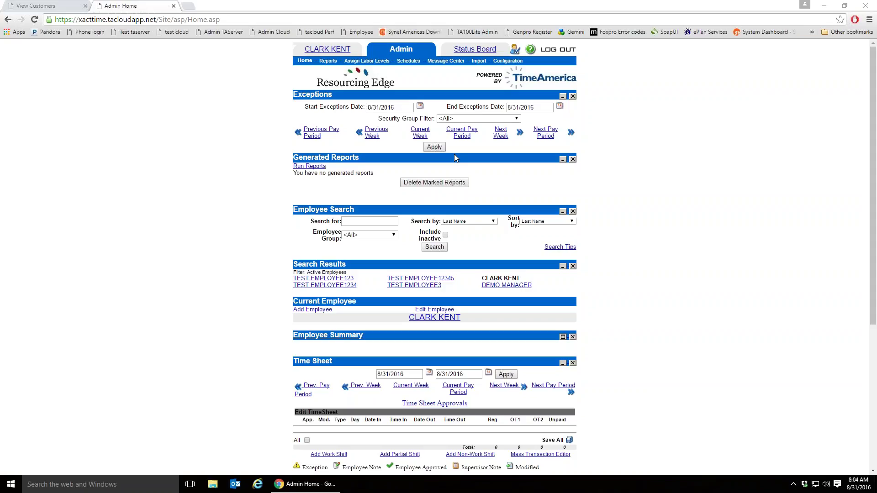
- Open the Configuration page from the Admin navigation bar
left_click(508, 61)
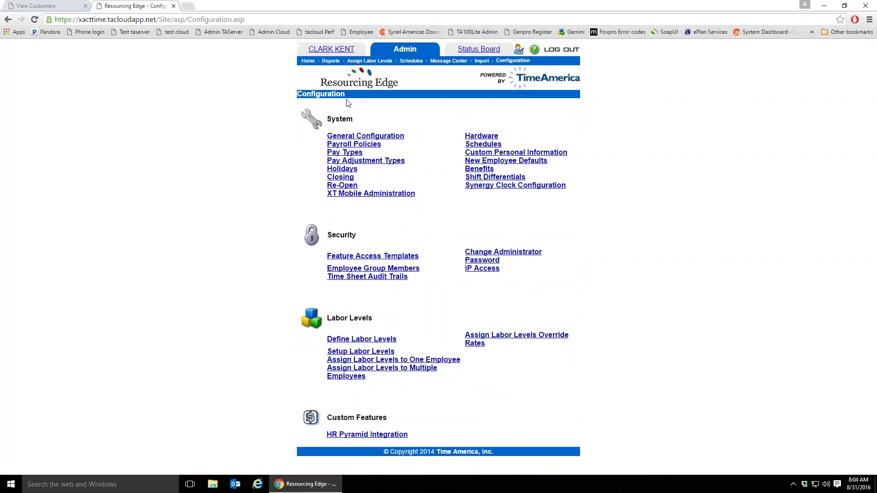
- Go to the Holidays setup under System, which has no holiday lists yet
left_click(336, 172)
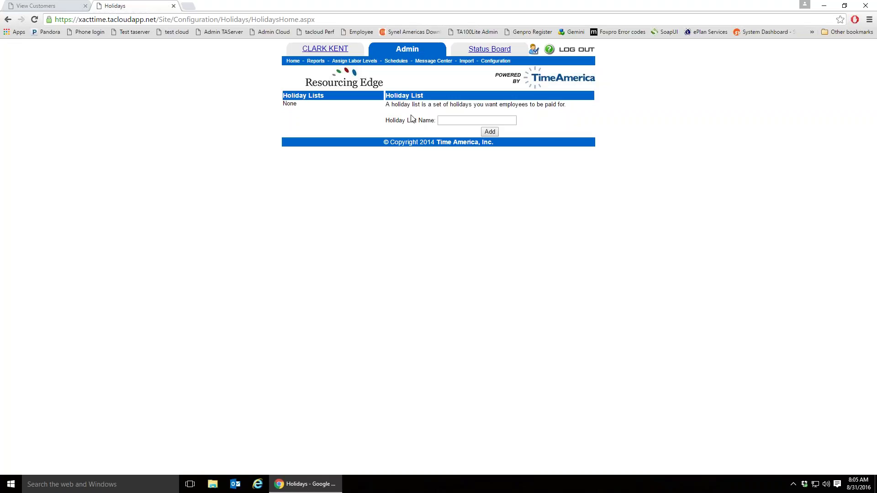
- Add a holiday list named 'Standard'
left_click(445, 119)
type("Standard")
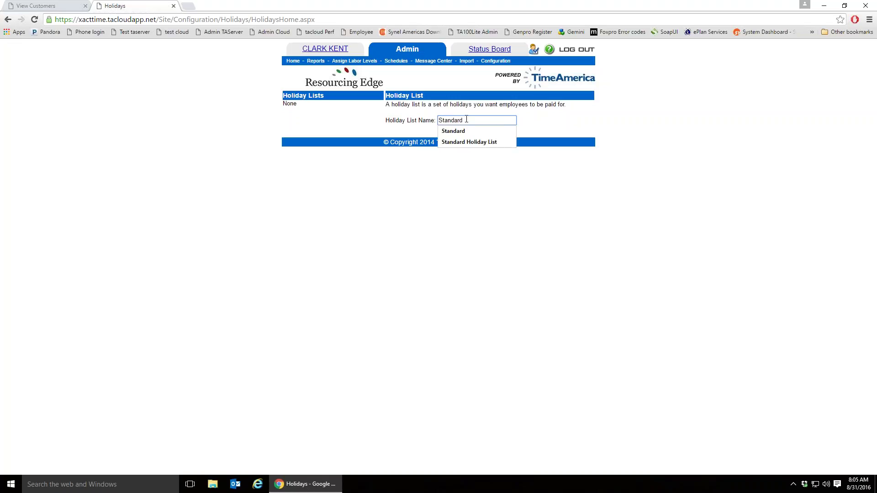
key("Tab")
key("ctrl+a")
key("Return")
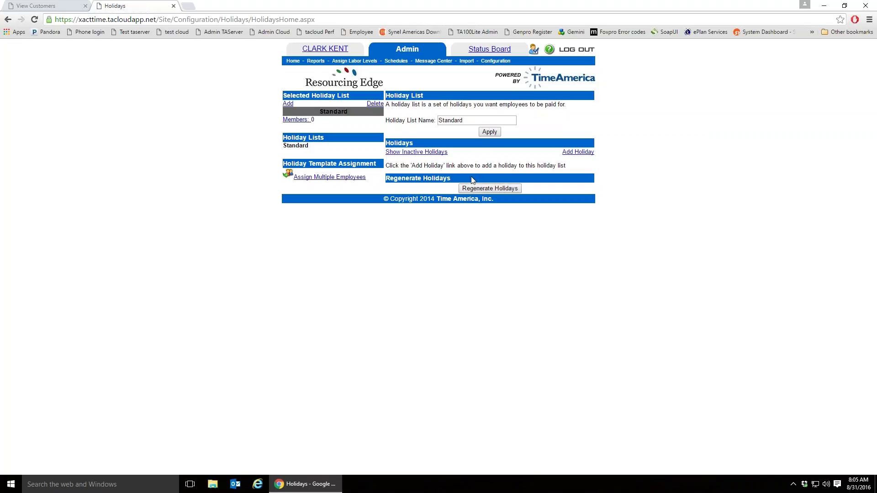
- Start a new holiday in the Standard list named 'Christmas'
left_click(573, 152)
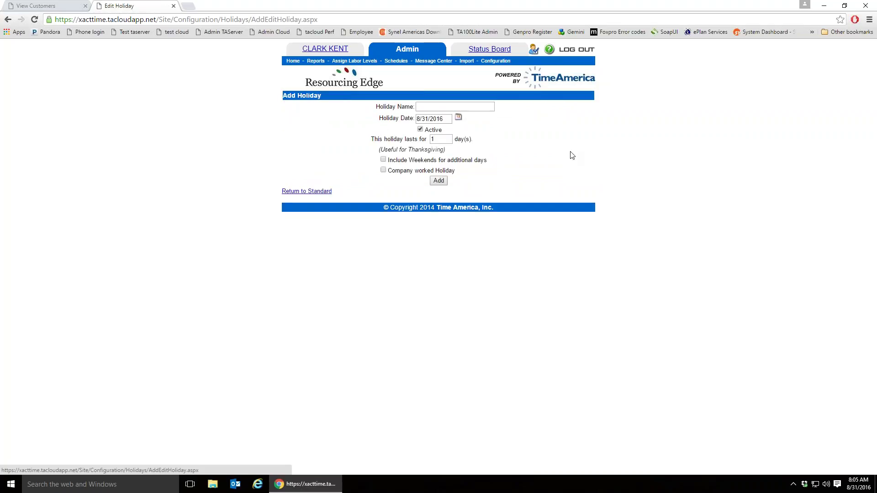
left_click(433, 105)
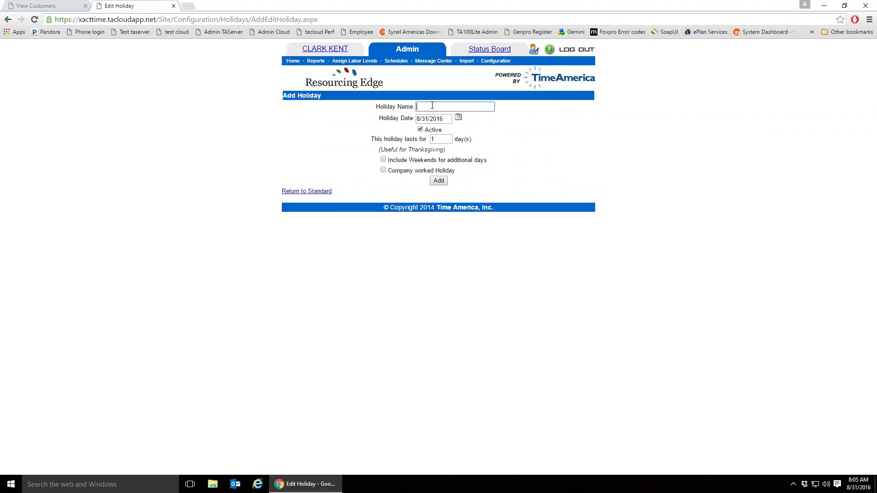
type("Chri")
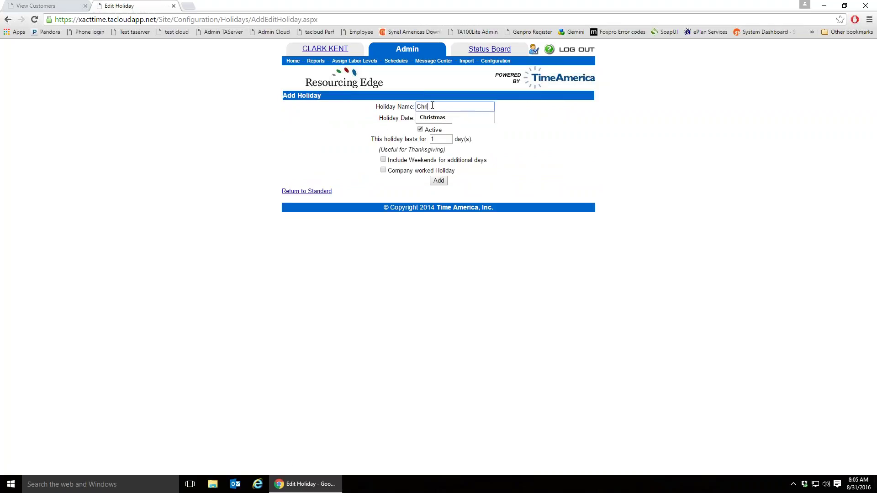
type("stmas")
key("Tab")
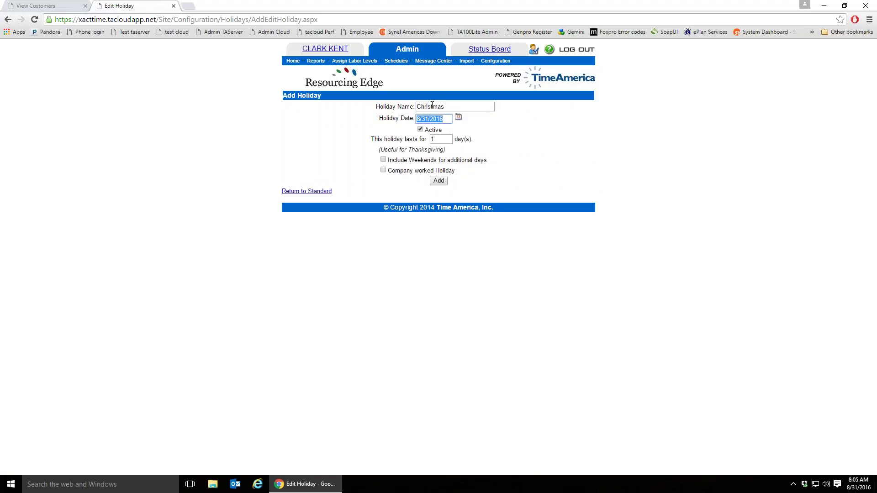
- Set the Christmas holiday date to 12/25/2016 with a 1-day length
left_click(458, 117)
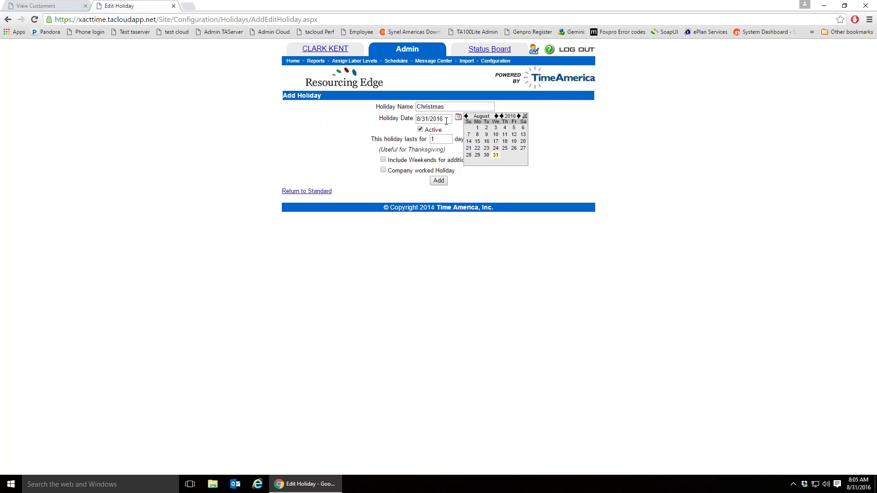
left_click_drag(450, 119, 370, 112)
left_click(497, 116)
left_click(497, 116)
left_click(496, 116)
left_click(497, 116)
left_click(468, 155)
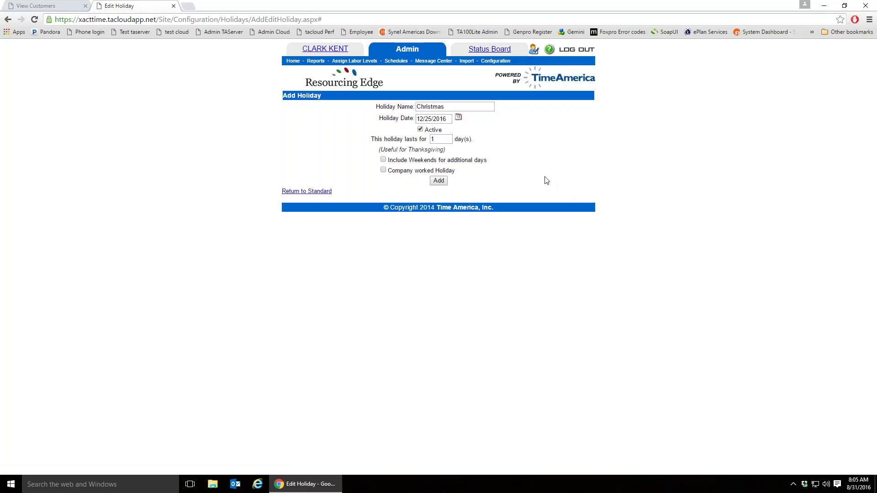
double_click(450, 138)
- Save the 1-day Christmas holiday on 12/25/2016 with weekends excluded
left_click(547, 159)
left_click(383, 161)
left_click(439, 183)
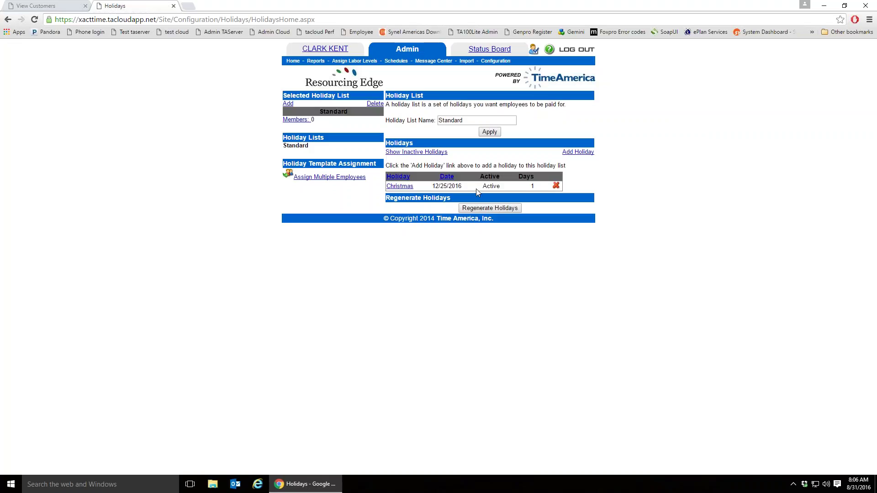
left_click(399, 186)
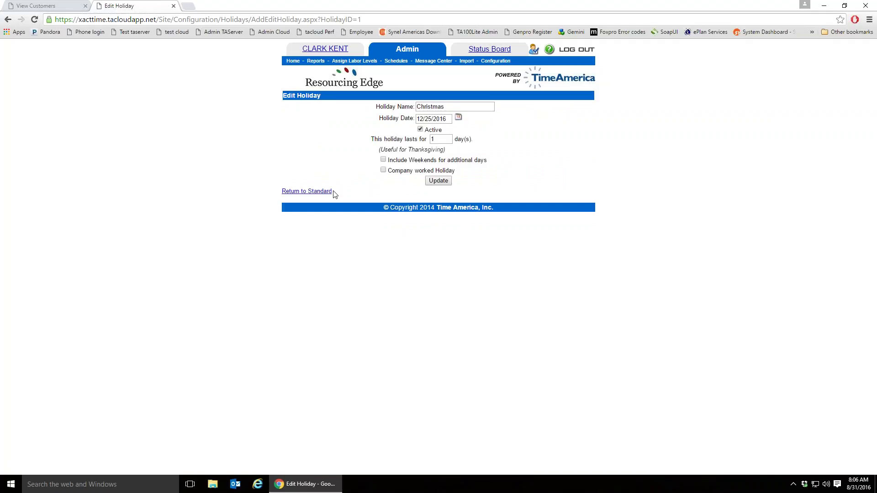
left_click(320, 191)
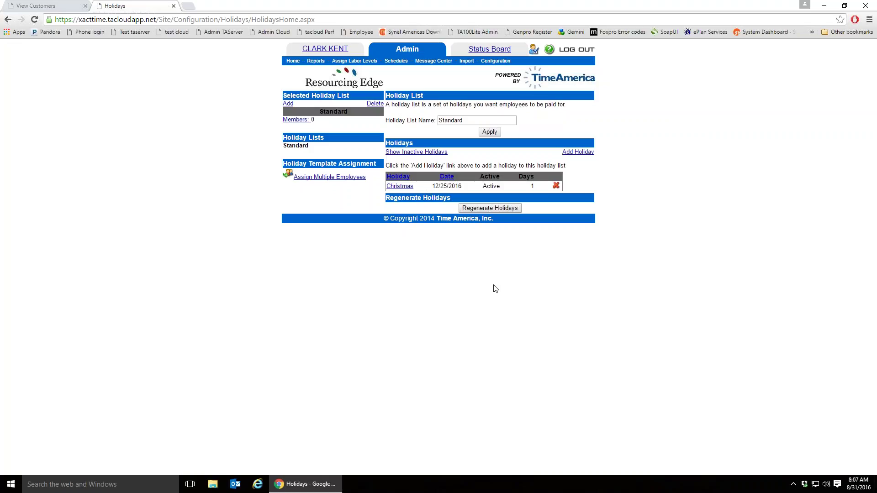
left_click(494, 208)
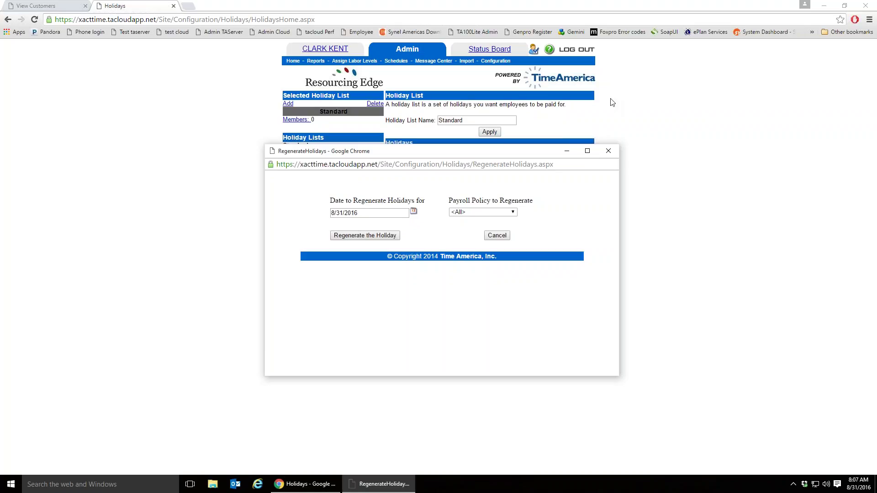
left_click(608, 151)
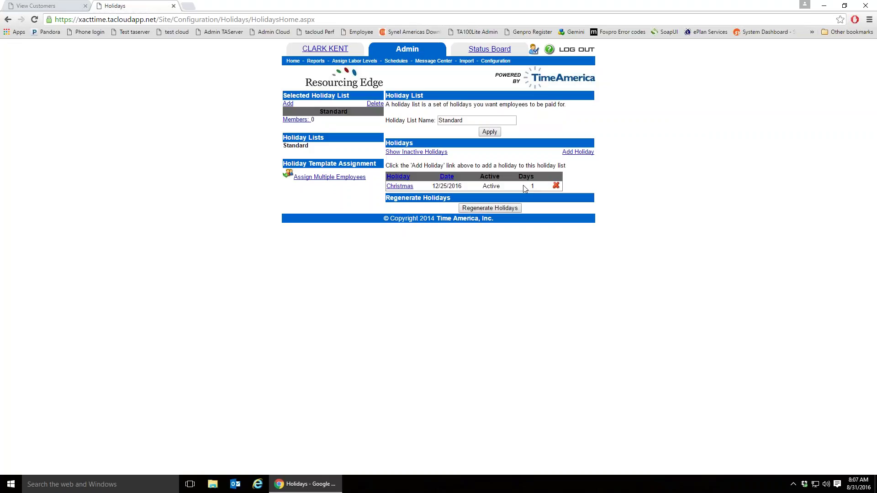
left_click(475, 209)
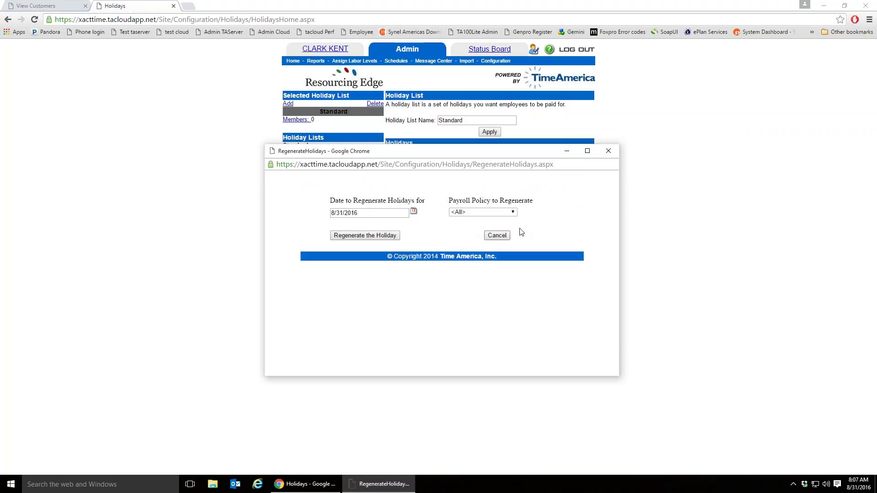
left_click(607, 152)
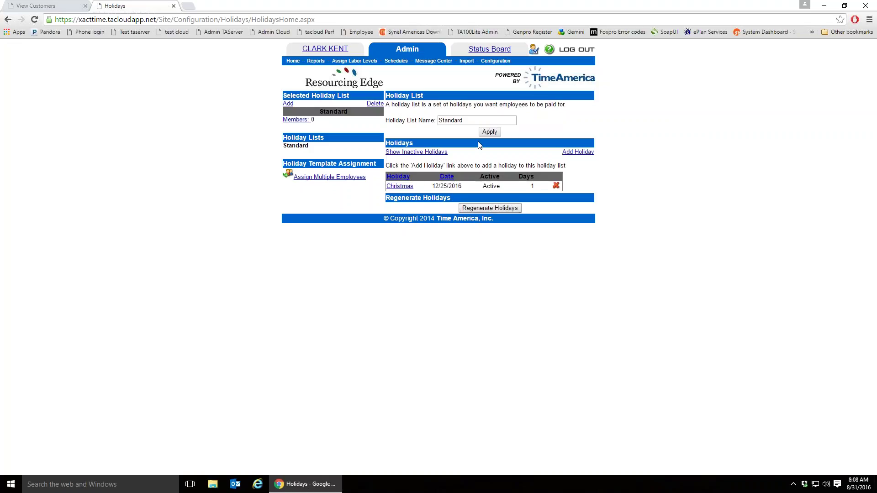
- Leave the holiday list and open the Benefits accrual policies from Configuration
left_click(496, 60)
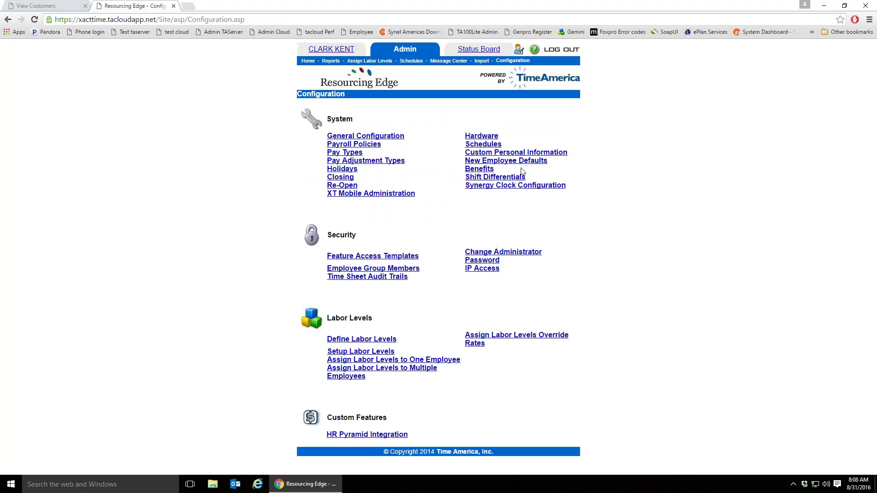
left_click(485, 170)
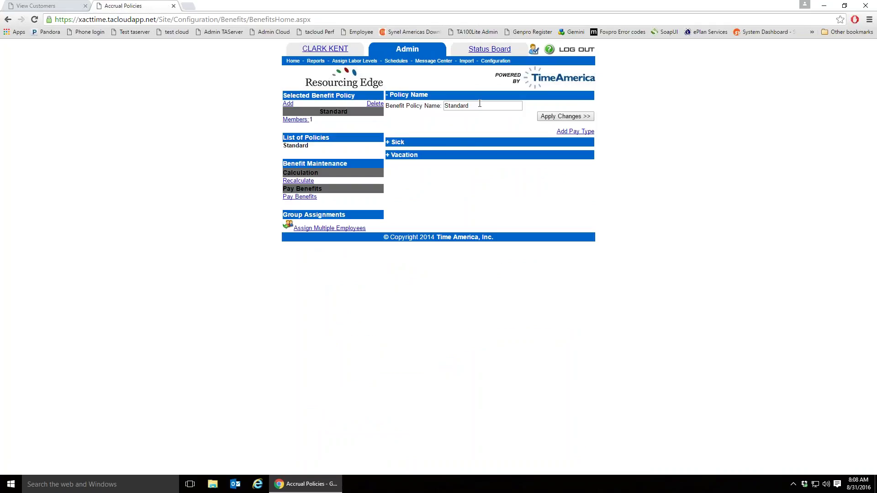
- Expand Vacation to review its per-pay-period accruals and three service-length rules
left_click(402, 156)
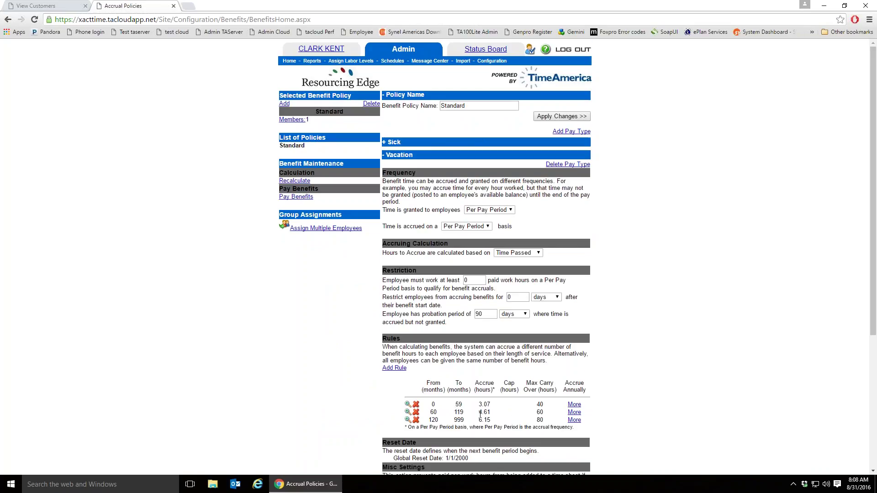
scroll(480, 414, "down", 2)
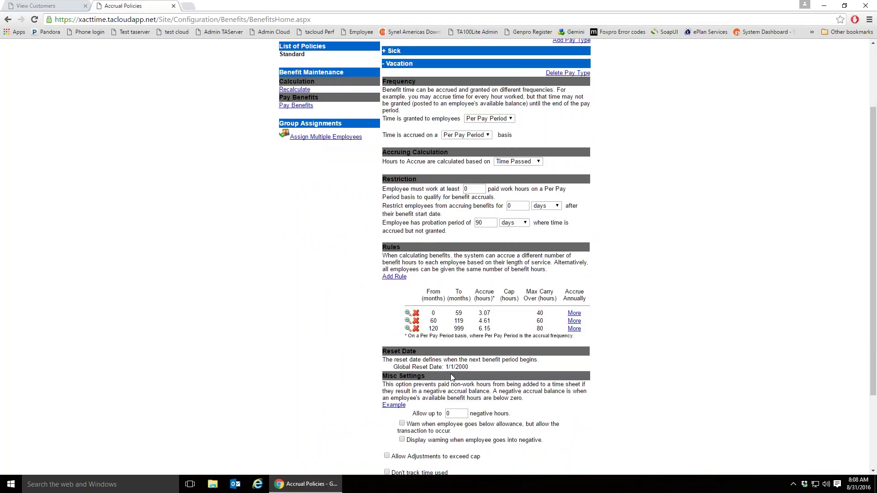
scroll(452, 377, "up", 2)
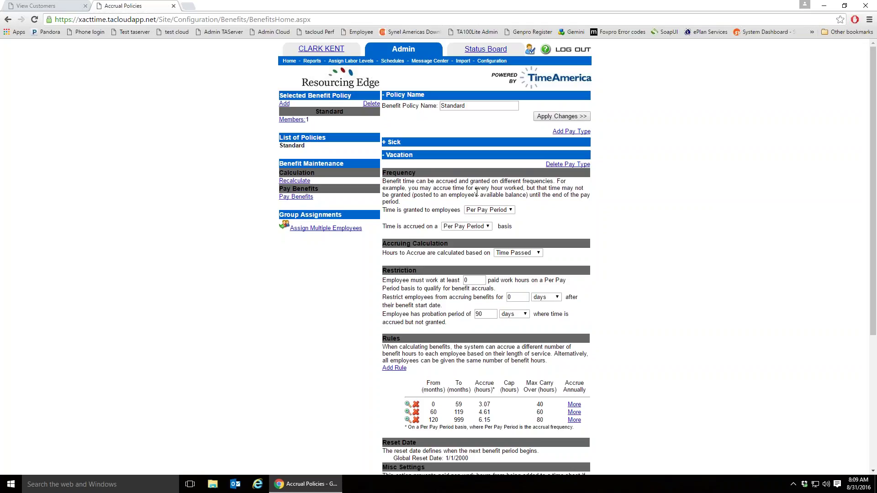
- Go to Feature Access Templates under Security to see the Admin and Manager templates
left_click(491, 62)
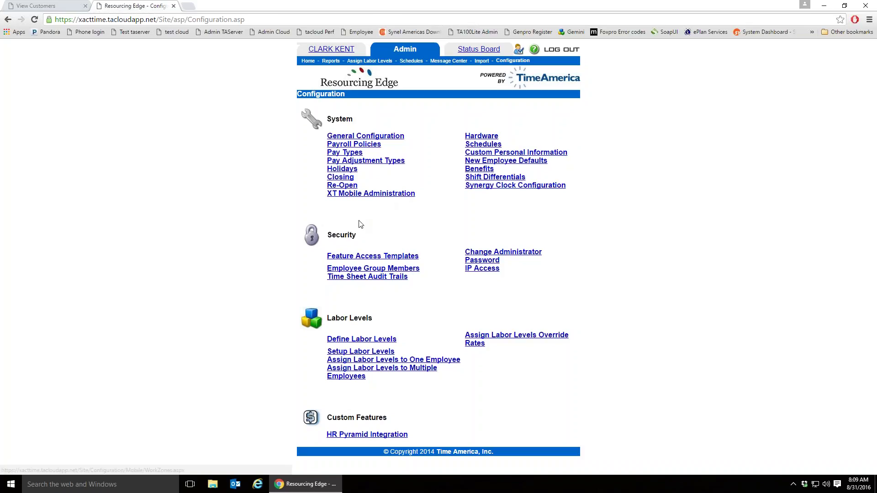
left_click(355, 257)
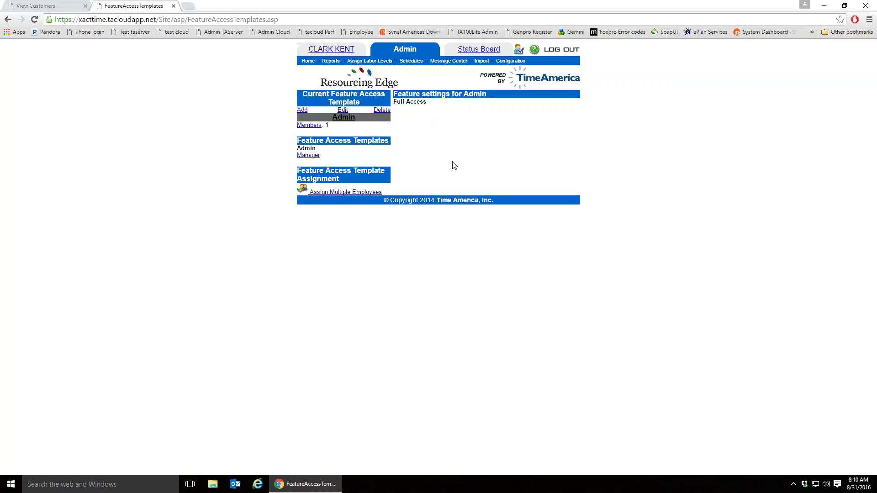
- Open the Manager access template's feature settings
left_click(305, 155)
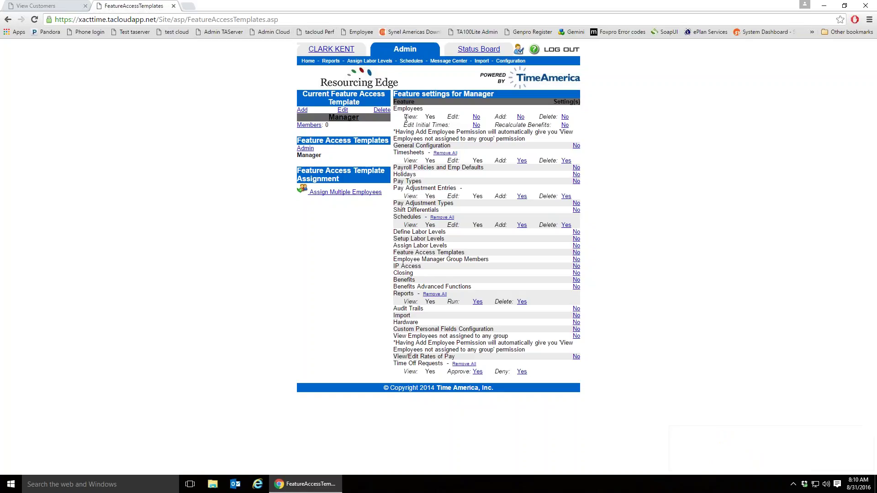
left_click_drag(405, 118, 436, 117)
left_click(451, 116)
left_click_drag(397, 203, 448, 203)
left_click(462, 210)
left_click_drag(412, 210, 432, 209)
left_click(402, 227)
left_click_drag(393, 233, 430, 232)
left_click(417, 237)
left_click_drag(397, 232, 442, 232)
left_click_drag(400, 253, 454, 252)
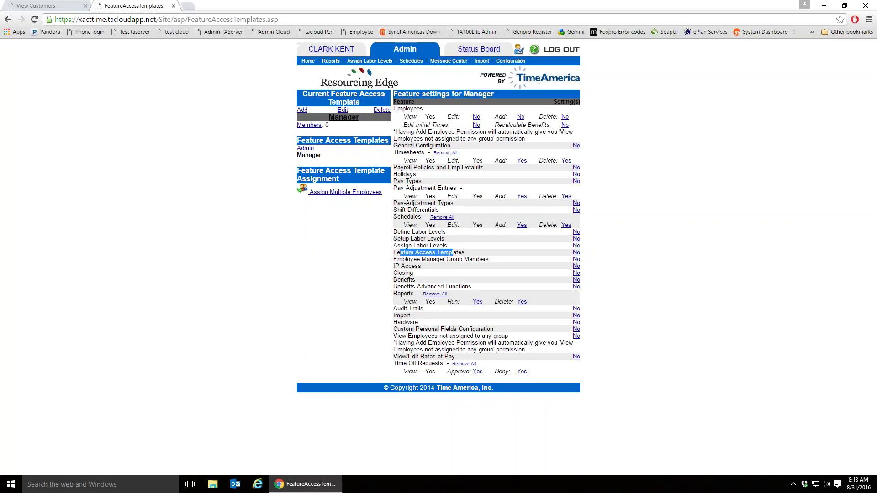
left_click(424, 262)
left_click_drag(408, 260, 490, 261)
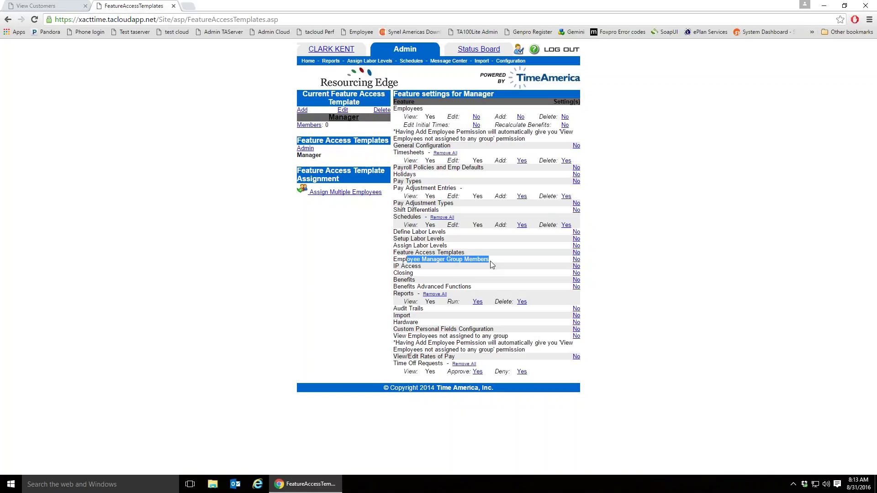
- Highlight the Manager template's IP Access, Closing, Audit Trails, Import and Hardware permissions
double_click(415, 267)
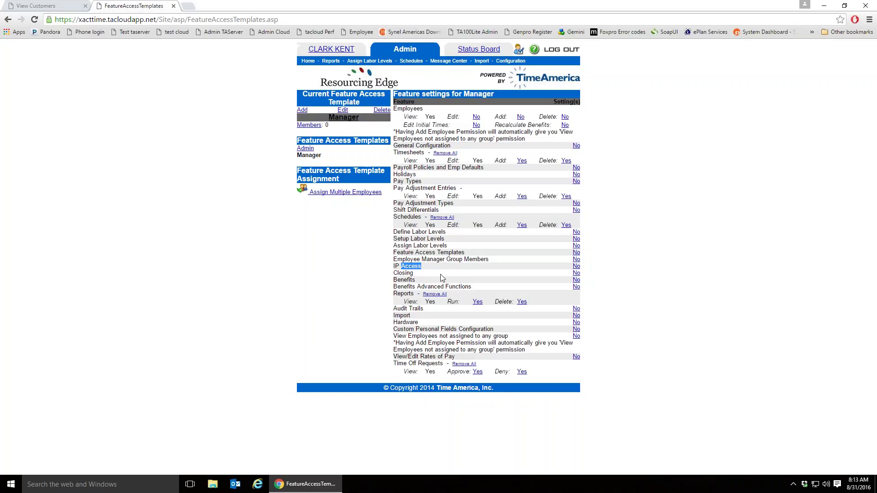
left_click(401, 274)
double_click(401, 273)
left_click(402, 280)
left_click_drag(397, 310, 425, 310)
double_click(402, 316)
left_click(409, 324)
double_click(408, 322)
- Visit Employee Group Members, then return to Feature Access Templates and open the Admin template
left_click(512, 61)
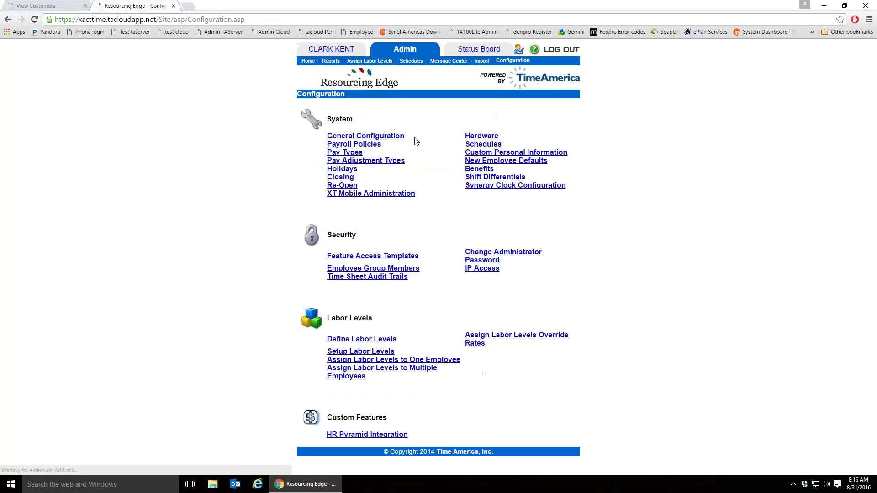
left_click(373, 270)
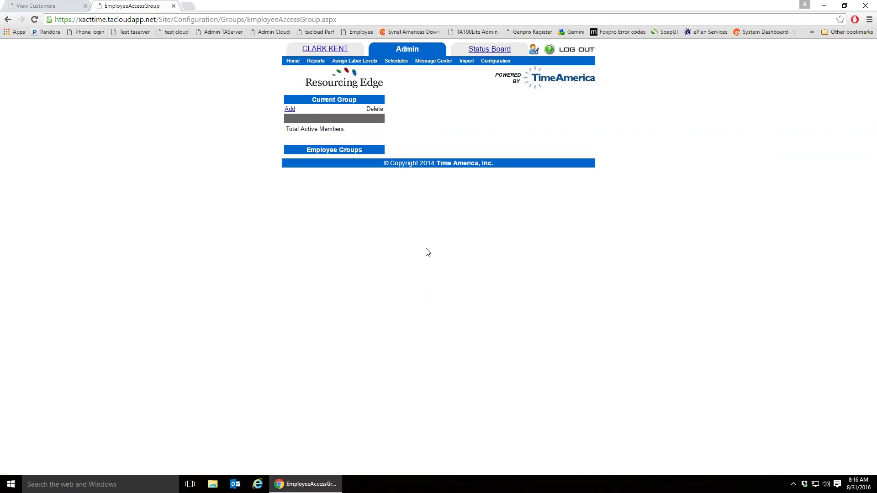
left_click(497, 61)
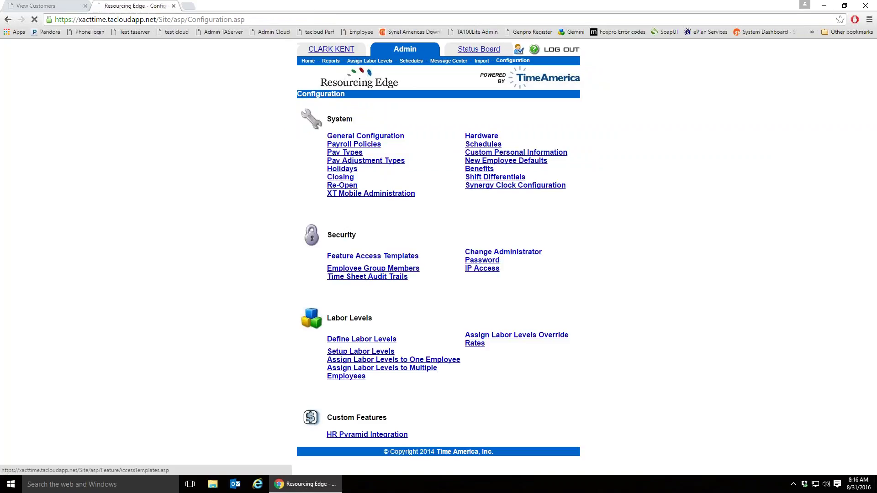
left_click(373, 255)
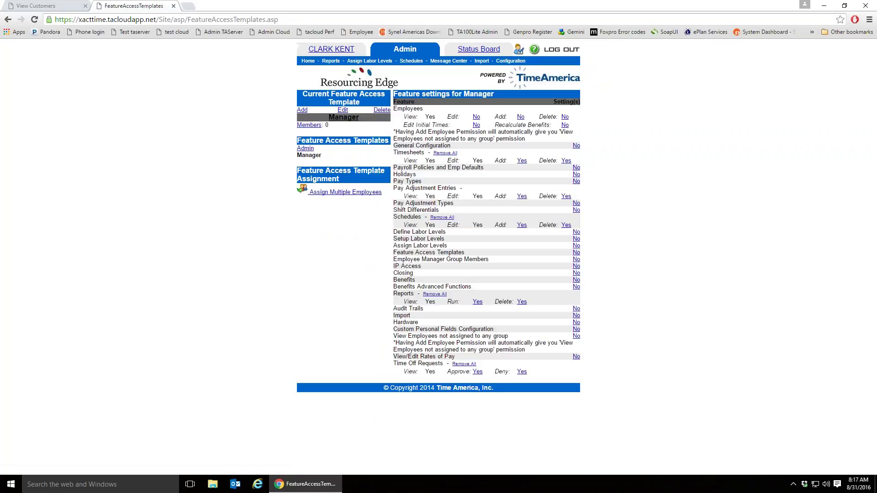
left_click(305, 149)
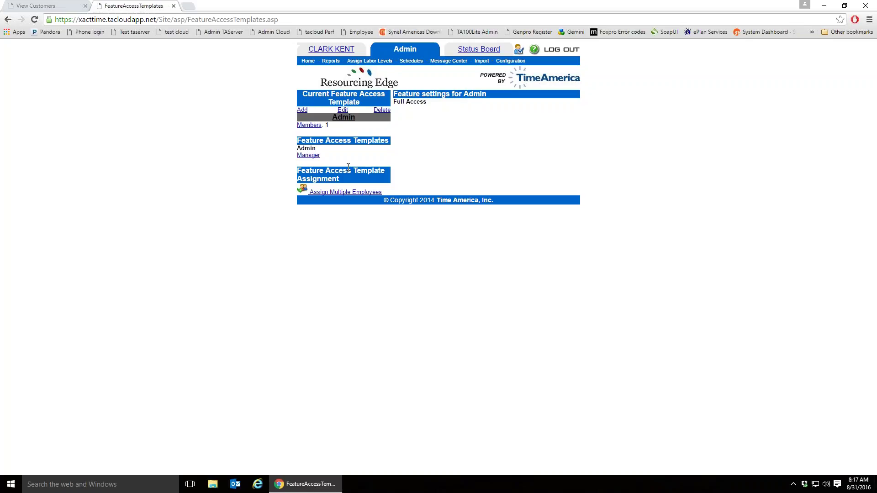
left_click(64, 6)
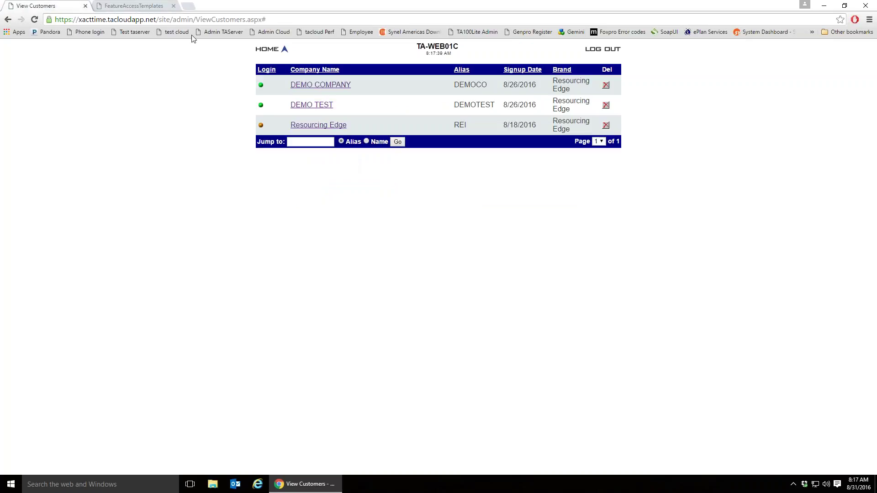
left_click(129, 6)
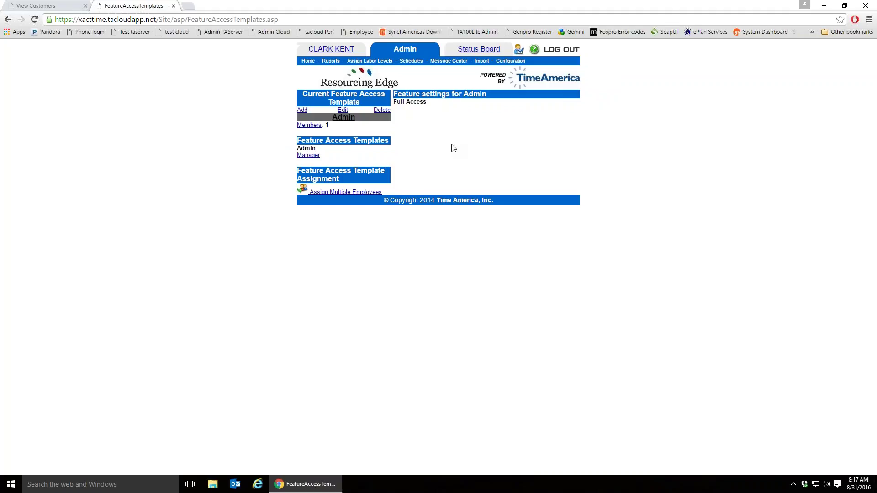
left_click(300, 155)
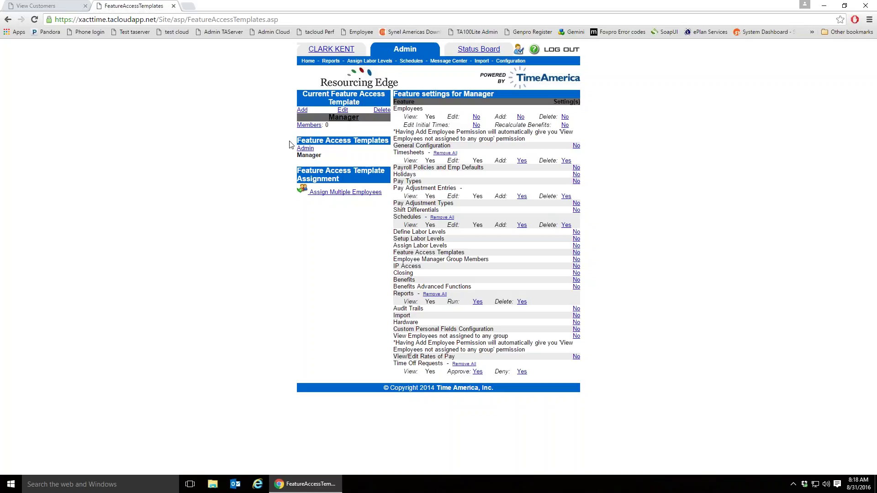
left_click(304, 148)
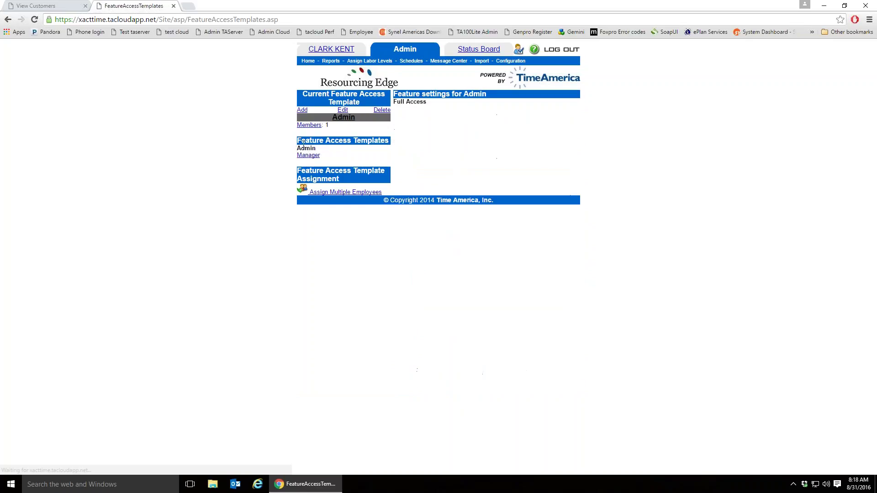
- View the Manager template's settings, then return to the Configuration page
left_click(307, 156)
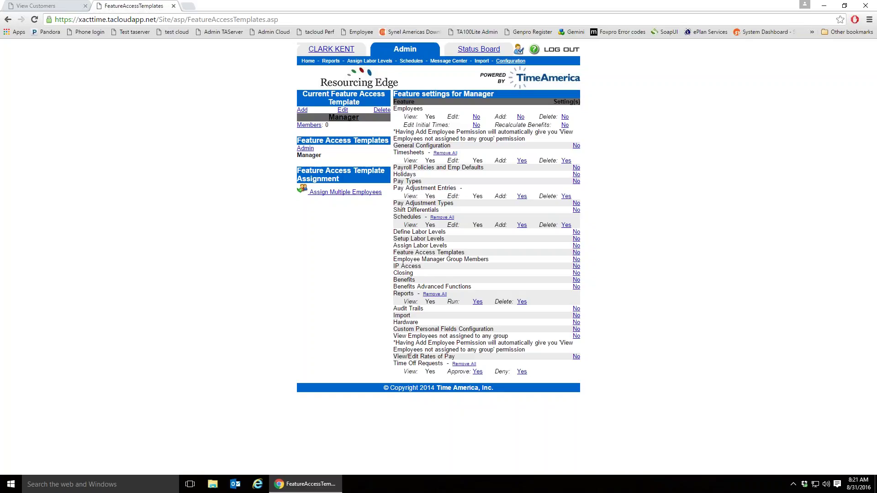
left_click(508, 62)
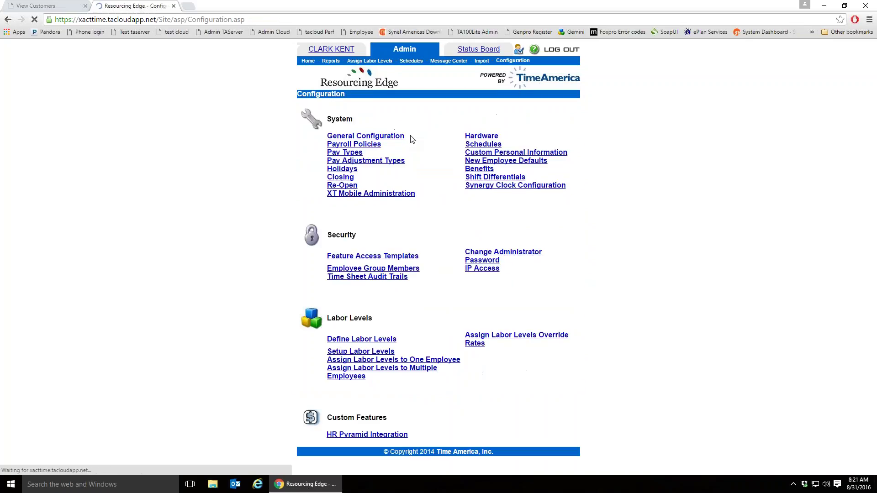
- In Employee Group Members, add a new group named 'First Company'
left_click(350, 269)
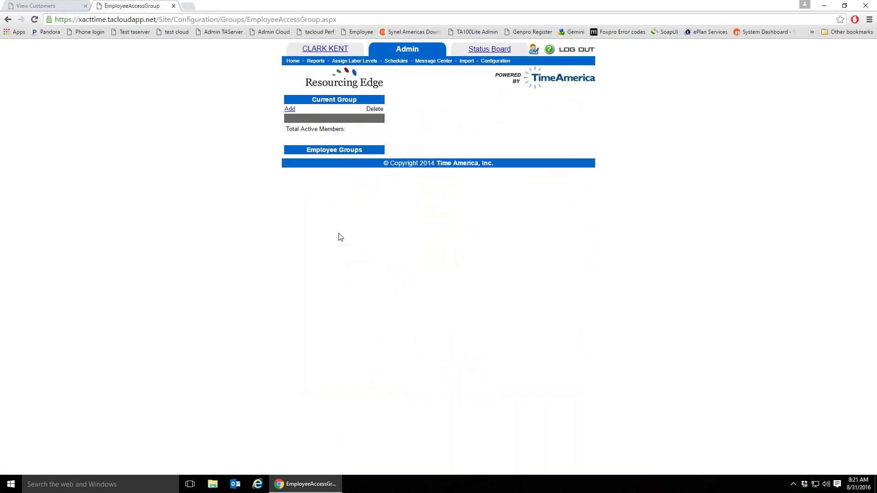
left_click(291, 111)
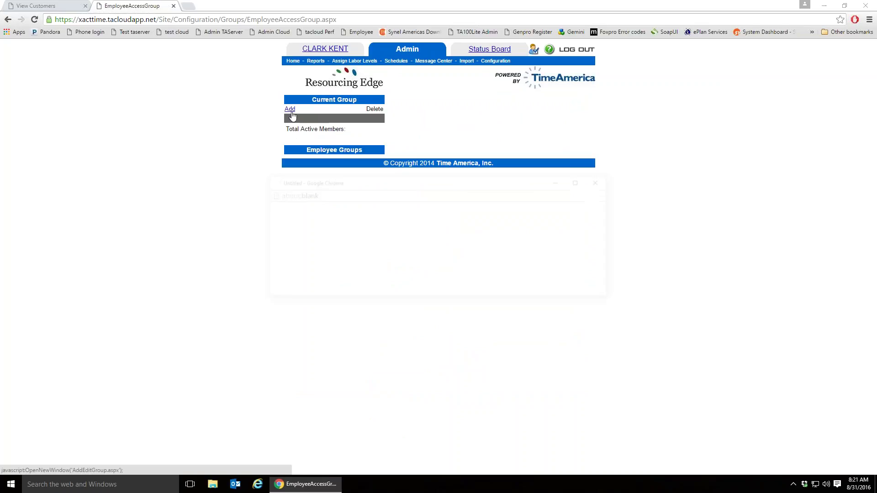
left_click(373, 237)
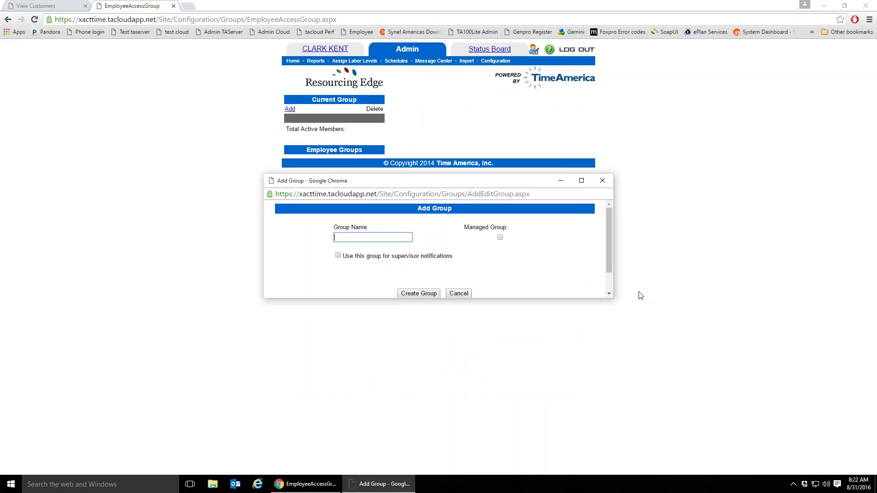
type("First Company")
key("Tab")
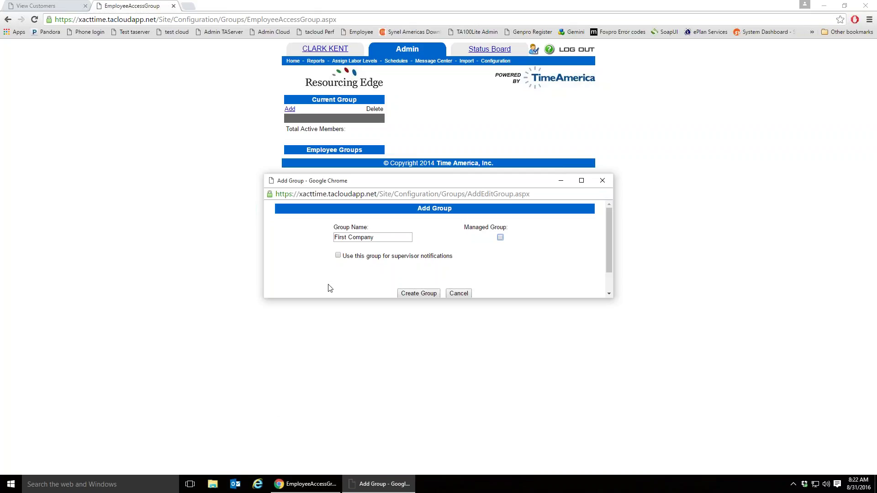
- Tick 'Use this group for supervisor notifications' for First Company
left_click(353, 257)
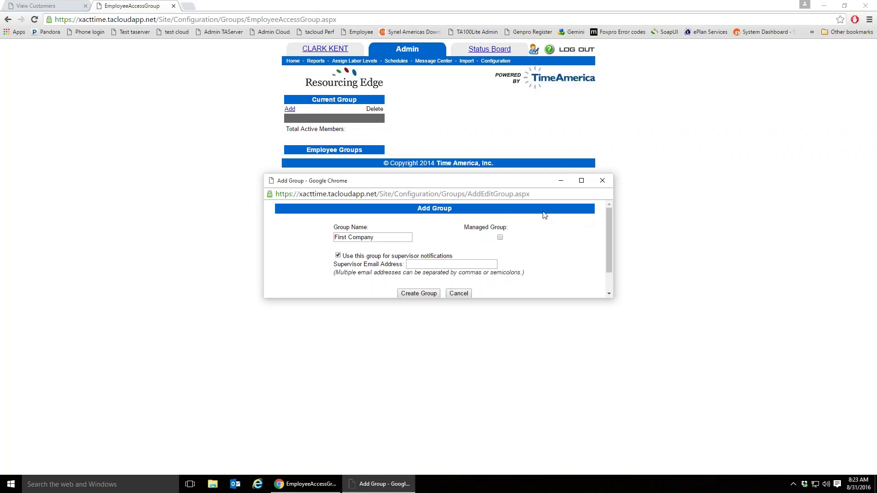
- Toggle supervisor notifications on and off, leaving them unchecked
scroll(484, 250, "down", 1)
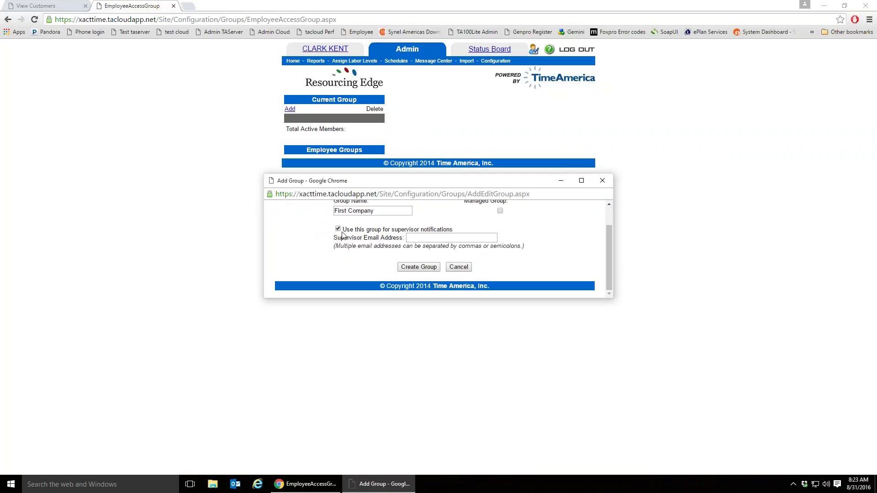
left_click(338, 229)
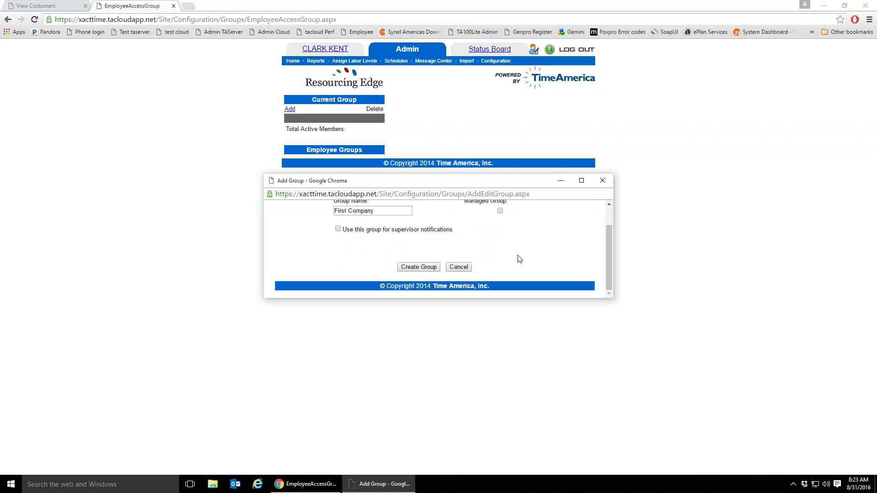
scroll(510, 261, "up", 1)
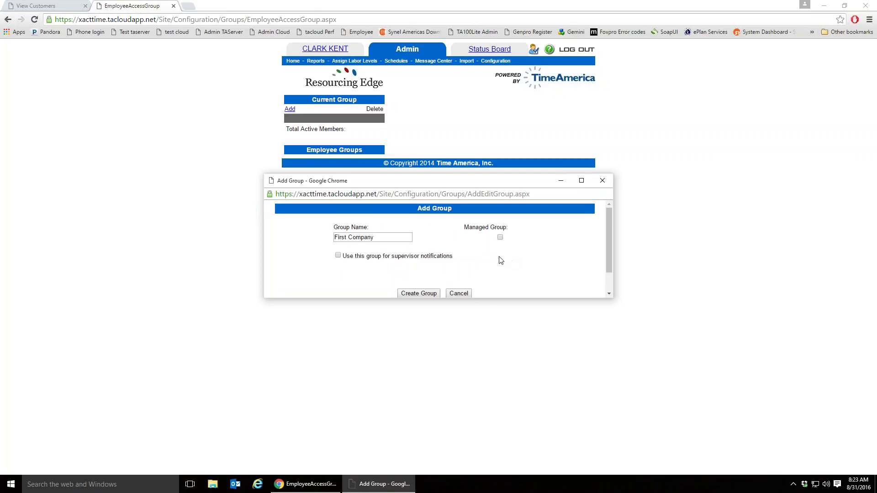
scroll(484, 259, "down", 1)
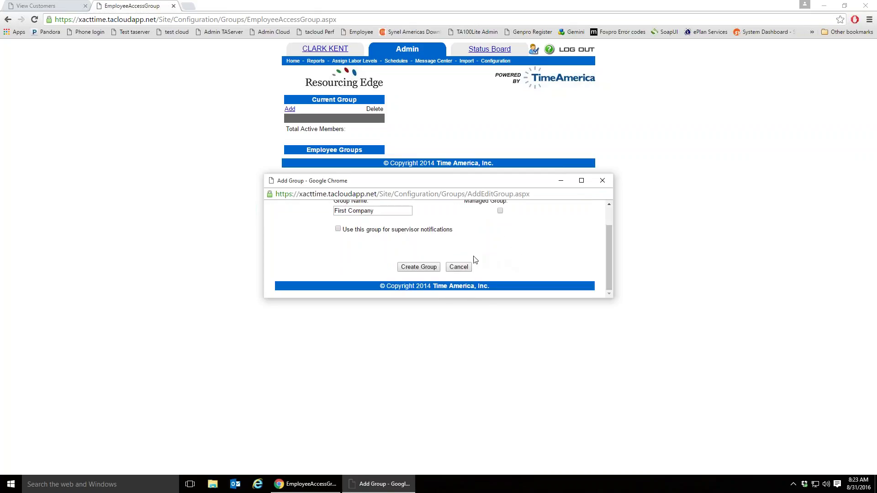
left_click(338, 229)
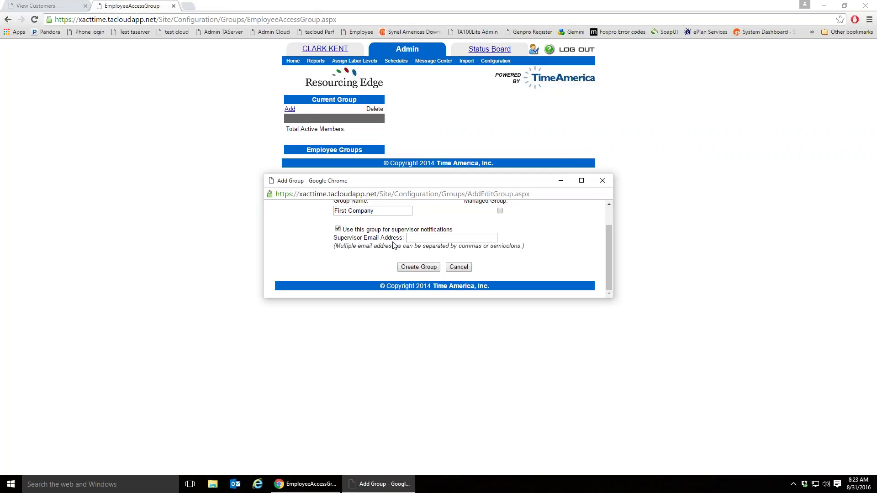
left_click(338, 229)
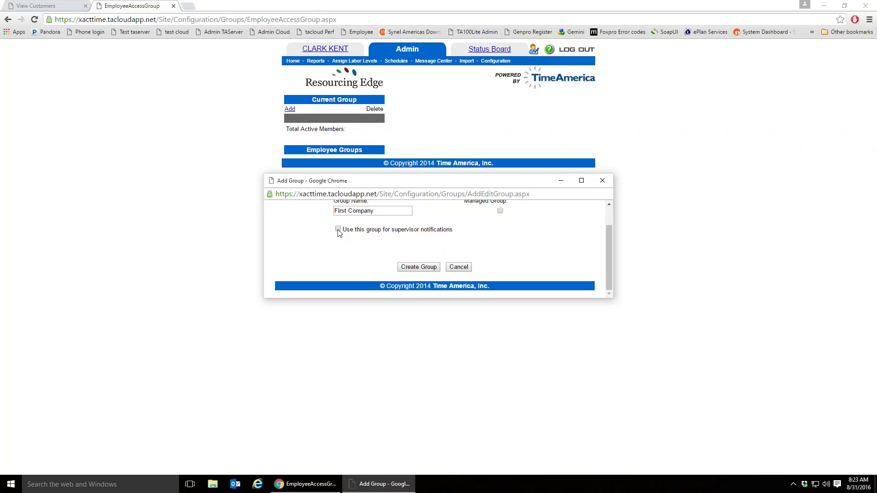
scroll(411, 270, "up", 1)
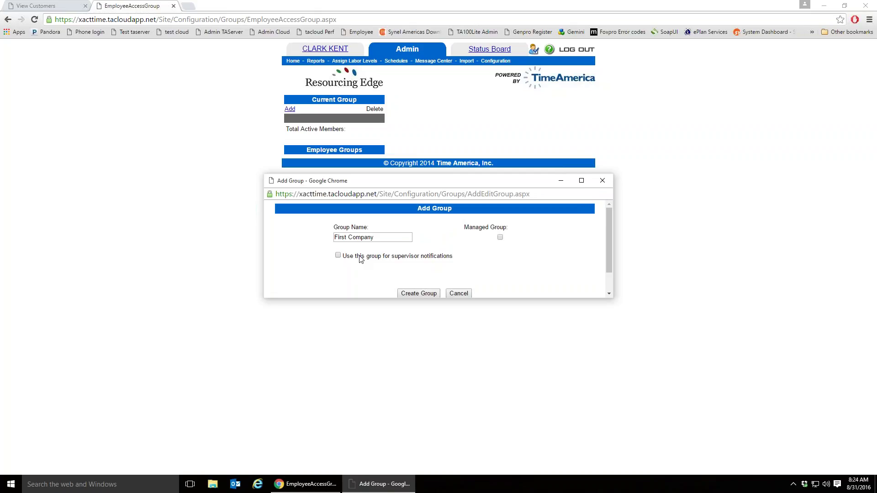
- Tick the Managed Group option in the Add Group dialog
left_click(500, 237)
scroll(503, 251, "down", 1)
scroll(502, 251, "down", 2)
scroll(502, 251, "up", 3)
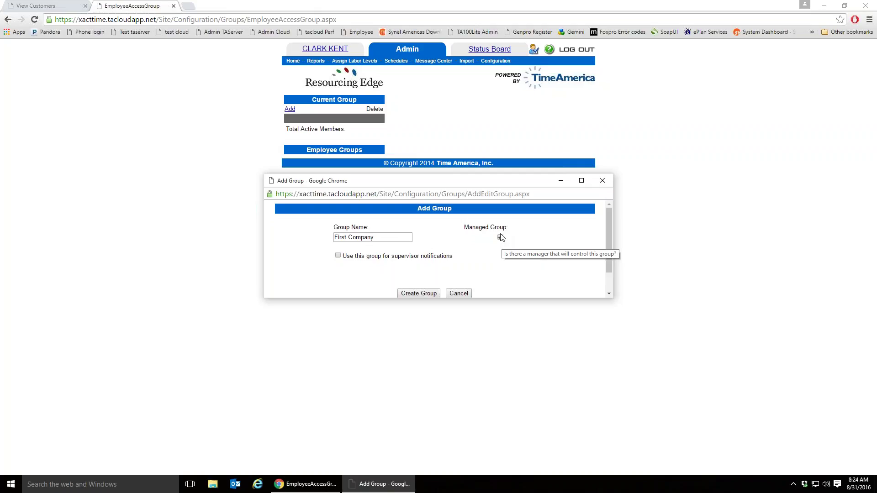
- Tick and then untick Managed Group so First Company stays unmanaged
left_click(500, 238)
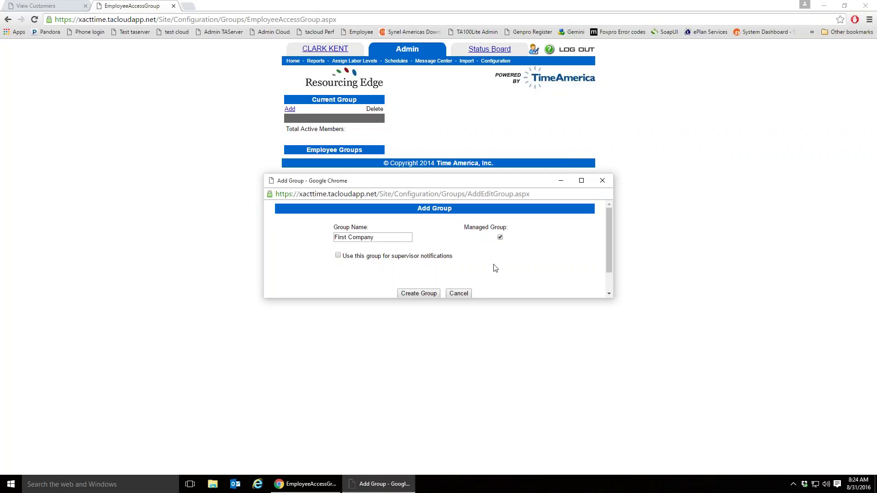
left_click(501, 239)
- Create First Company and move all six employees, TEST EMPLOYEE123 through DEMO MANAGER, into Selected Employees
left_click(418, 294)
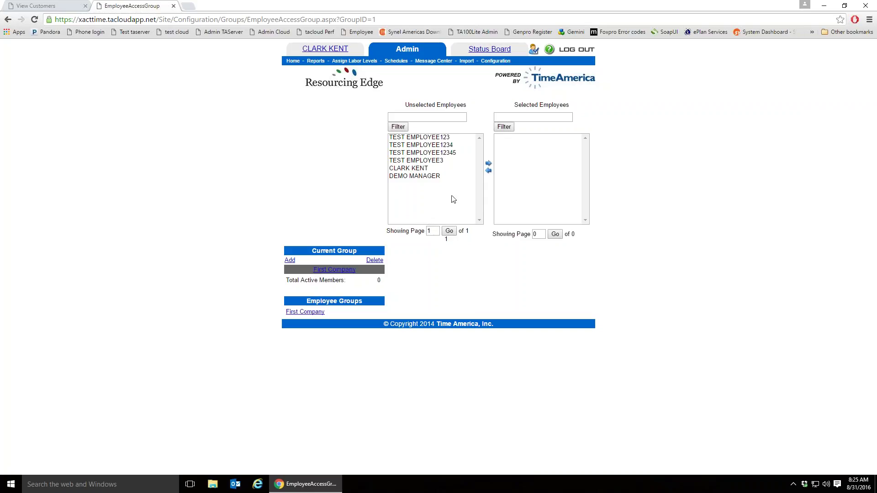
left_click(415, 140)
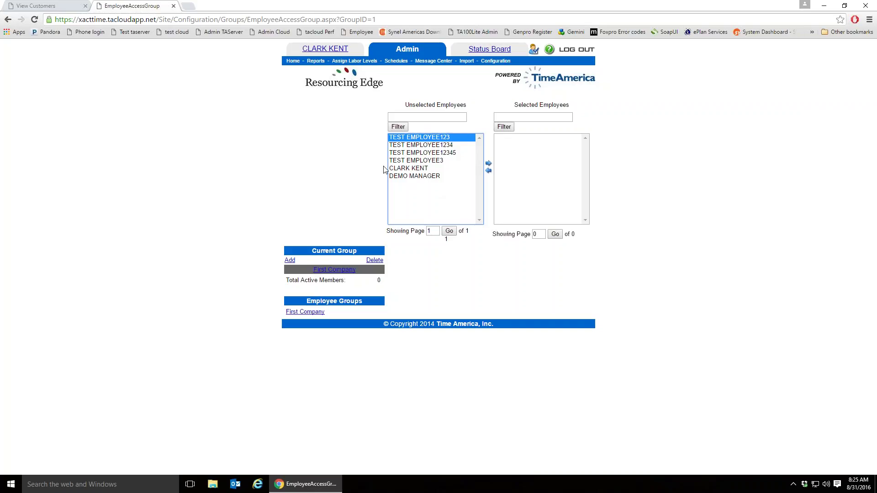
left_click(400, 169, "ctrl")
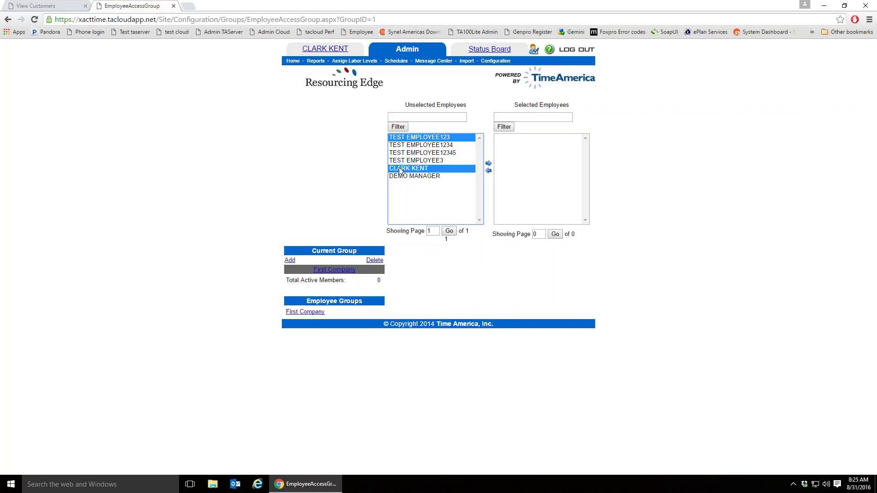
left_click(416, 138)
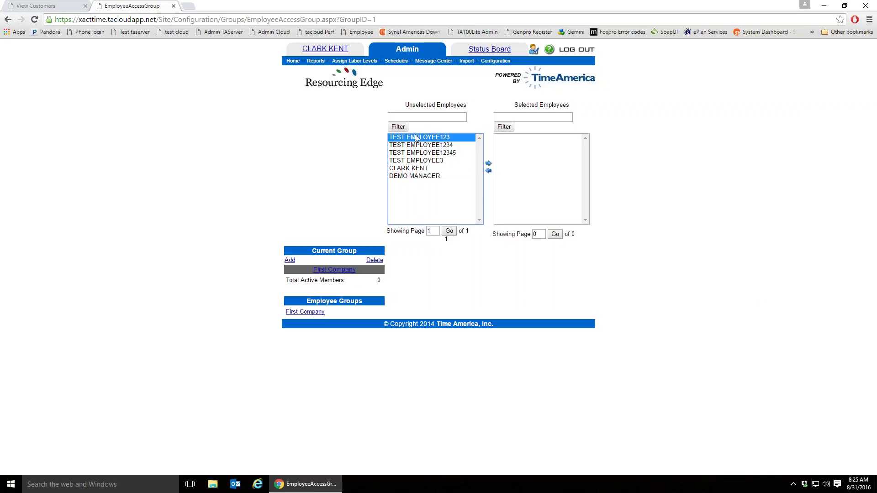
left_click(414, 169, "shift")
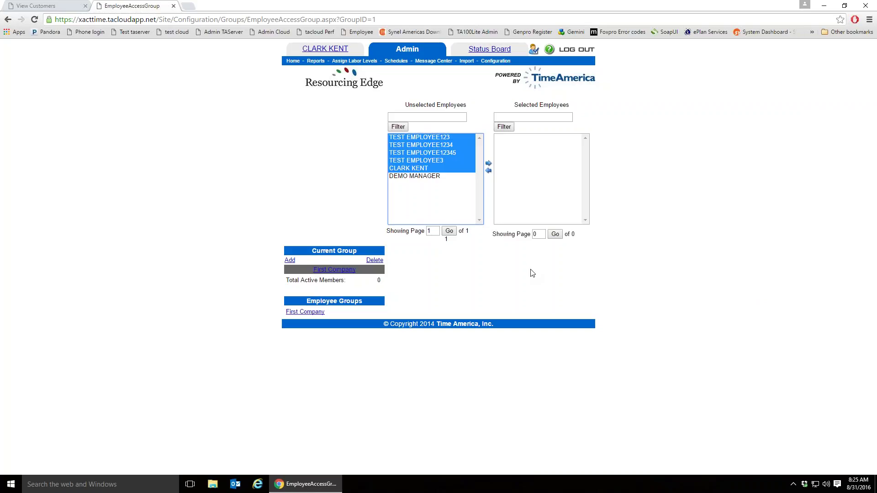
left_click(430, 177, "shift")
left_click(489, 164)
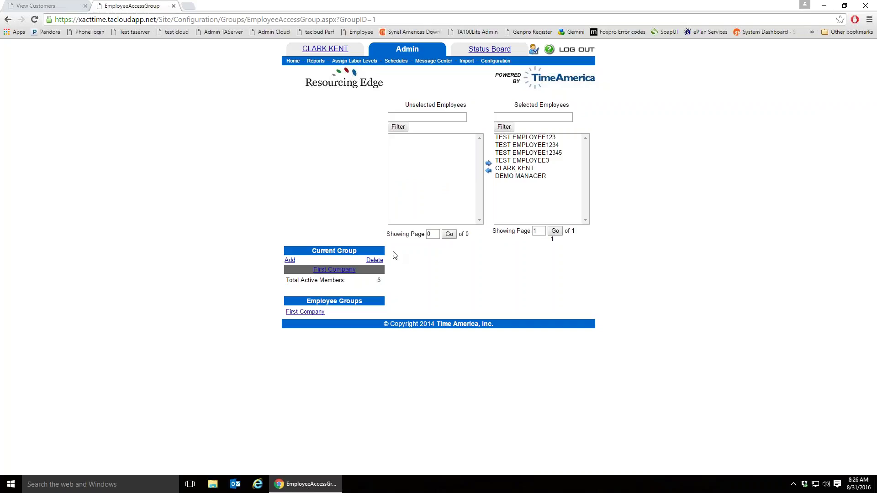
- Go through Configuration back to the Admin Home page
left_click(496, 64)
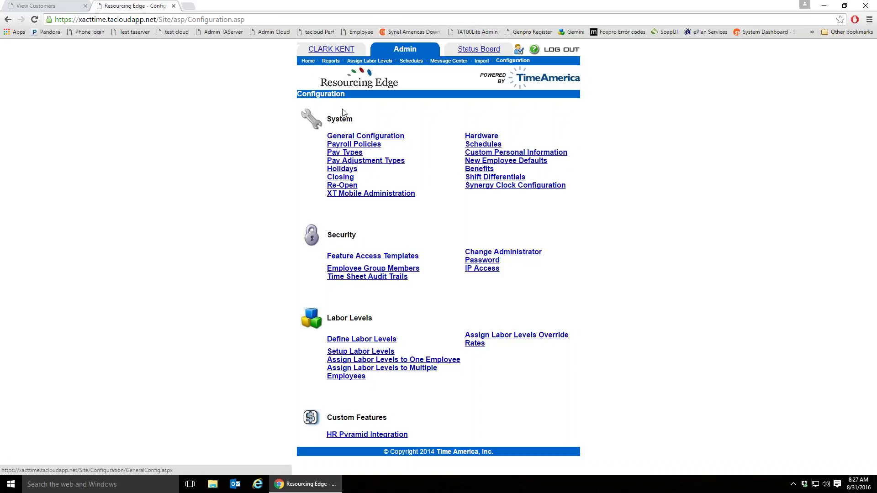
left_click(307, 61)
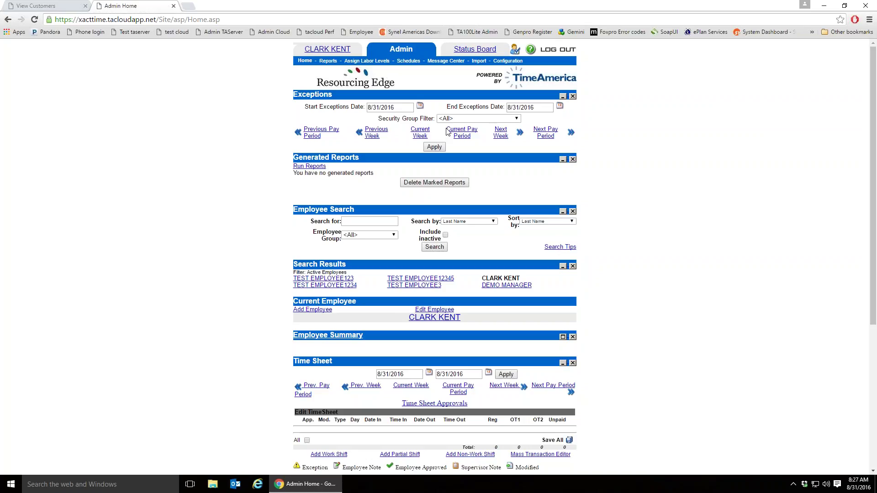
- Switch the Exceptions range to Current Pay Period, the week of 8/28/2016–9/3/2016
left_click(461, 132)
scroll(368, 265, "down", 3)
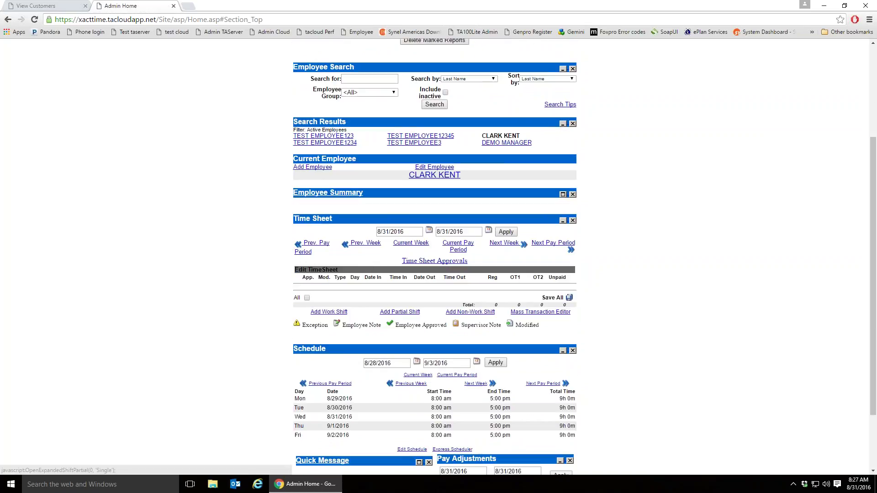
- Add a Clock Out partial shift at 8:00 am on 8/31/2016
left_click(383, 313)
double_click(481, 137)
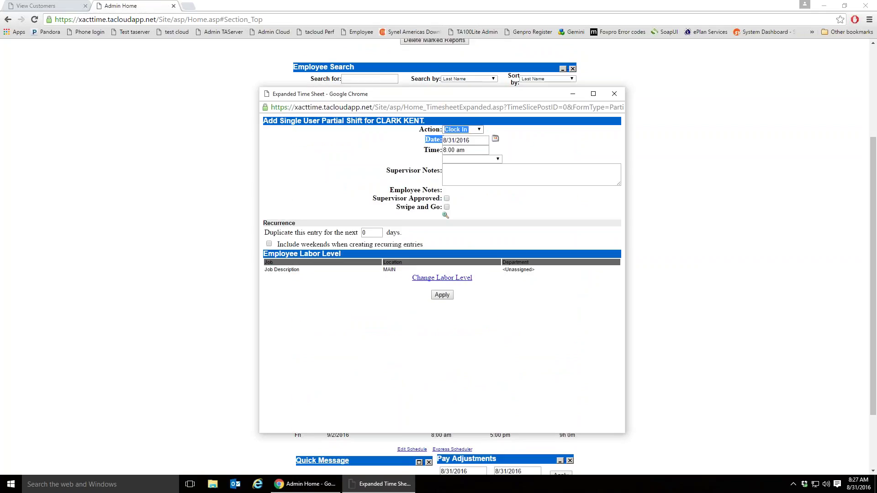
left_click(479, 130)
key("Down")
key("Return")
left_click(441, 296)
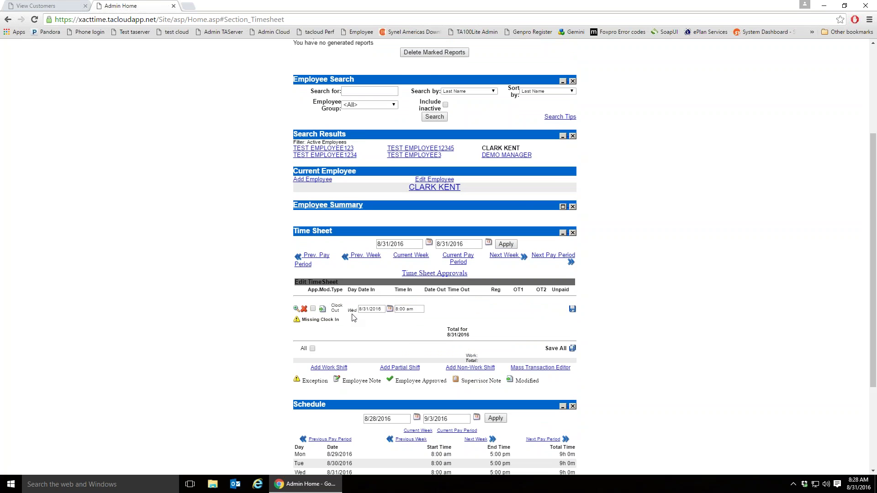
scroll(354, 292, "up", 3)
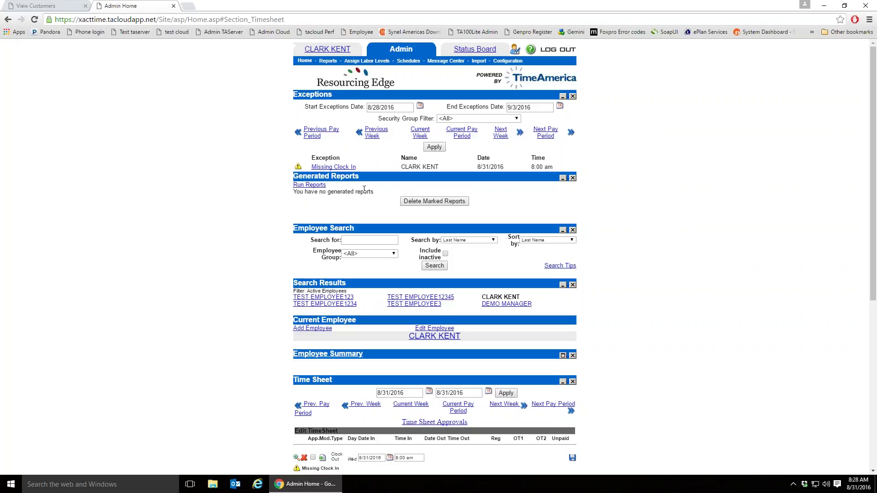
- Set the Start Exceptions Date to 8/21/2016 and apply the new range
left_click(476, 119)
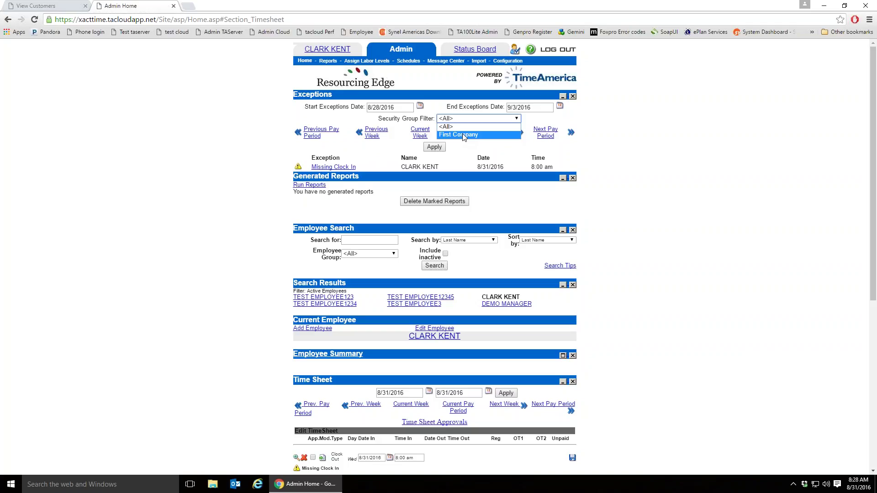
left_click(267, 116)
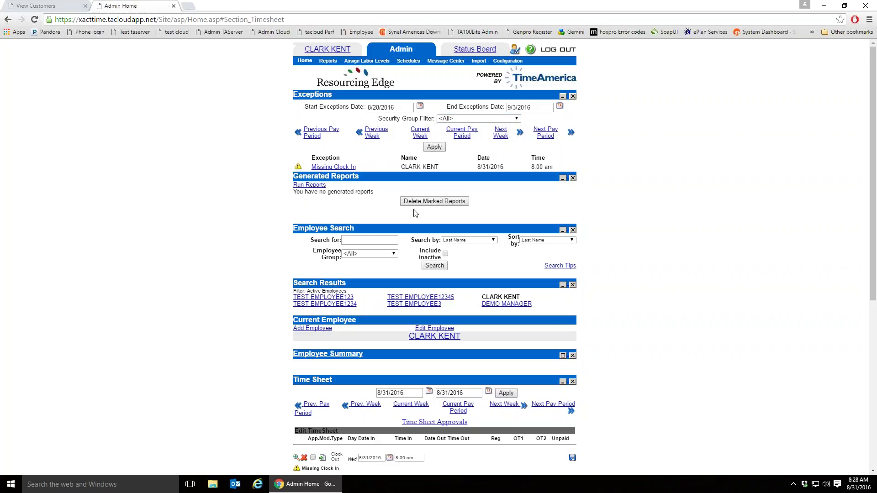
triple_click(405, 109)
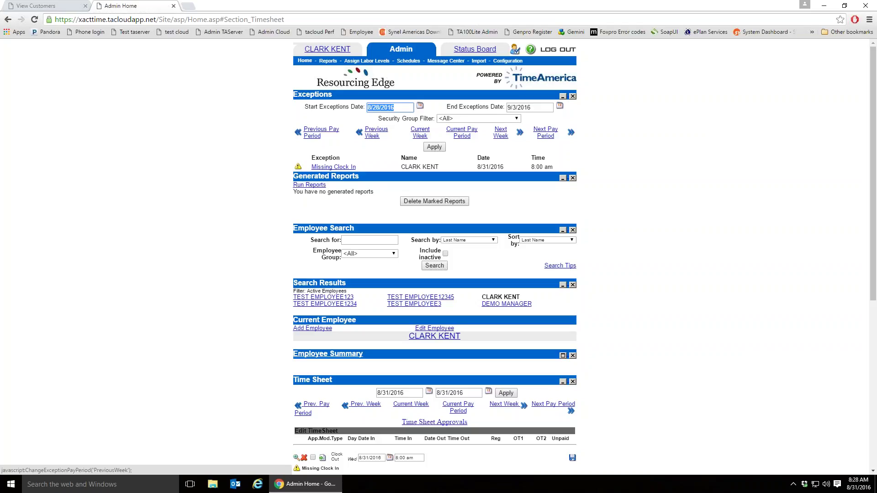
left_click(418, 107)
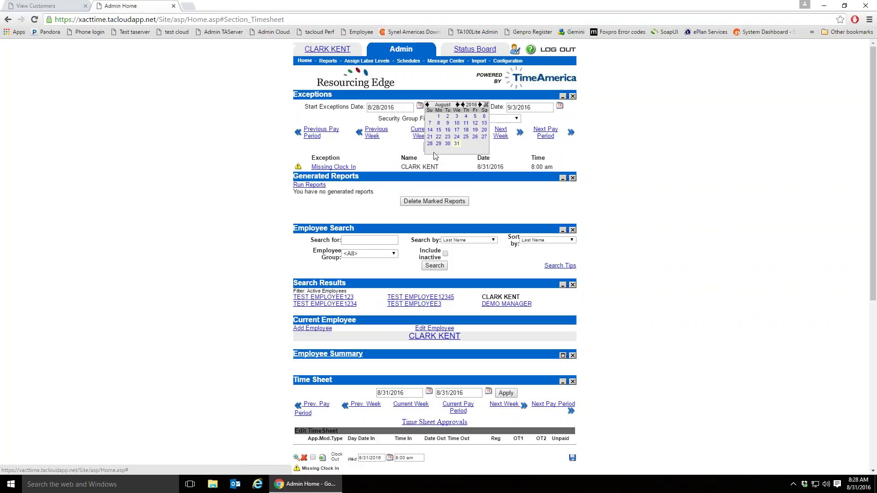
left_click(429, 137)
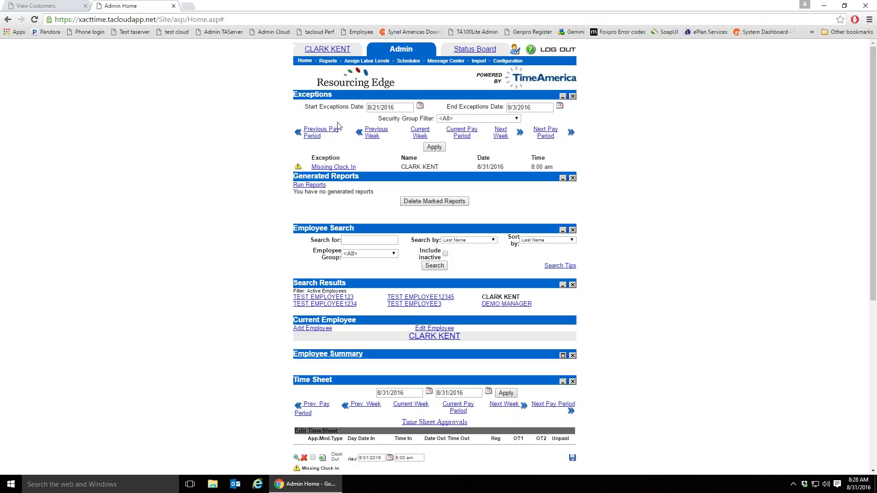
left_click(434, 147)
- Open the 8/31/2016 8:00 am Missing Clock In exception to load its time sheet
left_click(334, 167)
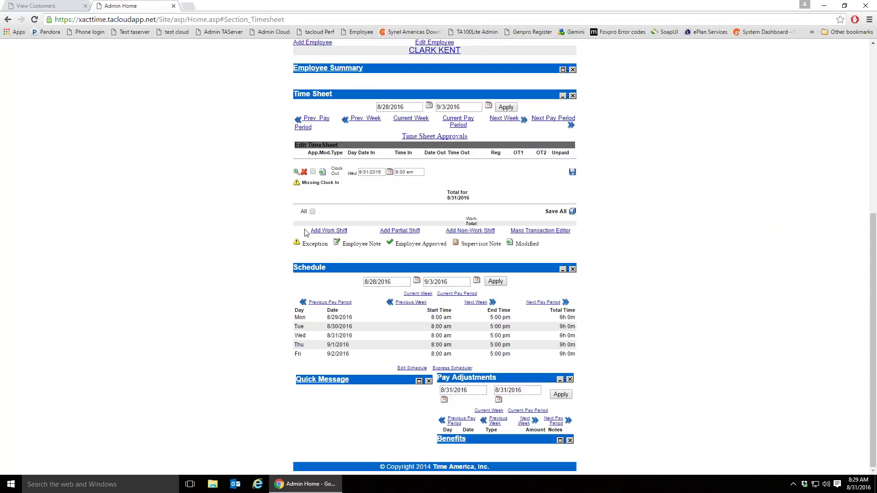
scroll(306, 230, "up", 2)
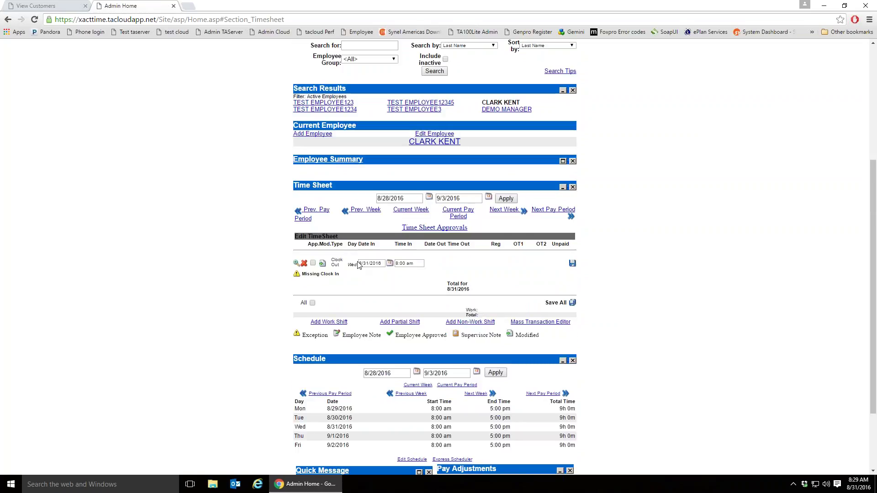
scroll(173, 146, "up", 4)
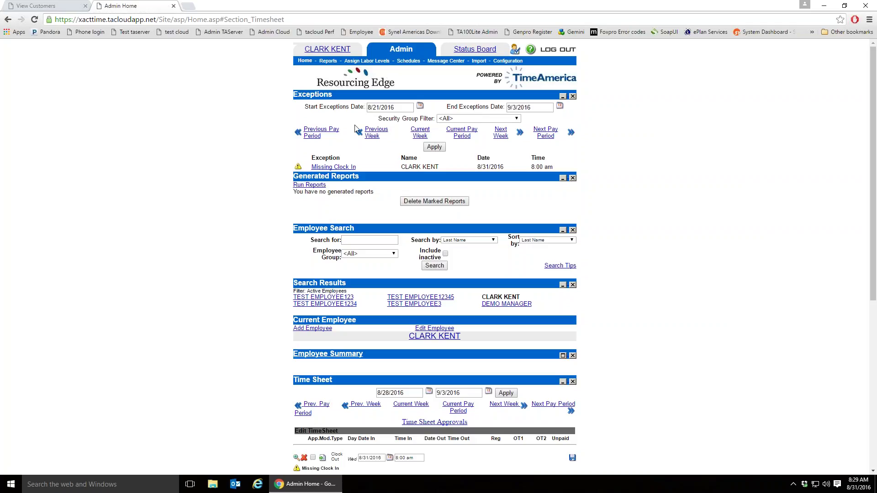
- Leave the Security Group Filter at All and go to the user settings page
left_click(462, 119)
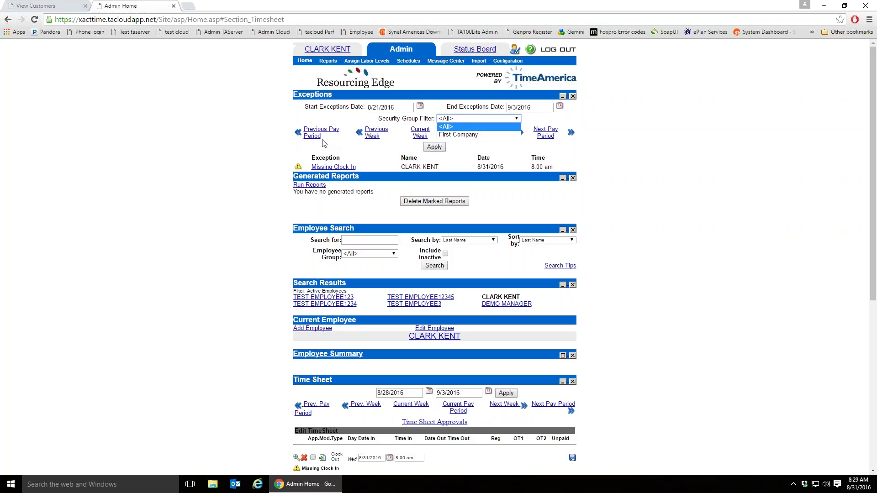
left_click(255, 154)
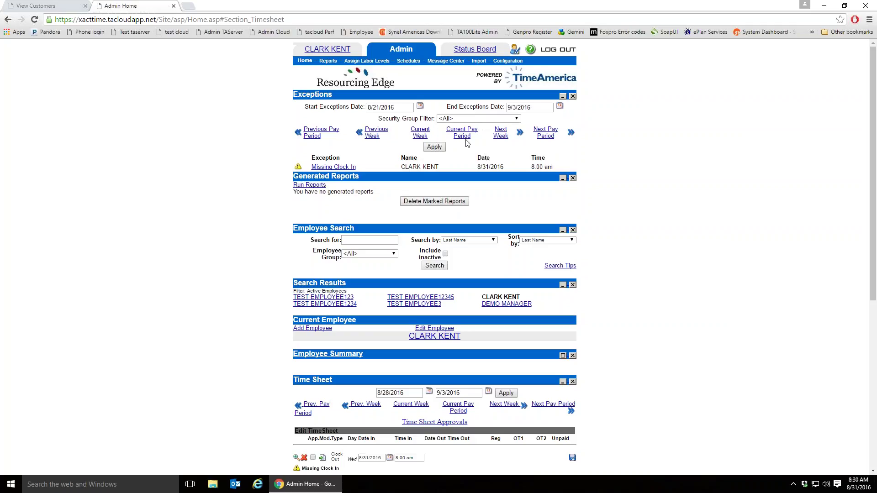
left_click(515, 50)
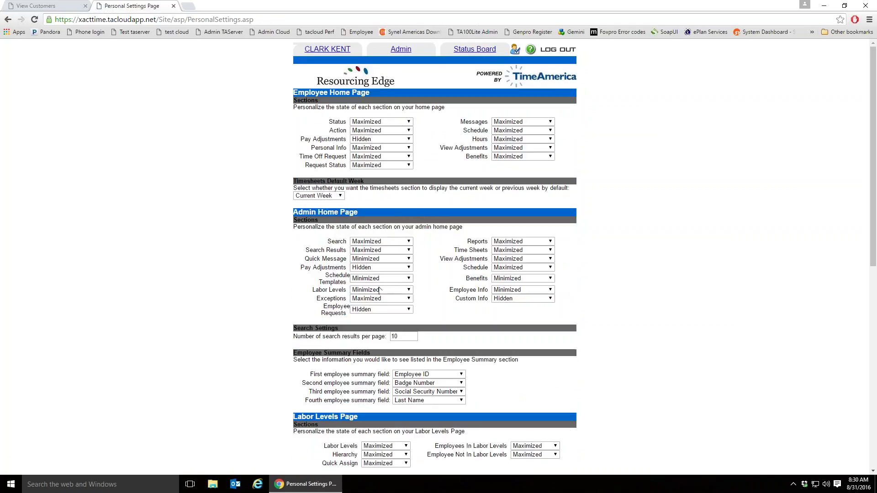
- Set Admin Home Page Employee Requests to Maximized and apply the changes
left_click(379, 310)
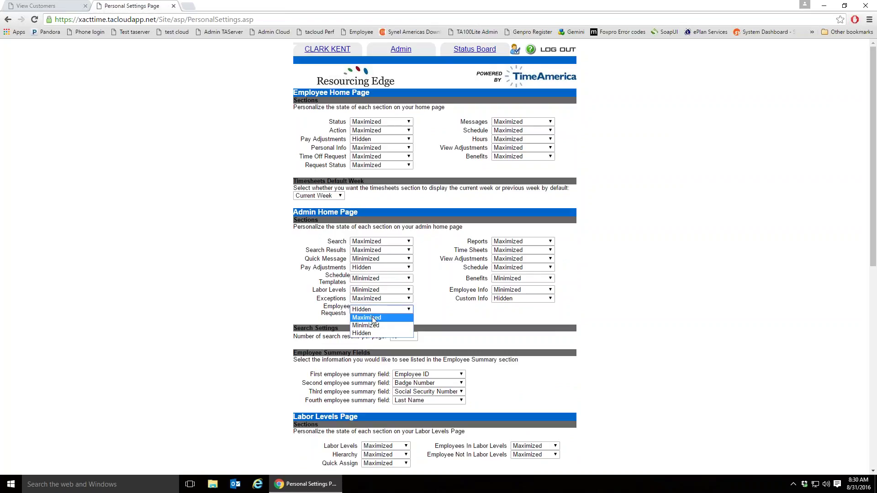
left_click(372, 318)
scroll(422, 368, "down", 8)
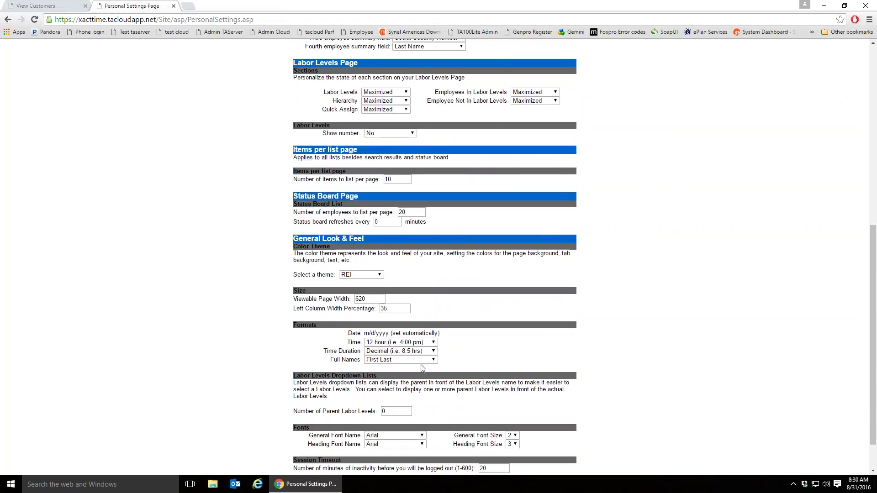
scroll(422, 368, "down", 3)
left_click(434, 442)
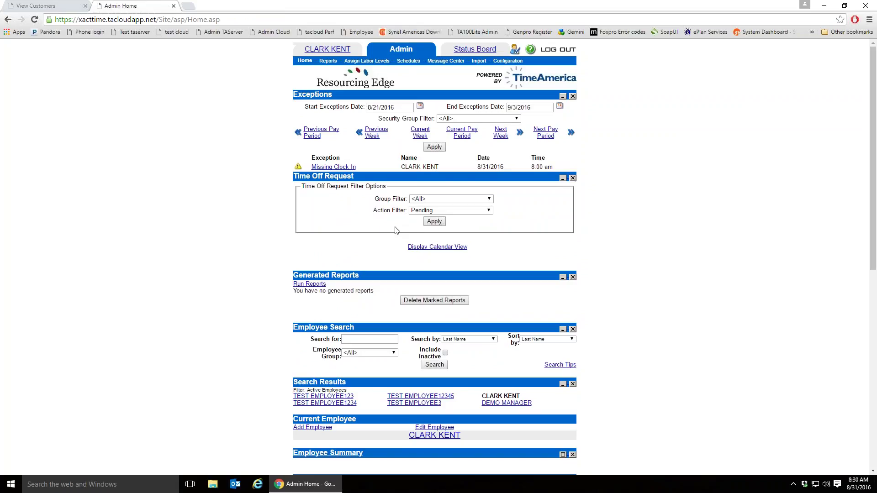
- Apply the Pending time off filter, then switch to the calendar view
left_click(434, 221)
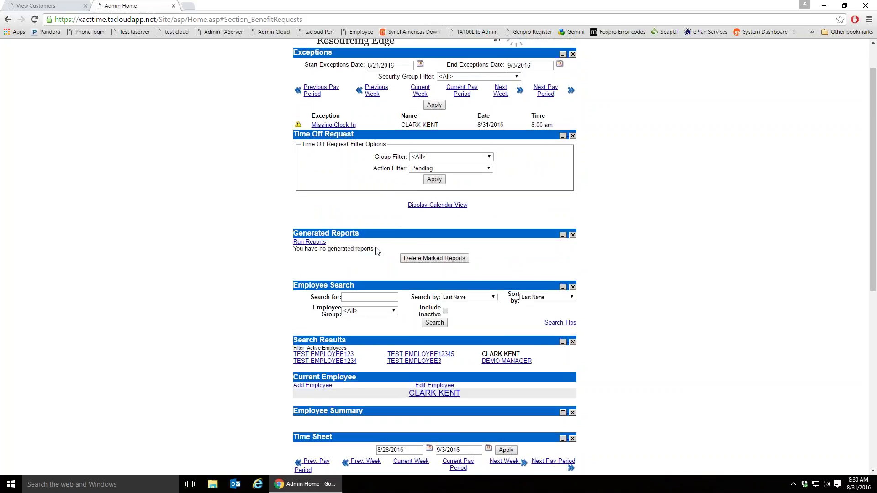
left_click(434, 205)
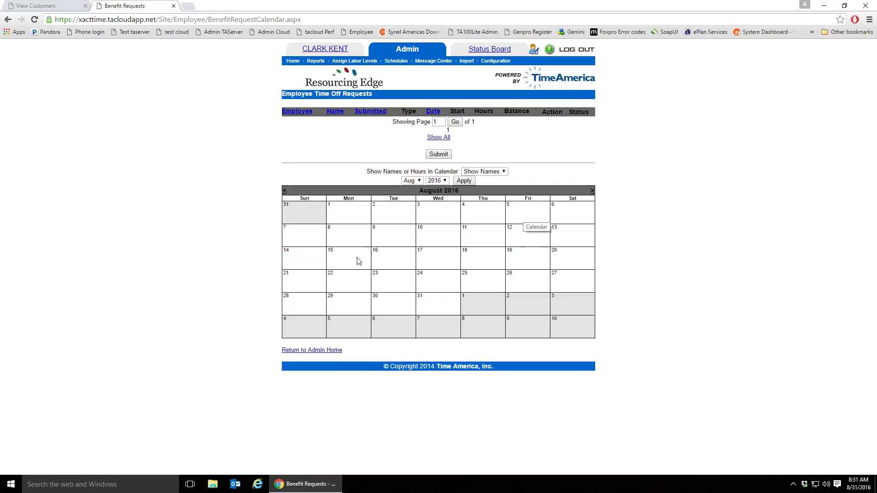
- Leave the time off calendar via Return to Admin Home and scroll back to the top
left_click(316, 352)
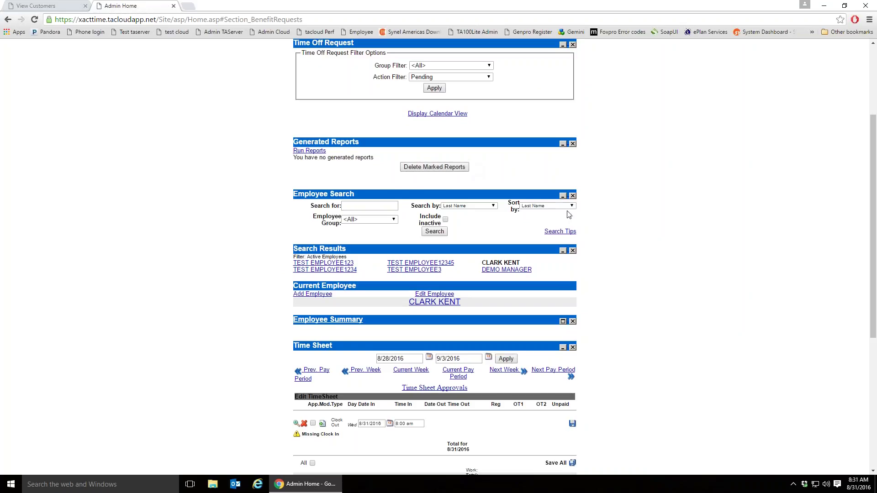
scroll(569, 214, "up", 3)
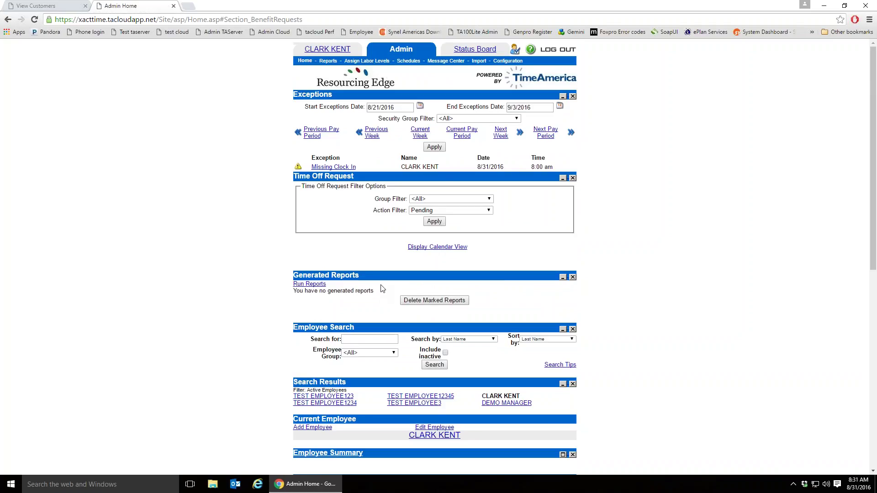
- Scroll down to Clark Kent's 8/28/2016–9/3/2016 Time Sheet showing the Missing Clock In on 8/31
scroll(380, 293, "down", 2)
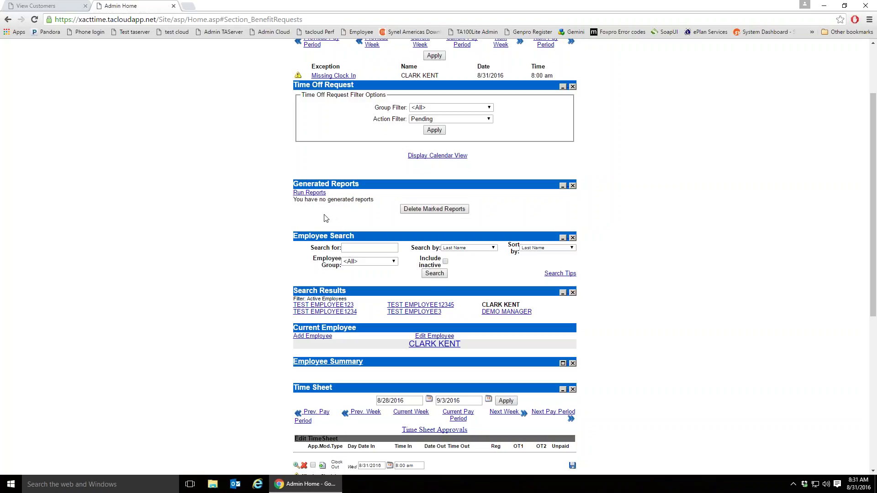
scroll(457, 210, "down", 2)
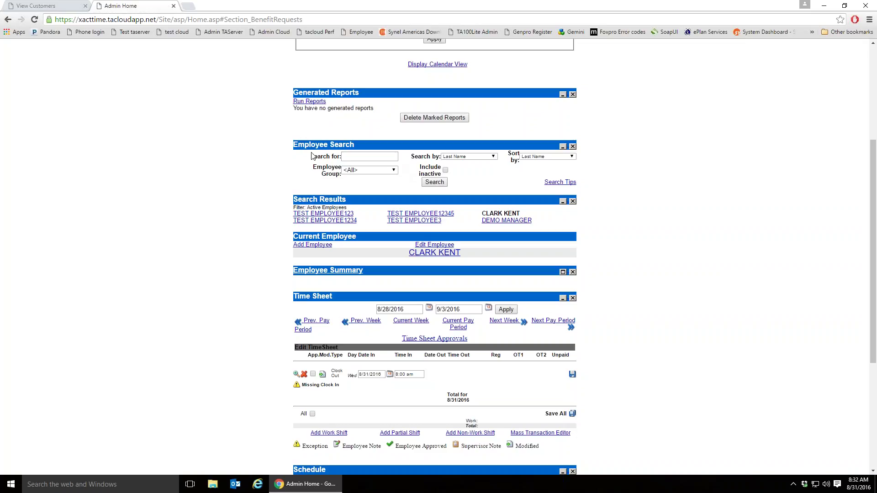
- Check the Search by field options in Employee Search, leaving Last Name selected
left_click(344, 157)
left_click(466, 157)
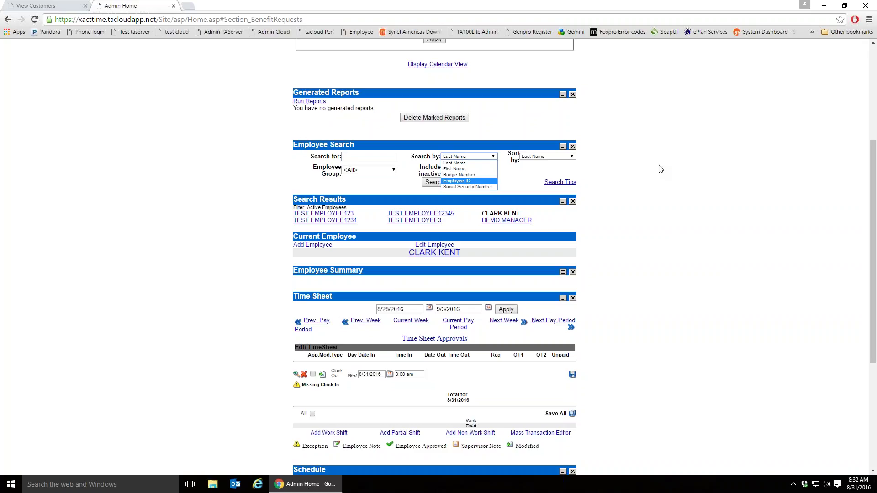
left_click(587, 164)
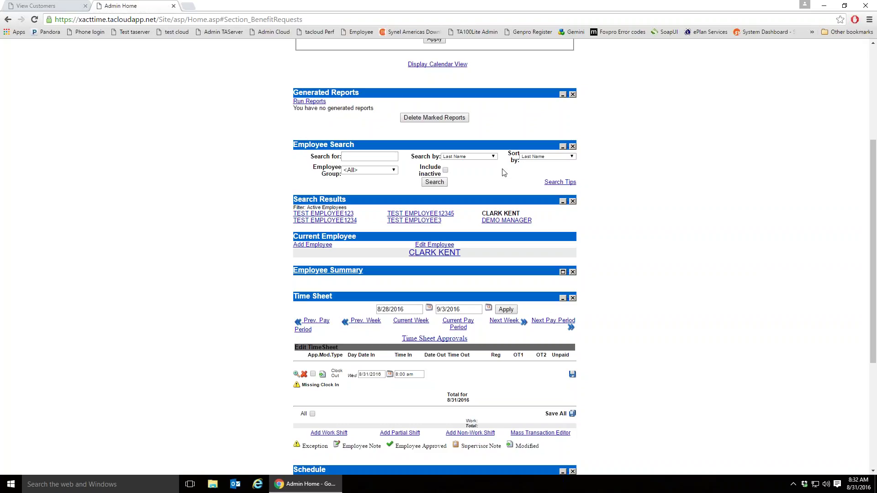
- Set Sort by to First Name and rerun the employee search
left_click(531, 158)
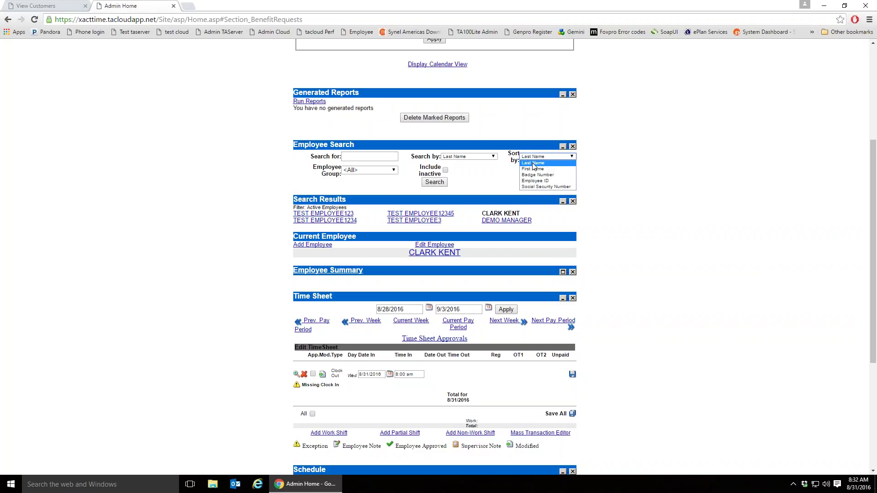
left_click(533, 169)
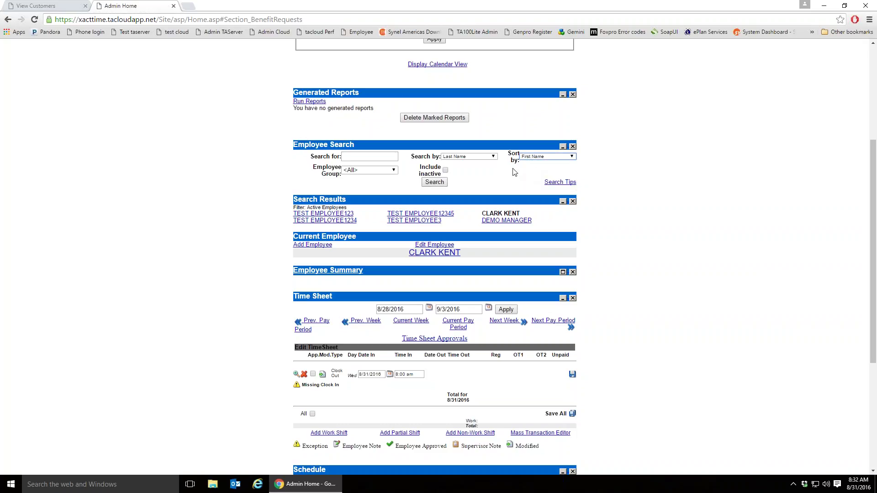
left_click(437, 183)
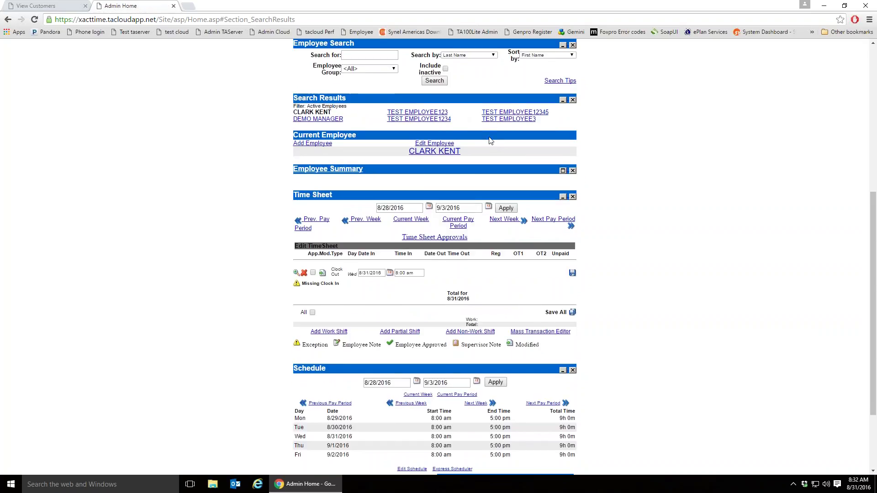
- Switch Sort by back to Last Name and rerun the employee search
scroll(498, 141, "up", 1)
left_click(533, 102)
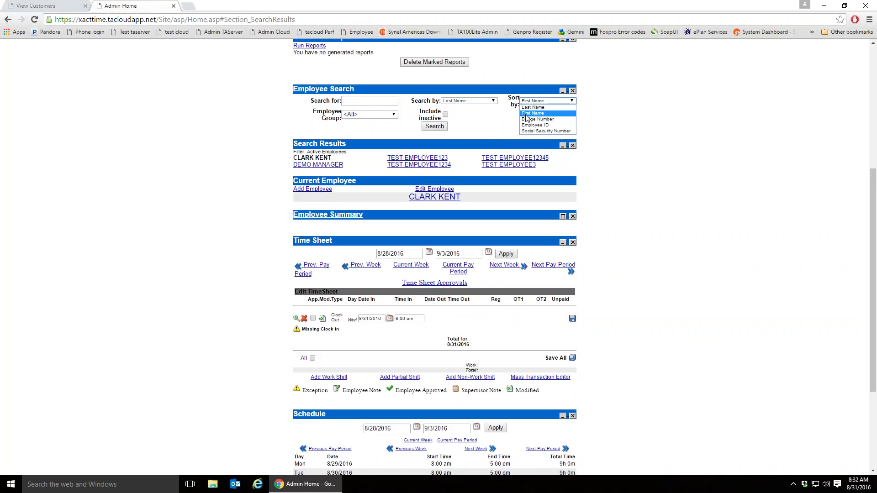
left_click(533, 106)
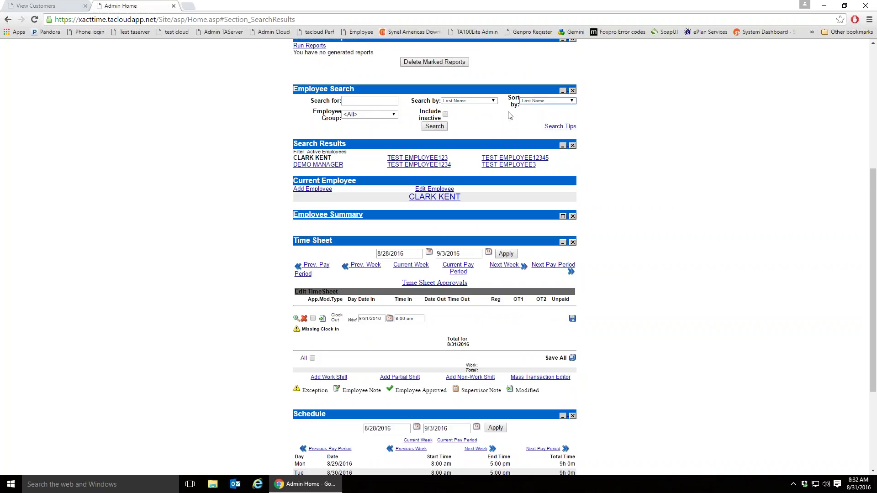
left_click(434, 127)
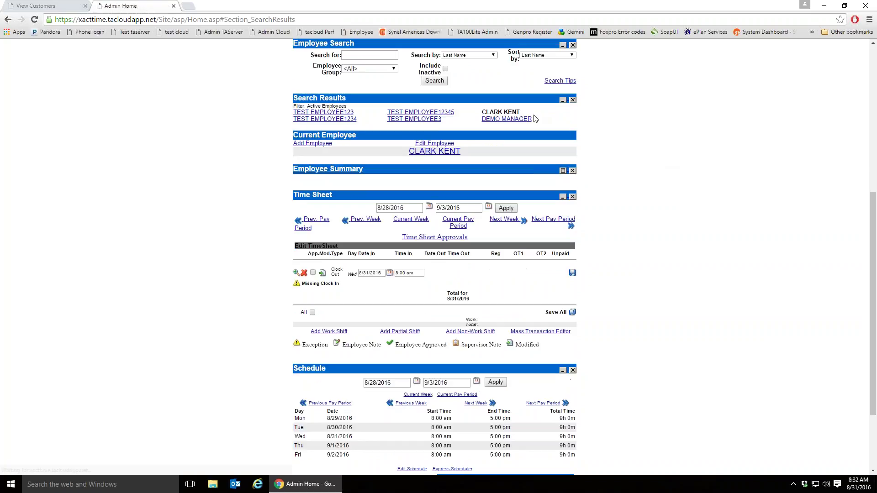
- Confirm Sort by stays on Last Name and place the cursor in the Search for box
scroll(536, 119, "up", 2)
left_click(539, 146)
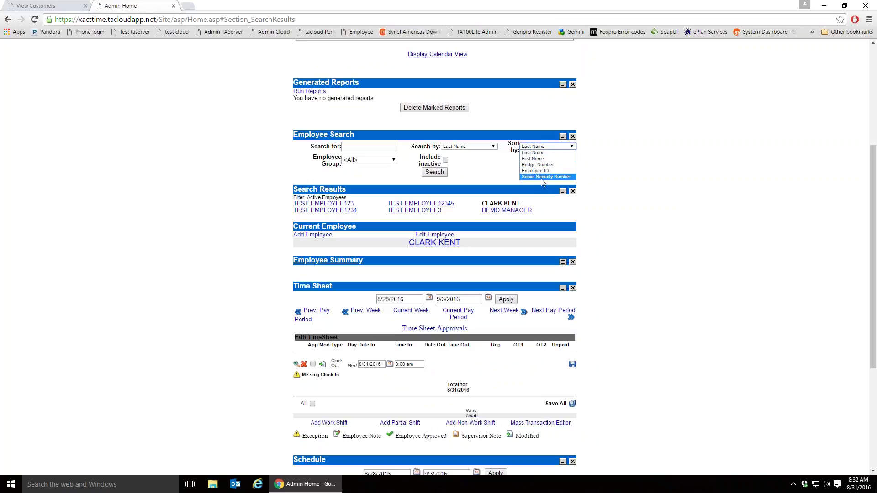
left_click(478, 165)
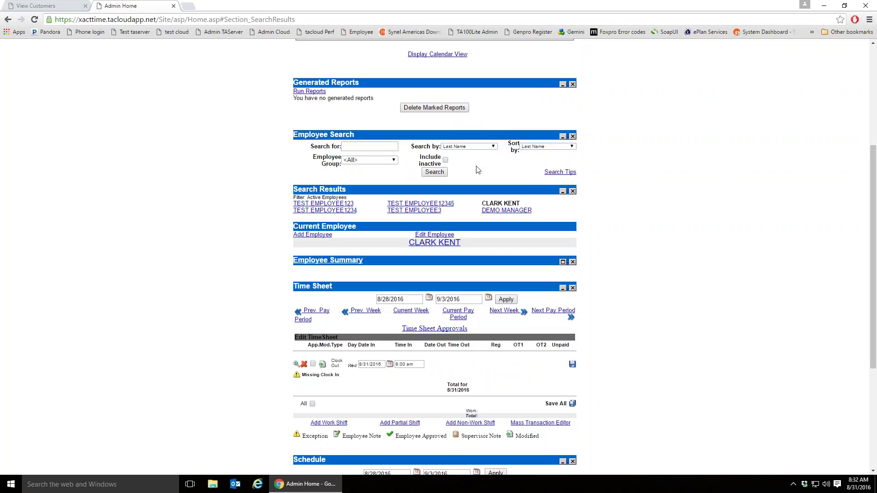
left_click(358, 145)
- Search last names containing 'a', making DEMO MANAGER the current employee
type("a")
left_click(274, 172)
left_click(439, 175)
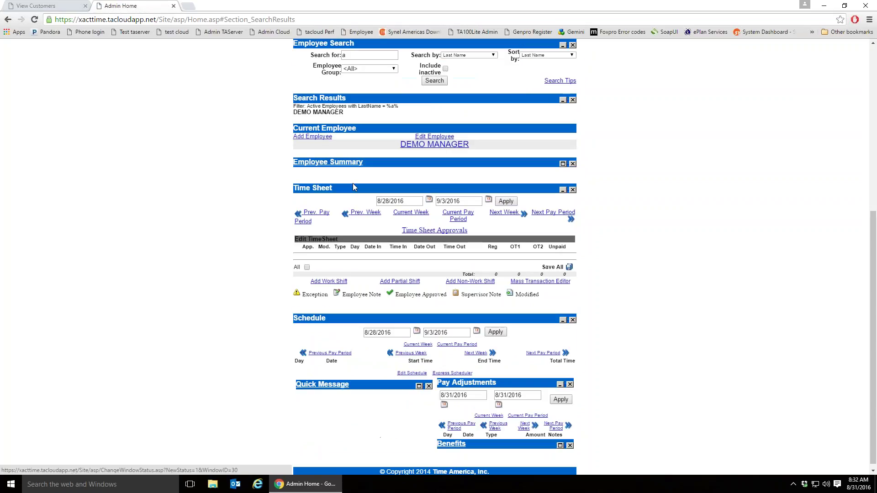
- Clear the 'a' search term and rerun the search to list all six active employees
scroll(379, 174, "up", 1)
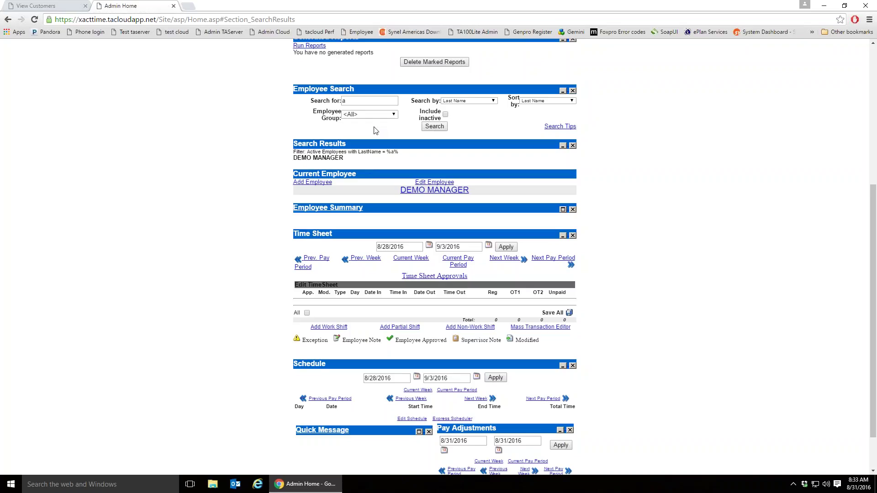
double_click(344, 101)
key("BackSpace")
left_click(429, 129)
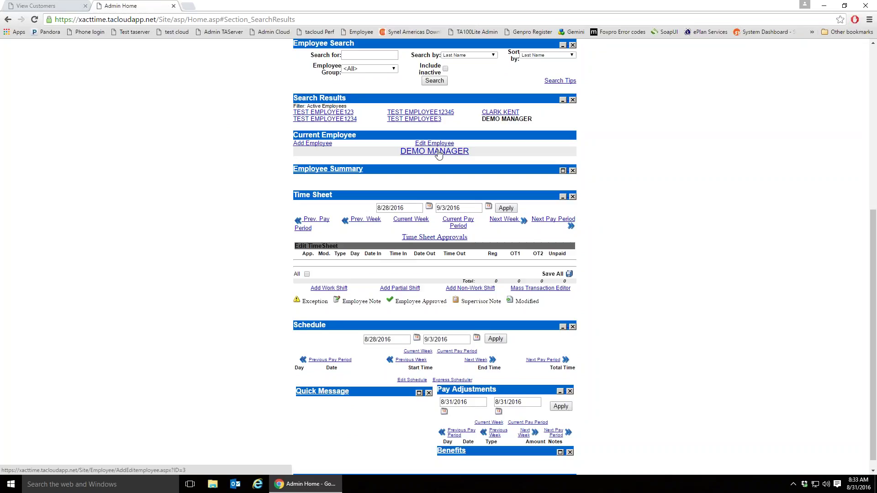
- Search last names for 'e', then for 'ken' to make CLARK KENT current
left_click(352, 54)
type("e")
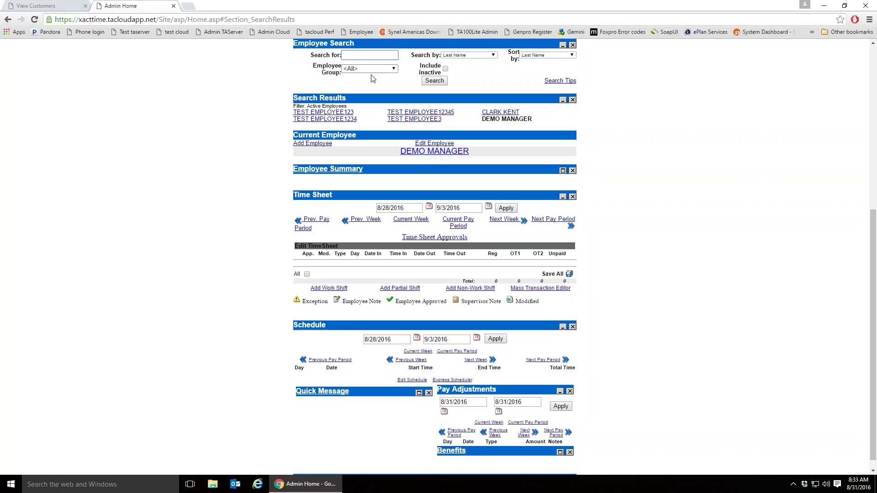
left_click(433, 81)
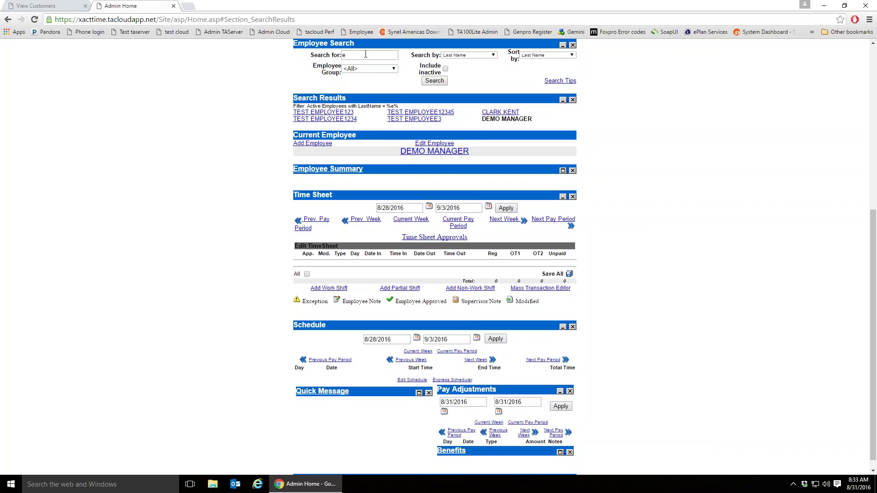
left_click(284, 56)
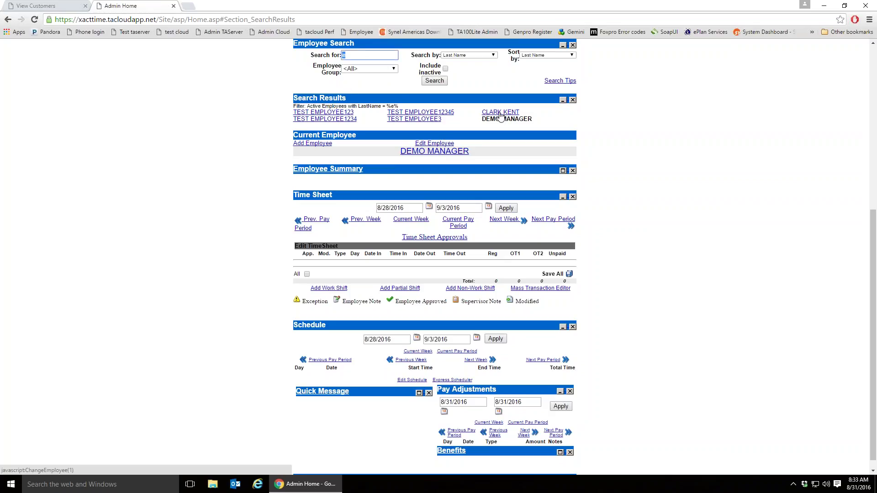
left_click(353, 55)
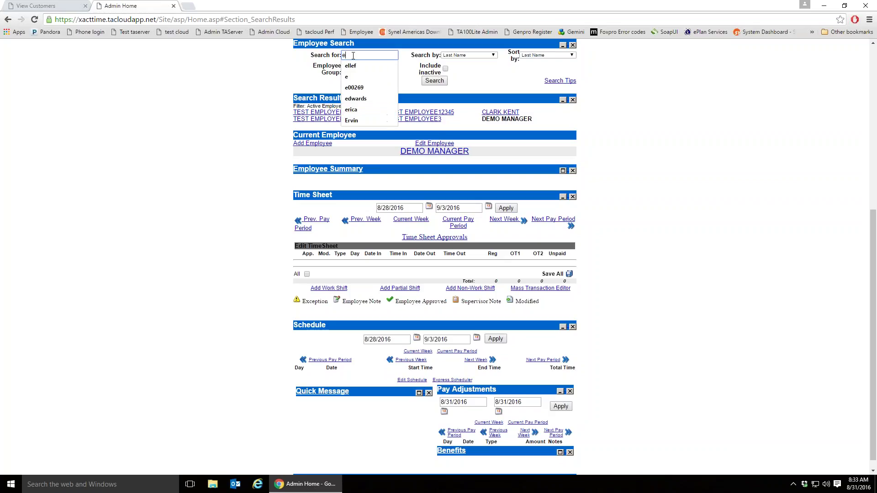
key("BackSpace")
type("kent")
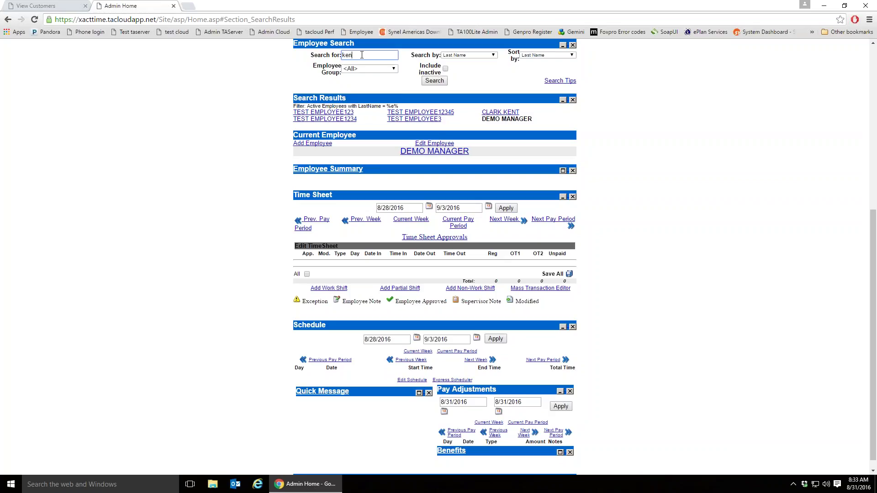
left_click(434, 81)
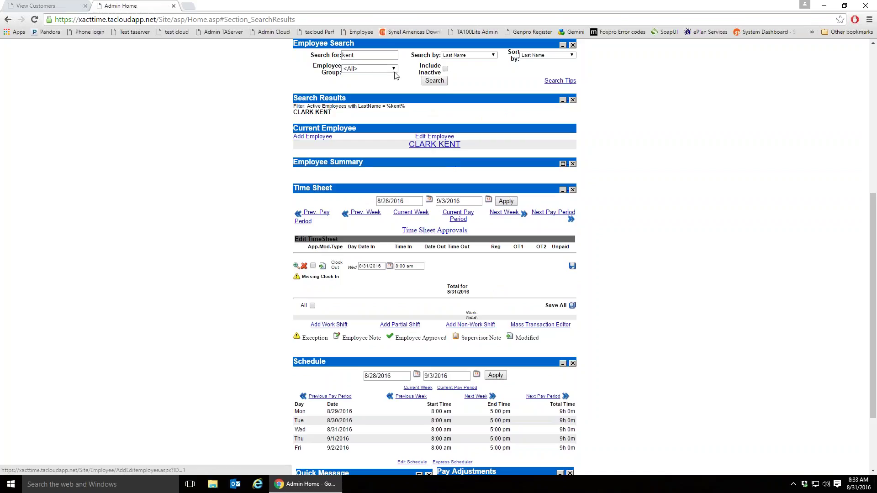
- Clear the 'kent' term, rerun the search to list all active employees, and open Employee Group
double_click(348, 55)
key("BackSpace")
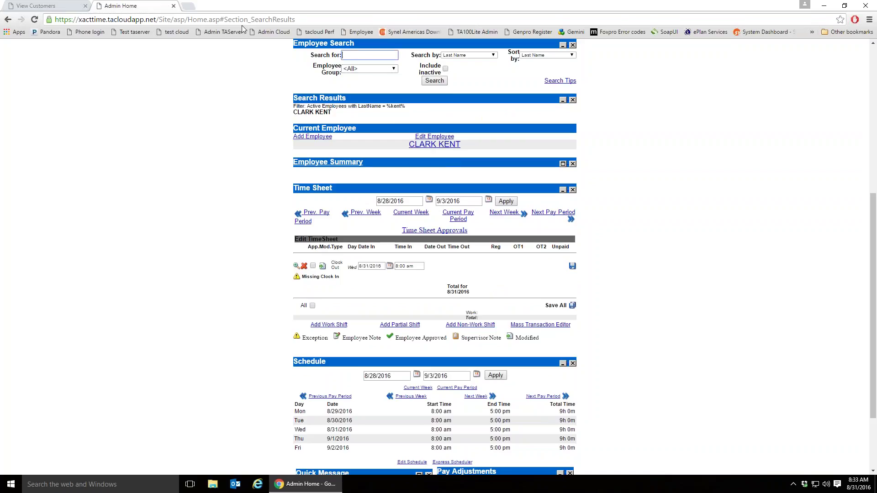
left_click(433, 80)
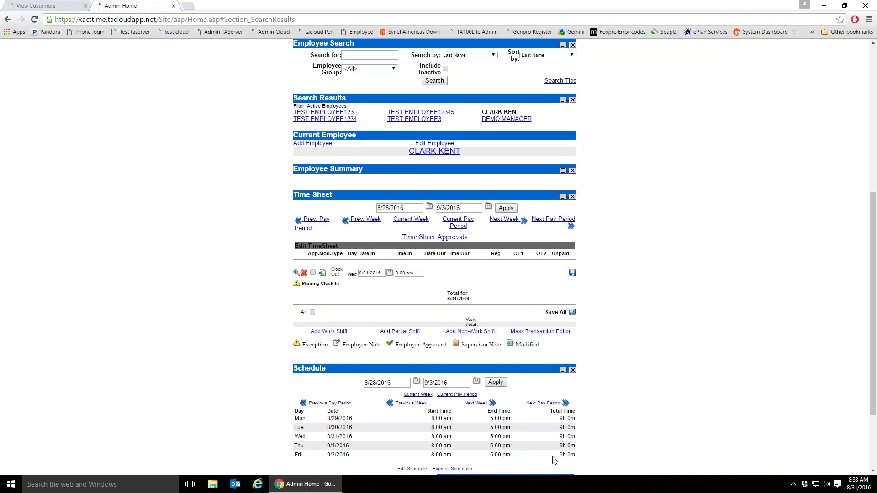
left_click(360, 68)
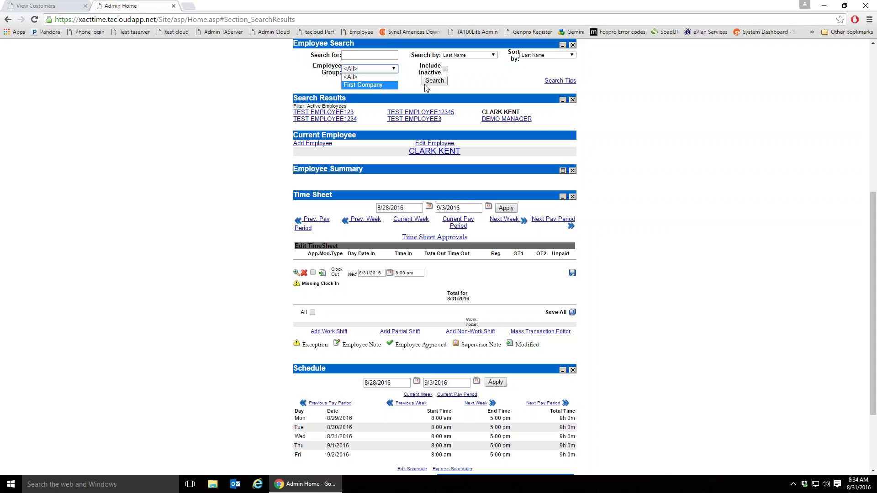
left_click(350, 77)
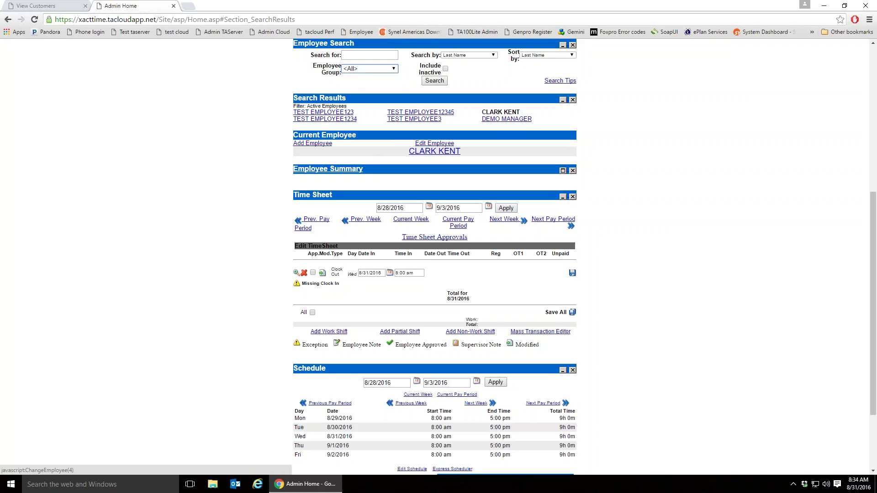
left_click(360, 71)
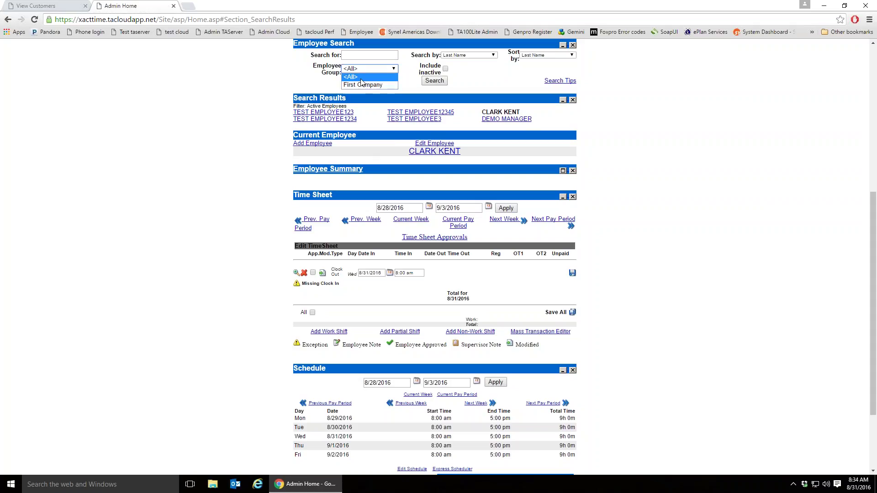
left_click(361, 79)
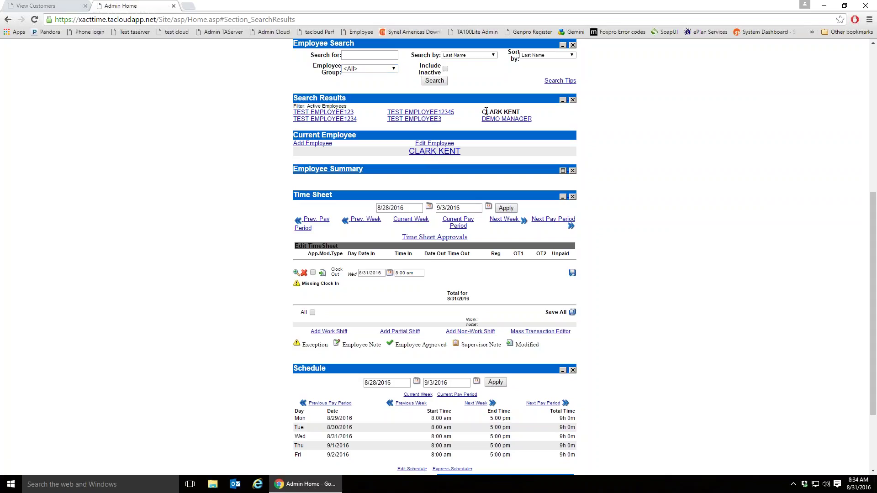
left_click_drag(481, 112, 522, 112)
left_click(558, 115)
left_click(430, 153)
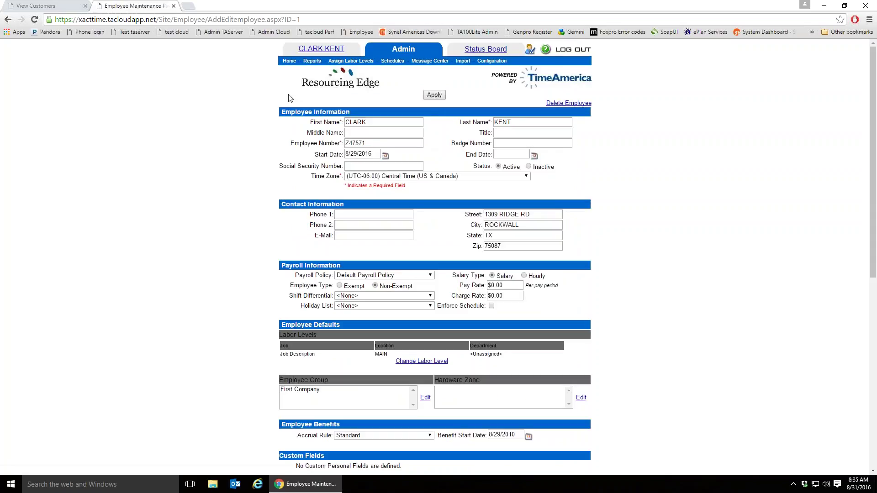
left_click(288, 62)
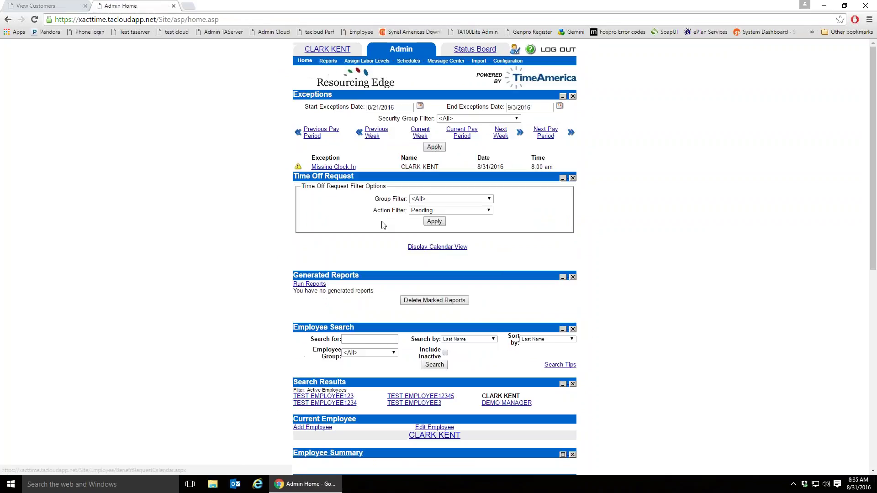
scroll(381, 228, "down", 4)
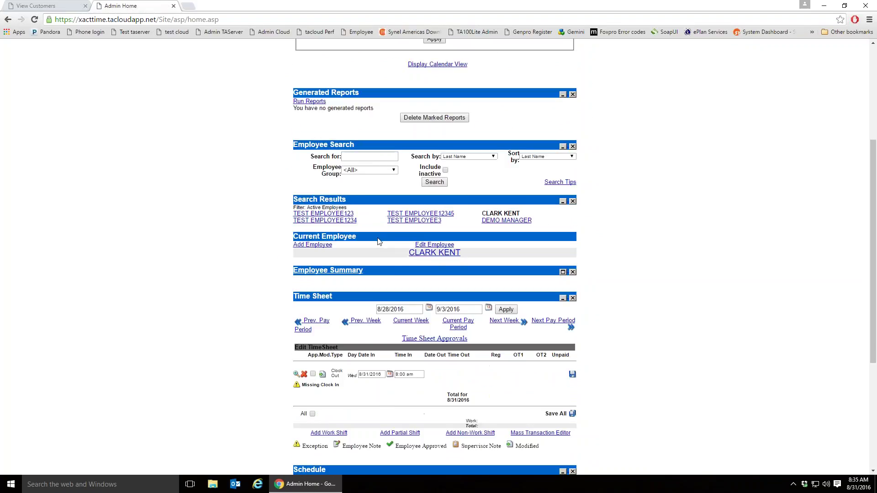
scroll(378, 241, "down", 2)
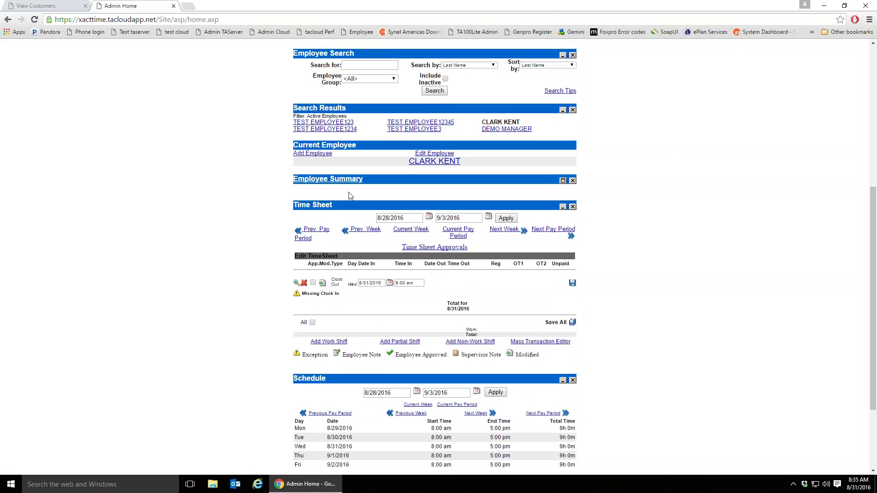
- Expand Employee Summary to show ID and last name, then scroll to the 8/28–9/3/2016 time sheet
left_click(562, 181)
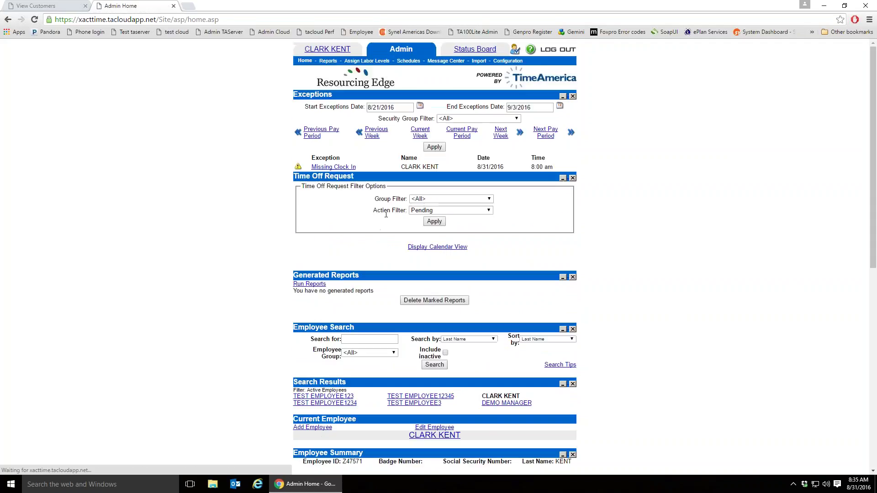
scroll(434, 255, "down", 4)
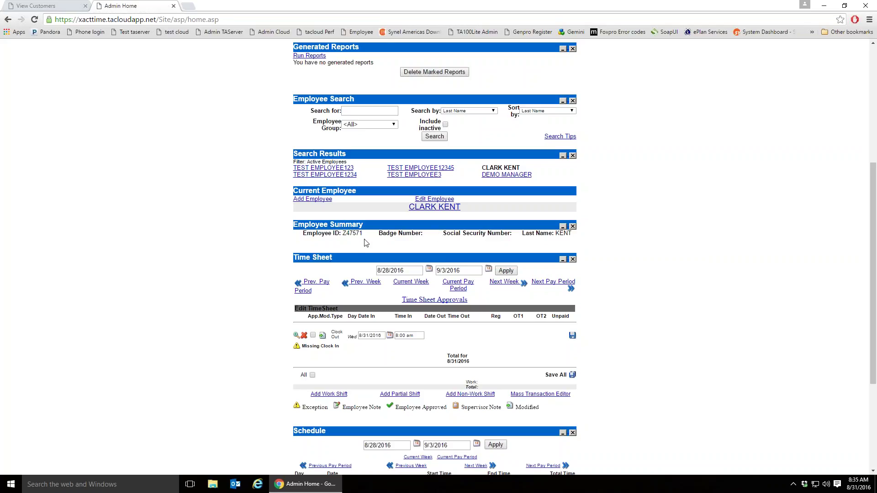
scroll(365, 240, "down", 1)
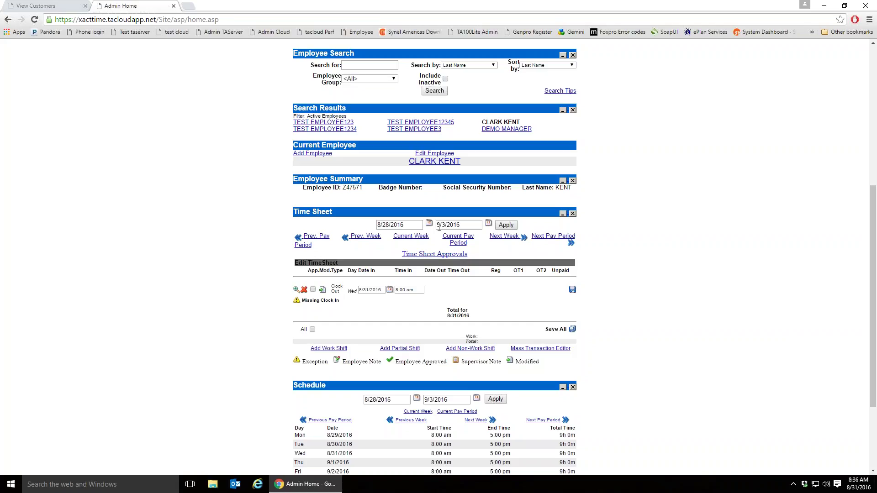
scroll(415, 227, "down", 2)
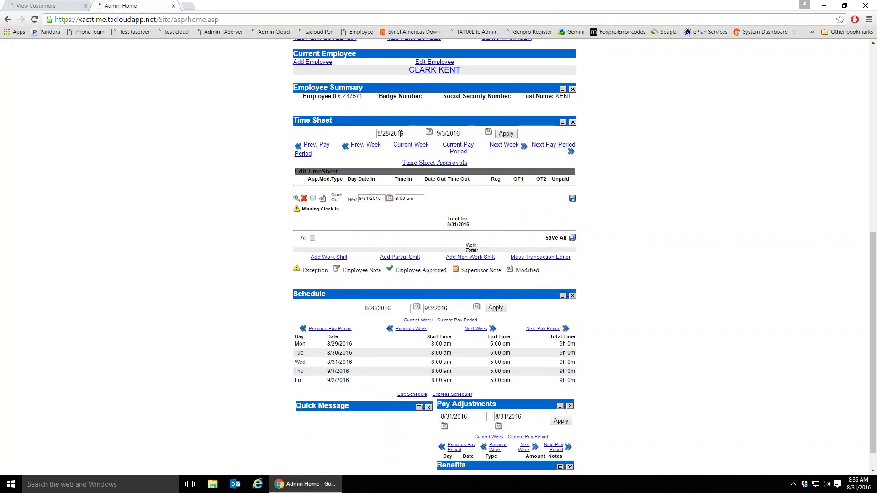
left_click(459, 148)
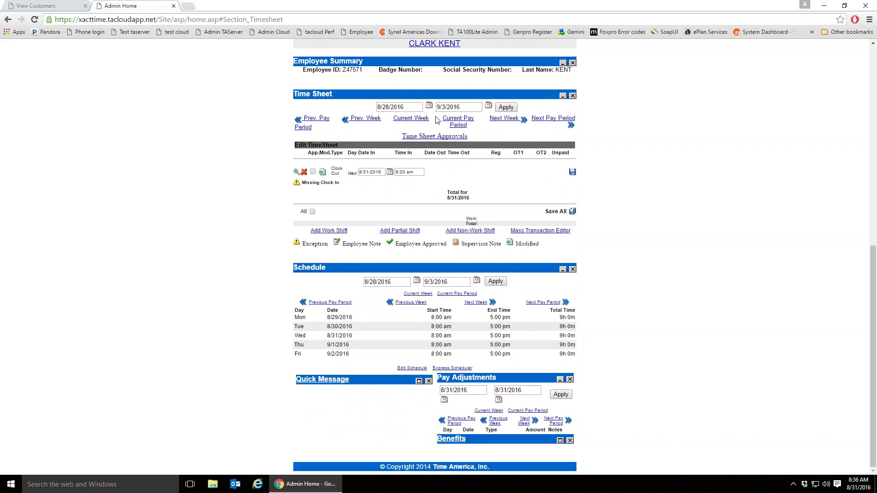
left_click(355, 119)
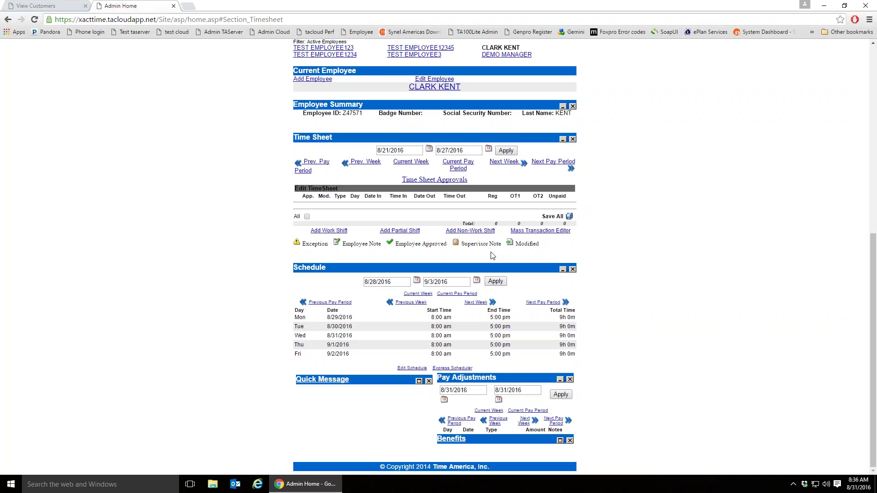
left_click(504, 162)
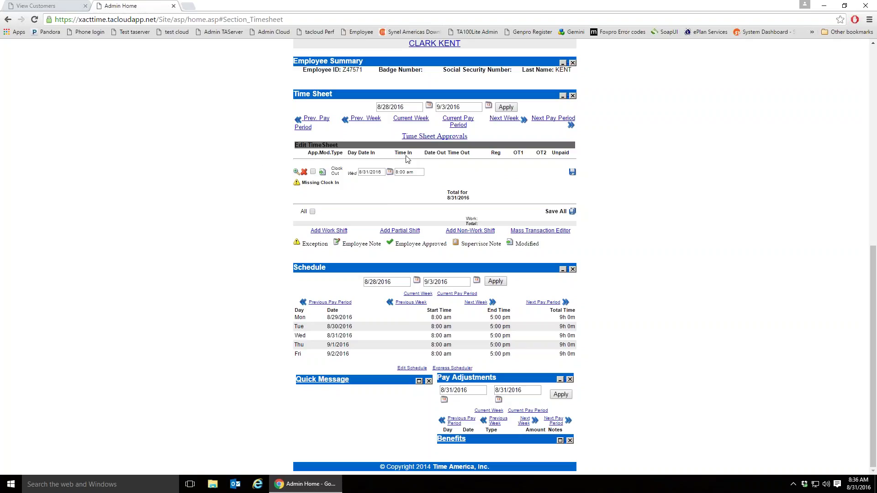
left_click(457, 121)
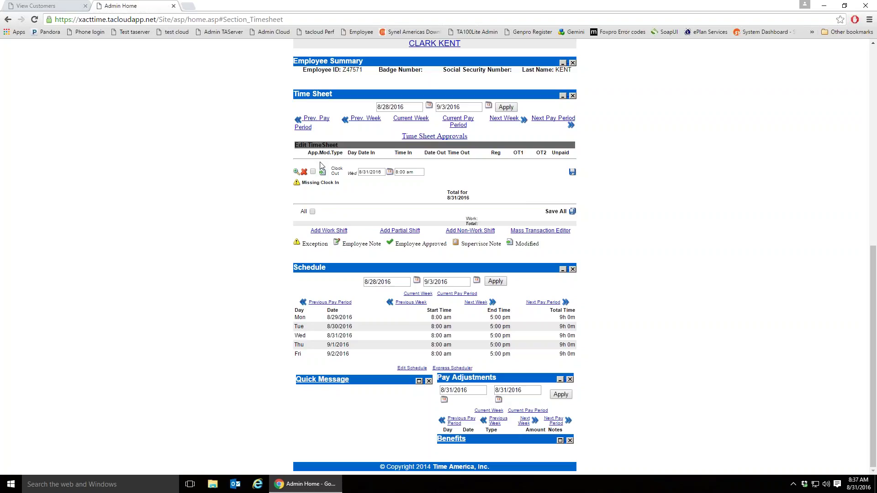
- Delete the 8/31/2016 Clock Out punch flagged Missing Clock In, confirming the deletion
left_click(304, 172)
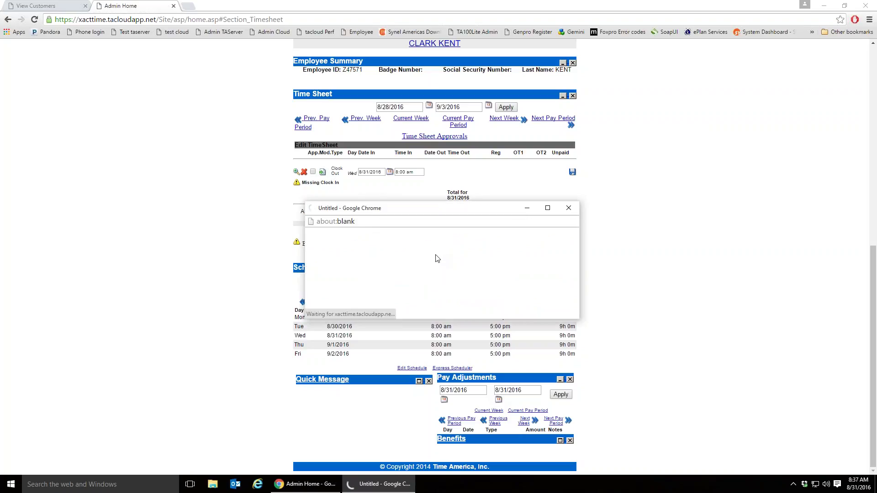
left_click(441, 267)
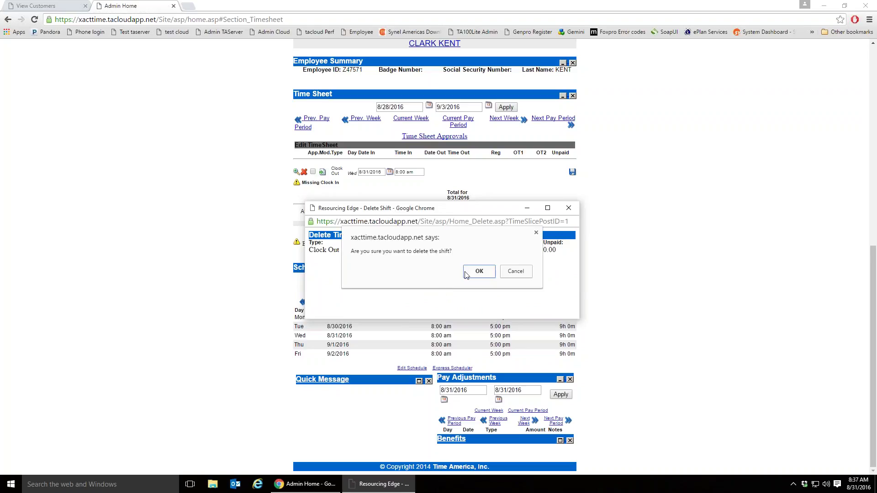
left_click(479, 273)
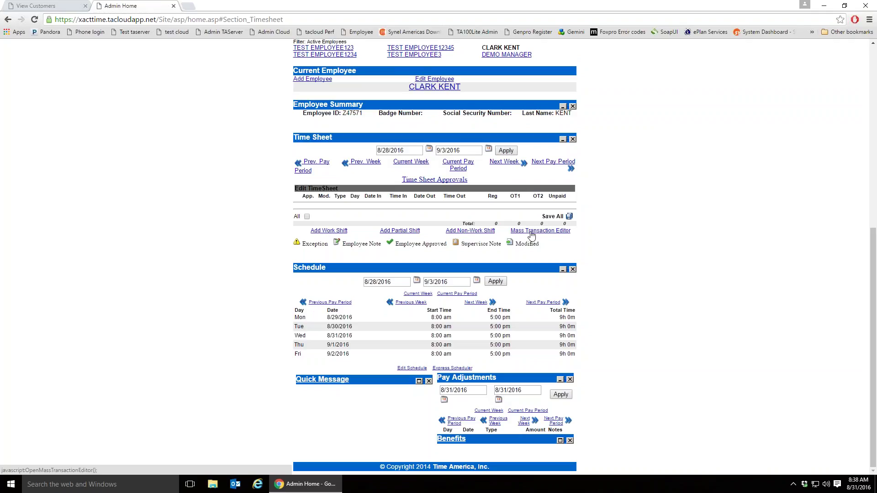
- Start a new single-user work shift, keeping Clock In and Clock Out as the two actions
left_click(331, 230)
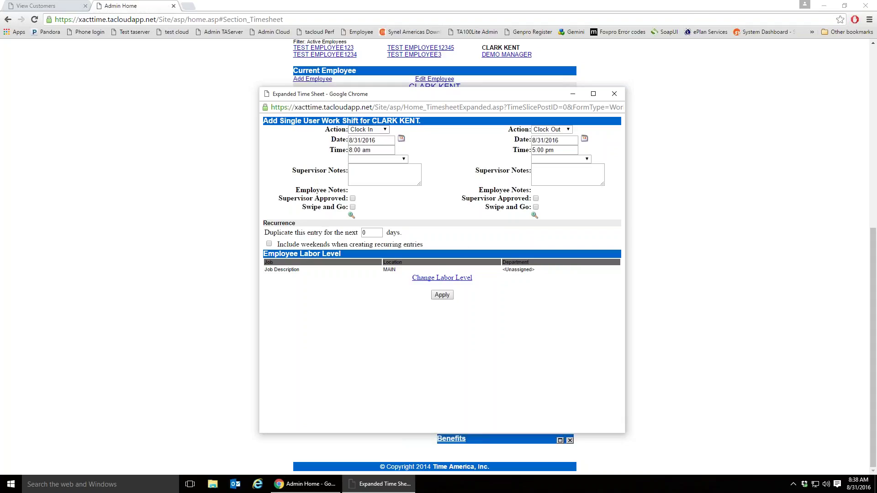
left_click(381, 131)
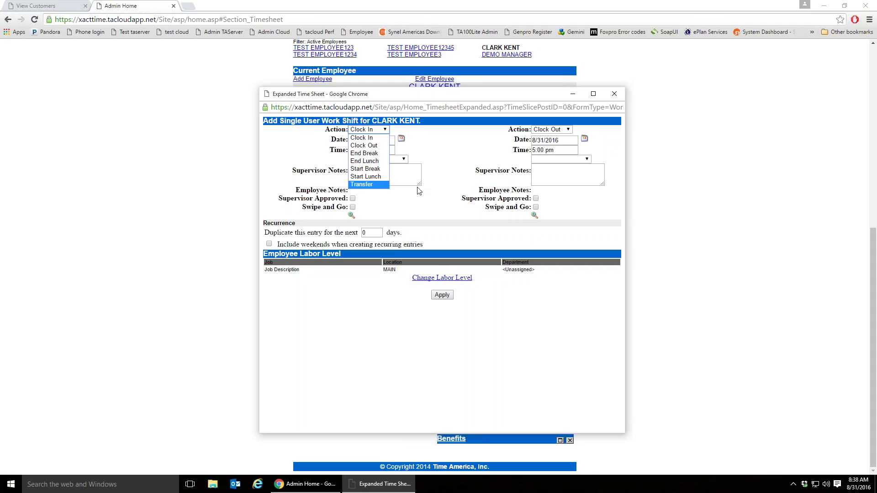
left_click(437, 206)
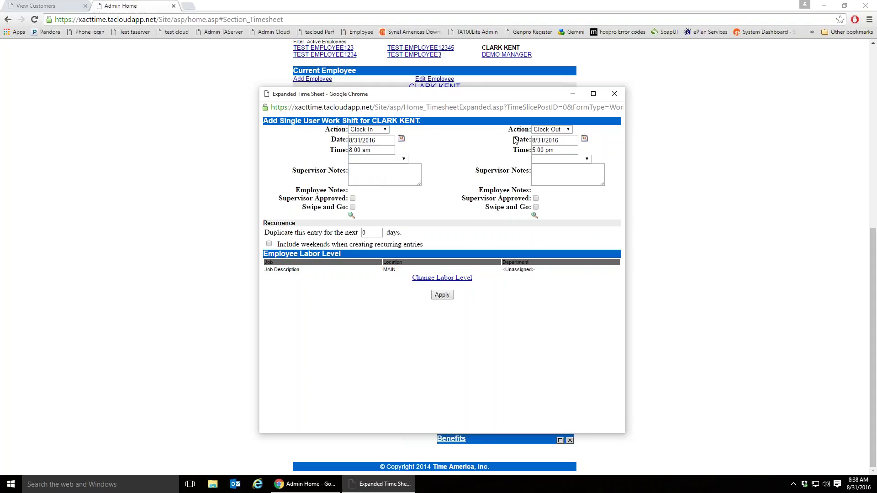
left_click(546, 130)
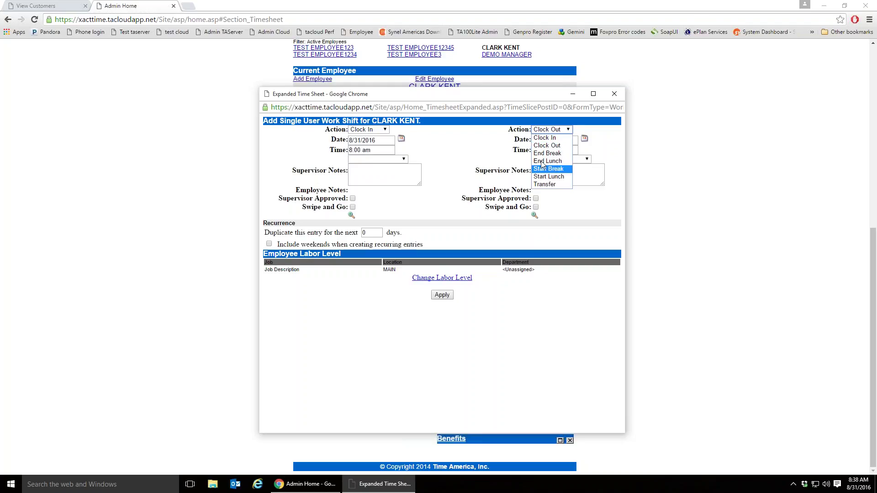
left_click(488, 142)
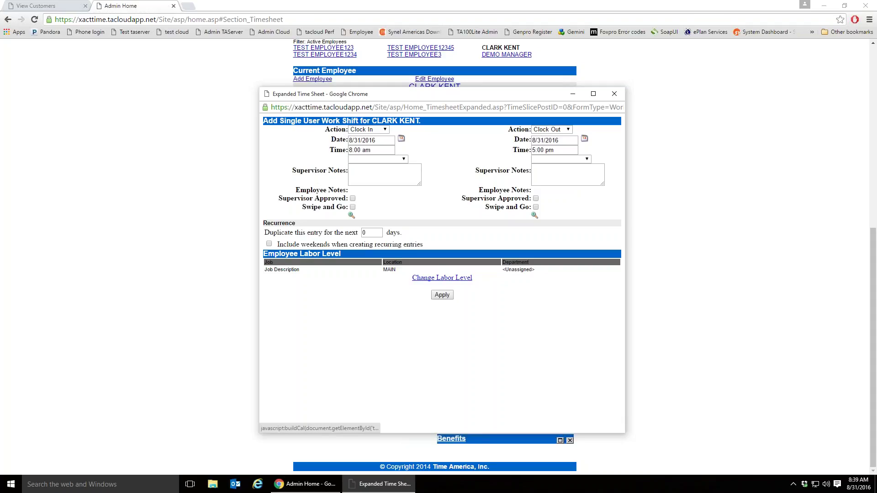
- Set both the clock-in and clock-out dates to 8/29/2016 from the calendars
left_click(401, 139)
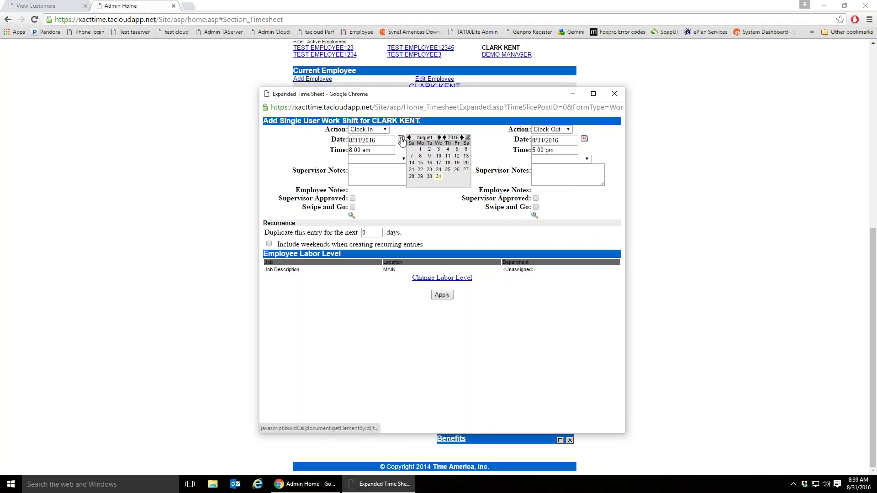
left_click(420, 178)
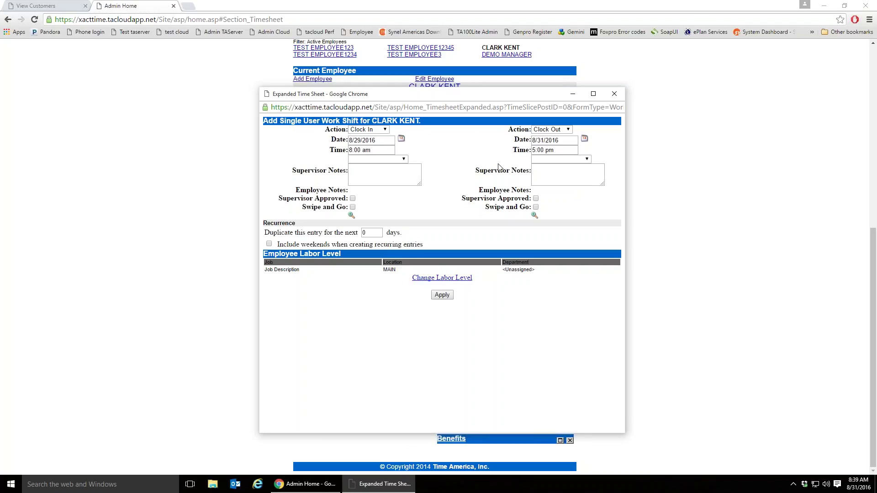
left_click(584, 138)
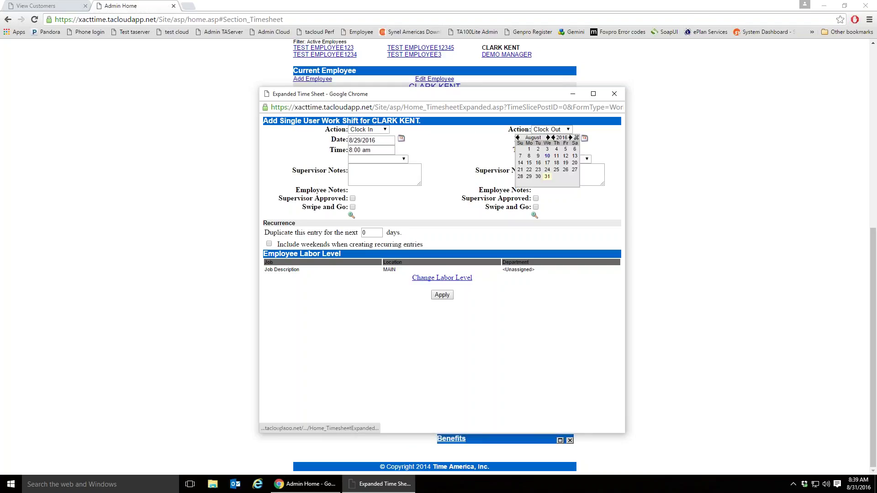
left_click(529, 176)
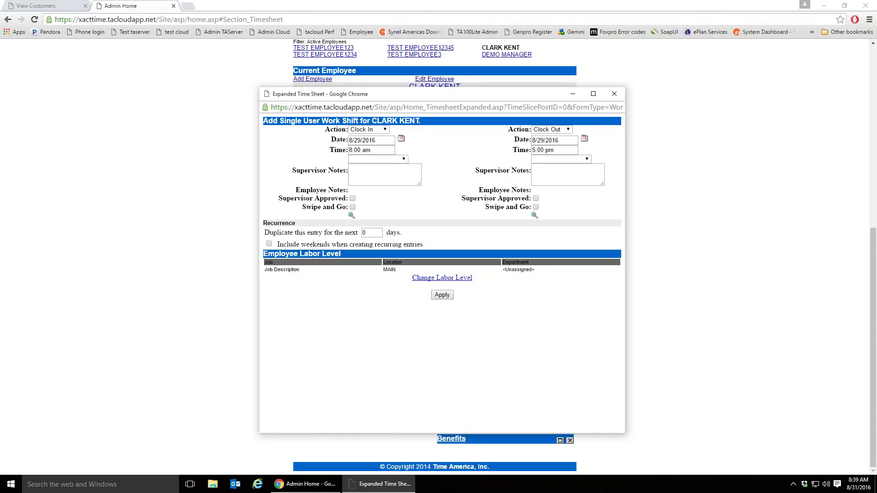
- Enter 9a as the clock-in time and 4 p as the clock-out time
left_click(377, 150)
type("9a")
key("Tab")
left_click(563, 150)
type("4 p")
triple_click(553, 150)
- Give the clock-in reason Missed Punch In with supervisor note 'was late due to flat tire'
type("4 p")
left_click(404, 159)
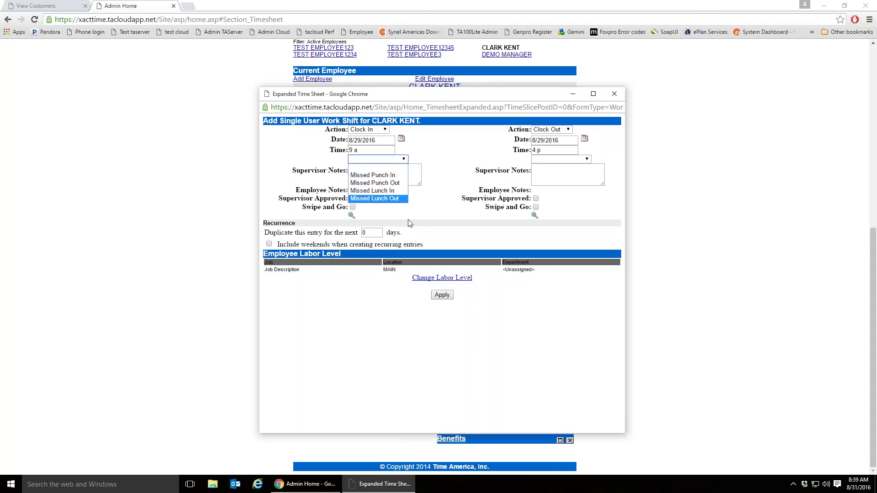
left_click(376, 175)
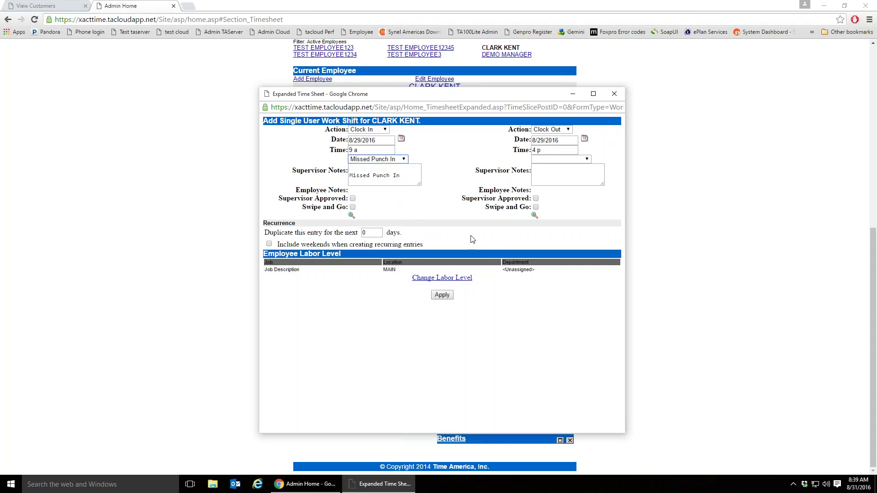
triple_click(404, 178)
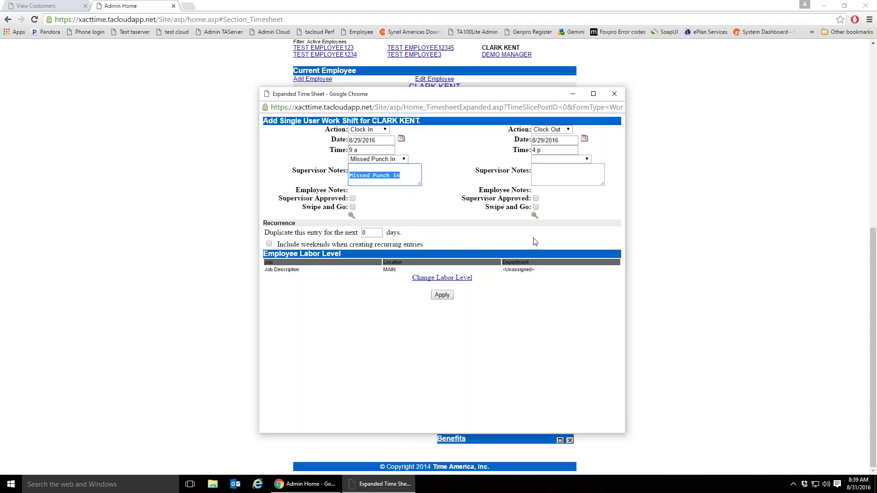
key("Delete")
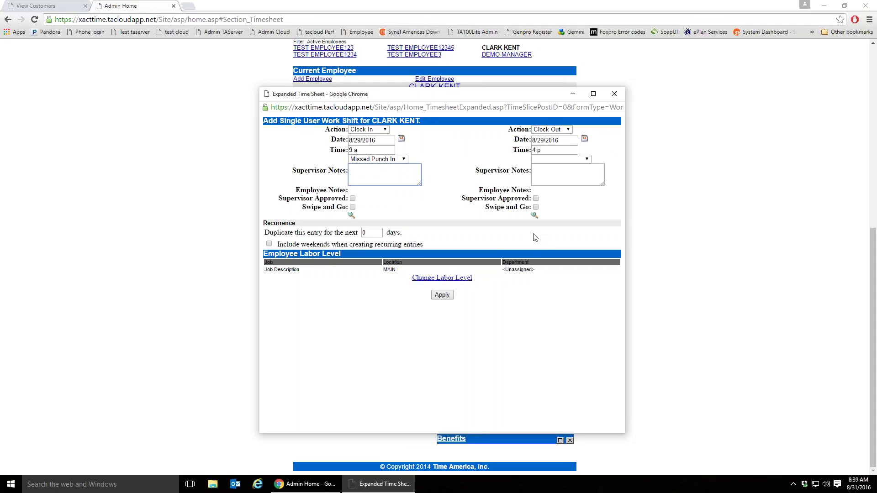
type("was late due to flat tire")
left_click_drag(419, 184, 445, 196)
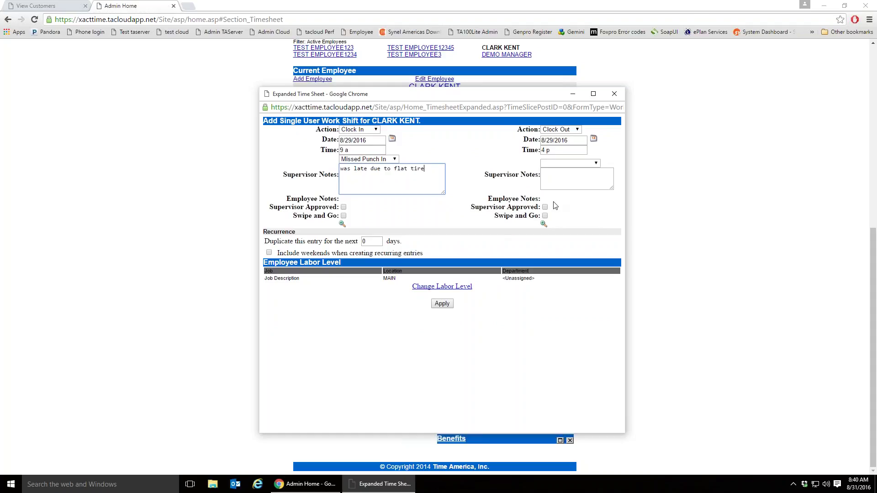
- Add clock-out note 'leaving early', leaving only the clock-out marked Supervisor Approved
left_click(606, 168)
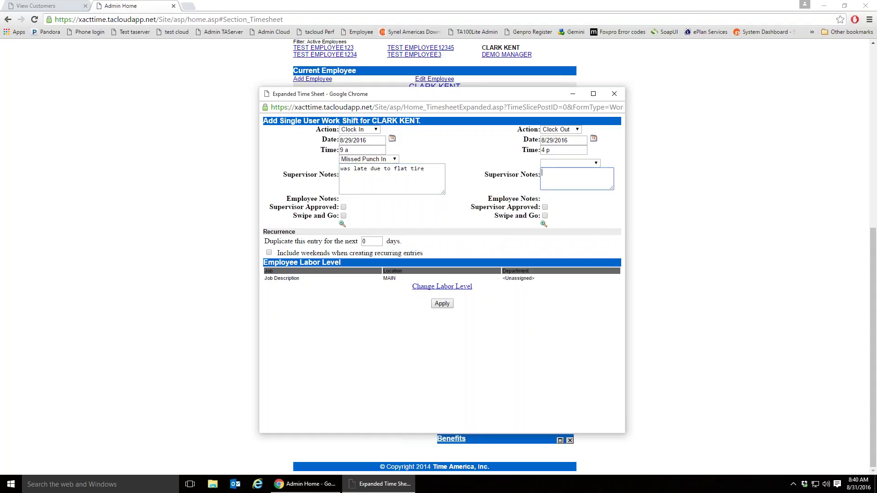
type("leaving  early")
key("Tab")
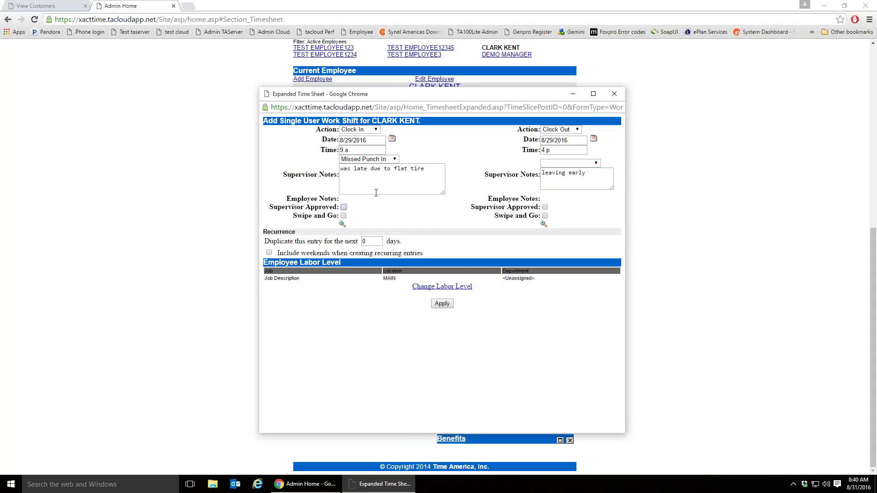
left_click(343, 207)
left_click(545, 207)
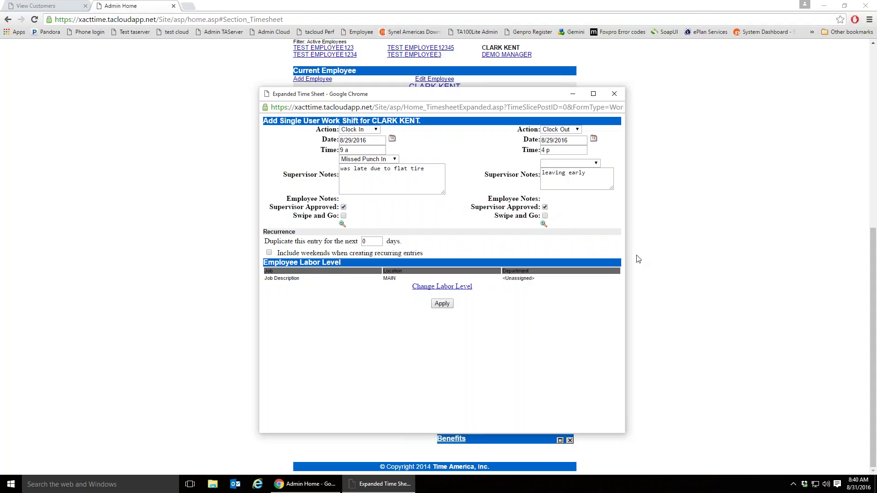
left_click(343, 207)
- Clear the clock-out's supervisor approval, toggle Swipe and Go on both punches, and select the duplicate-days value
left_click(545, 207)
left_click(343, 217)
left_click(545, 217)
double_click(372, 241)
- Enter 2 in the 'Duplicate this entry for the next' days box, settling on 2 after trying 9
type("2")
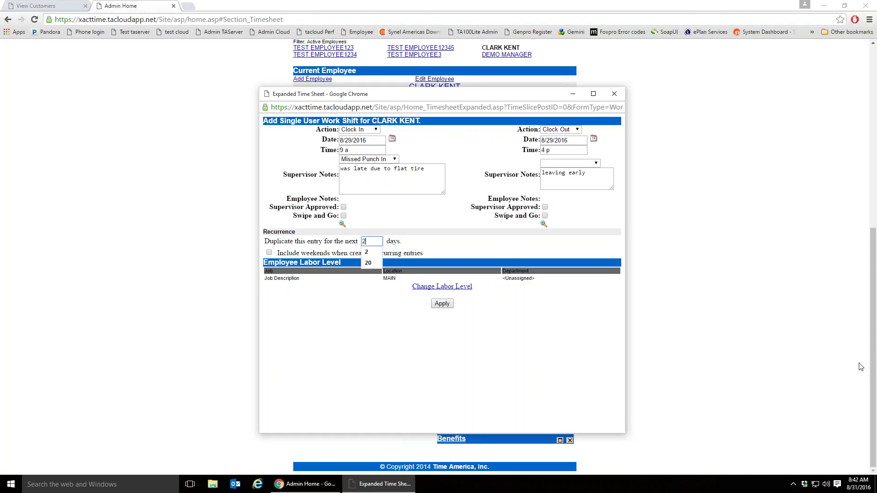
left_click(519, 257)
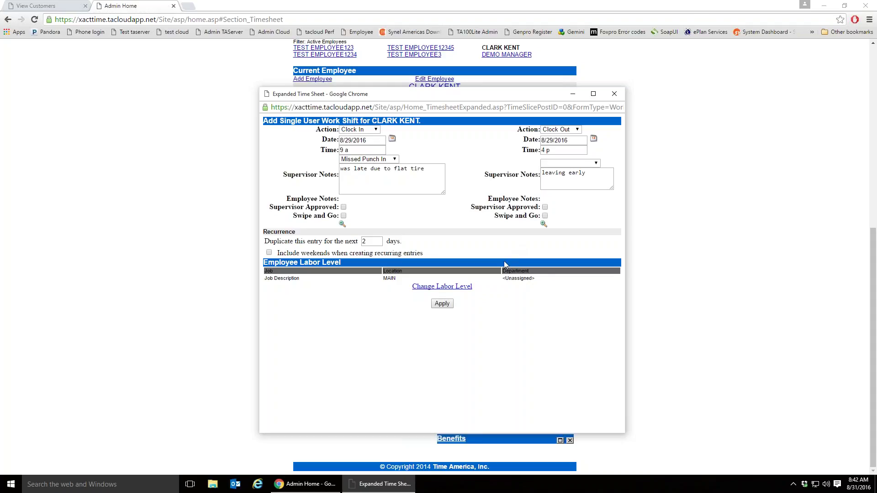
double_click(374, 240)
type("9")
left_click(307, 289)
left_click(364, 241)
double_click(363, 241)
left_click(269, 251)
double_click(369, 242)
type("2")
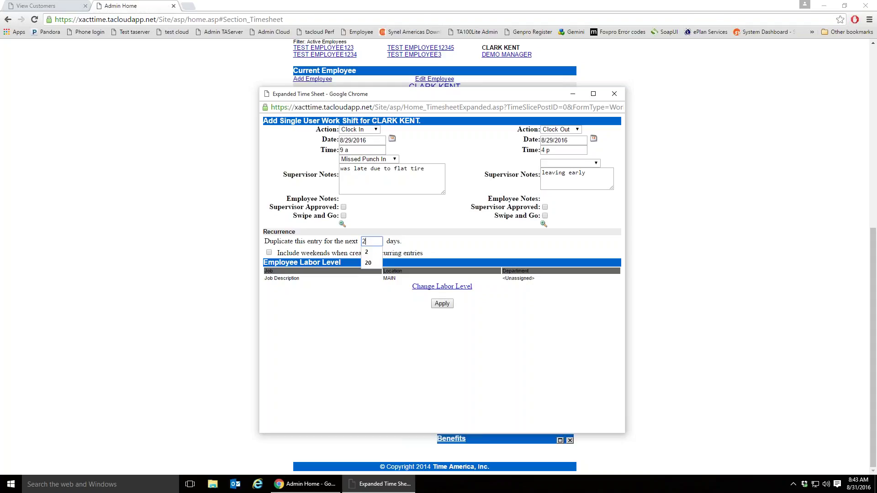
left_click(293, 402)
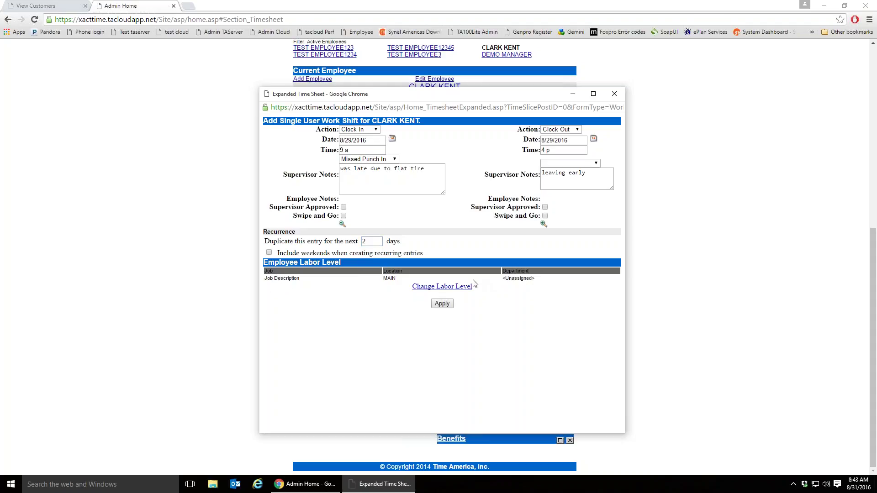
- Assign labor level Job Description [MGR], location MAIN [1] and department <Unassigned>, then apply it
left_click(449, 291)
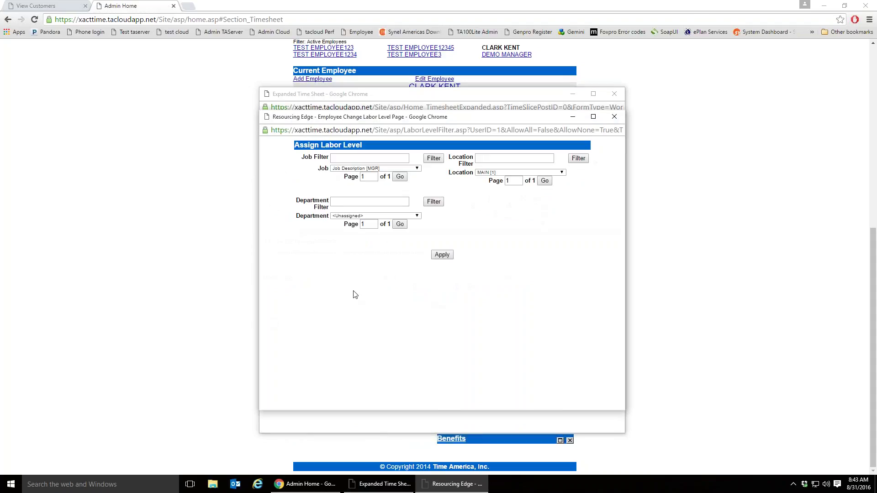
left_click(355, 169)
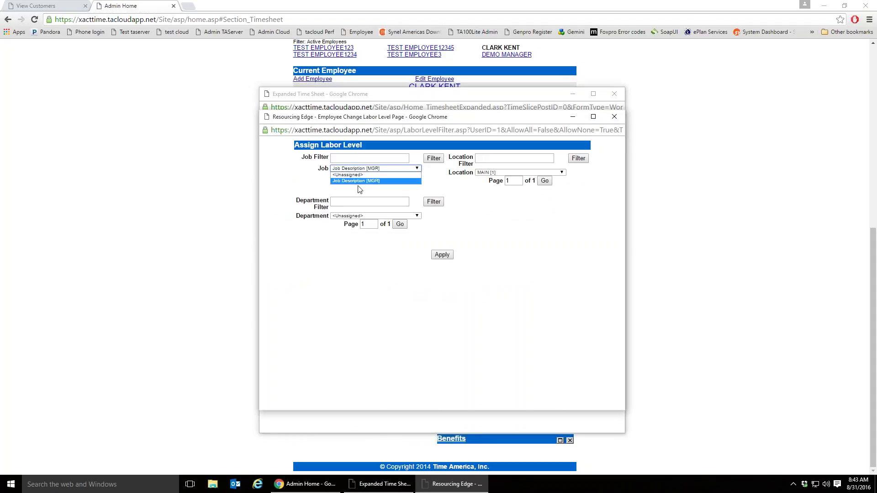
left_click(359, 181)
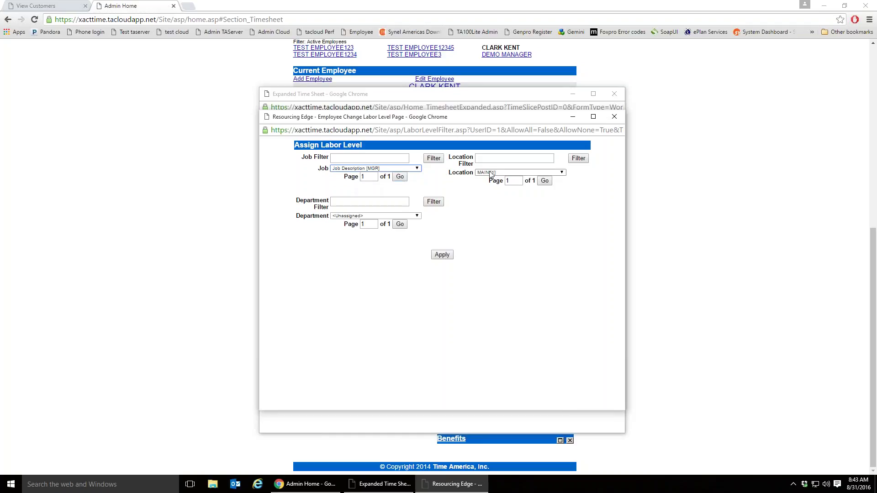
left_click(491, 174)
left_click(489, 189)
left_click(383, 216)
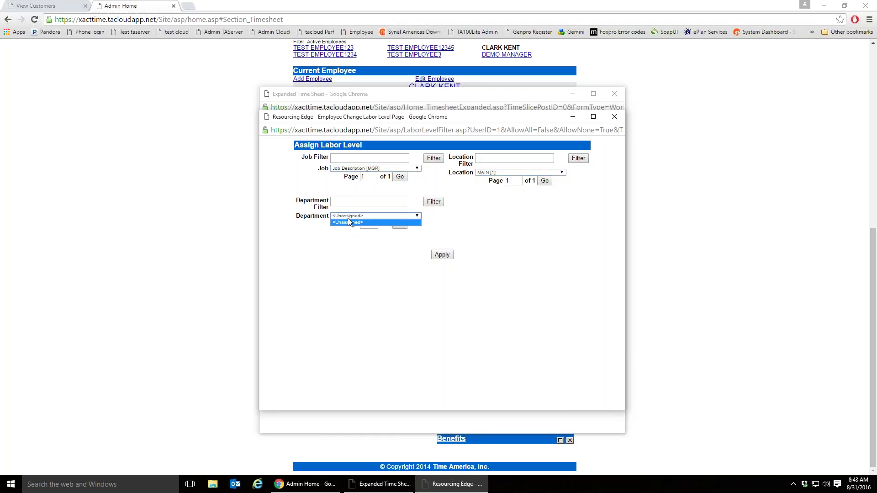
left_click(506, 223)
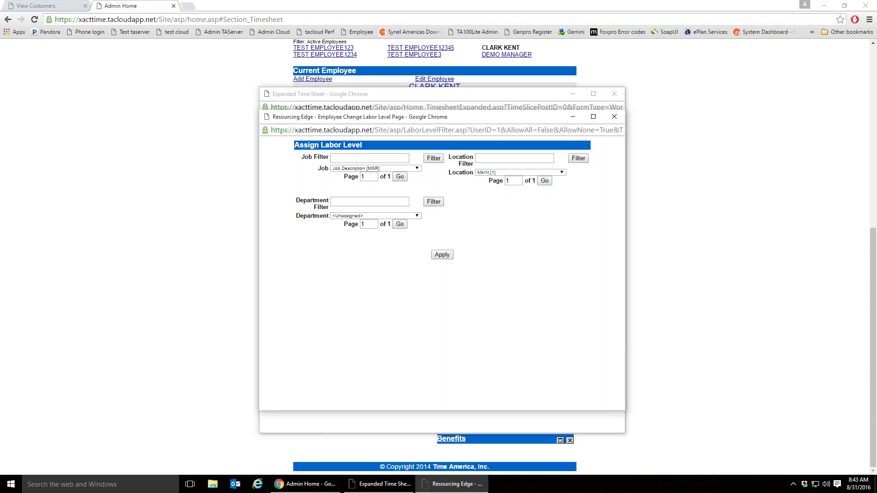
left_click(349, 168)
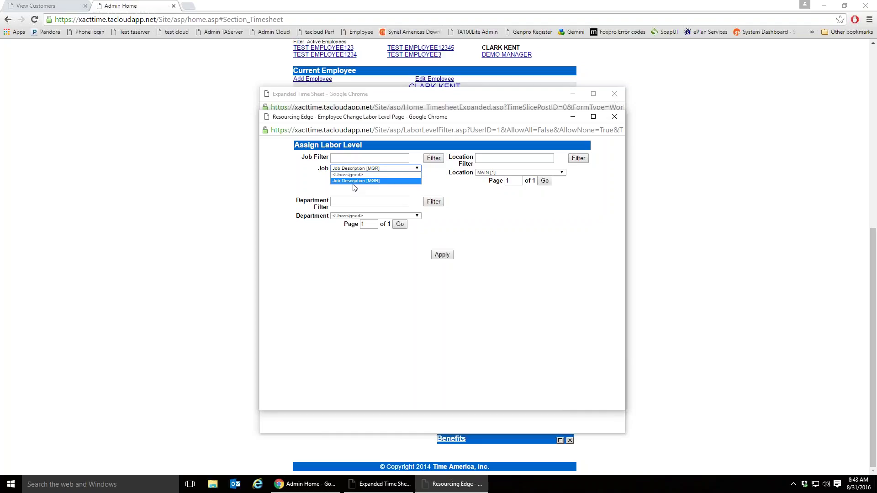
left_click(489, 265)
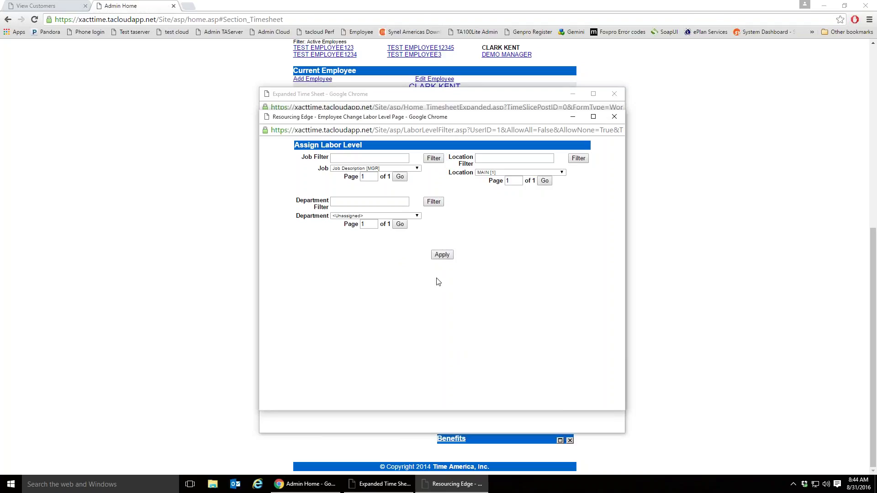
left_click(440, 255)
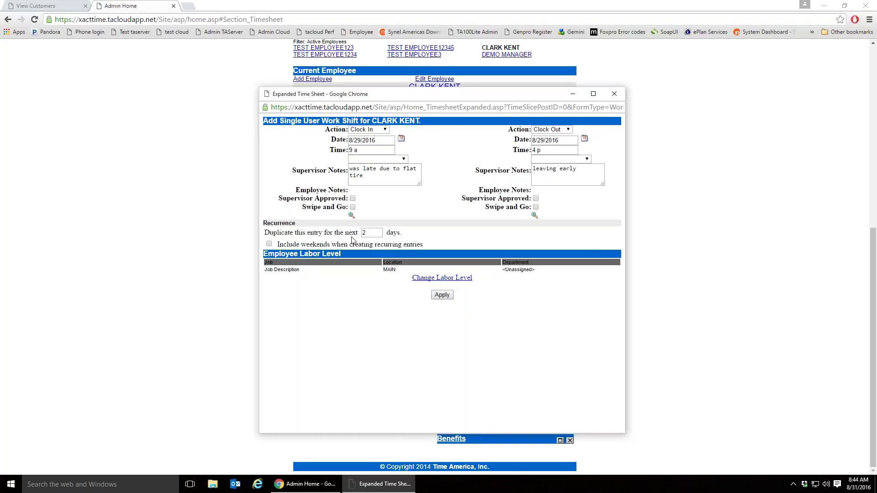
- Save the recurring 9 a–4 p shift and check the supervisor notes on the new timesheet rows
left_click(440, 296)
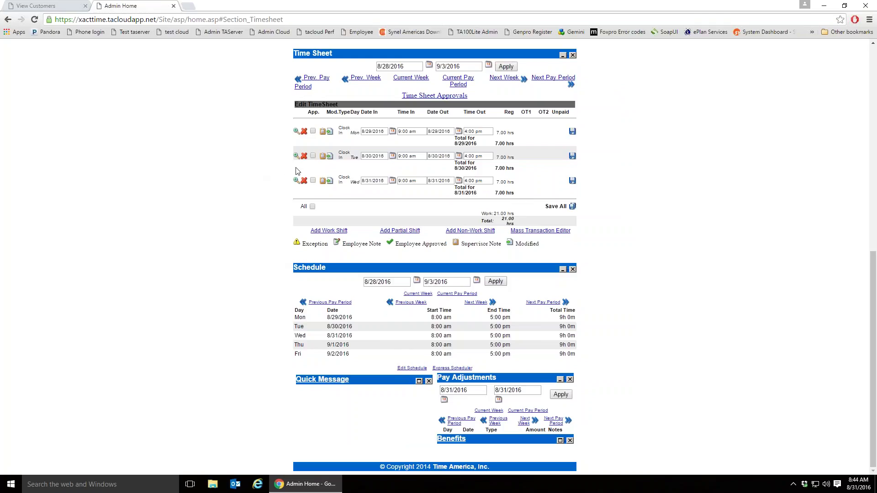
mouse_move(324, 137)
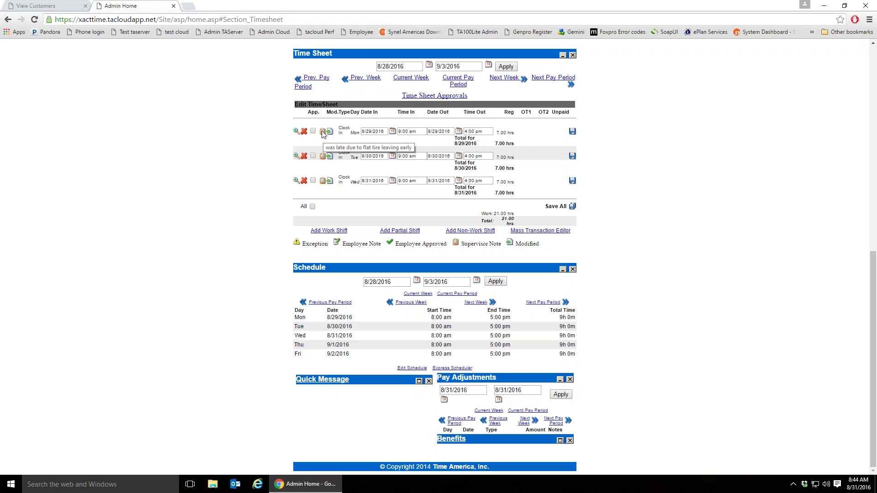
mouse_move(322, 159)
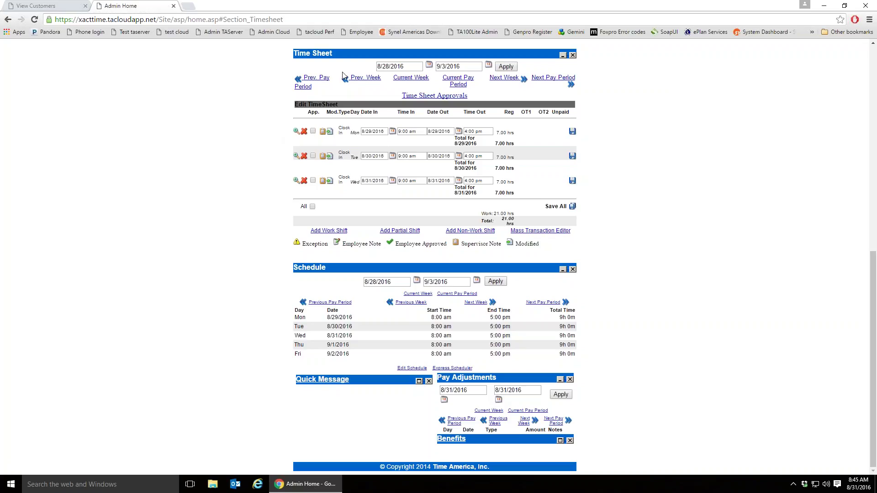
- Change Tuesday 8/30/2016's clock-in time to 8 a and apply it
left_click(296, 157)
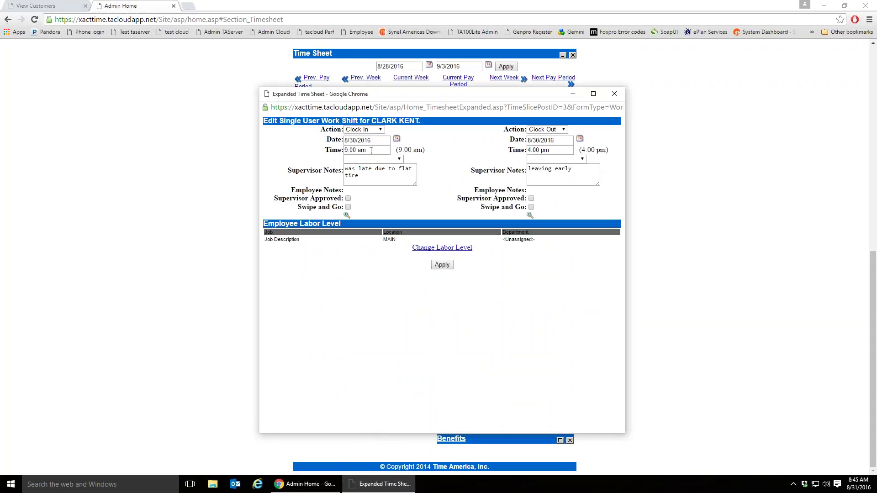
left_click_drag(377, 151, 345, 150)
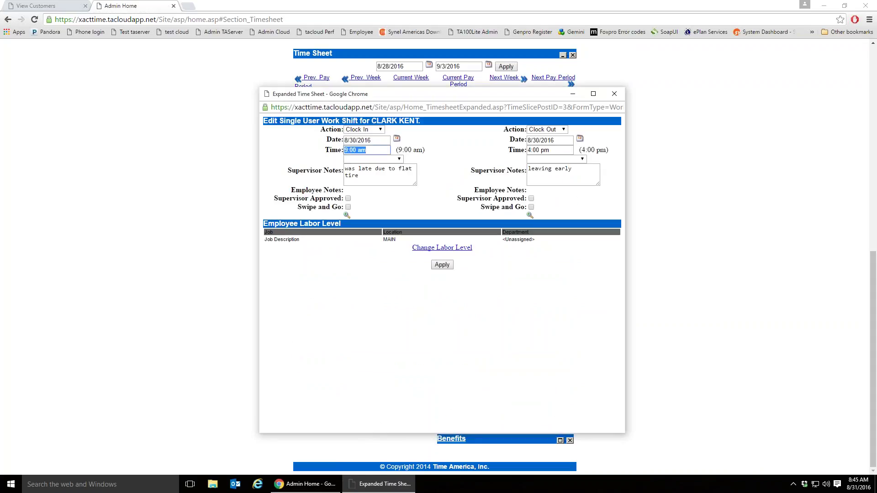
type("8 a")
left_click(442, 265)
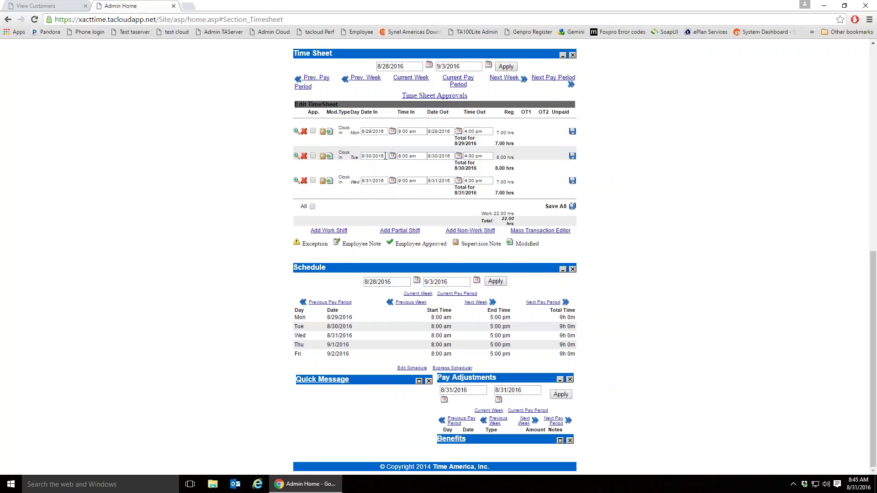
left_click_drag(421, 156, 397, 156)
- Reopen the Expanded Time Sheet for Tuesday 8/30/2016 after closing it once
left_click(296, 157)
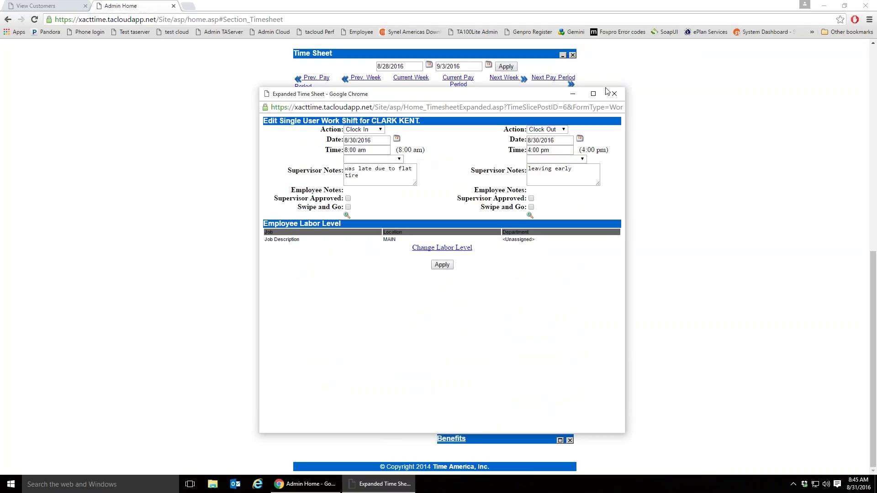
left_click(614, 93)
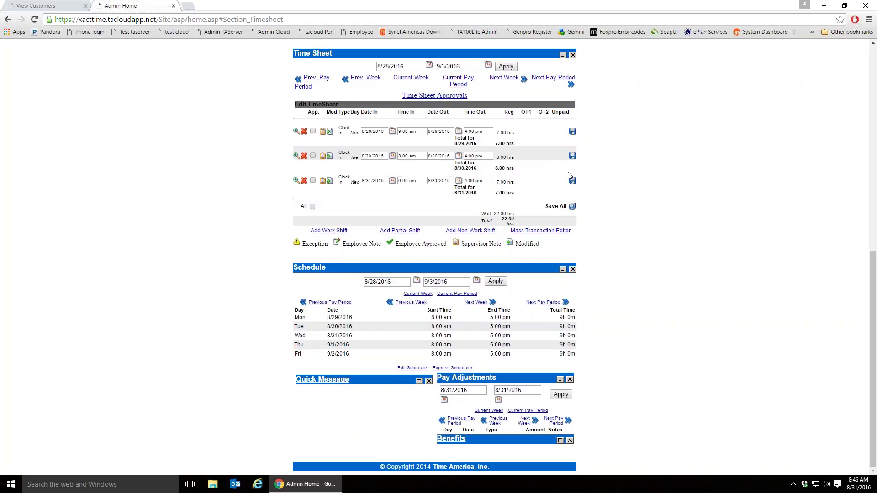
left_click(296, 157)
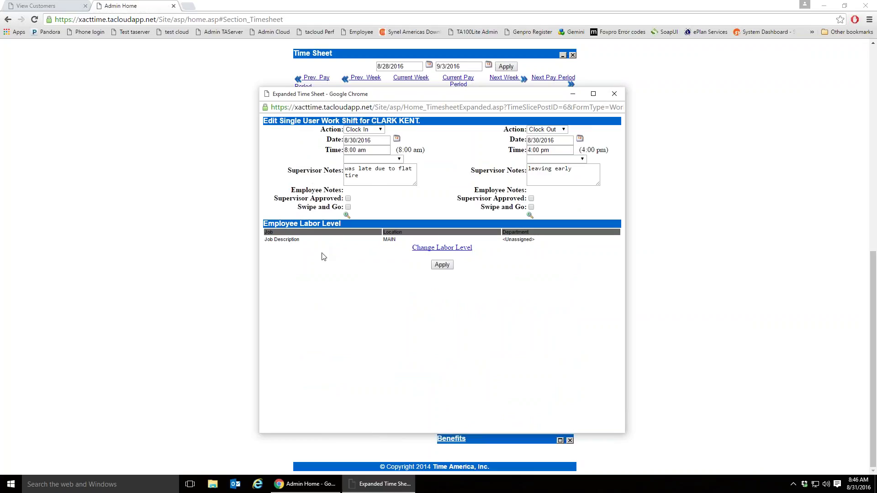
left_click(346, 216)
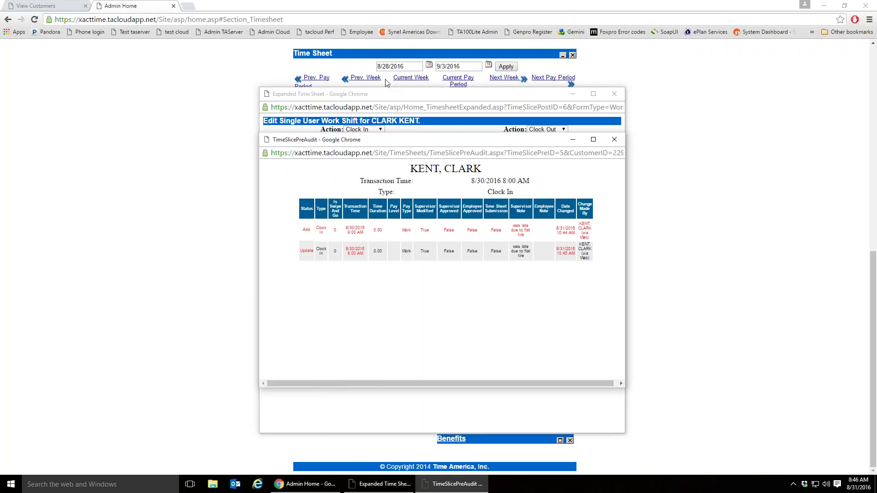
left_click_drag(425, 141, 389, 263)
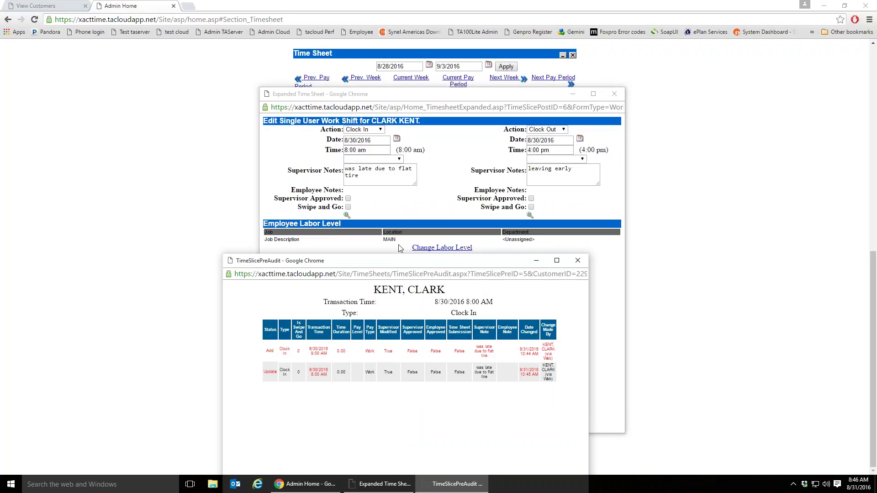
left_click_drag(397, 255, 408, 123)
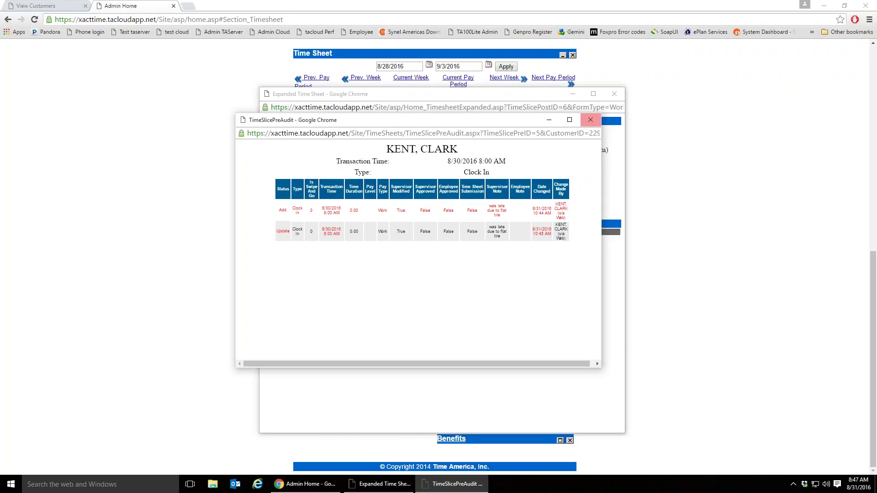
left_click(591, 121)
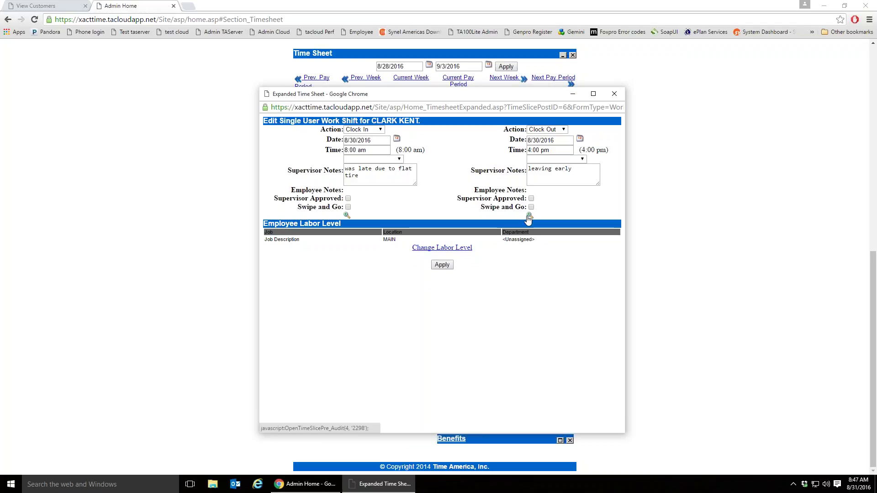
- Close the 8/30/2016 shift edit window to return to the three-shift timesheet
left_click(615, 94)
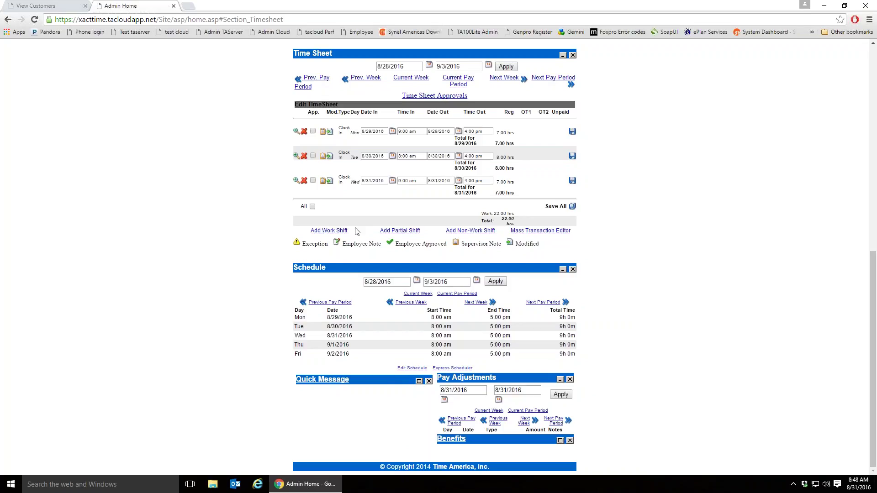
left_click(405, 232)
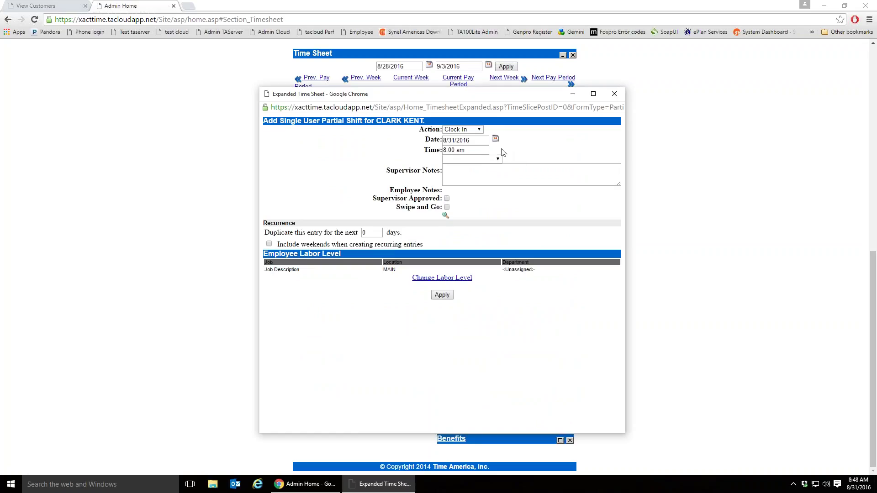
left_click(458, 130)
left_click(459, 185)
left_click(461, 130)
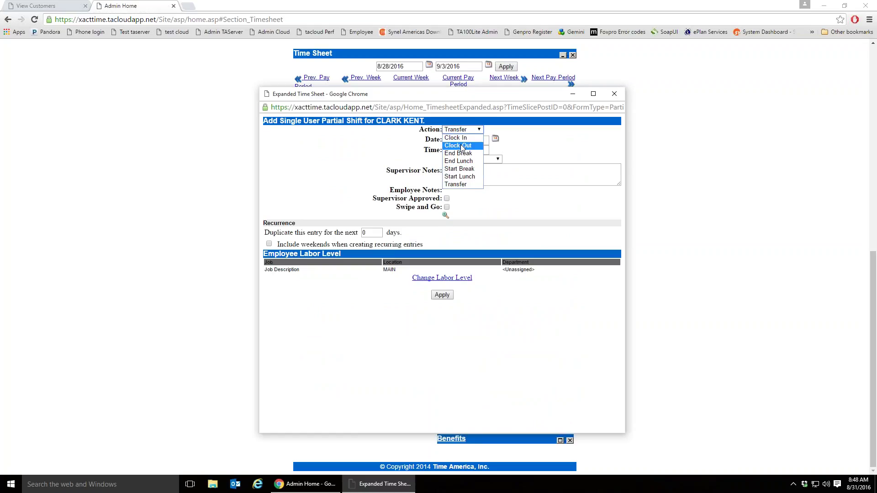
left_click(460, 146)
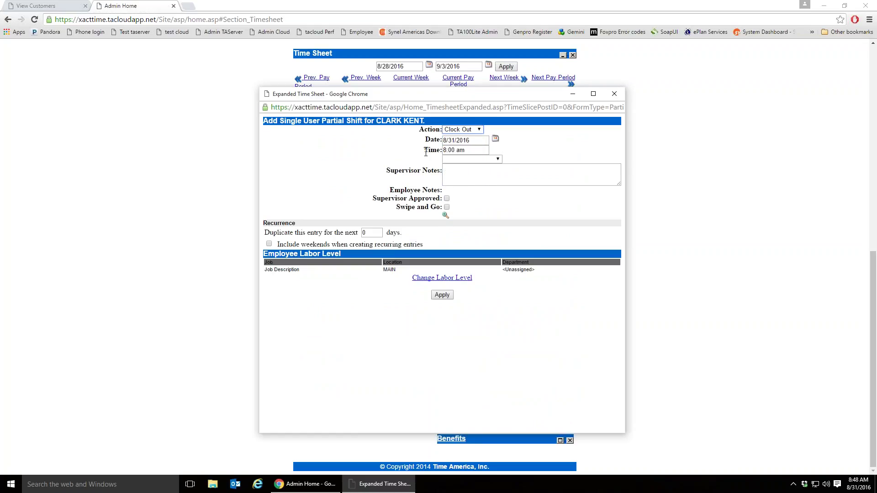
left_click(474, 141)
triple_click(458, 138)
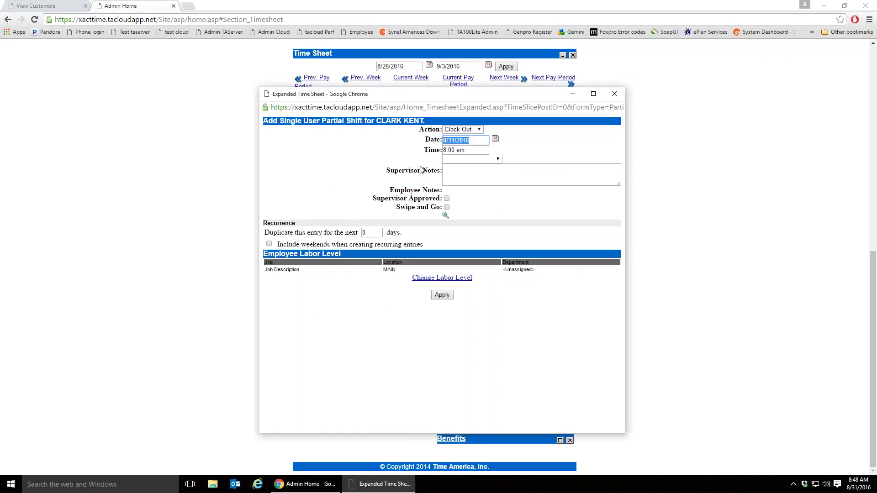
triple_click(455, 150)
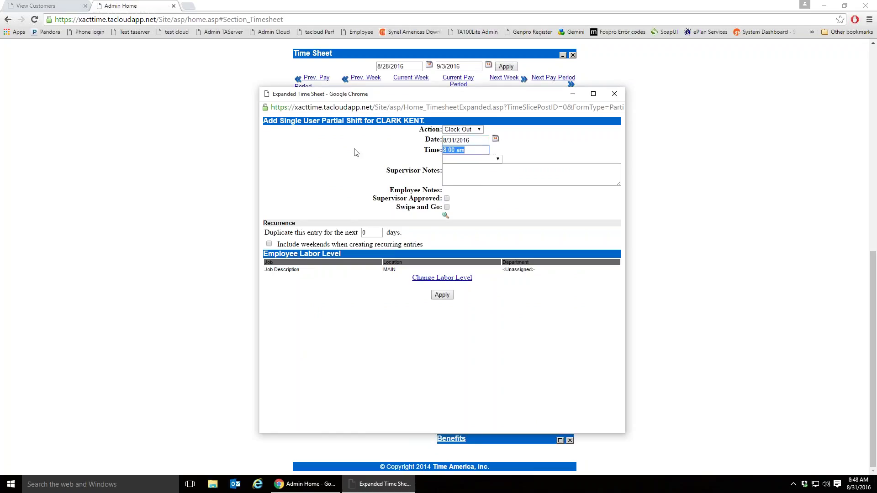
left_click(465, 171)
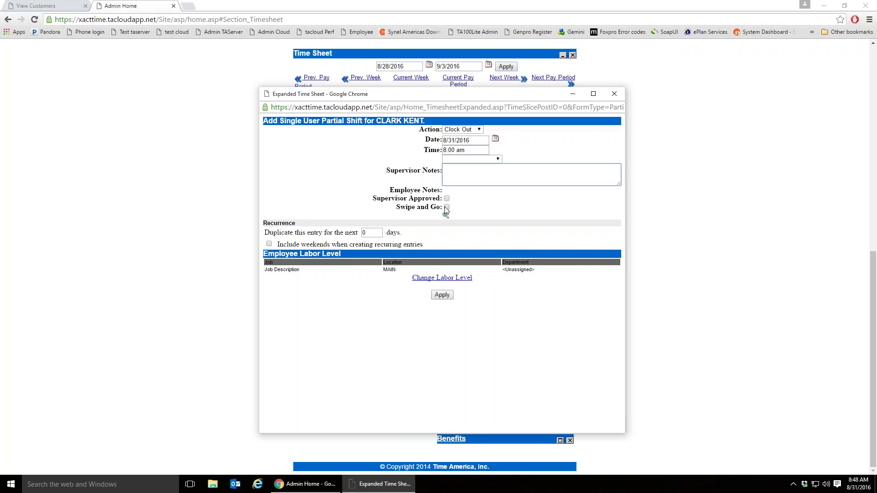
left_click(374, 233)
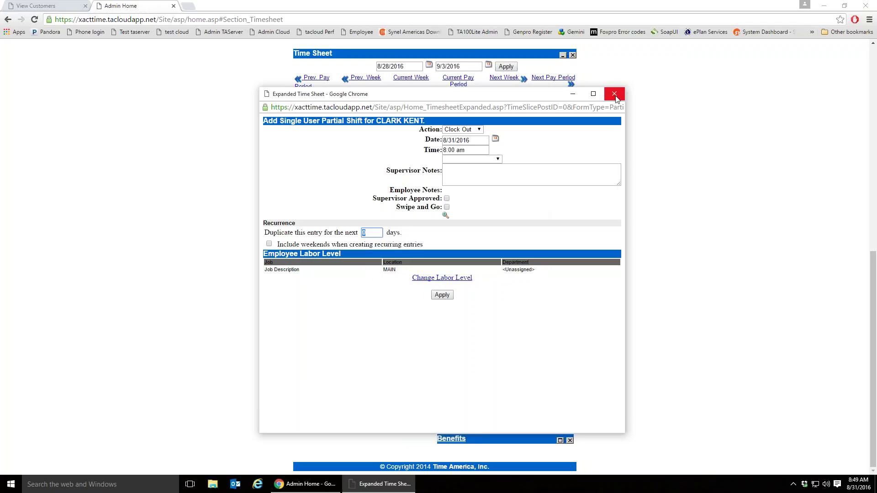
left_click(614, 94)
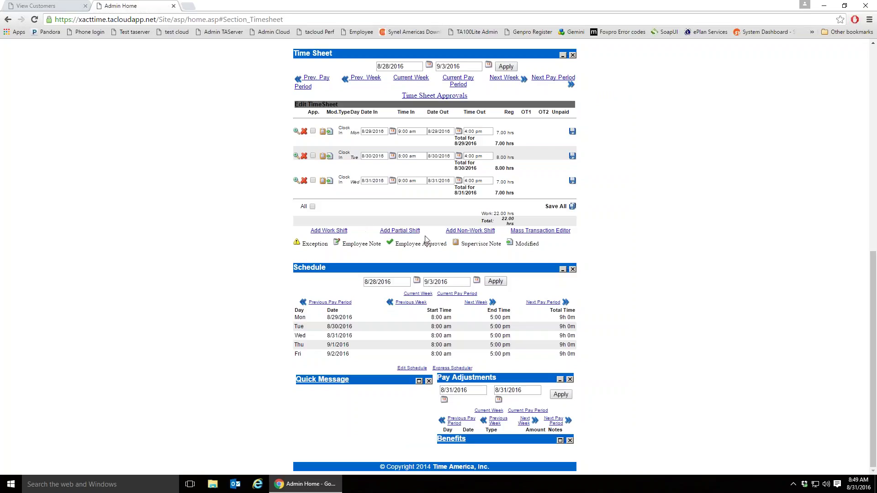
- Start a non-work shift with Vacation pay type dated 9/1/2016
left_click(469, 232)
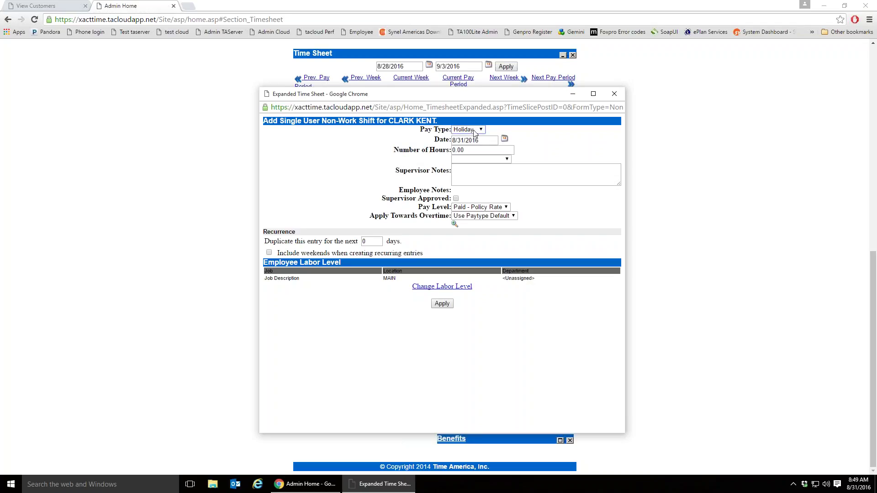
left_click(474, 131)
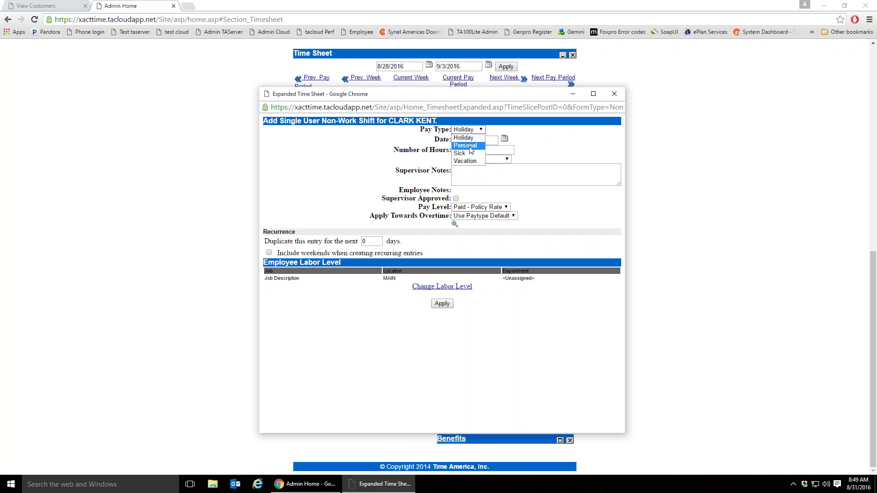
key("Up")
left_click(471, 161)
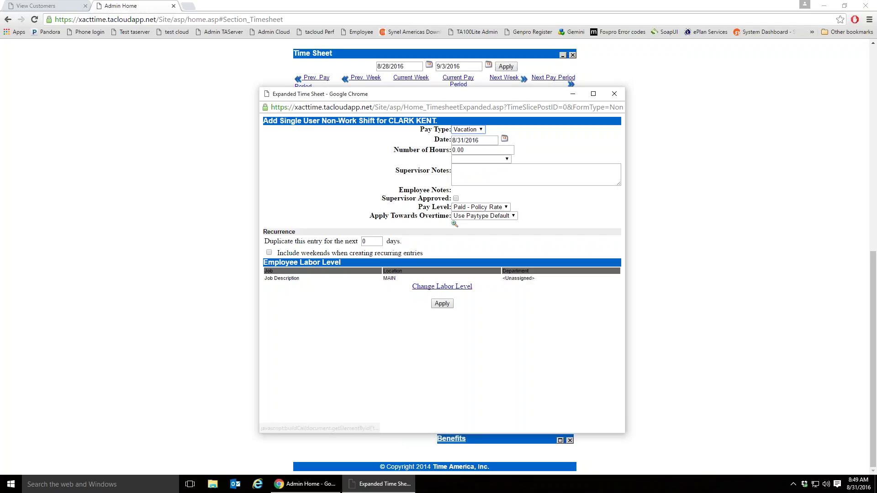
left_click(504, 138)
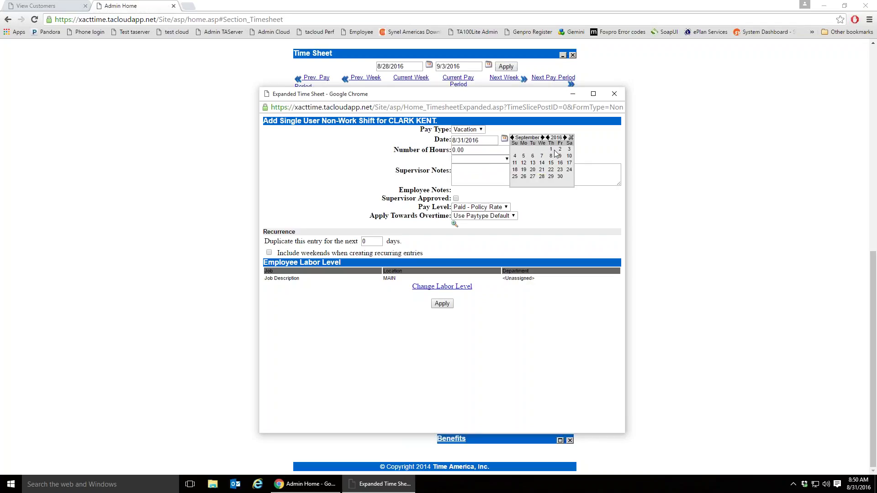
left_click(551, 152)
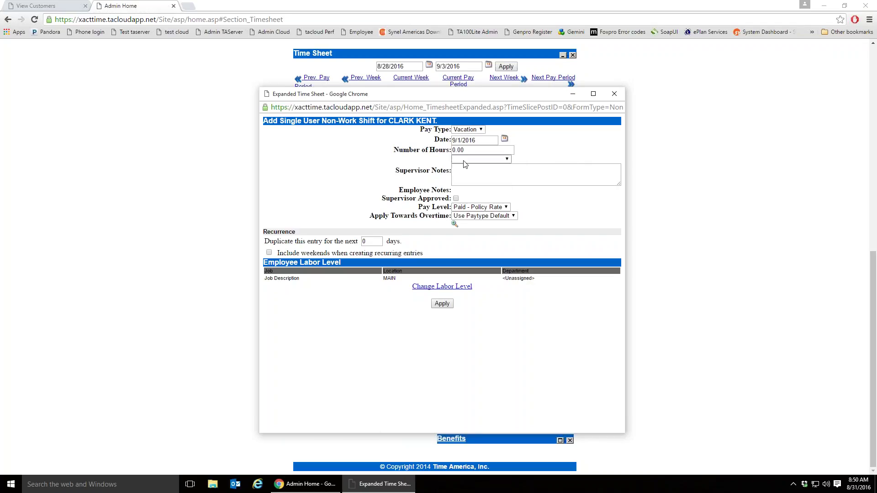
- Enter 8 hours and set the shift to duplicate for 1 day
left_click(473, 149)
type("8")
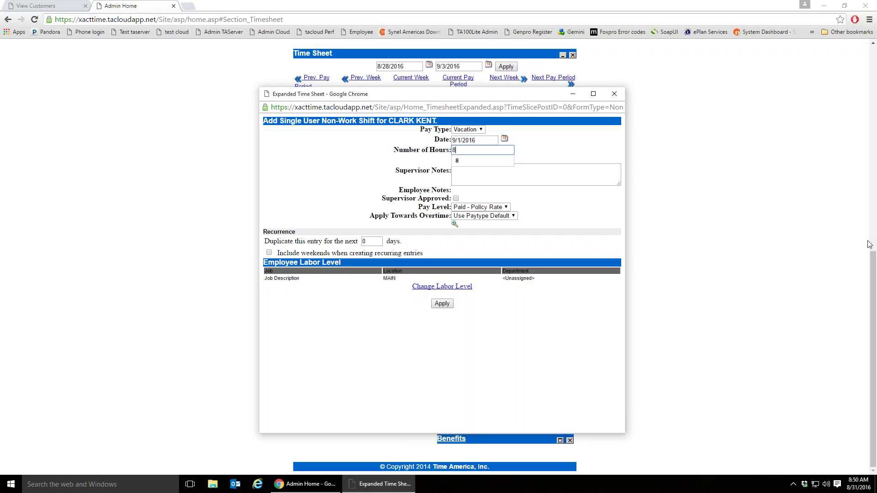
left_click(331, 177)
left_click(500, 179)
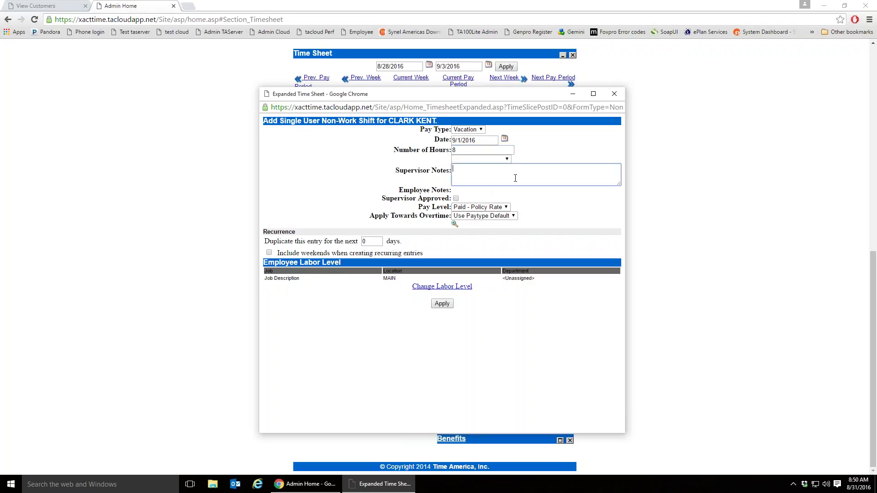
left_click(370, 242)
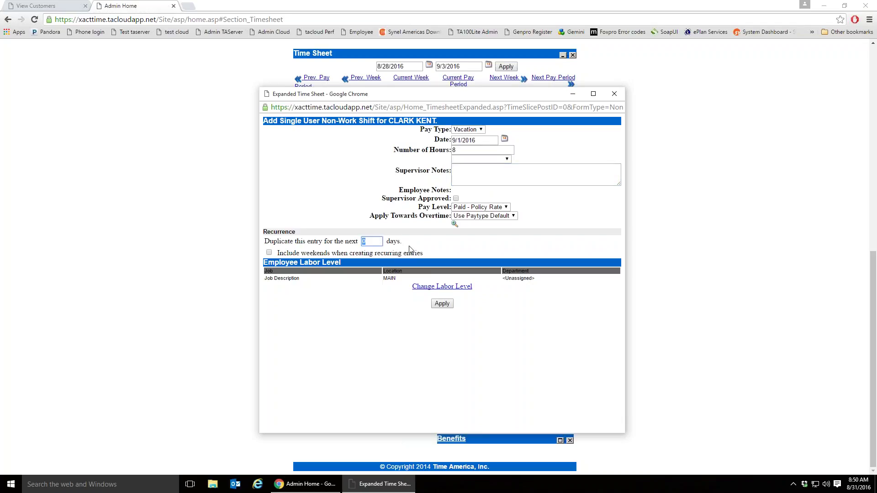
type("1")
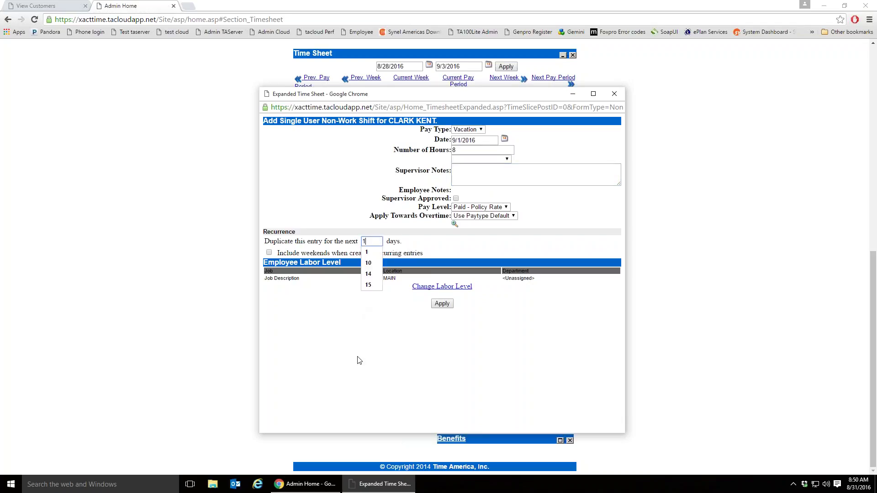
left_click(355, 361)
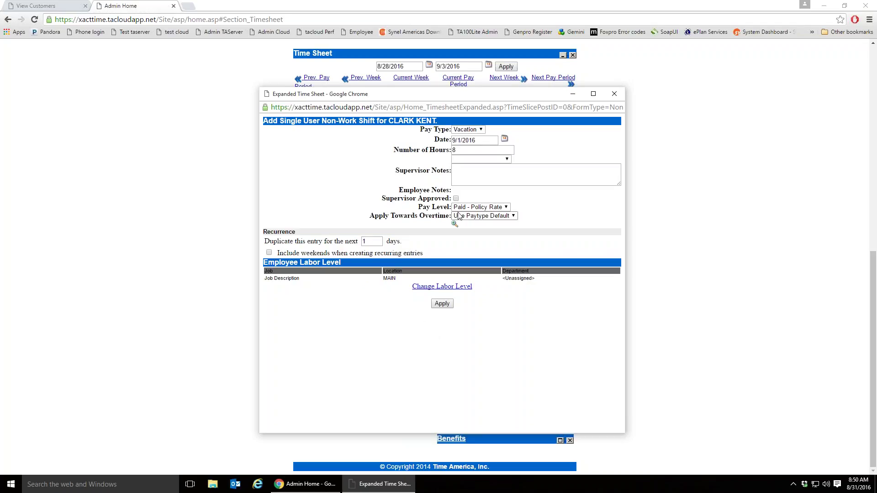
left_click(469, 209)
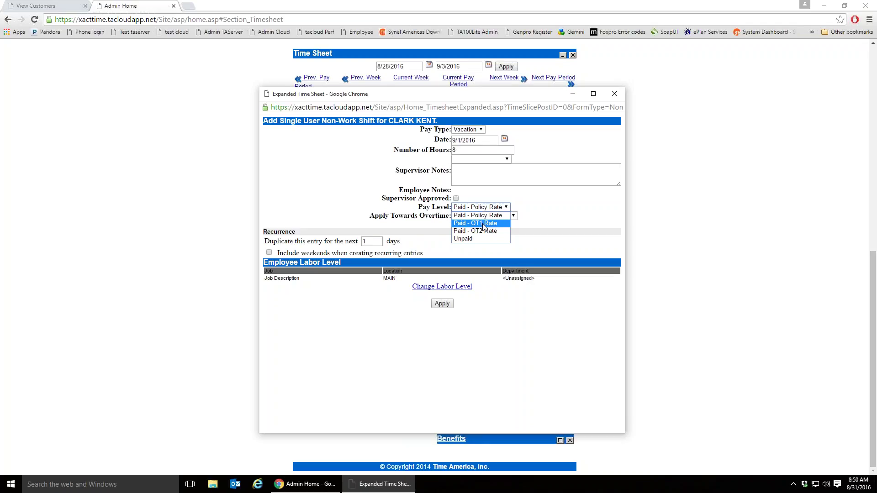
left_click(484, 224)
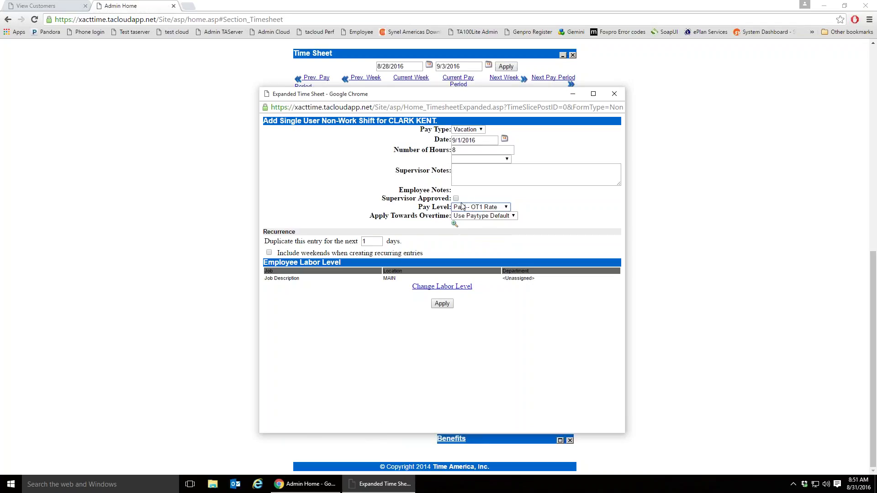
left_click(465, 209)
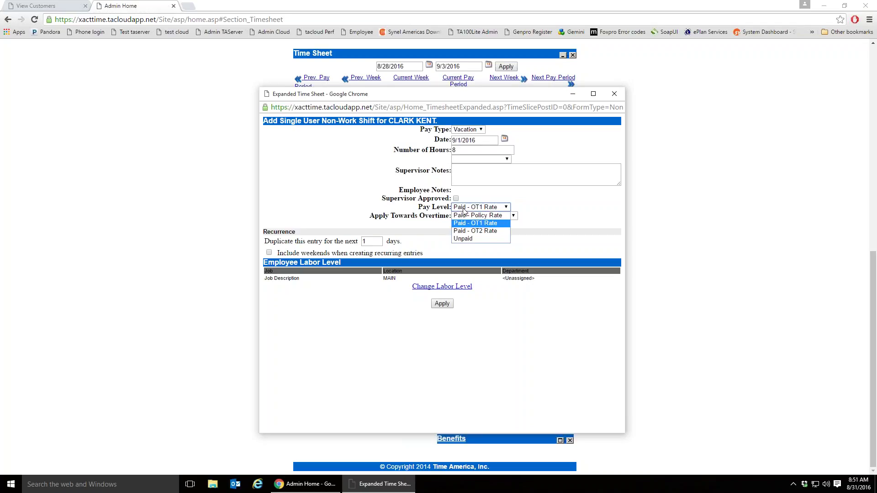
left_click(465, 239)
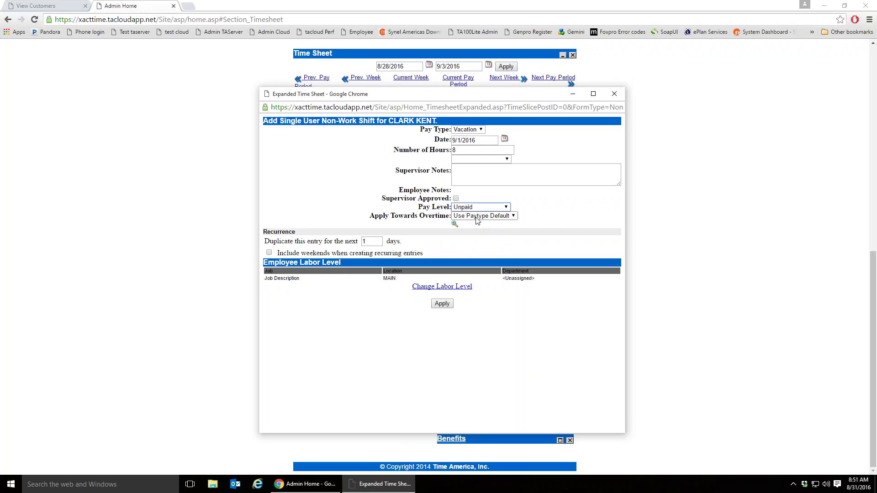
left_click(473, 208)
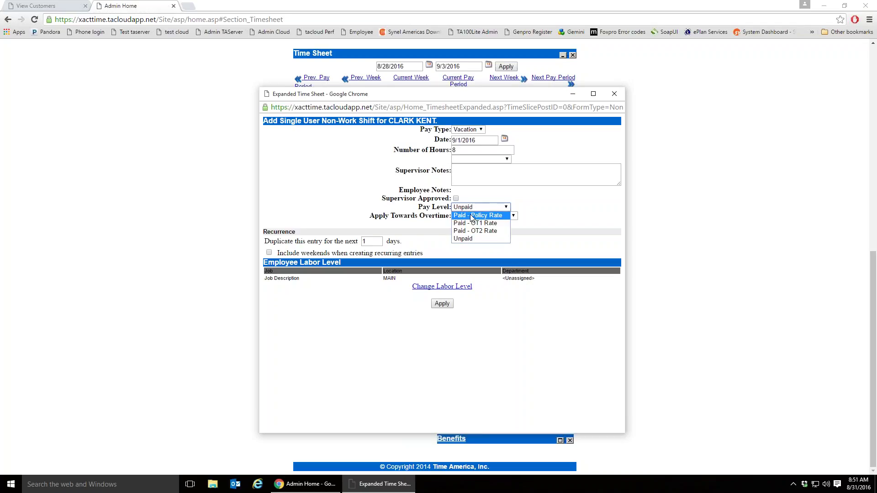
left_click(475, 215)
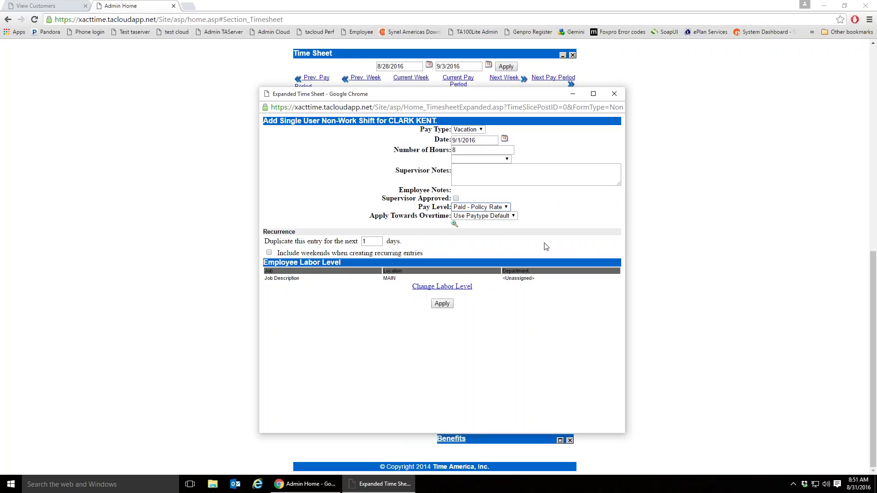
left_click(482, 218)
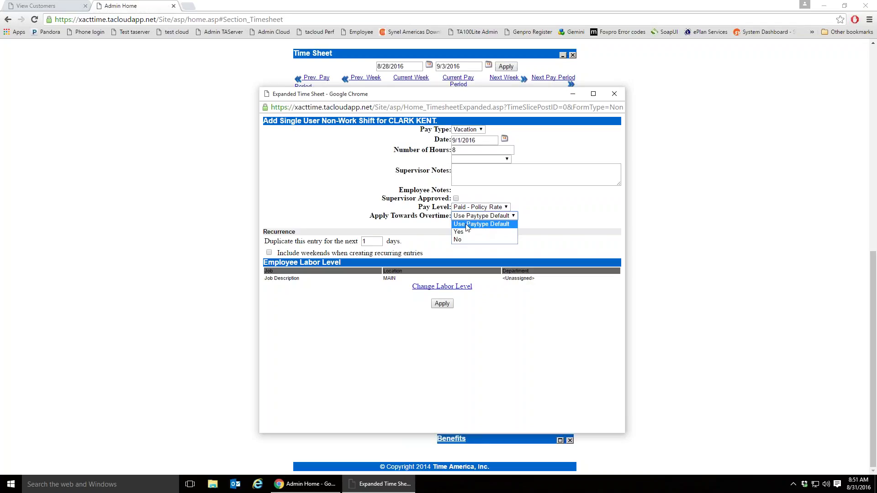
left_click(491, 223)
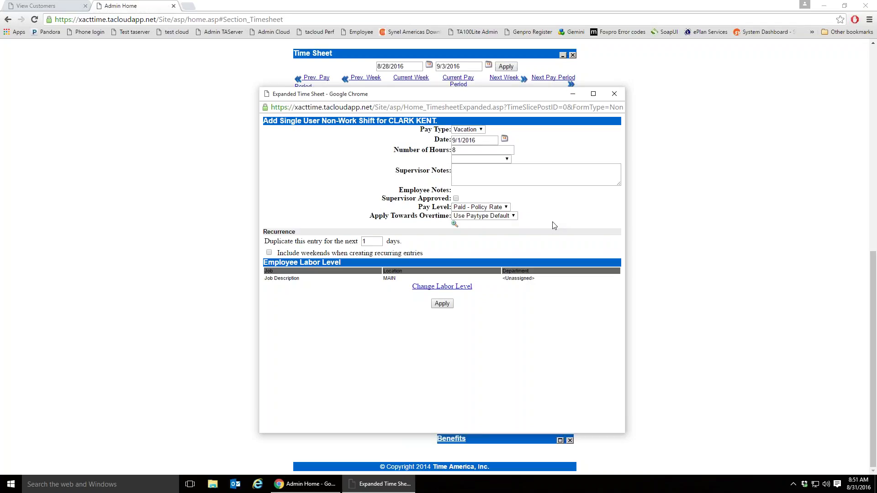
left_click(493, 219)
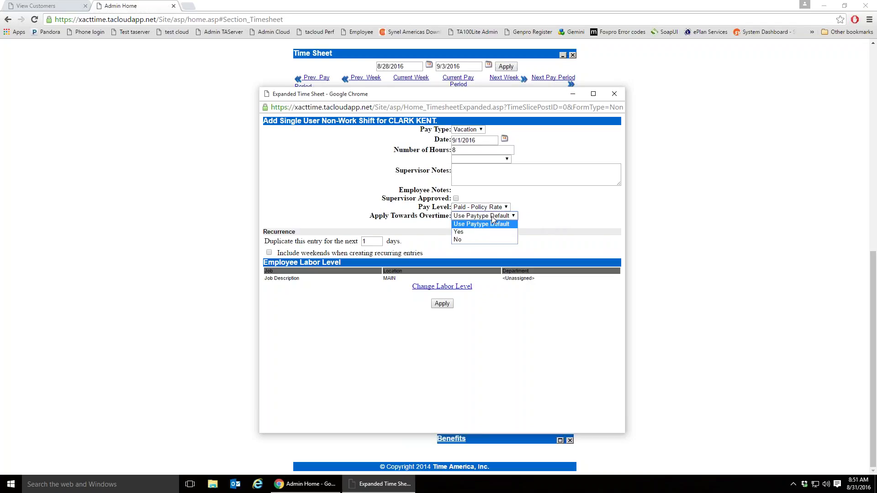
left_click(478, 239)
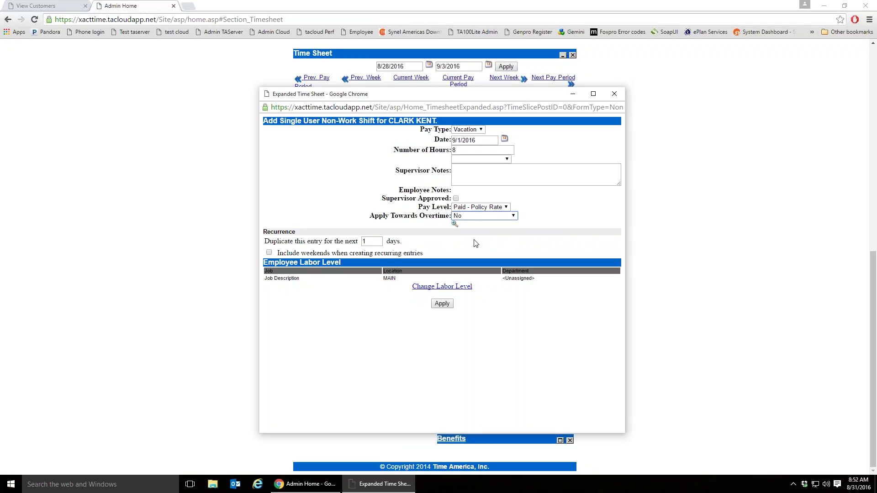
left_click(471, 216)
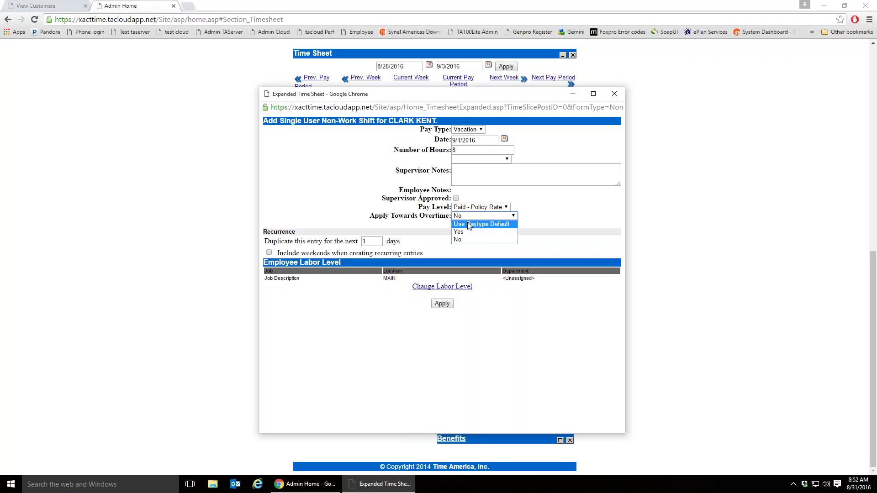
left_click(469, 226)
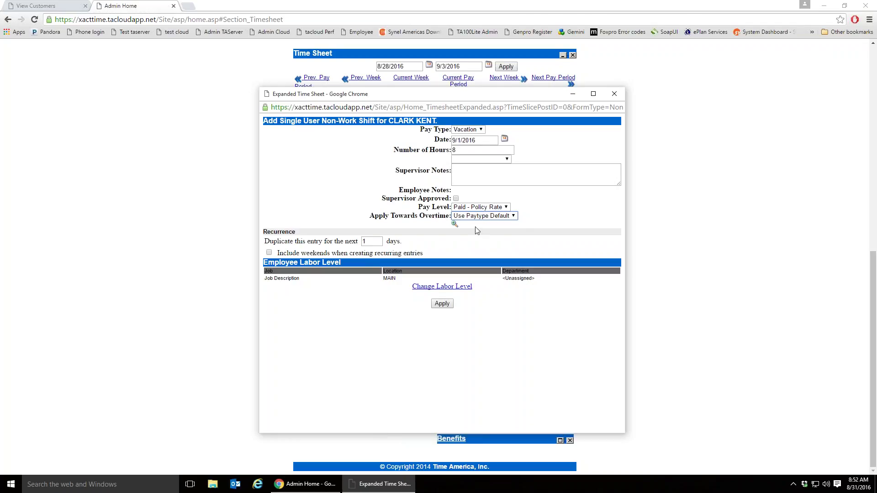
- Save the Vacation shift and check Thursday's new 8.00-hour Vacation entry
left_click(442, 305)
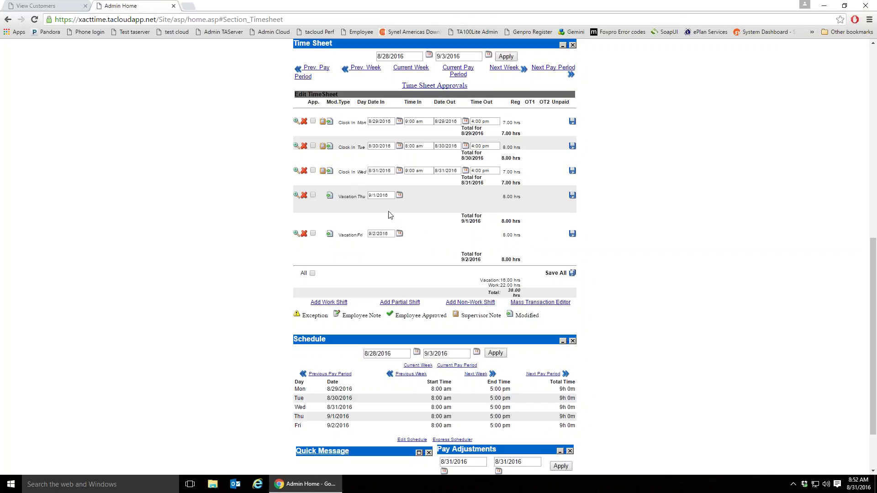
double_click(347, 196)
left_click_drag(503, 201, 523, 201)
left_click(269, 195)
left_click(540, 303)
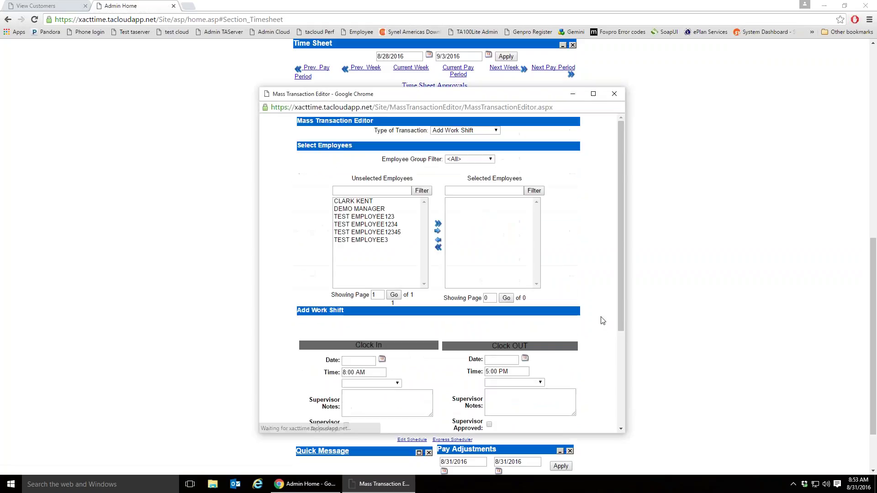
left_click(368, 203)
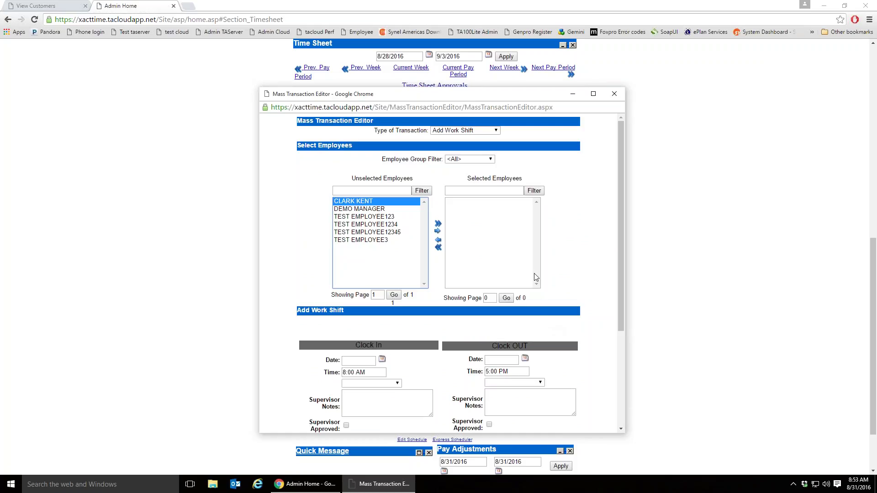
scroll(478, 292, "down", 2)
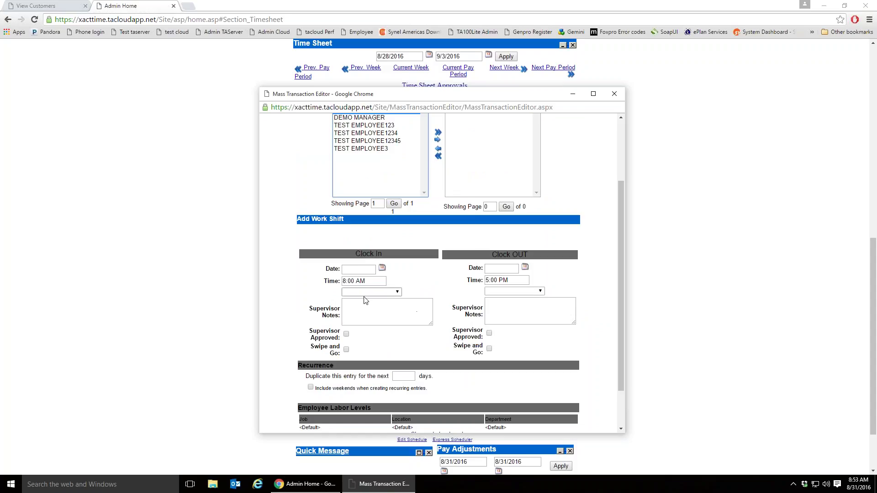
scroll(368, 302, "down", 1)
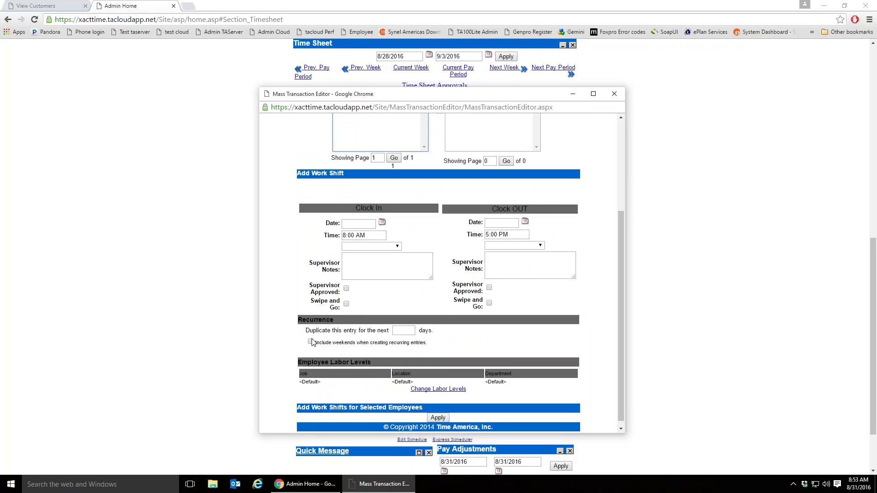
left_click(366, 272)
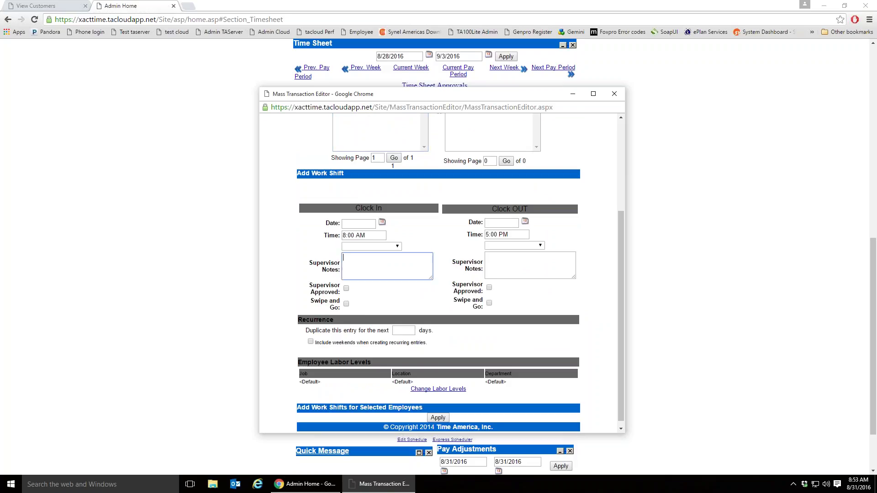
scroll(414, 342, "down", 1)
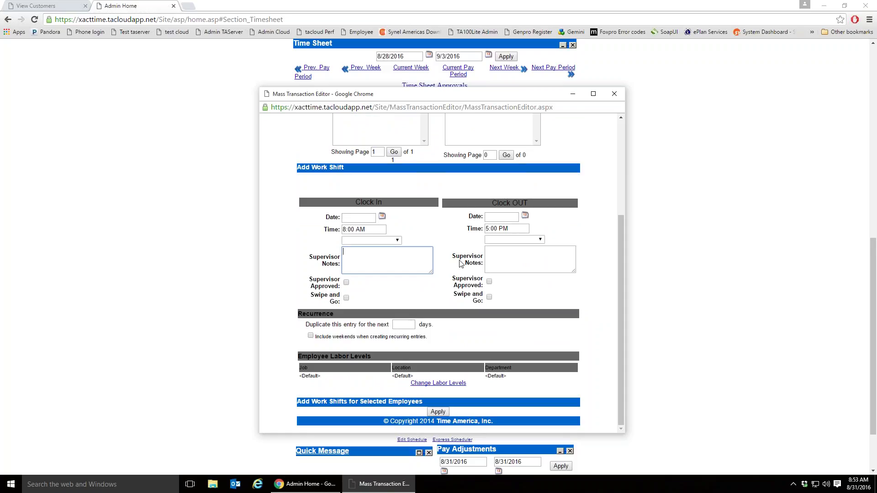
scroll(457, 262, "up", 2)
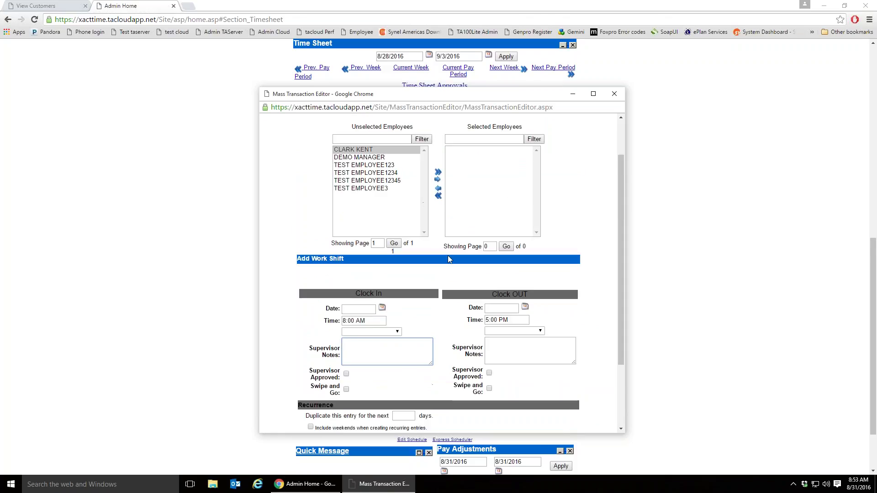
scroll(449, 251, "down", 2)
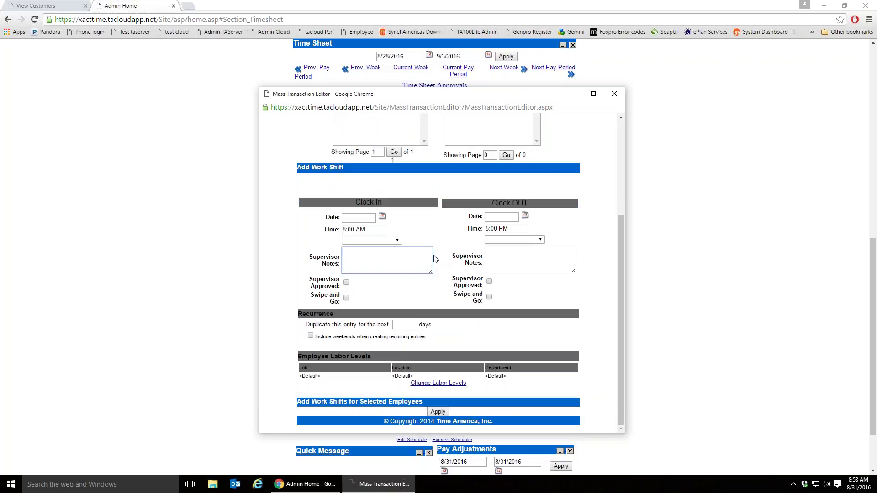
scroll(418, 256, "up", 3)
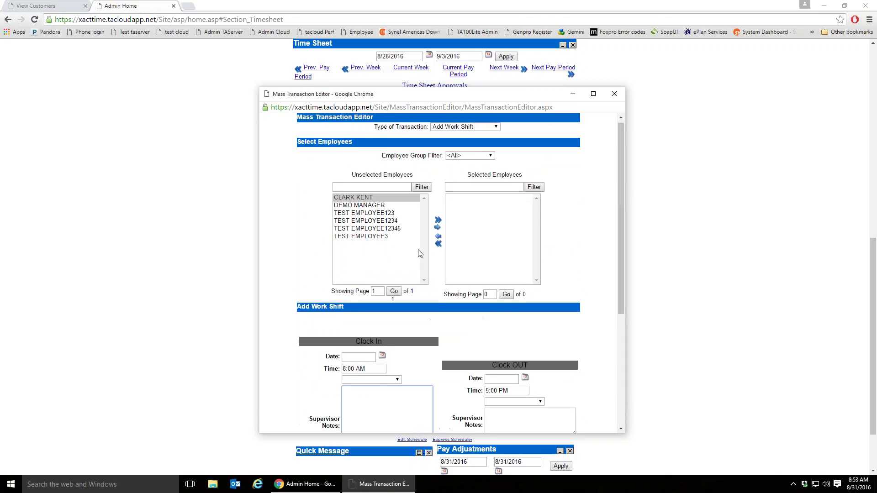
- Change the Type of Transaction to Add Non Work Shift, showing the Holiday-hours form
left_click(460, 131)
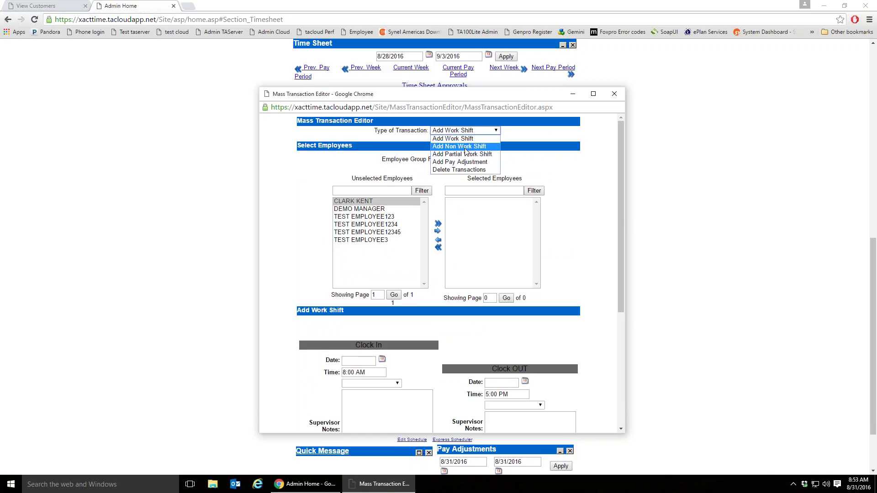
left_click(466, 147)
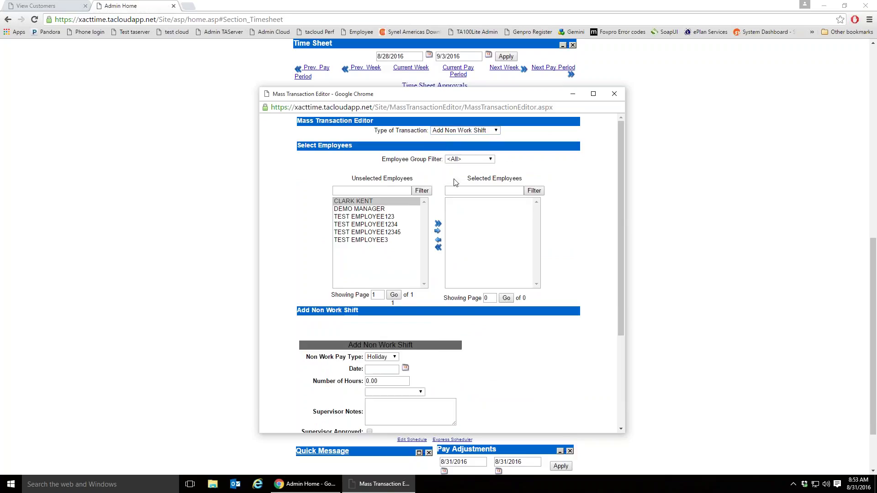
scroll(458, 328, "down", 3)
scroll(461, 327, "up", 3)
left_click(468, 132)
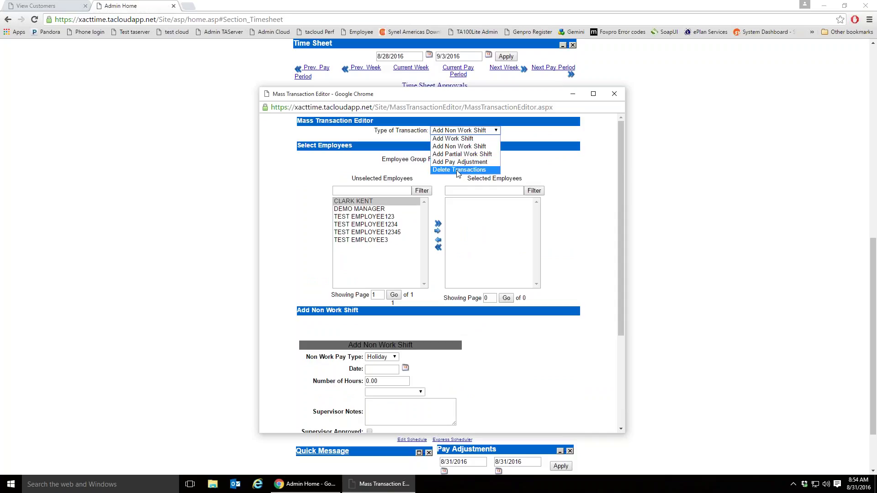
- Choose Delete Transactions for all six employees, initially limited to Vacation
left_click(458, 170)
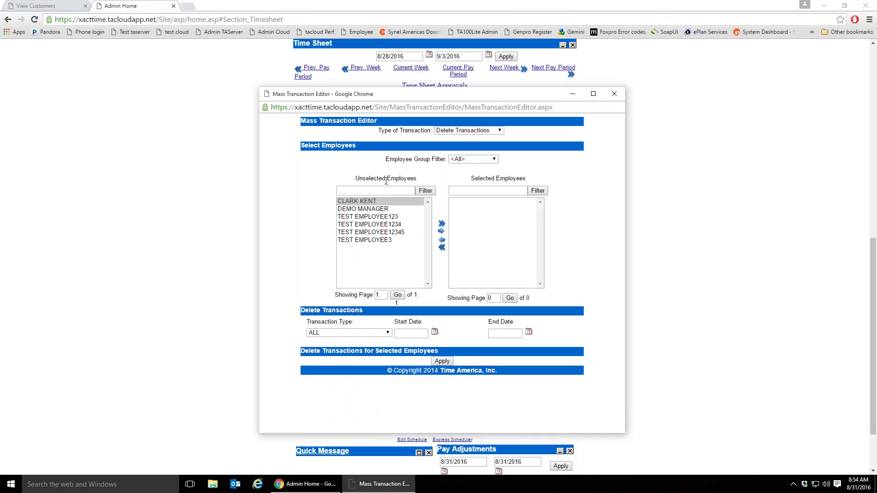
left_click(442, 224)
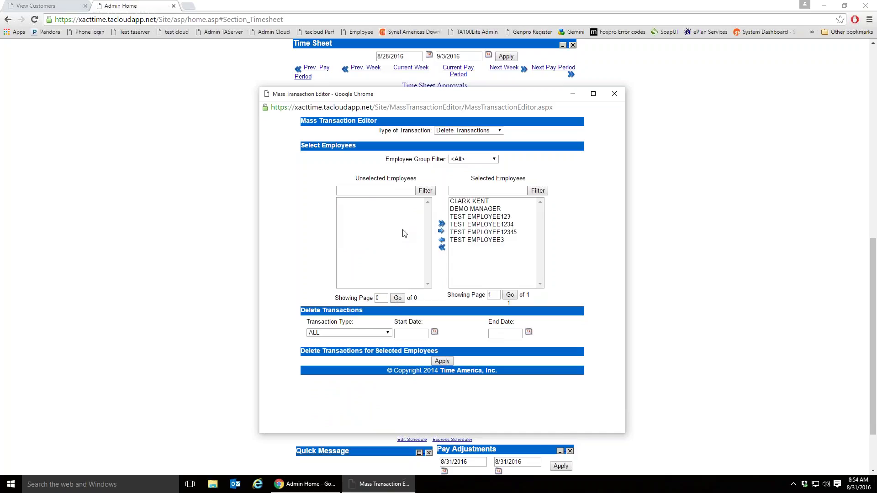
left_click(373, 334)
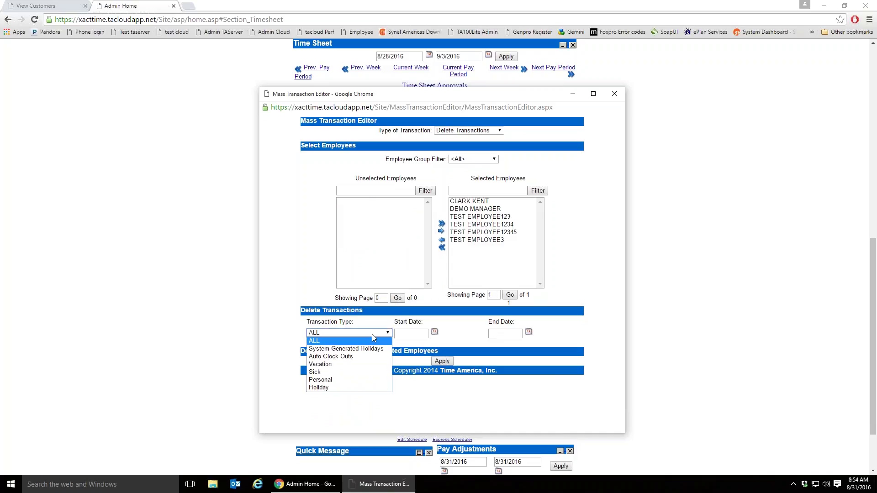
left_click(330, 364)
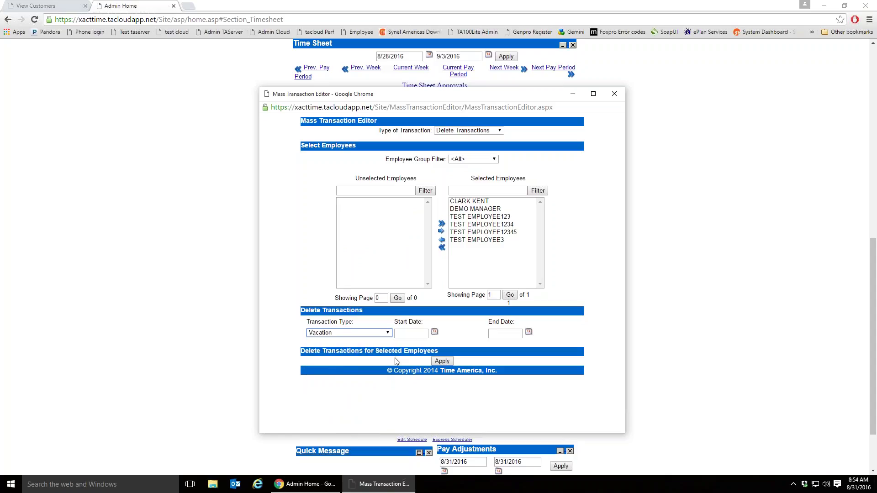
- Set the range 8/21/2016 to 8/31/2016 and change the transaction type back to ALL
left_click(435, 333)
left_click(435, 333)
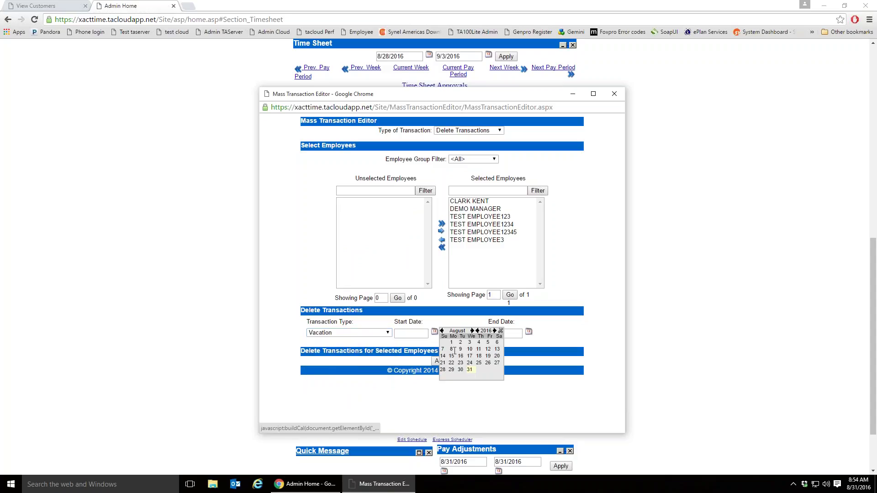
left_click(443, 363)
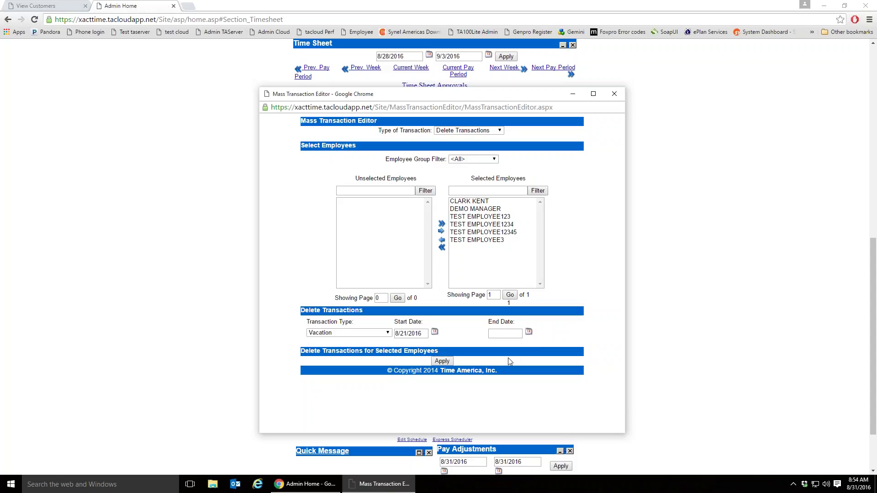
left_click(528, 333)
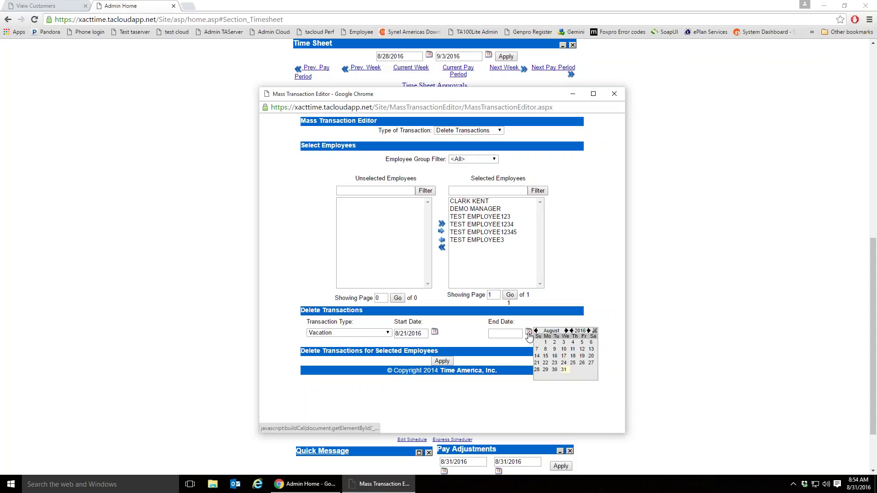
left_click(560, 371)
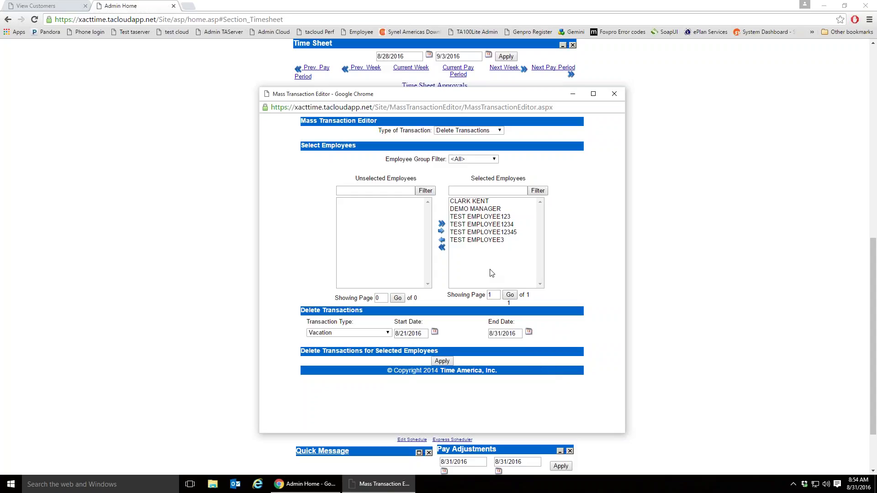
left_click(379, 333)
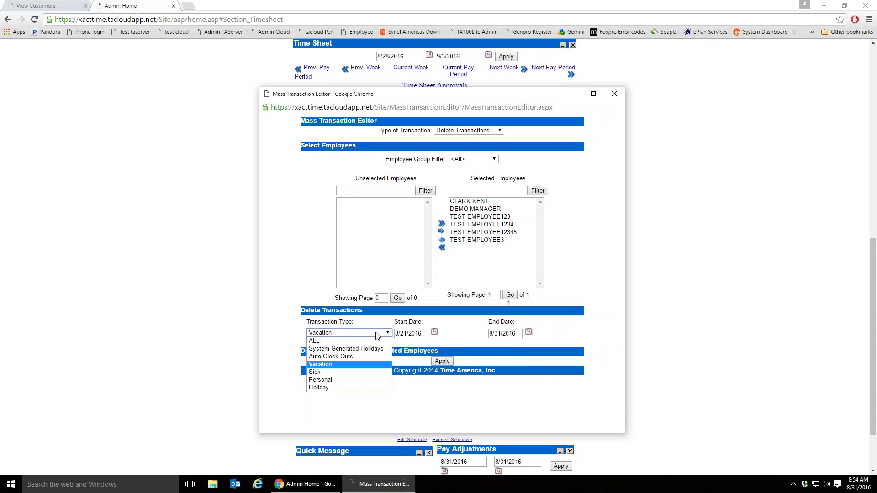
left_click(328, 342)
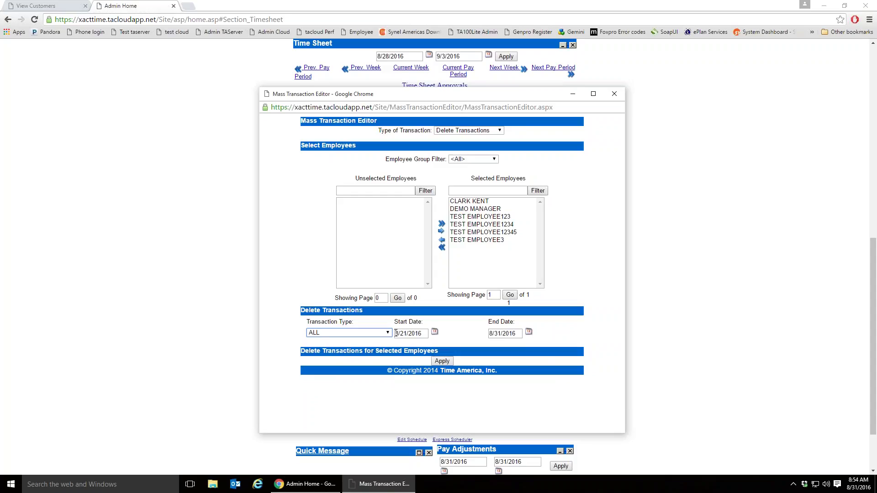
left_click(525, 254)
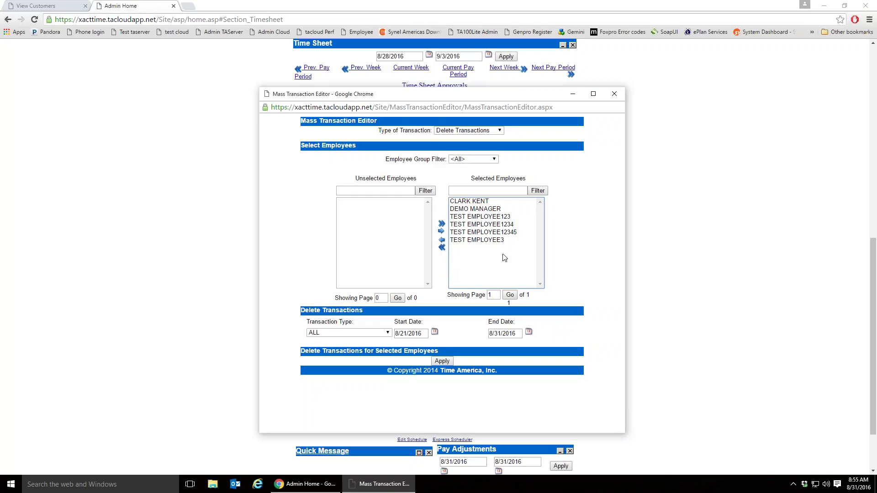
left_click(595, 227)
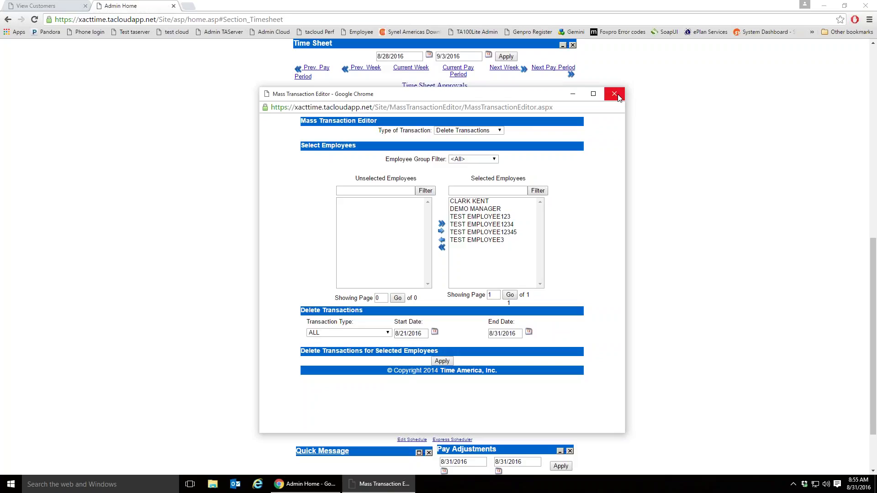
- Close the Mass Transaction Editor without applying and review the page below
left_click(617, 96)
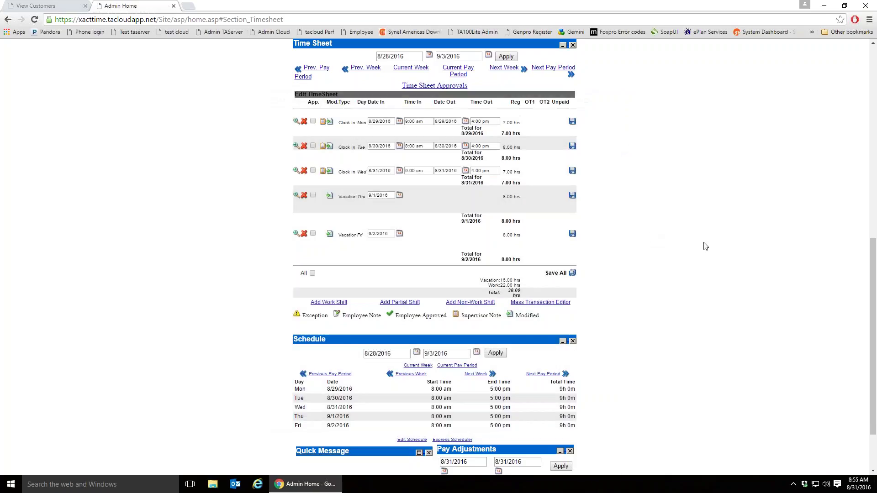
scroll(697, 249, "down", 3)
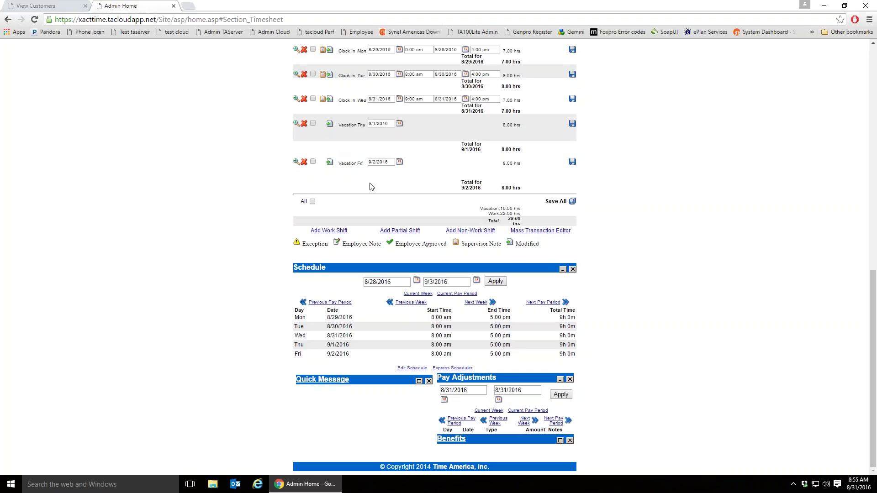
scroll(372, 178, "up", 2)
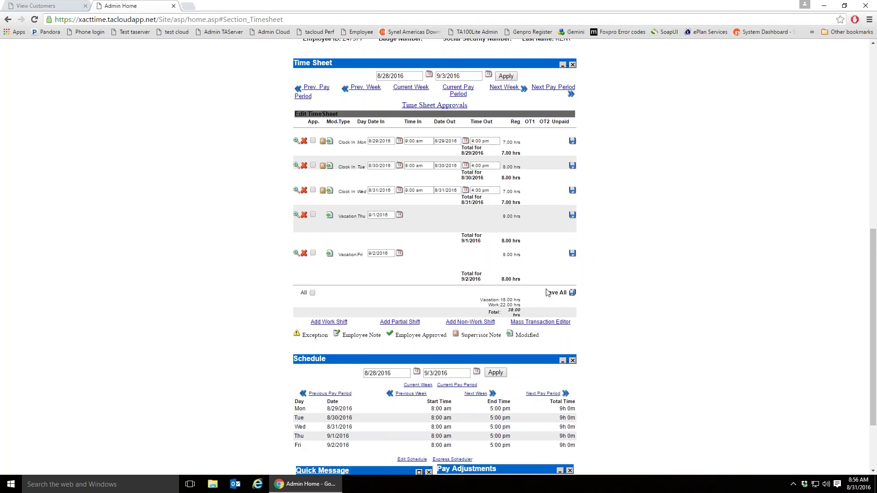
left_click_drag(550, 292, 574, 283)
- Approve the 8/29–9/2/2016 entries via the All checkbox, adjust the 9/1 and 9/2 rows, and save
left_click(312, 293)
left_click(313, 253)
left_click(312, 215)
left_click(572, 294)
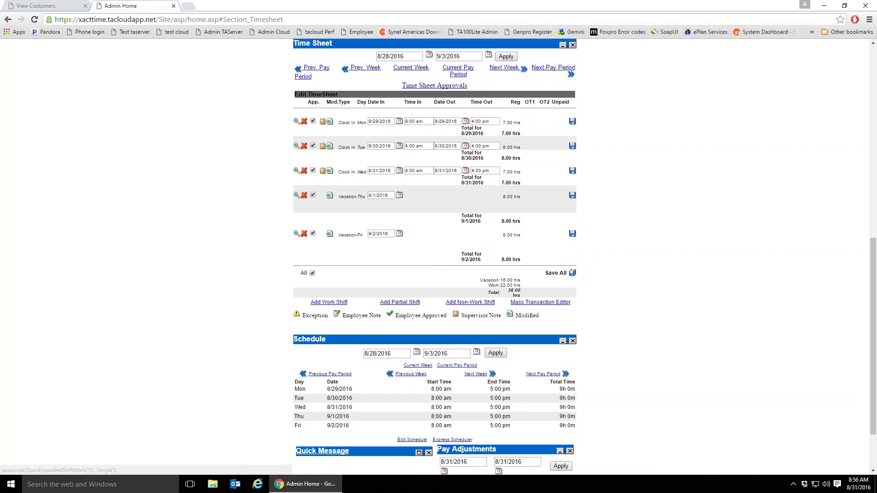
left_click(296, 145)
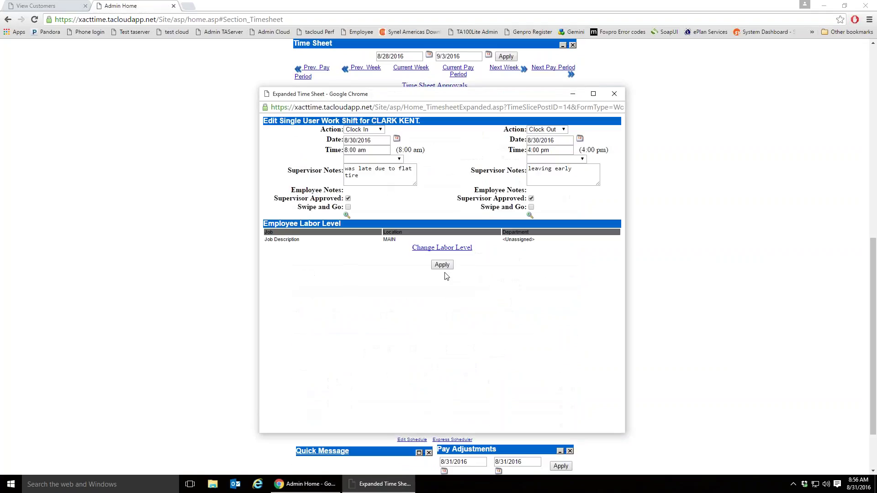
left_click(347, 215)
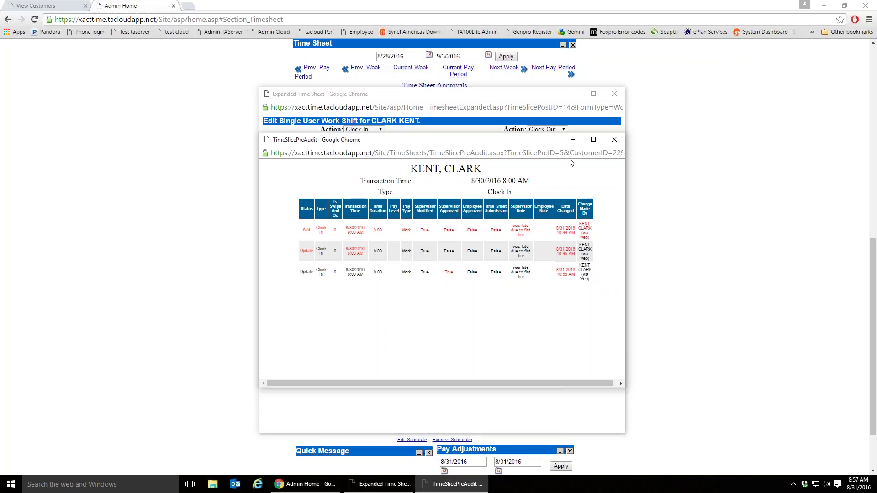
left_click(614, 139)
left_click(614, 93)
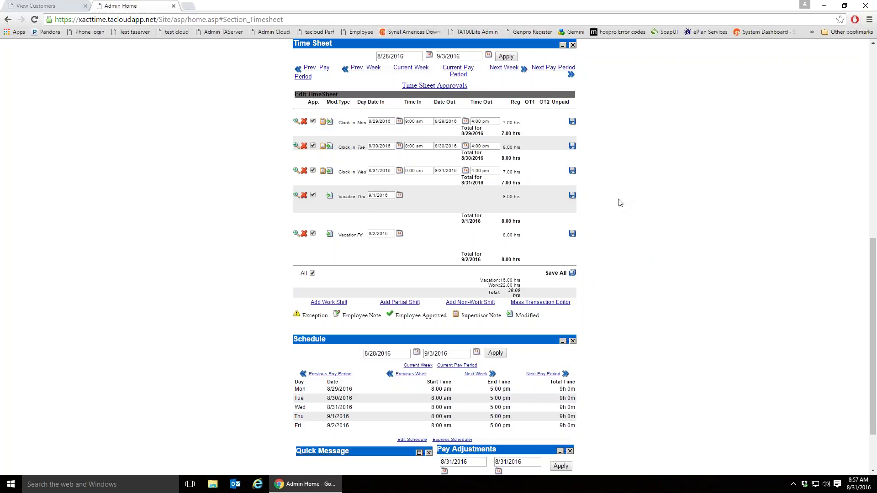
- Open Time Sheet Approvals, filter to All employees in all groups, and apply
left_click(420, 87)
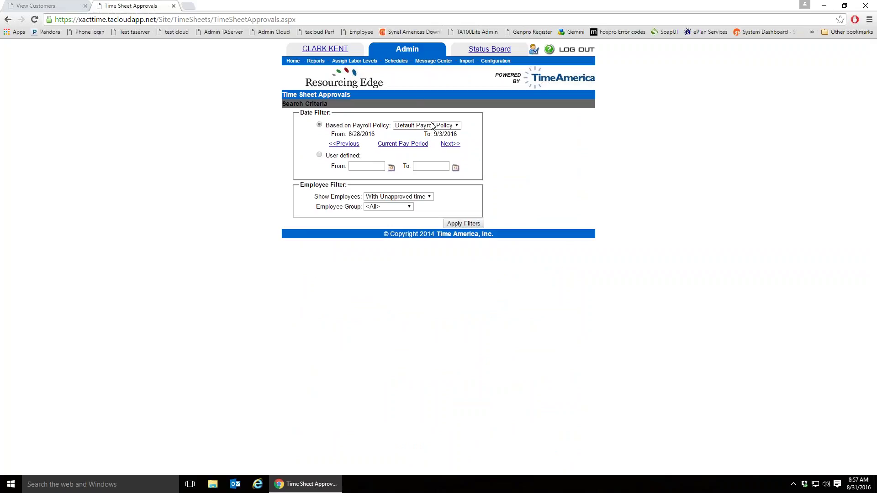
left_click(397, 196)
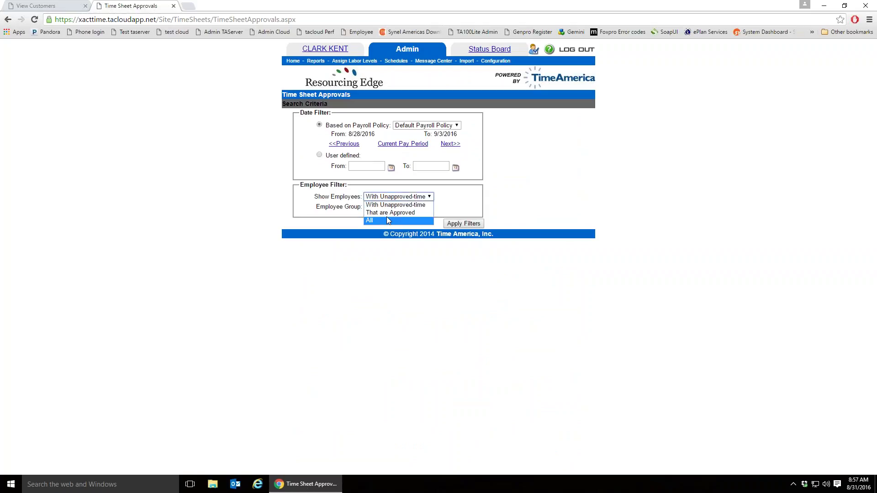
left_click(387, 220)
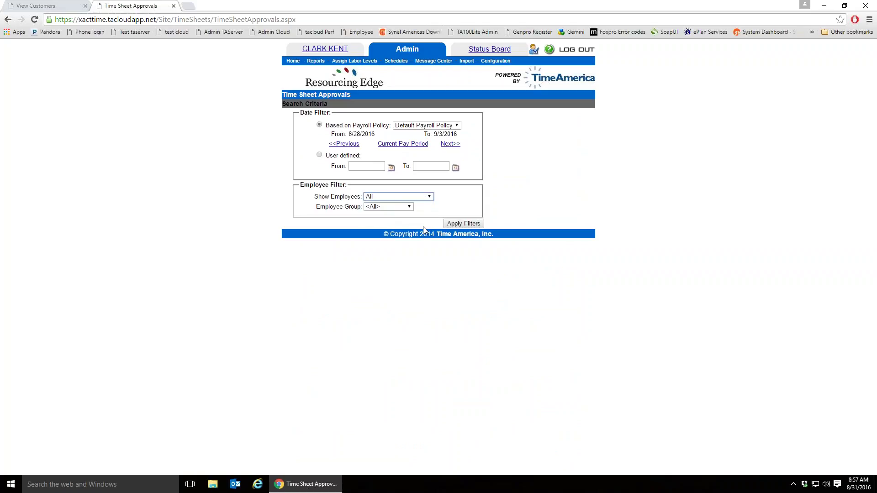
left_click(383, 208)
left_click(462, 223)
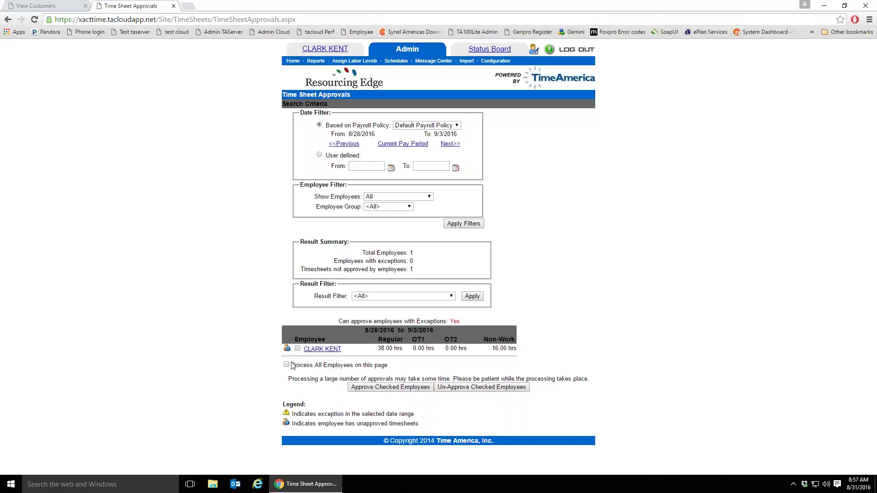
- Mark the employee's 38-hour timesheet, process all employees, and return to Admin Home
left_click(297, 349)
left_click(287, 365)
left_click(293, 61)
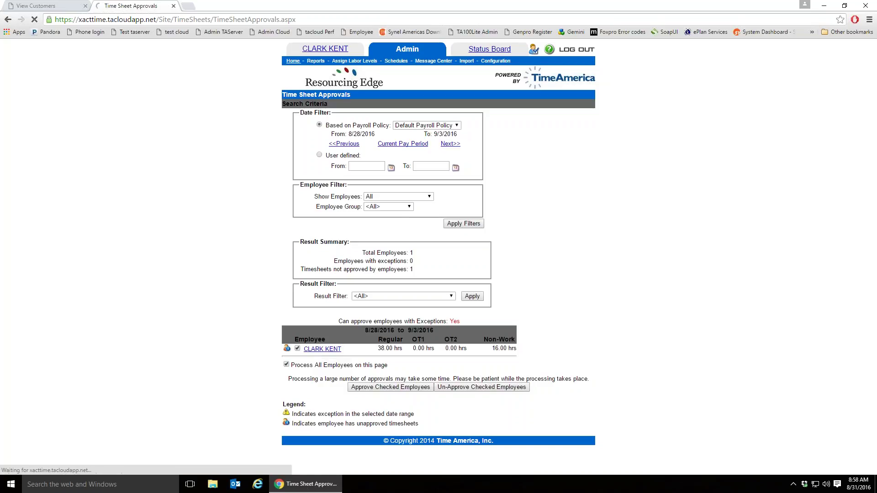
scroll(462, 305, "down", 1)
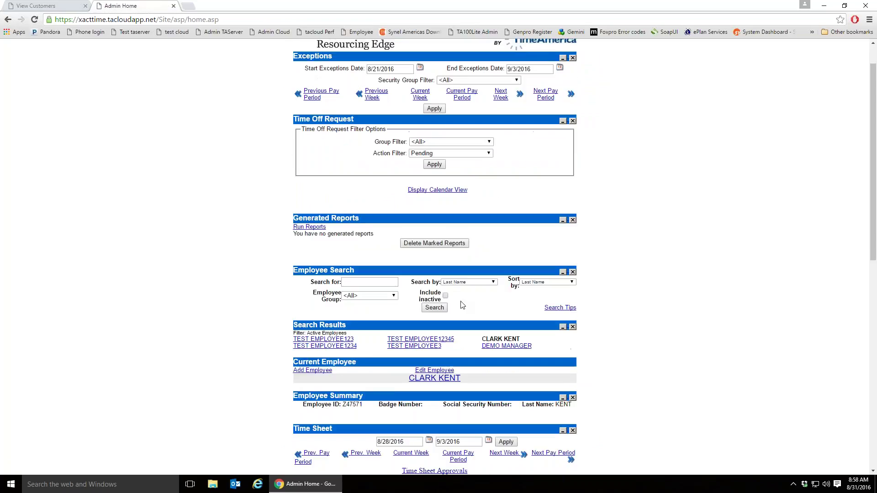
scroll(462, 304, "down", 2)
scroll(531, 314, "down", 5)
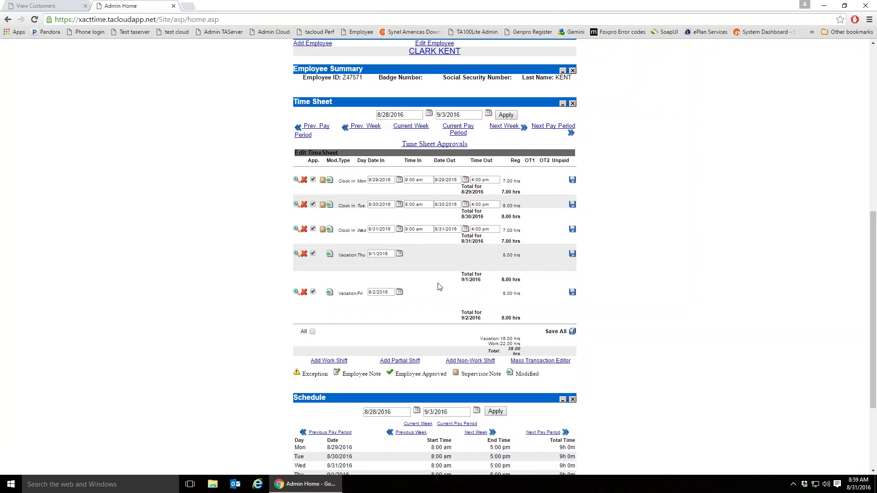
scroll(438, 286, "up", 4)
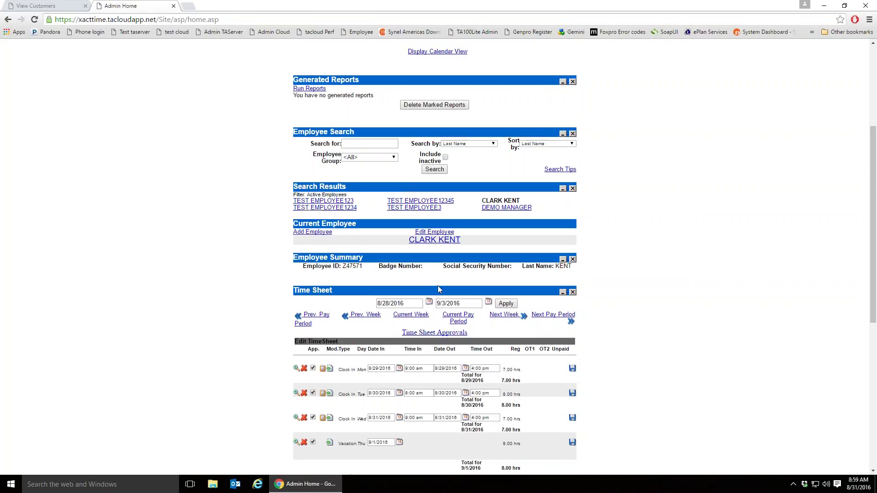
scroll(438, 287, "up", 4)
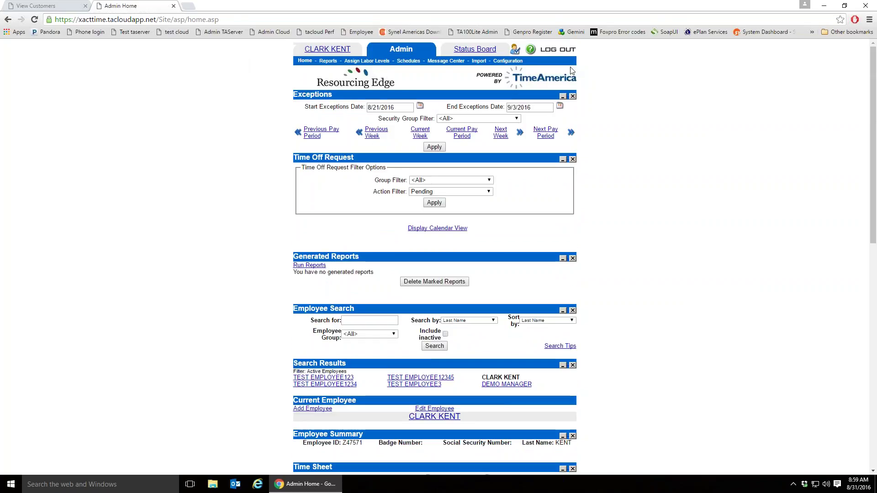
- Log out and sign back in with company ID 'democo' and the employee's login and password
left_click(559, 52)
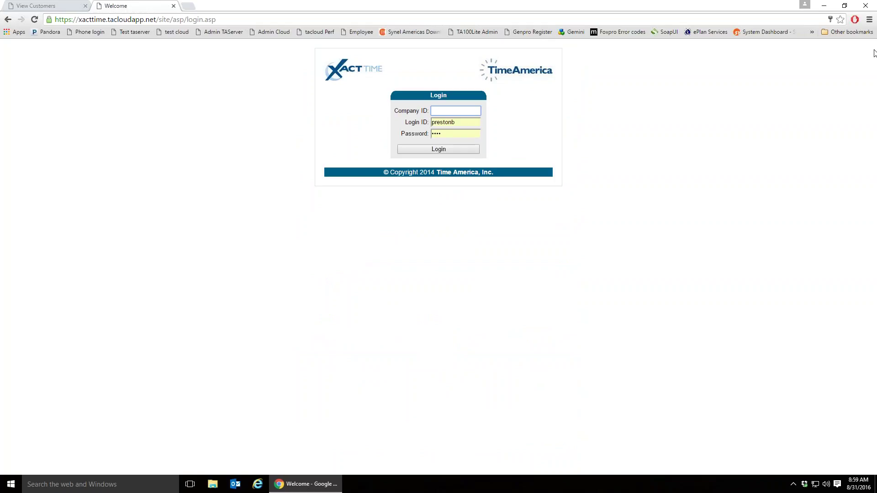
type("democo")
key("Tab")
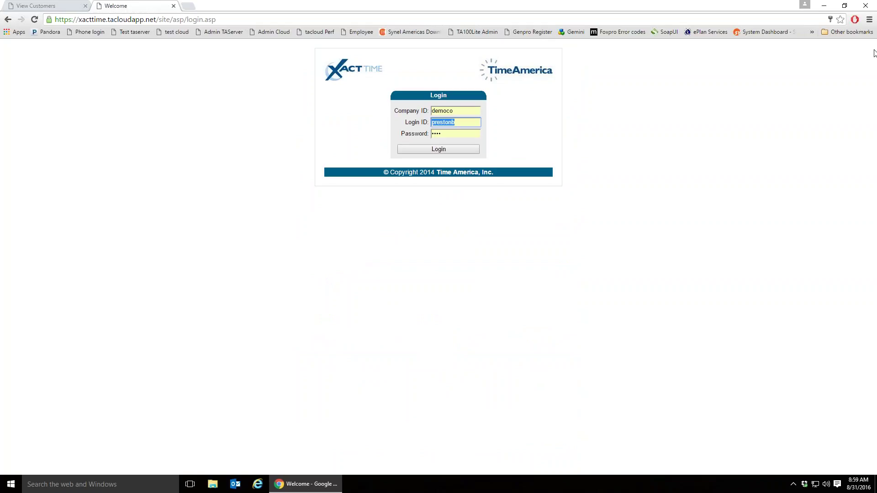
type("c")
key("Down")
key("Tab")
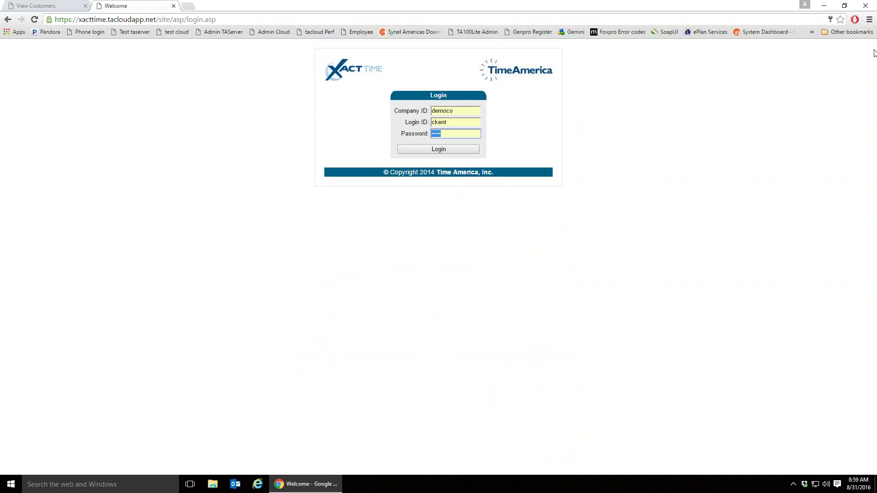
type("•••••")
key("Return")
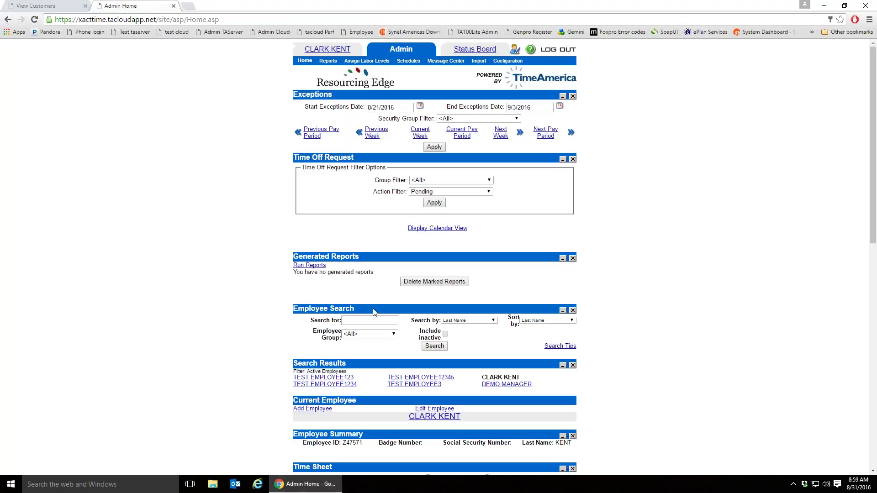
scroll(374, 312, "down", 2)
scroll(430, 329, "down", 3)
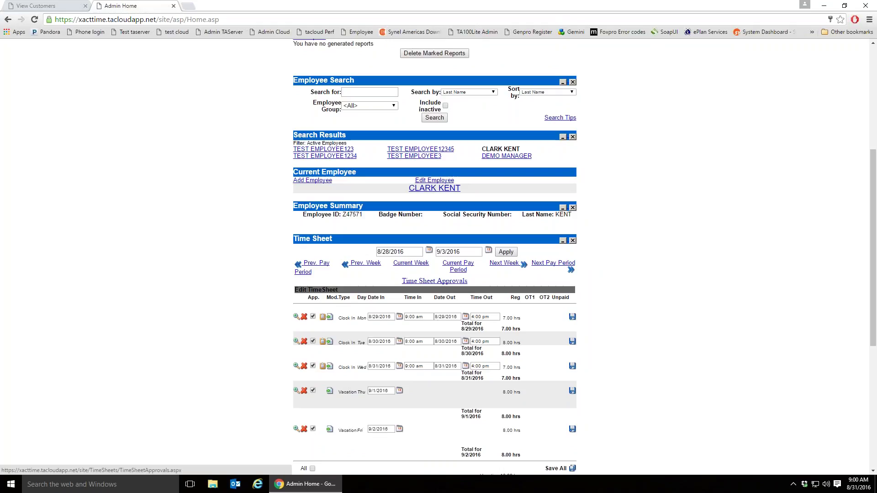
scroll(461, 284, "down", 1)
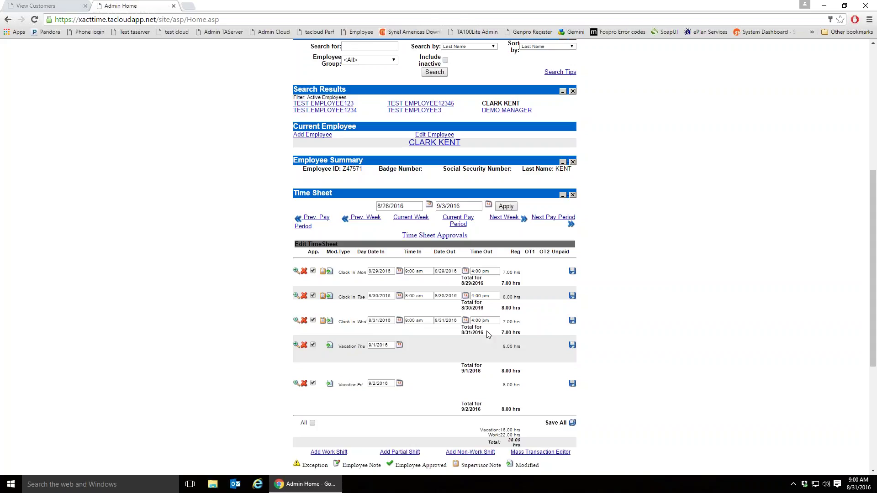
scroll(521, 368, "down", 3)
scroll(540, 298, "down", 2)
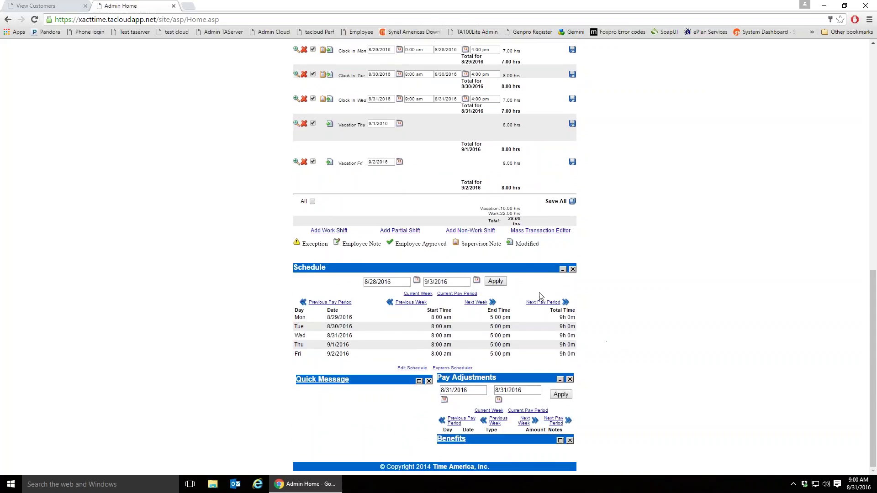
scroll(585, 209, "up", 2)
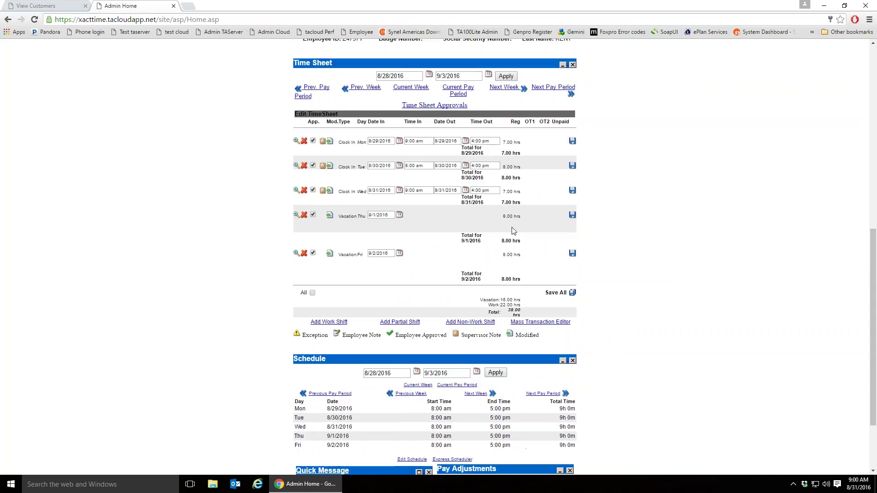
scroll(417, 277, "down", 2)
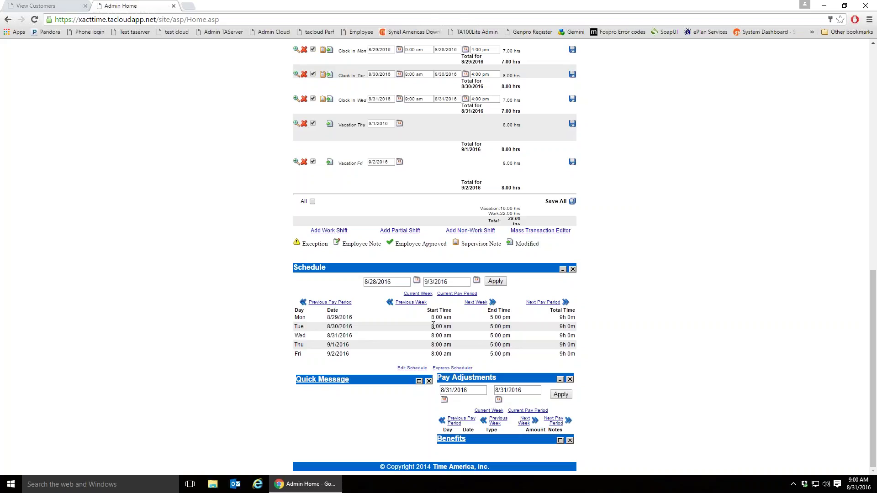
left_click_drag(430, 317, 463, 323)
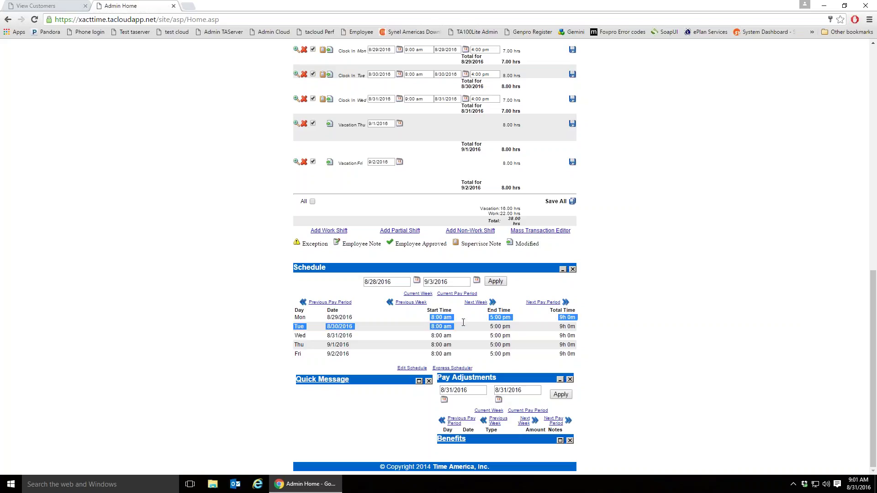
left_click(436, 317)
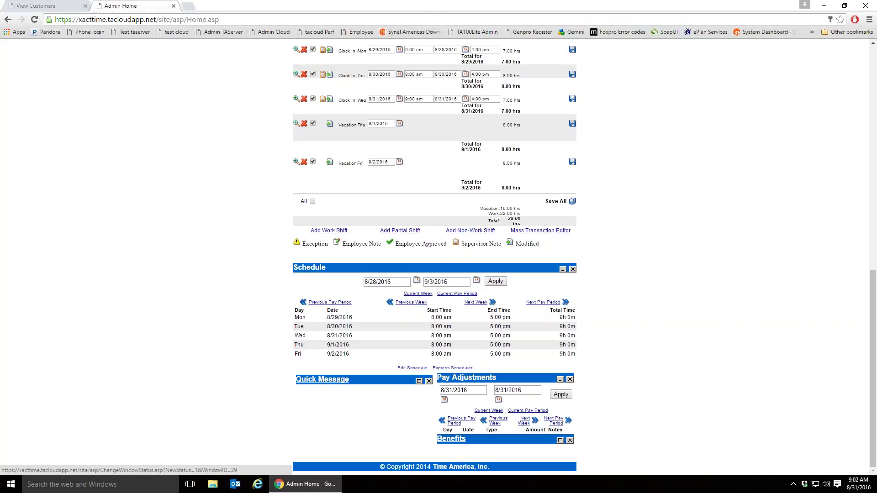
- Expand the Benefits panel and open the Sick detail page showing 51.00 and 221.35-hour balances
left_click(560, 440)
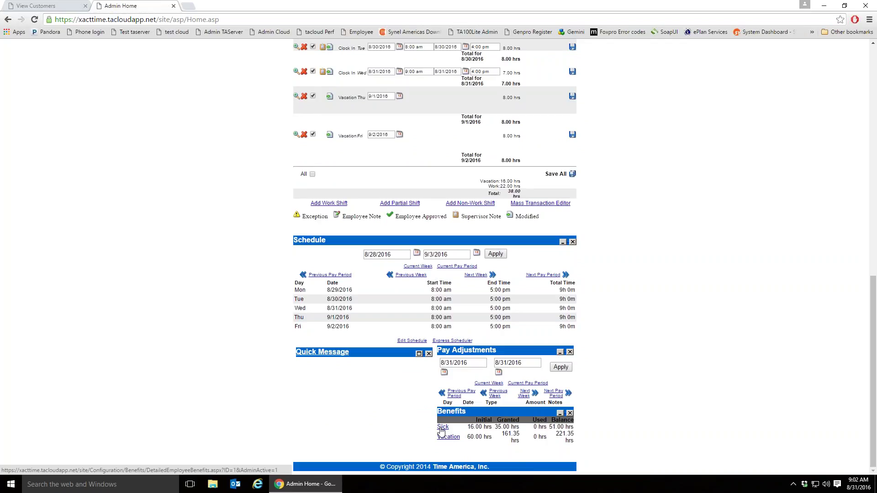
left_click(442, 427)
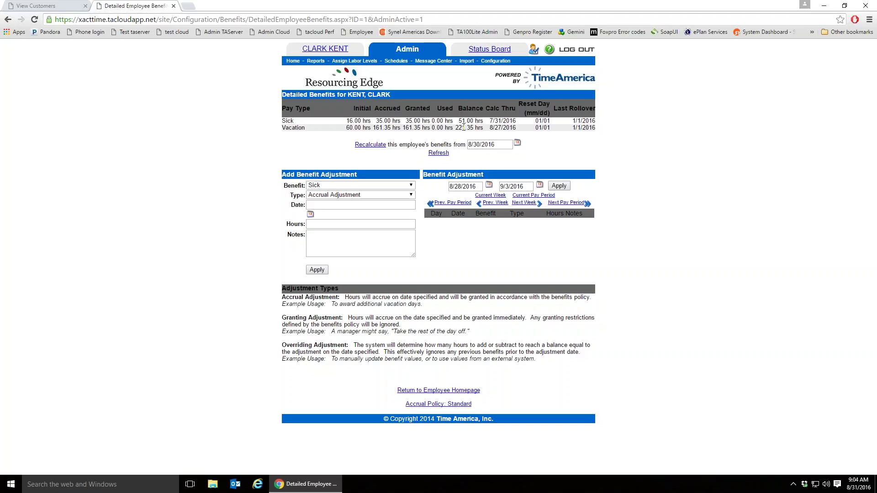
- Point out the 221.35-hour Vacation balance, then bring up the Benefit choices for a new adjustment
left_click_drag(456, 127, 482, 125)
left_click(441, 127)
left_click(318, 186)
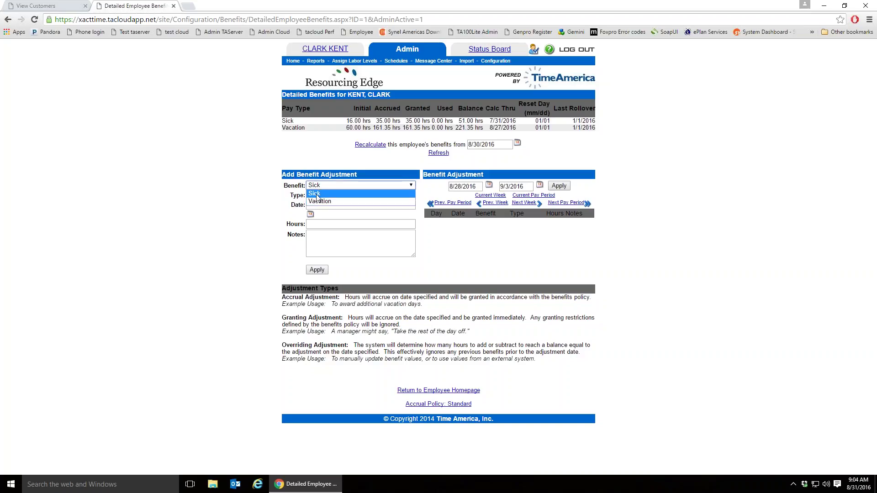
- Set the new adjustment's benefit to Vacation and its type to Overriding Adjustment
left_click(319, 201)
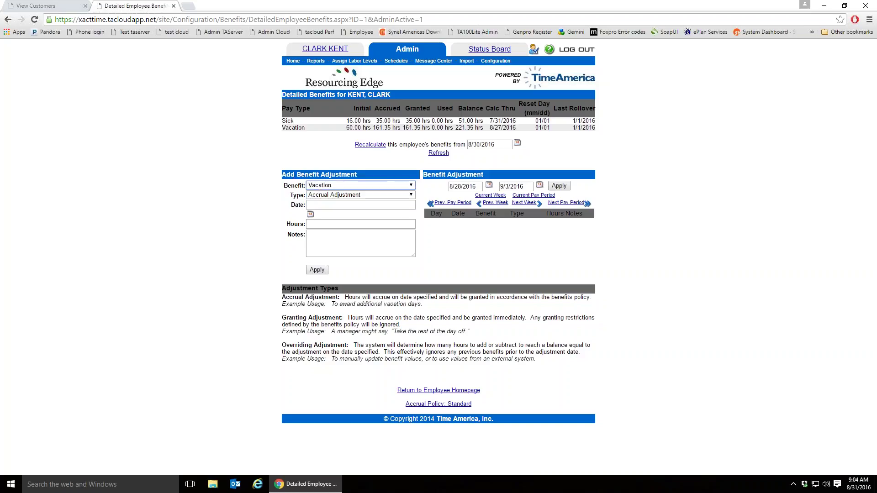
left_click(318, 196)
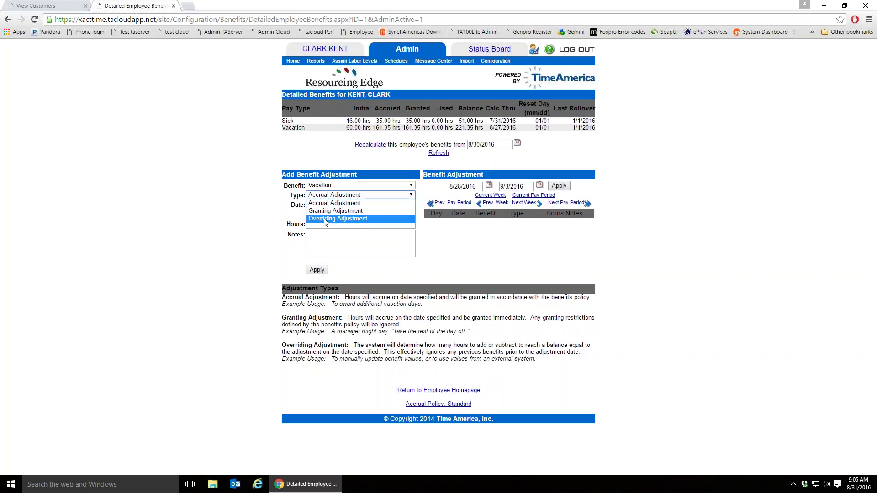
left_click(237, 221)
left_click(320, 195)
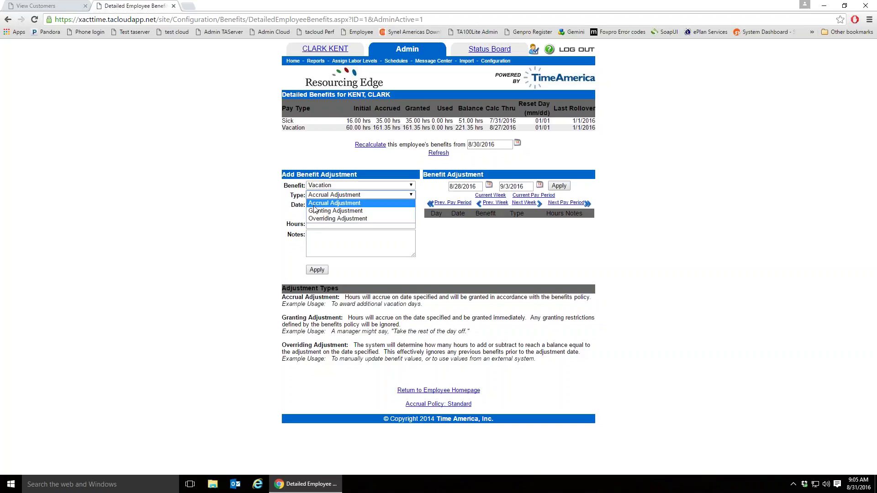
left_click(313, 219)
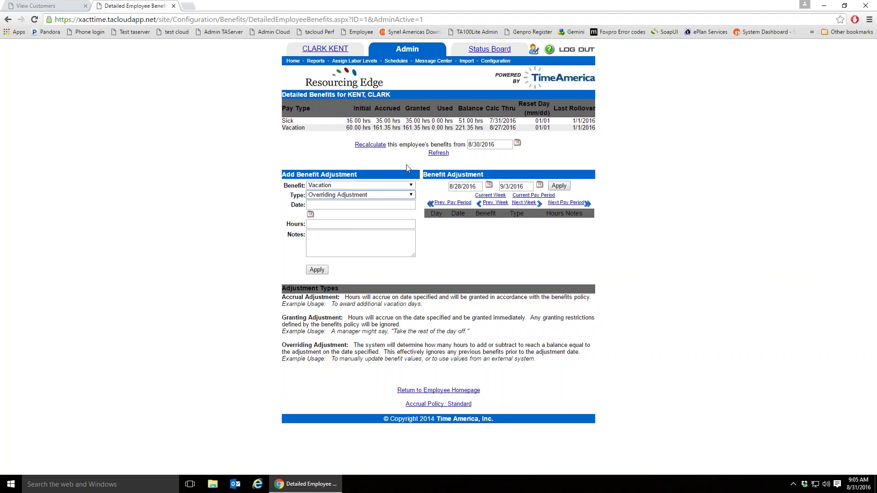
left_click(351, 195)
left_click(343, 211)
left_click(383, 197)
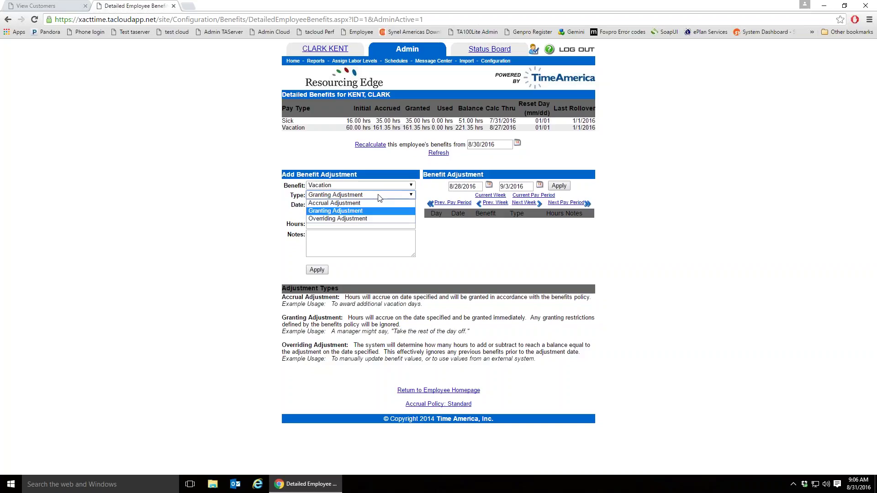
left_click(343, 218)
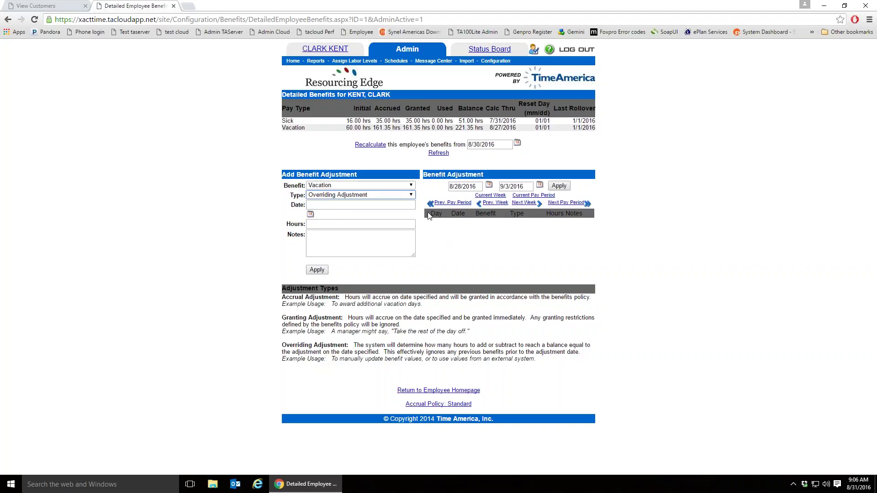
left_click(361, 224)
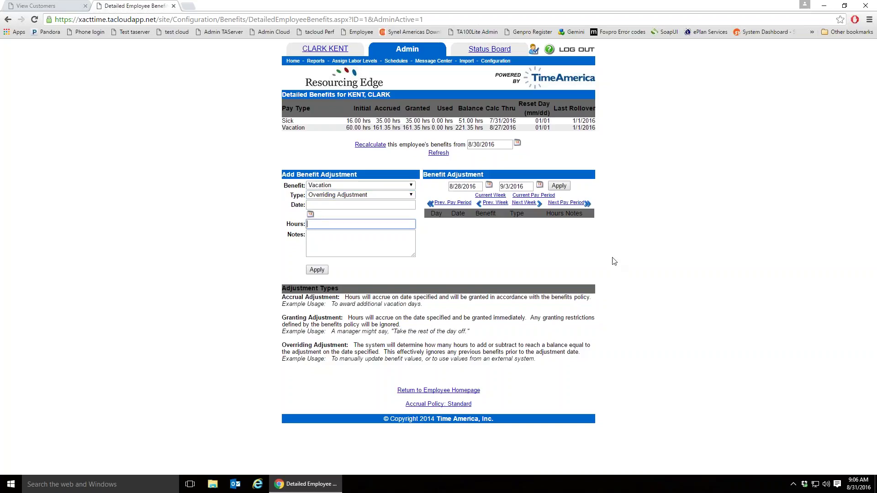
- Apply a 45-hour vacation adjustment dated 8/1/2016 with the note 'donated time'
type("45")
left_click(319, 205)
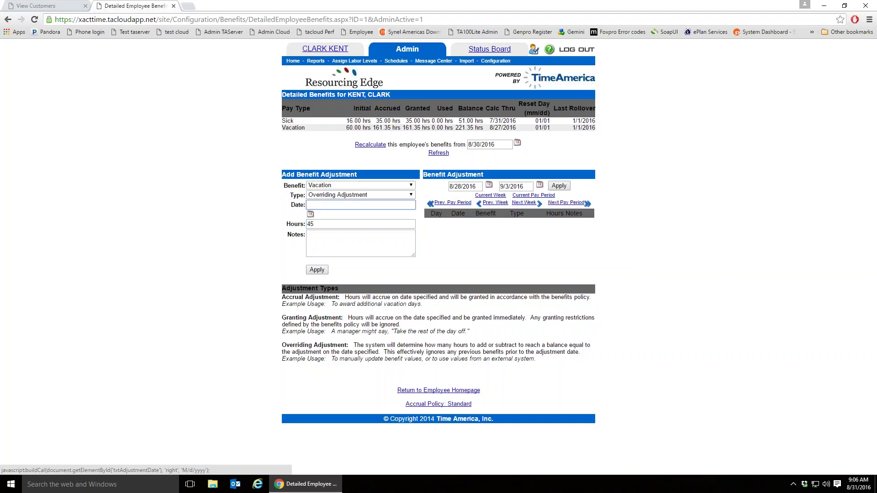
left_click(311, 214)
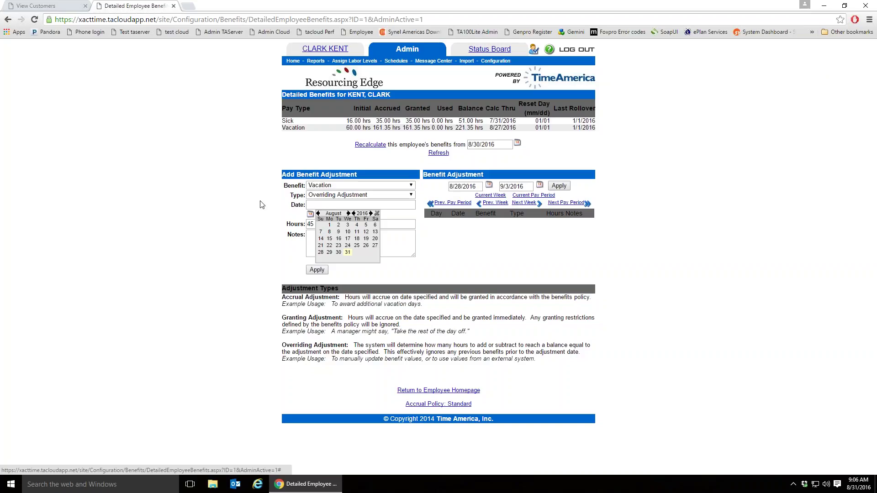
left_click(329, 225)
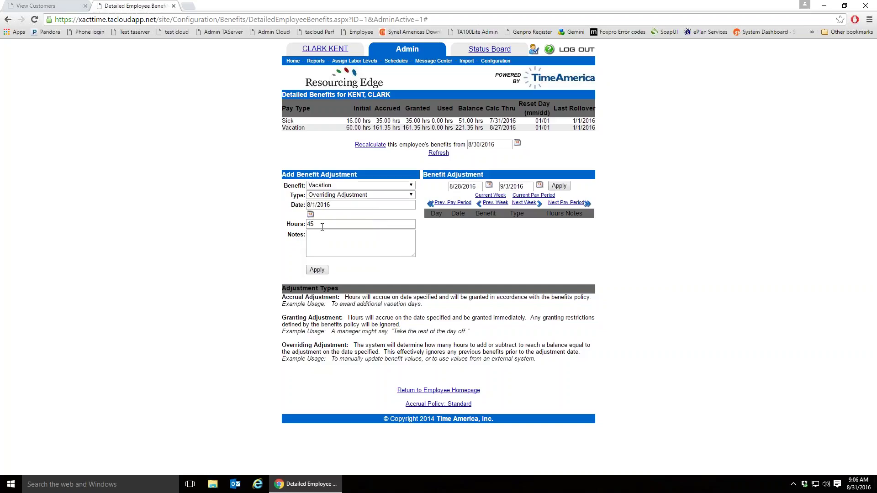
left_click(351, 249)
type("donated ")
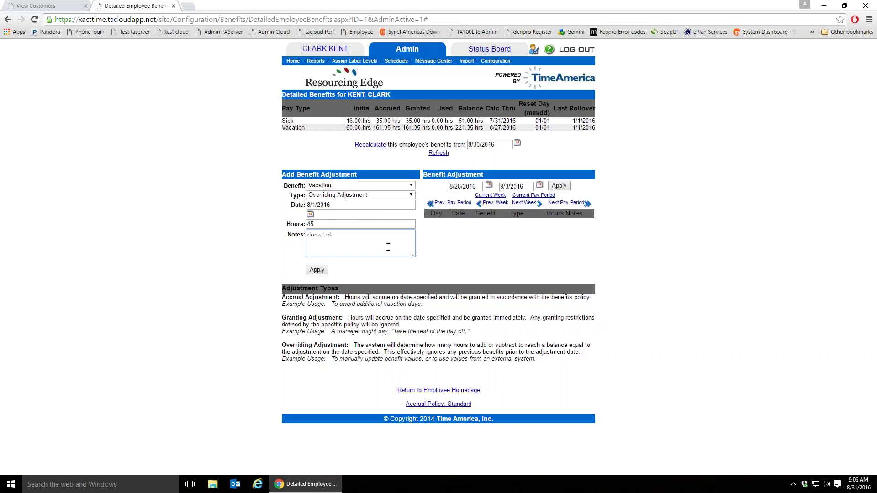
type("time")
left_click(315, 270)
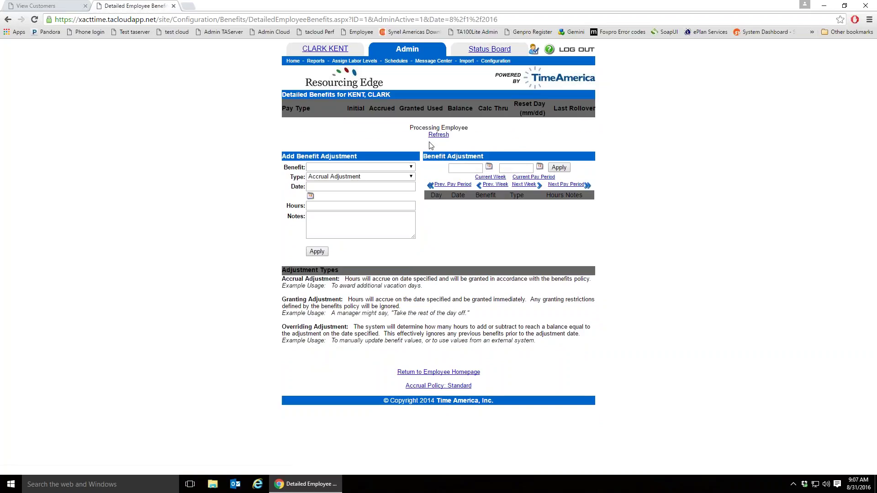
- Refresh the benefit details and list adjustments from 8/28/2015 onward
left_click(438, 135)
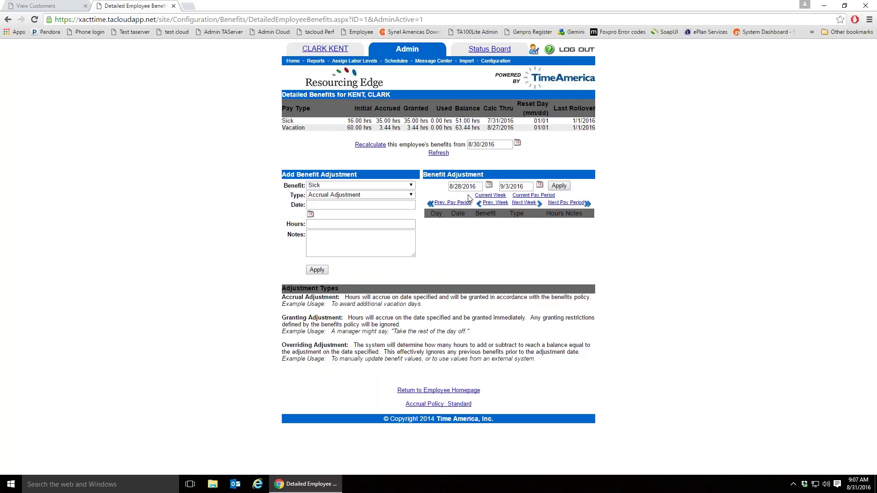
left_click(517, 203)
key("BackSpace")
type("5")
left_click(558, 187)
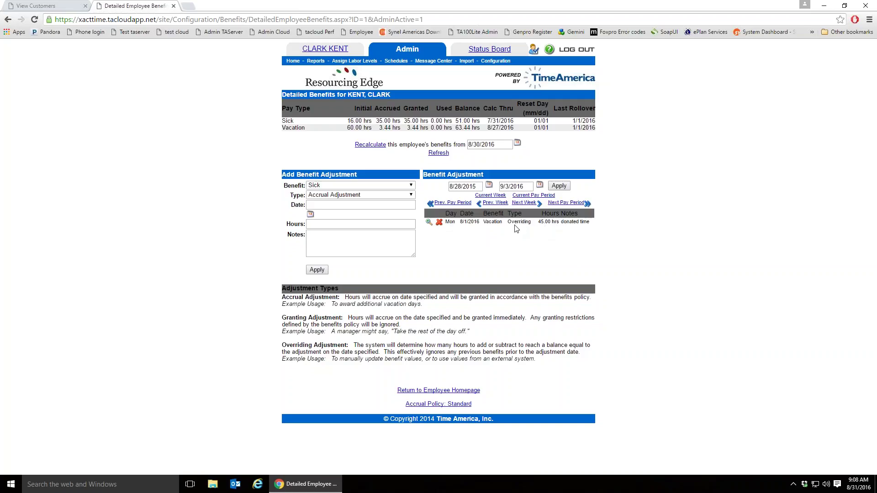
- Change the vacation overriding adjustment's hours from 45.00 to 50 and apply
left_click(428, 223)
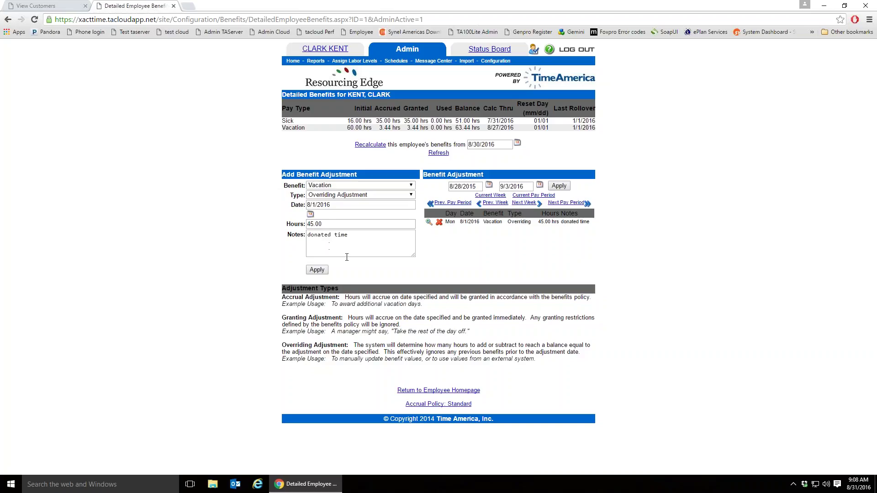
double_click(333, 224)
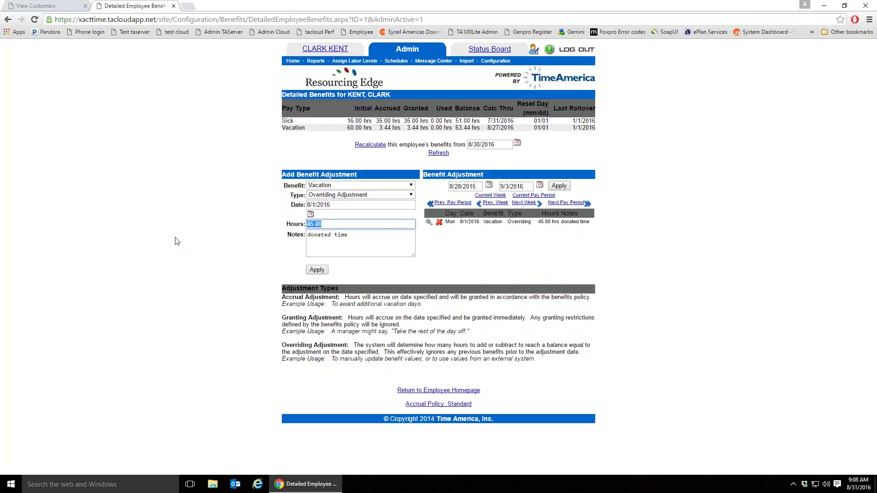
type("50")
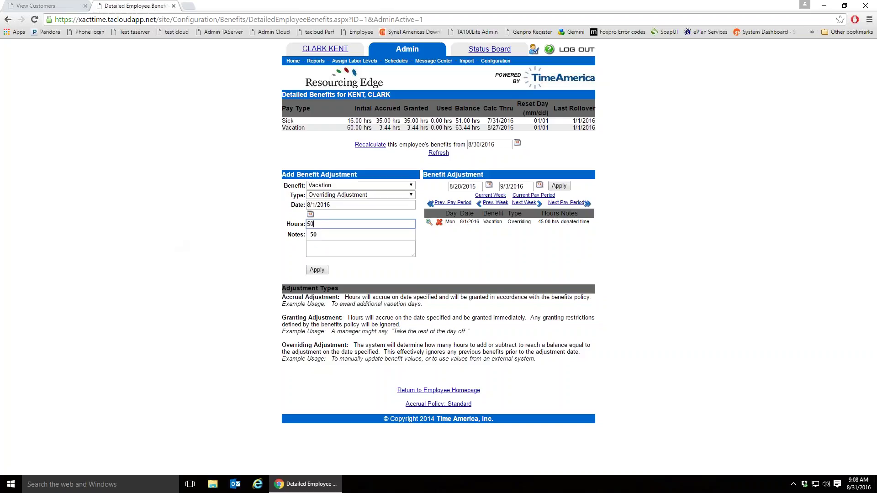
left_click(317, 269)
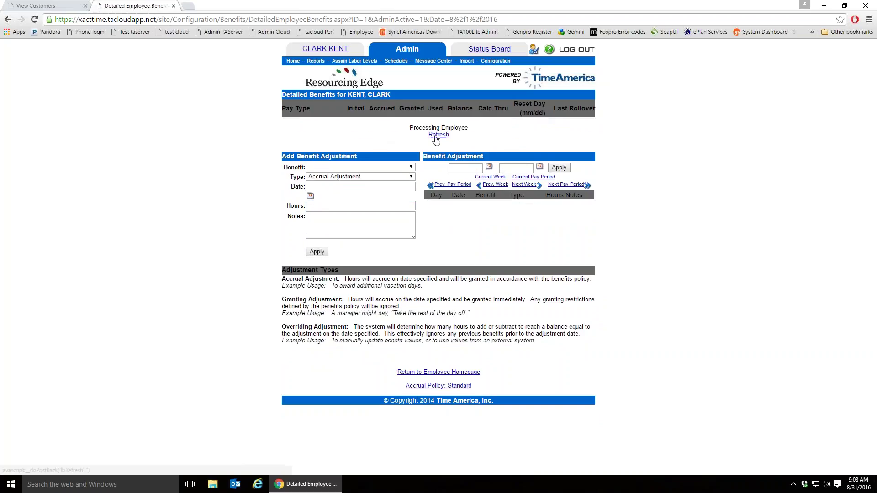
- Refresh and relist adjustments from 8/28/2015, showing the Vacation balance at 68.44 hrs
left_click(435, 136)
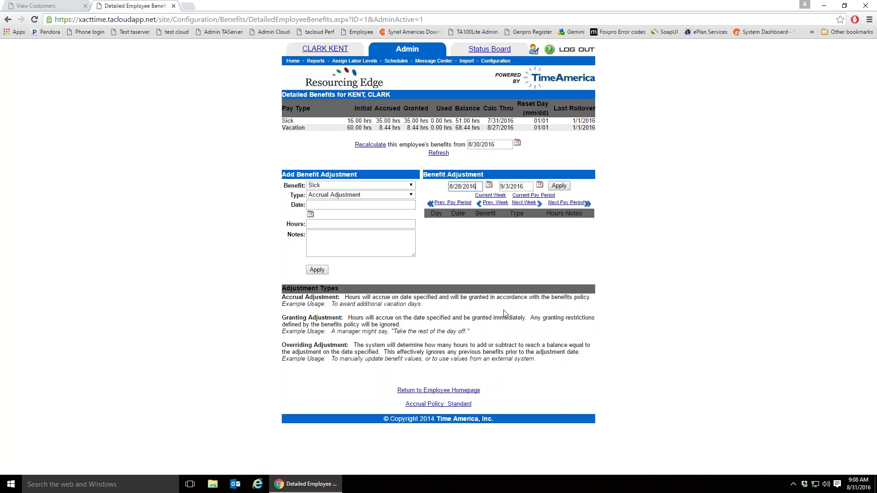
key("BackSpace")
left_click(559, 186)
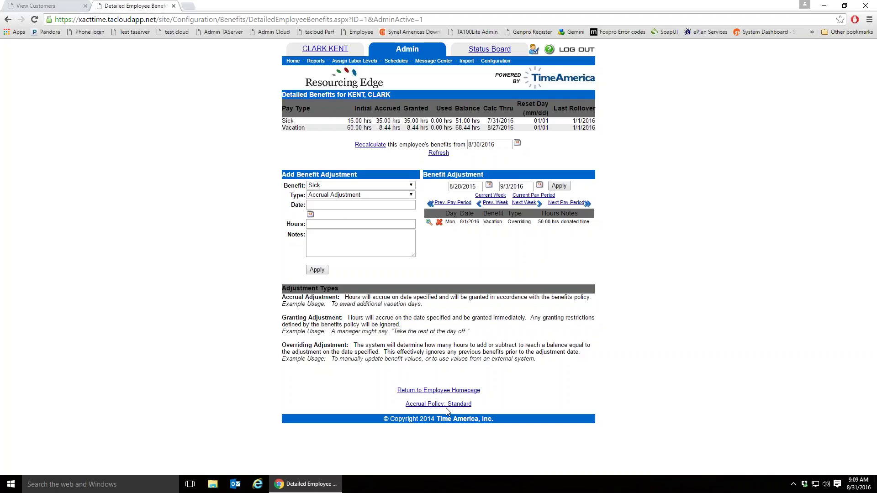
left_click(427, 391)
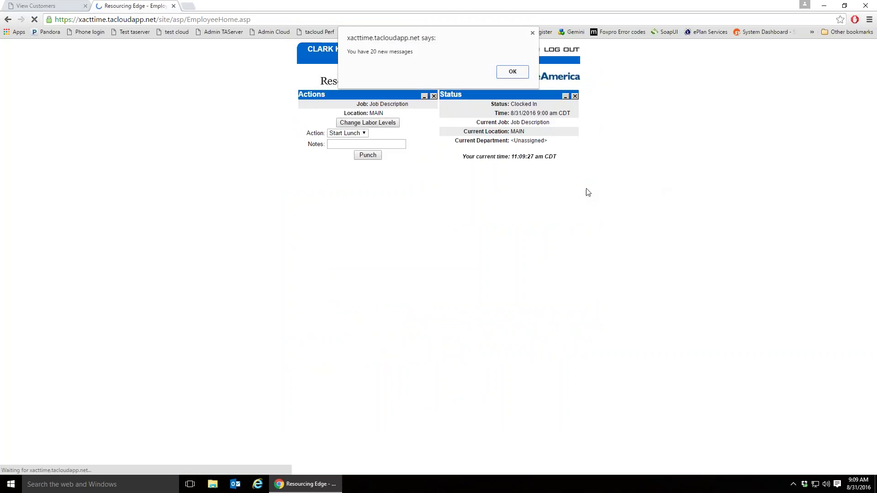
left_click(512, 74)
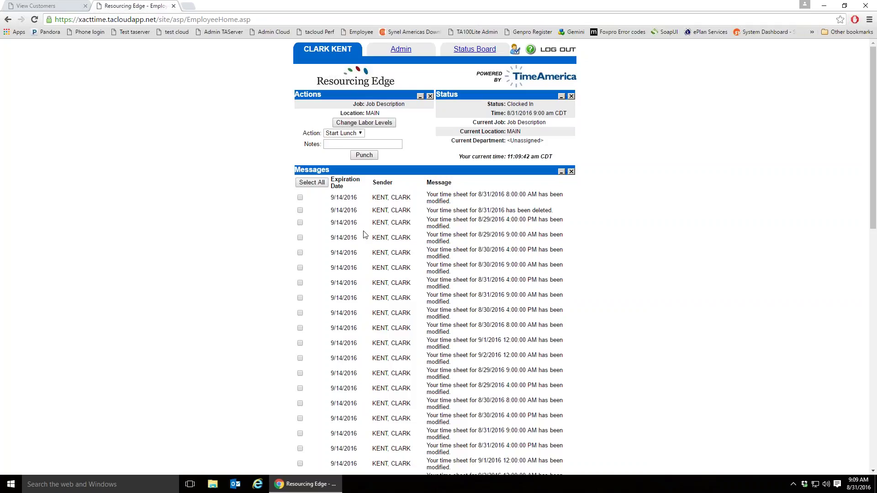
left_click(399, 52)
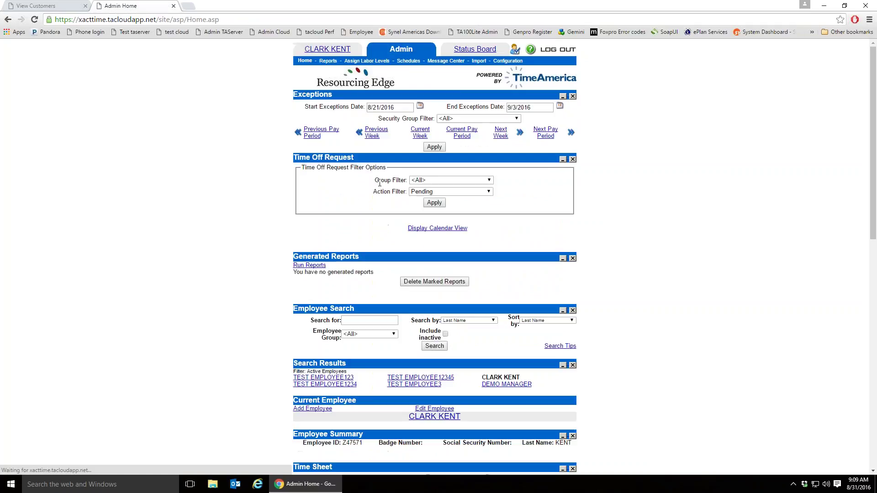
scroll(379, 183, "down", 9)
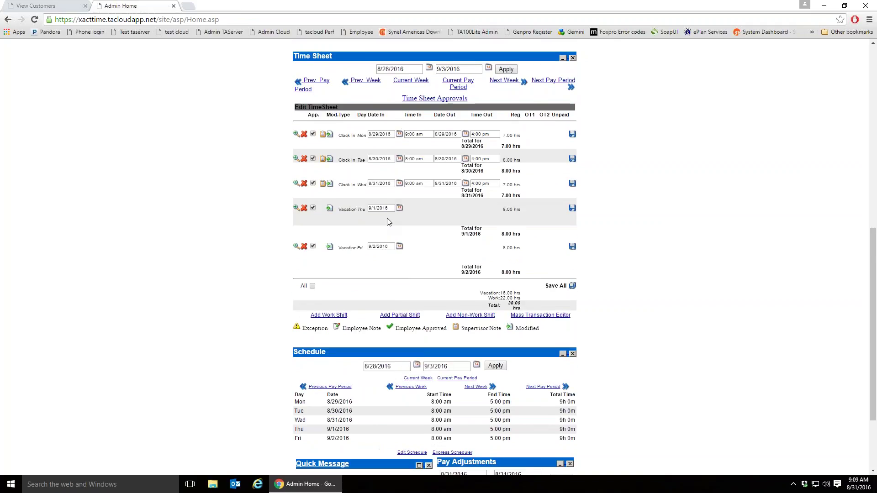
scroll(388, 221, "down", 3)
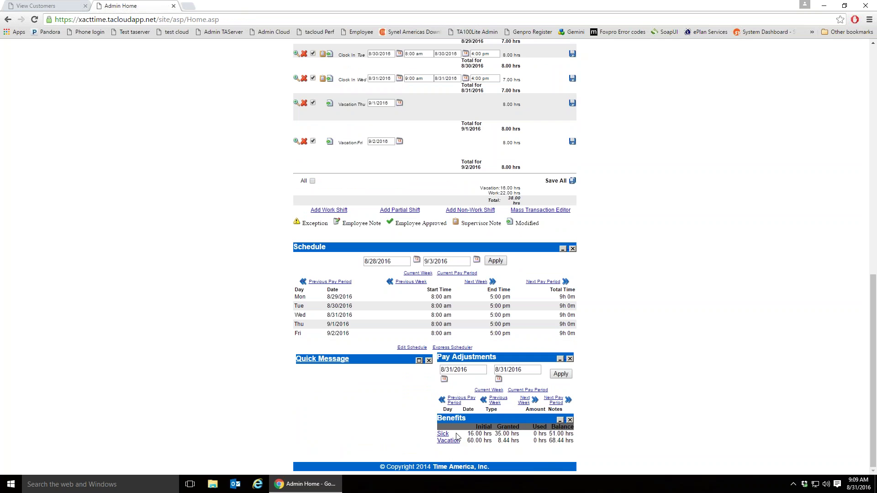
key("Home")
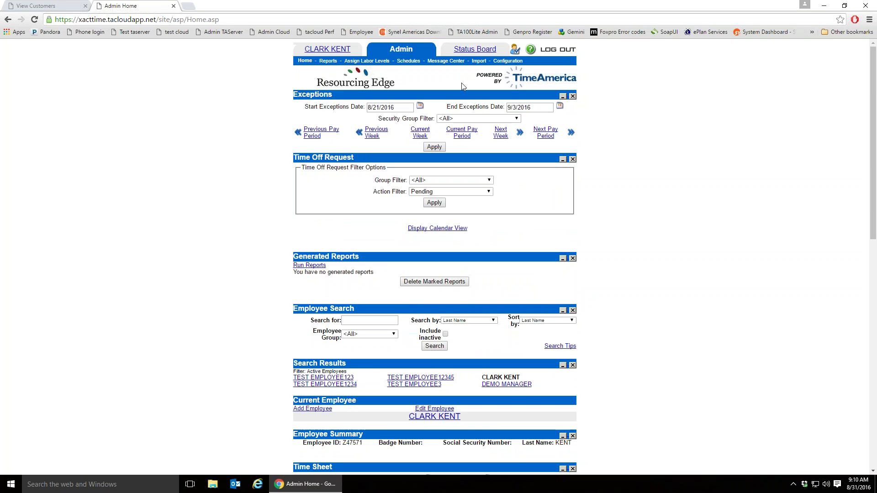
scroll(465, 281, "down", 5)
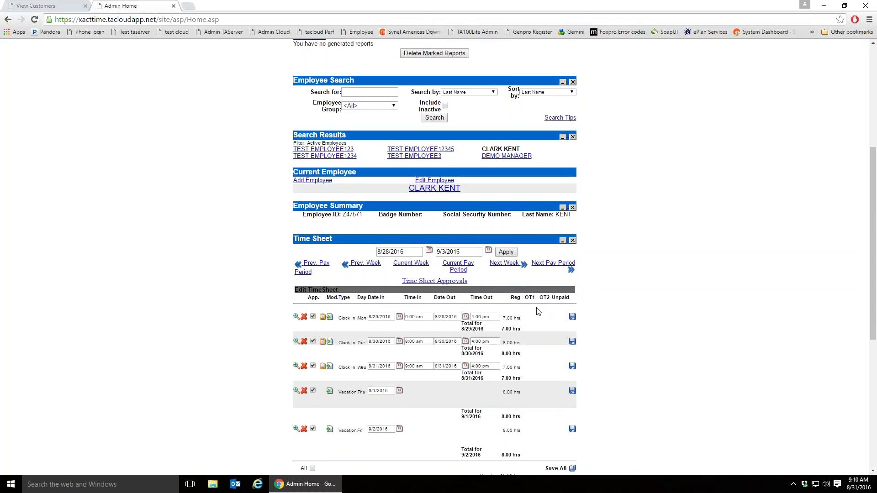
scroll(524, 319, "down", 6)
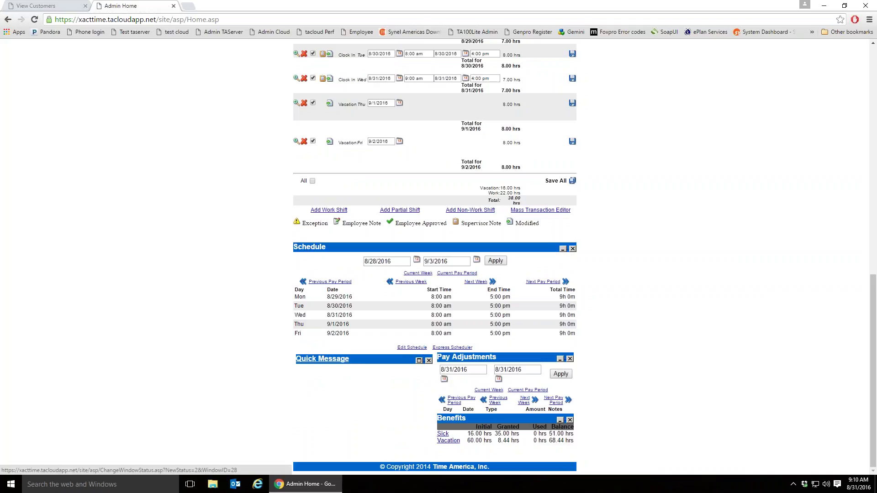
left_click(562, 249)
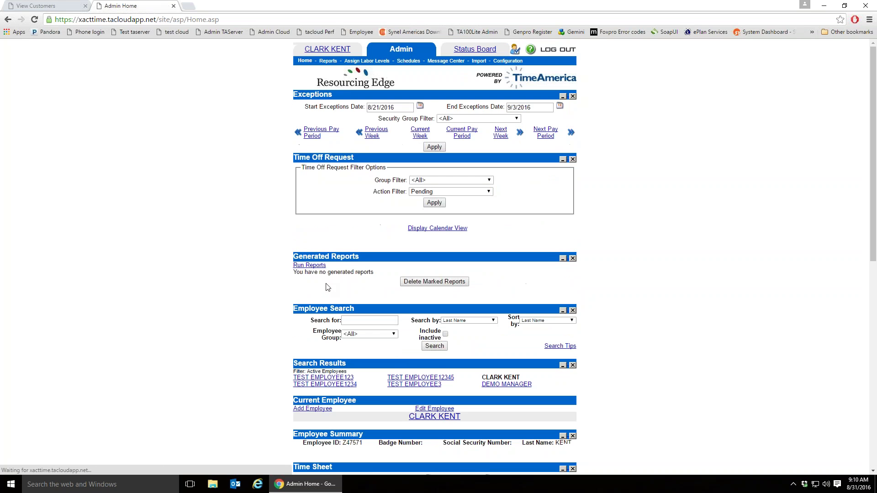
scroll(345, 298, "down", 9)
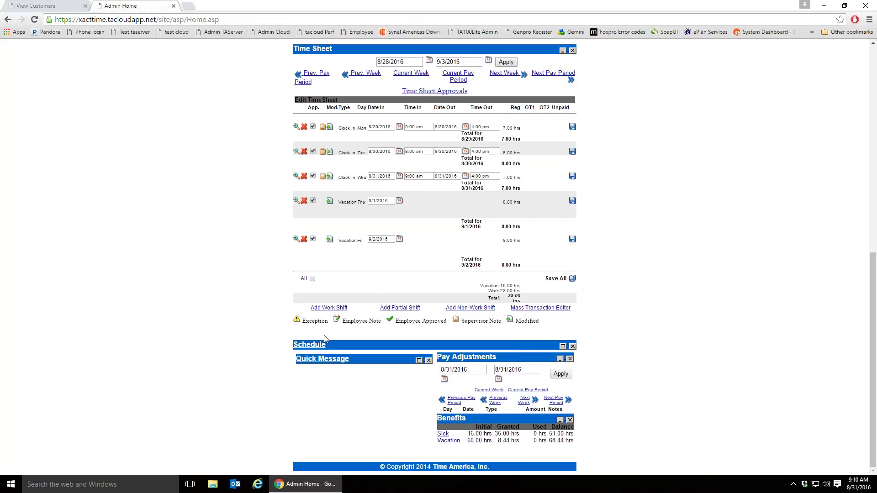
left_click(314, 348)
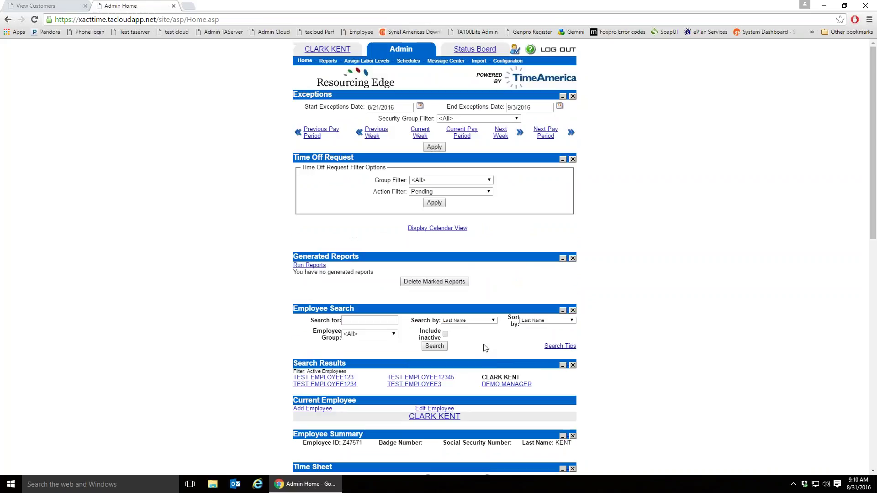
scroll(480, 343, "down", 4)
scroll(480, 344, "down", 7)
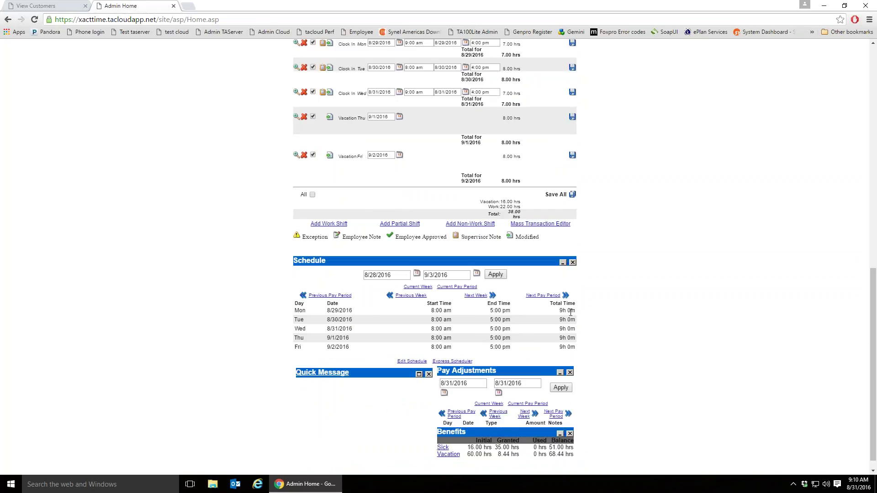
- Close the Schedule panel on Admin Home and look over the remaining sections
left_click(572, 263)
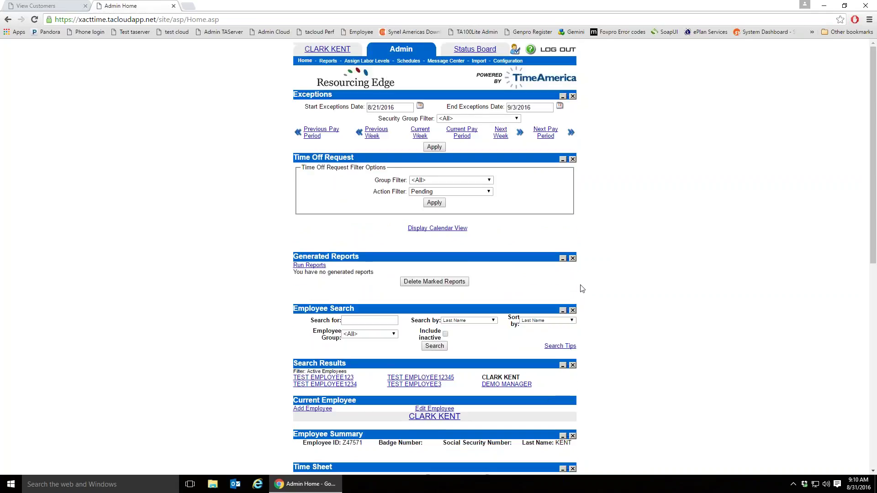
scroll(580, 292, "down", 10)
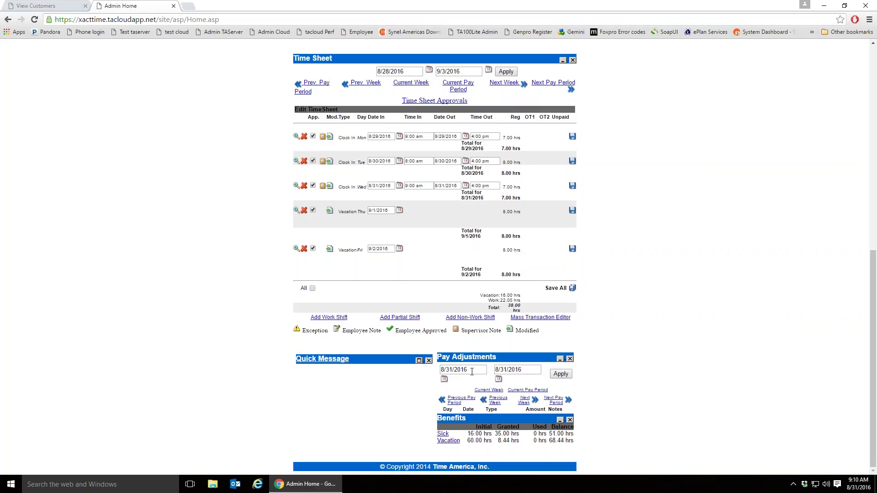
scroll(471, 372, "up", 8)
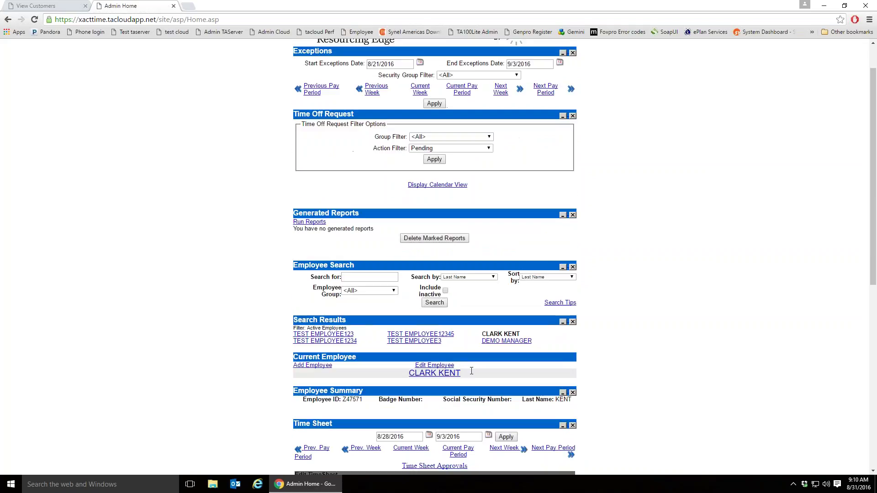
scroll(472, 375, "up", 1)
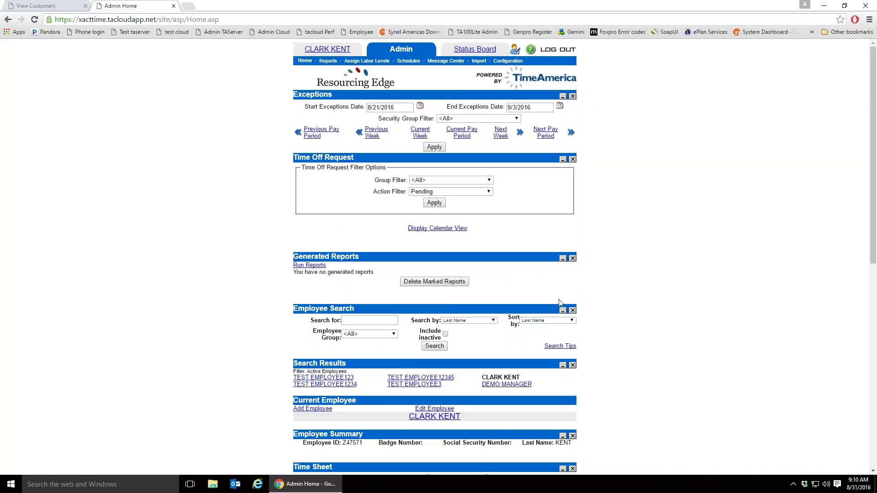
scroll(406, 427, "down", 5)
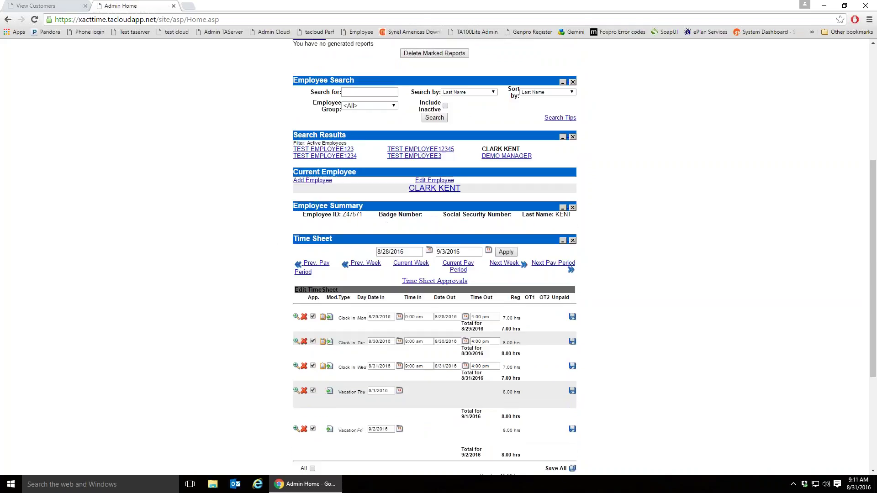
scroll(406, 427, "up", 5)
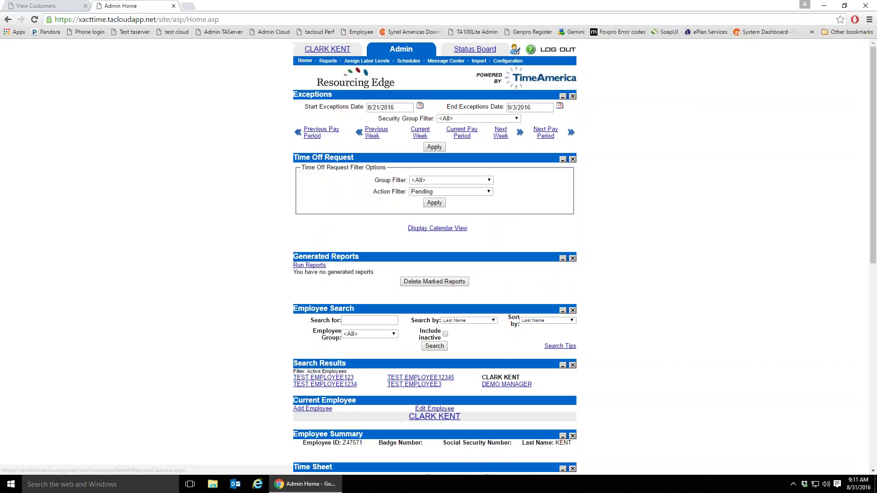
scroll(488, 217, "down", 4)
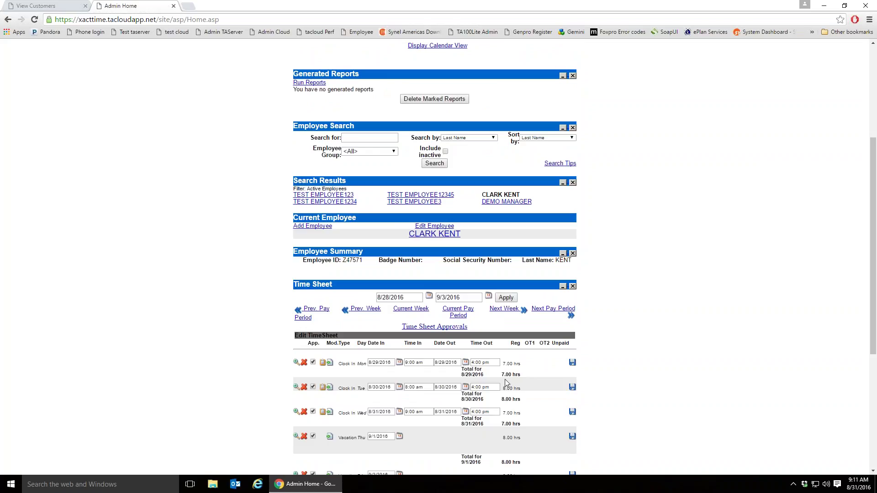
scroll(508, 387, "down", 5)
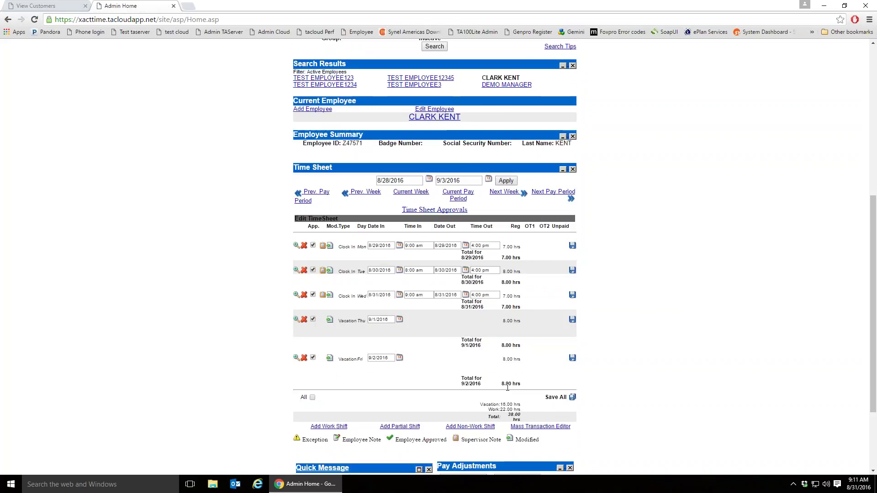
scroll(506, 387, "up", 9)
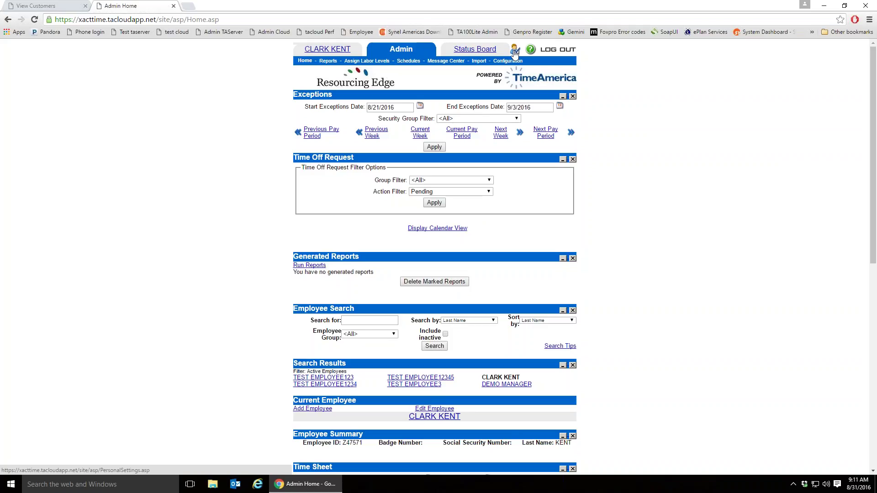
- Go to the Personal Settings page via the icon beside Status Board
left_click(514, 53)
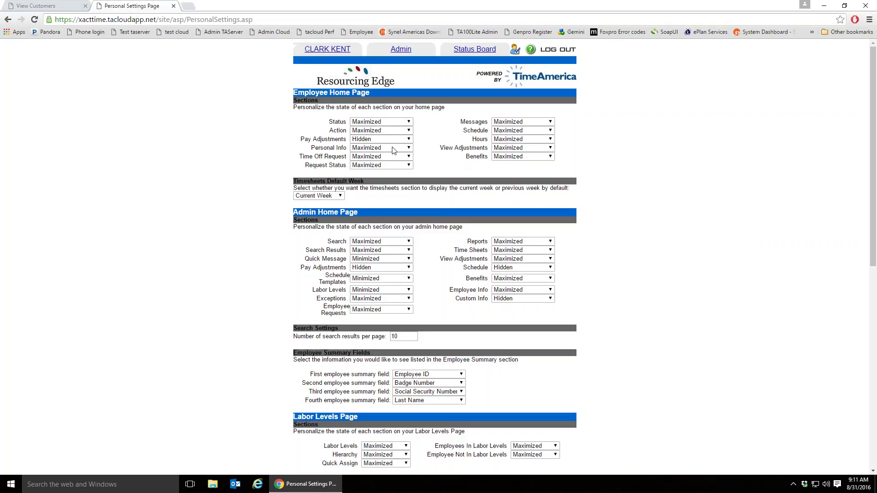
scroll(379, 221, "down", 1)
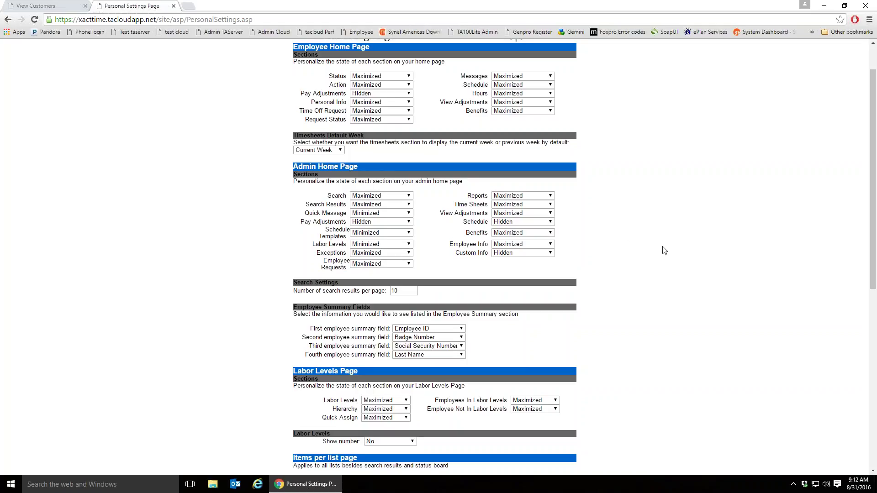
- Set the Admin Home Page Schedule section to Minimized
left_click(519, 222)
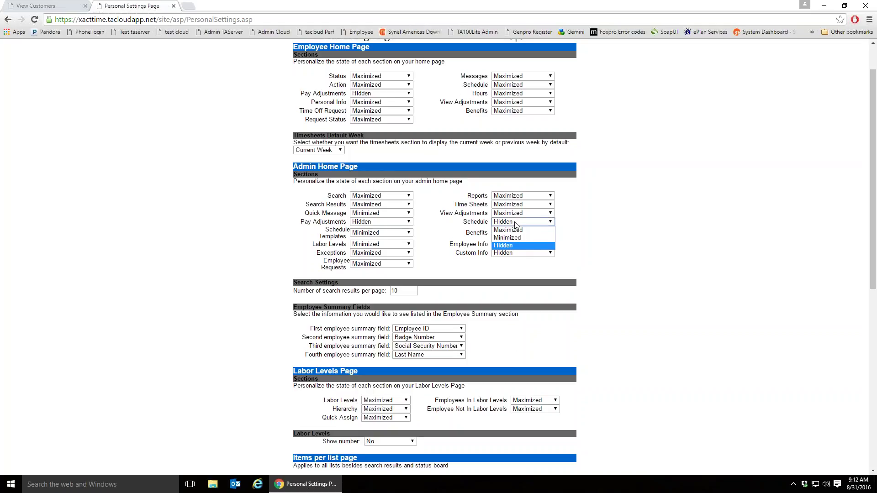
left_click(513, 230)
left_click(514, 224)
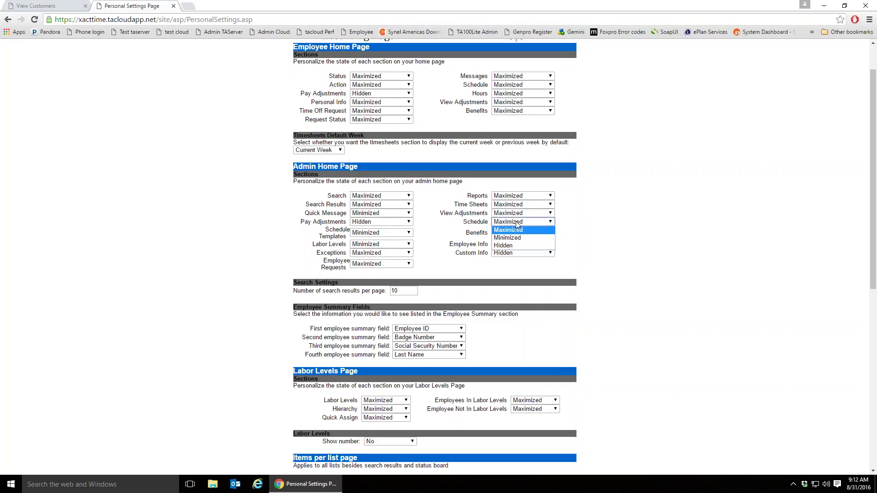
left_click(513, 238)
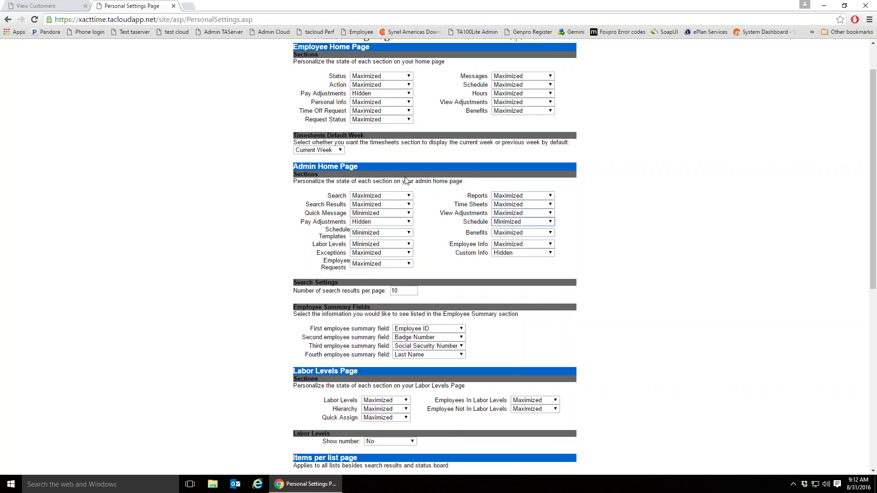
- Change the number of search results per page from 10 to 50
scroll(547, 218, "down", 1)
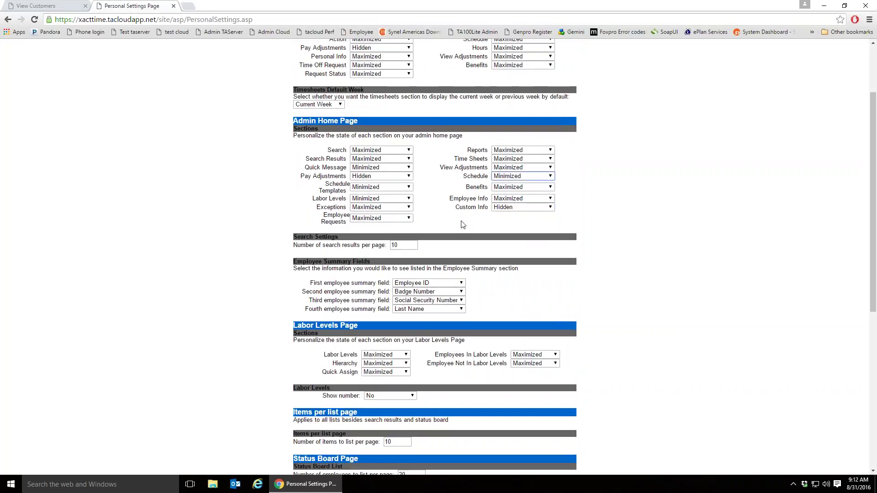
left_click(408, 245)
left_click_drag(408, 246, 333, 239)
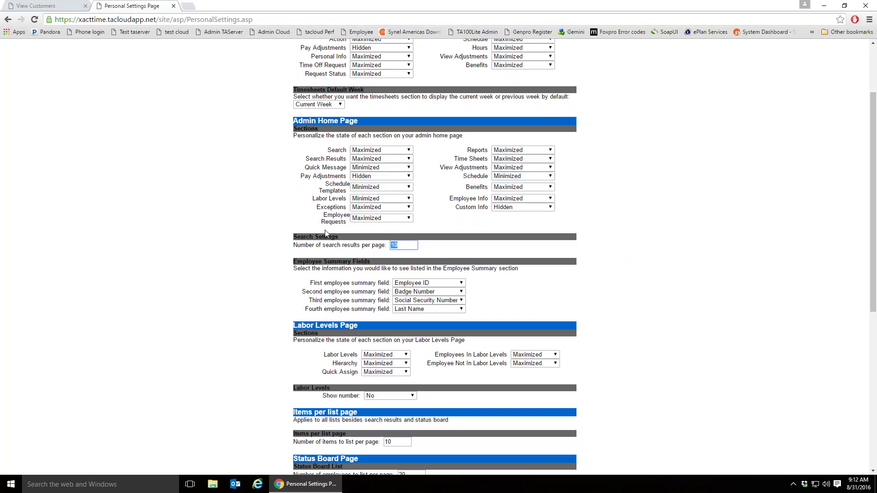
left_click(304, 247)
left_click_drag(401, 246, 371, 244)
type("50")
left_click(609, 267)
scroll(576, 265, "down", 1)
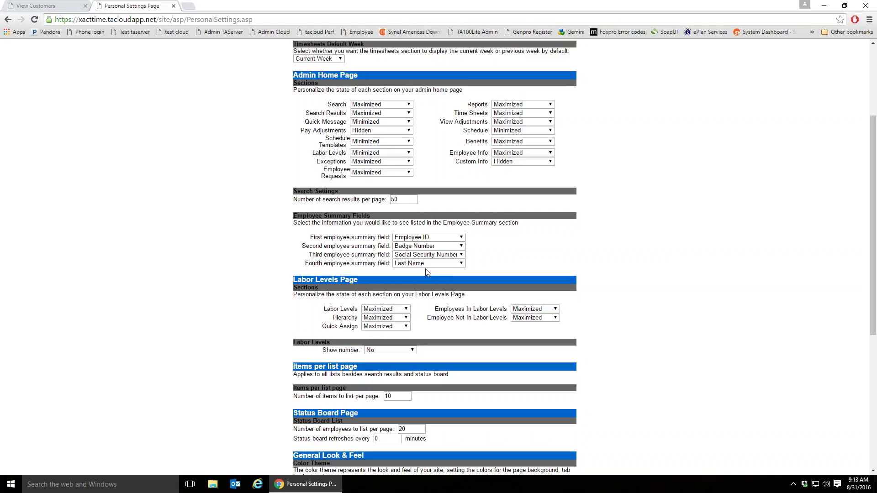
left_click(435, 246)
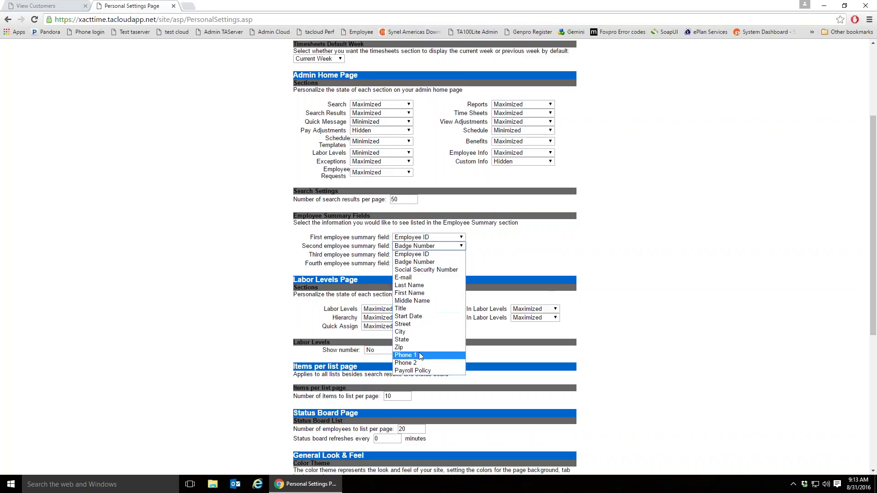
left_click(420, 356)
left_click(412, 256)
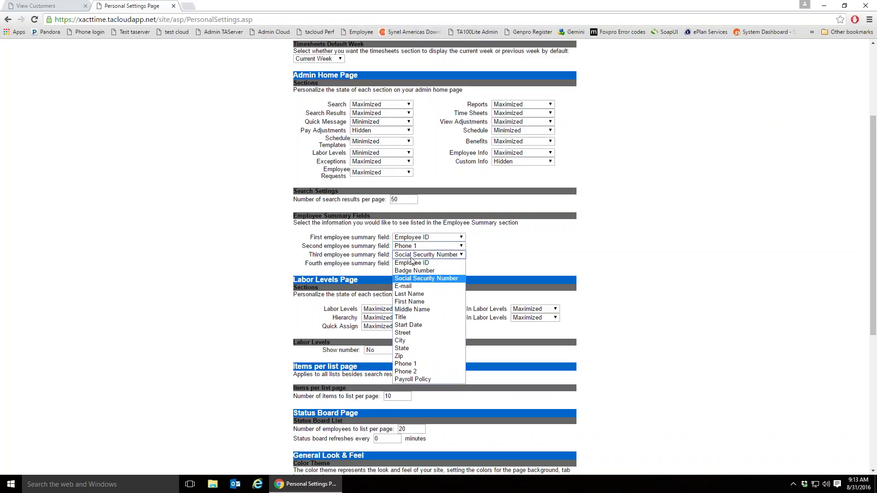
left_click(408, 325)
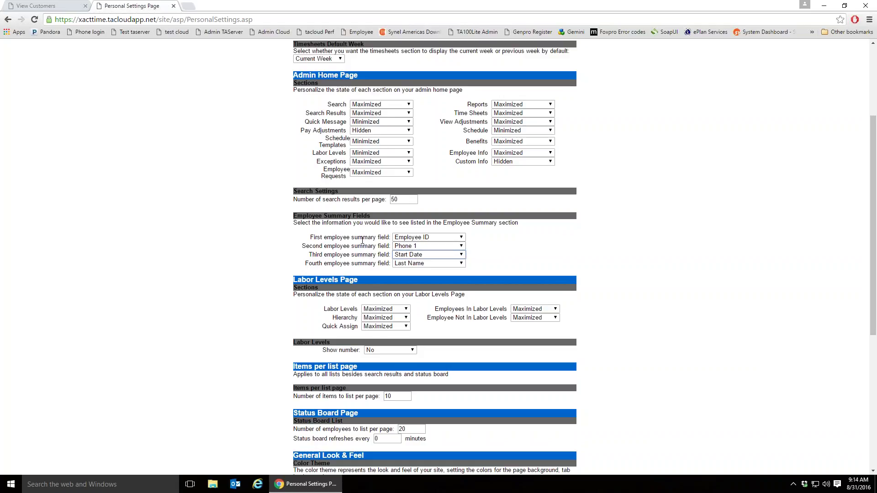
scroll(363, 240, "down", 1)
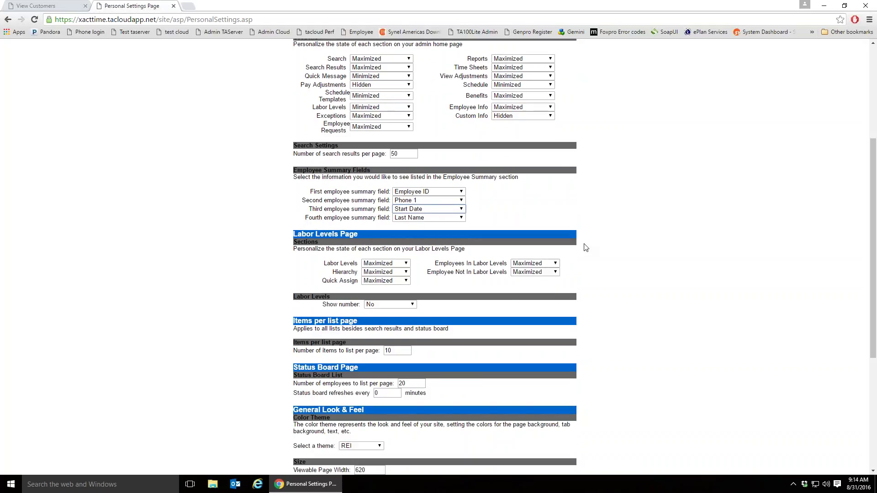
scroll(585, 249, "down", 1)
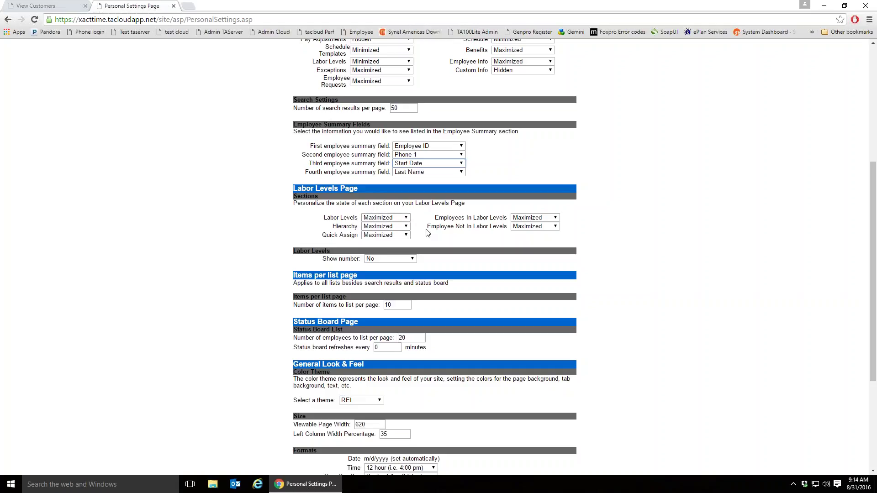
- Keep Labor Levels maximized and set its Show number option to Yes
left_click(385, 218)
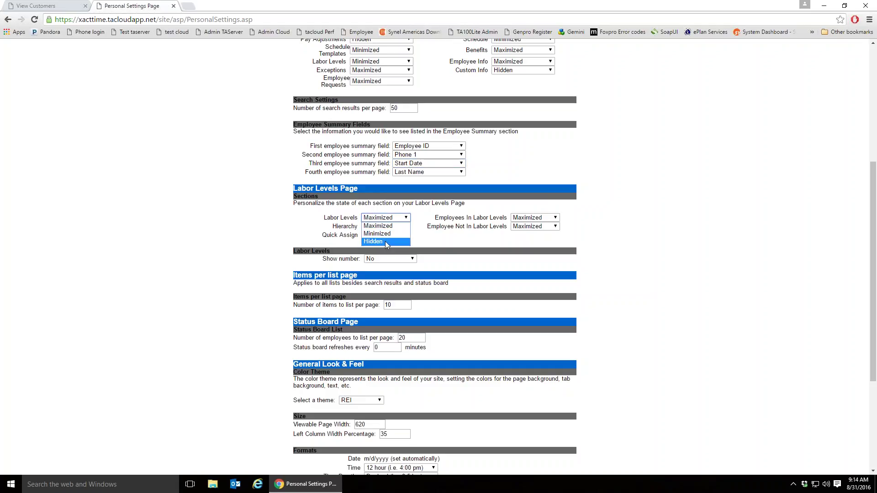
left_click(436, 245)
scroll(545, 256, "down", 1)
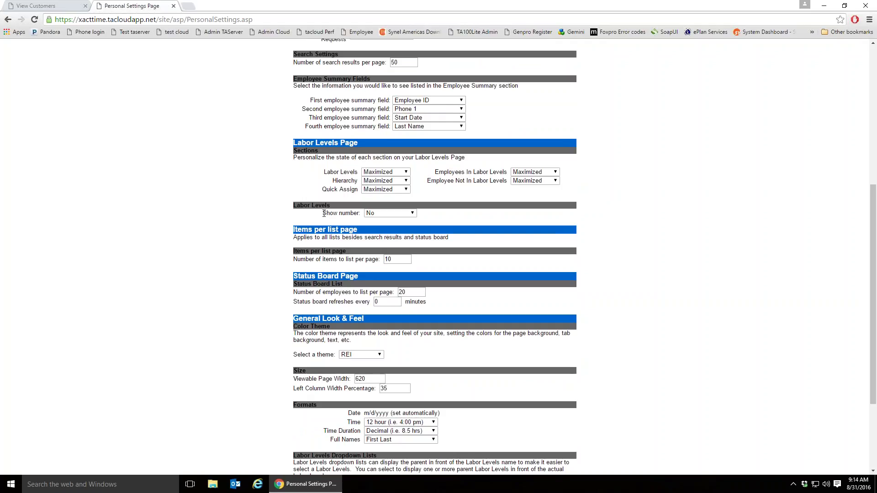
left_click(399, 214)
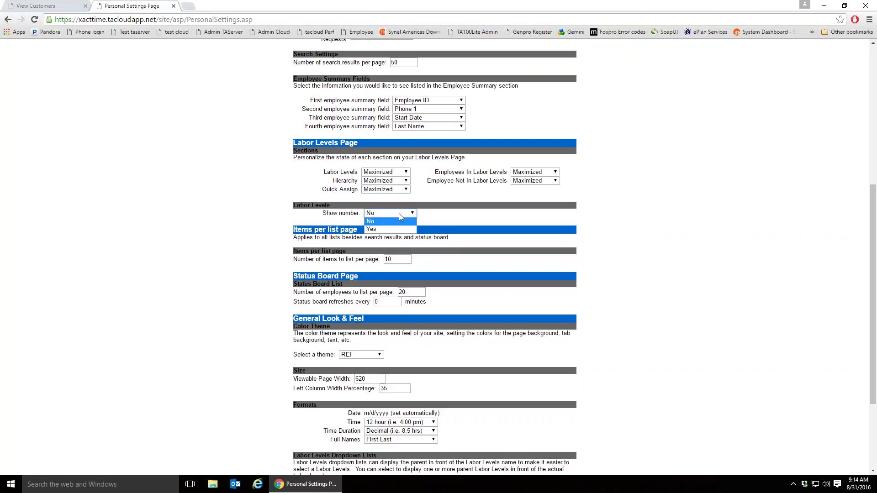
left_click(475, 221)
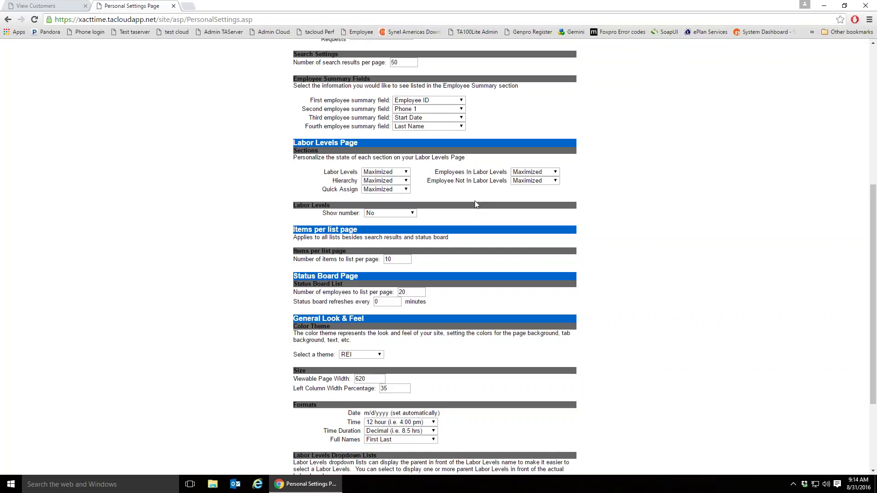
left_click(389, 213)
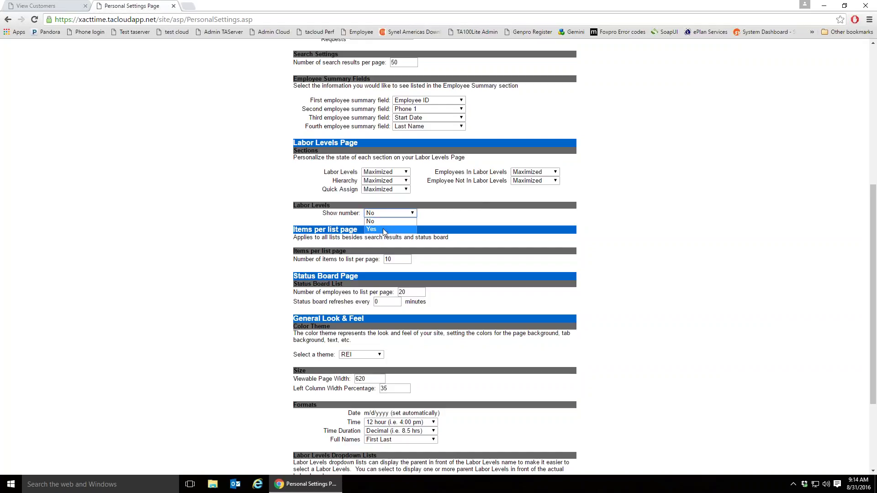
left_click(384, 230)
left_click(456, 223)
scroll(548, 285, "down", 1)
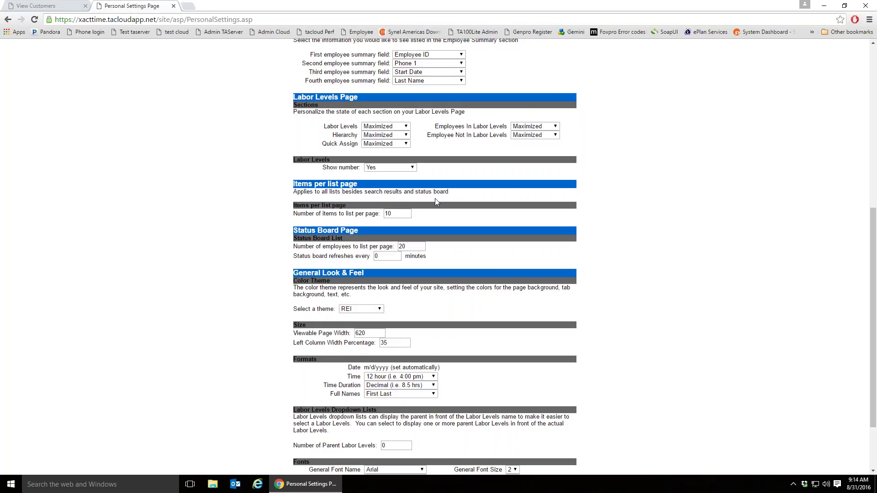
scroll(435, 198, "up", 2)
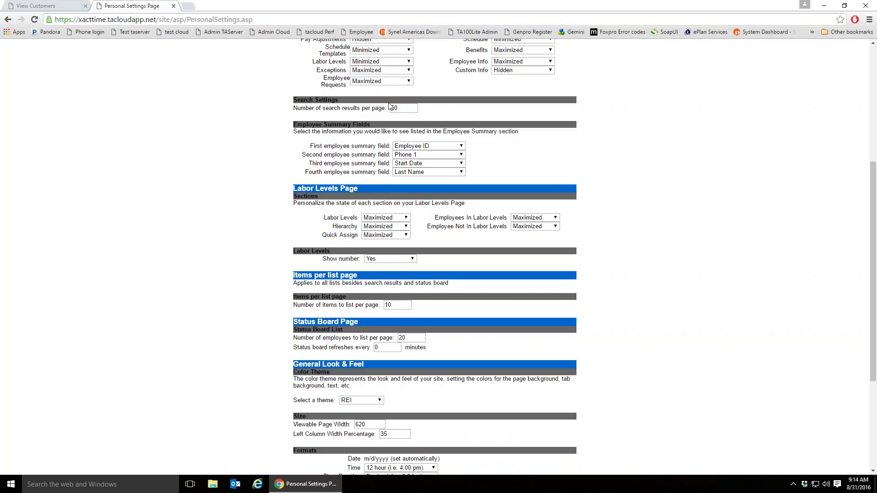
scroll(434, 256, "down", 2)
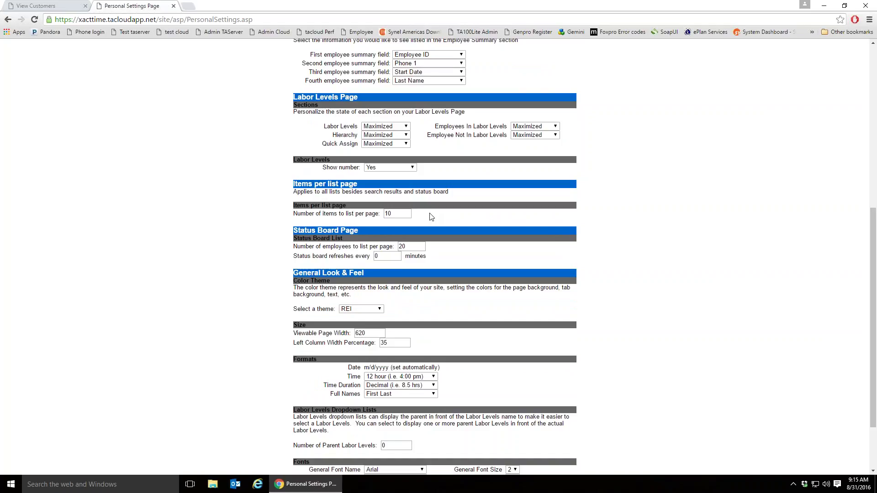
double_click(394, 213)
left_click(398, 216)
left_click(483, 221)
scroll(457, 226, "down", 1)
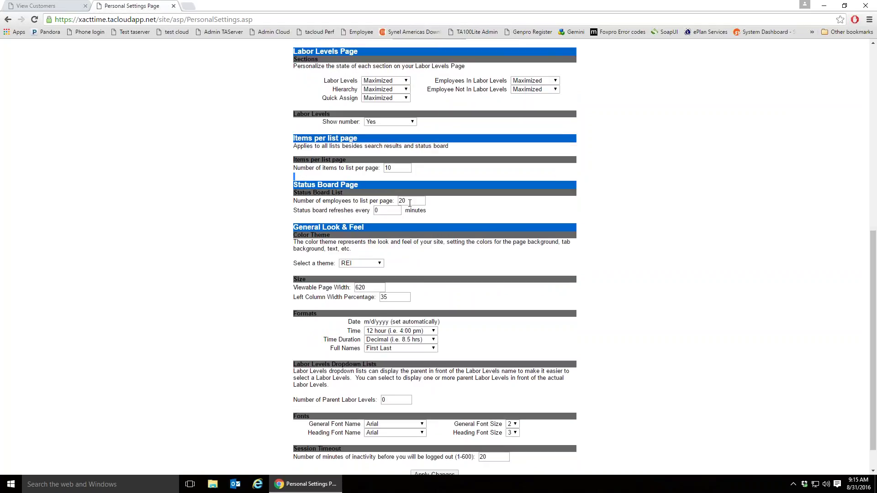
scroll(393, 121, "up", 8)
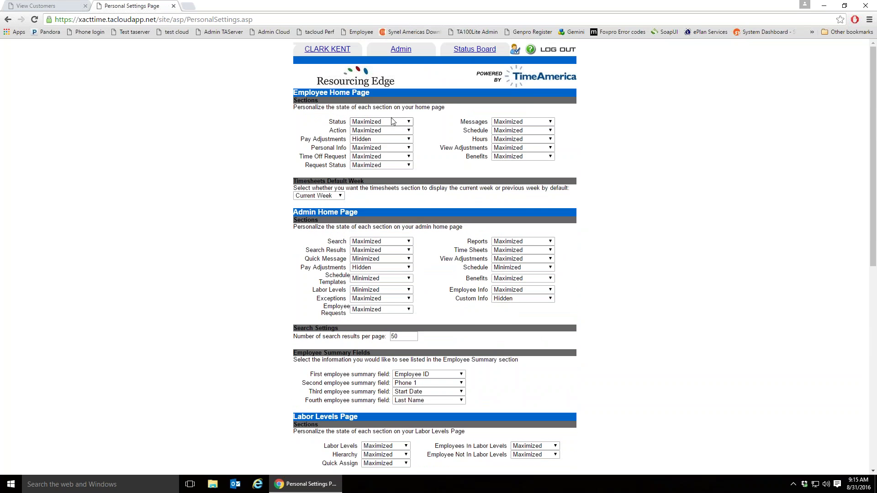
scroll(430, 128, "down", 1)
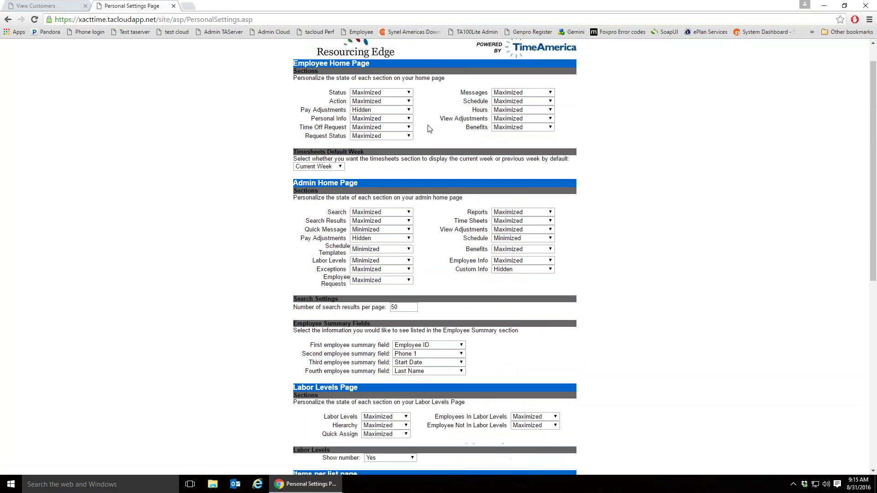
scroll(430, 129, "down", 2)
scroll(424, 136, "down", 6)
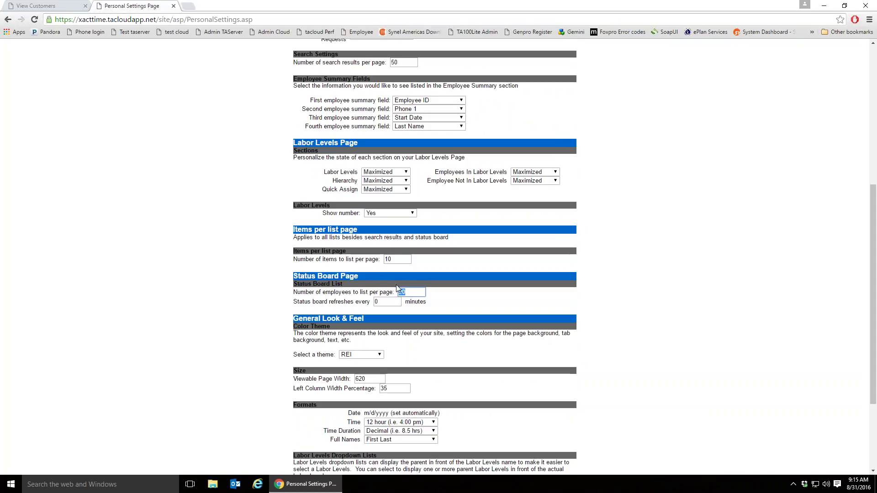
scroll(478, 307, "down", 1)
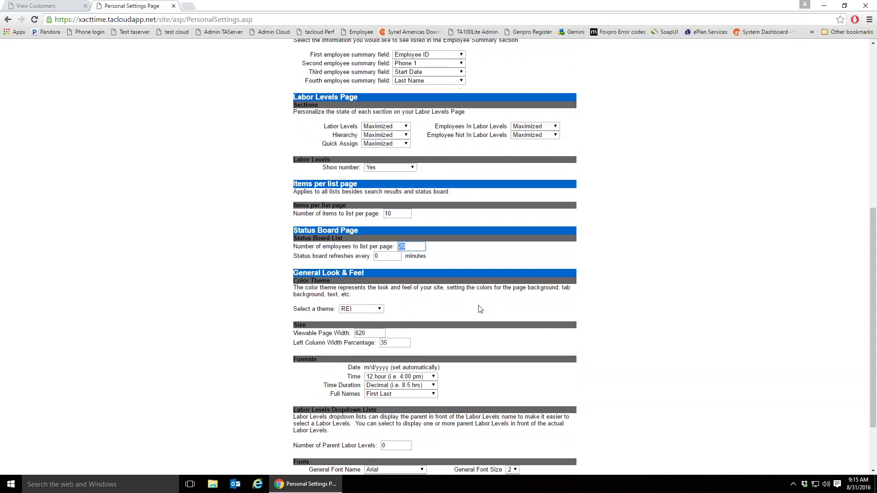
key("Tab")
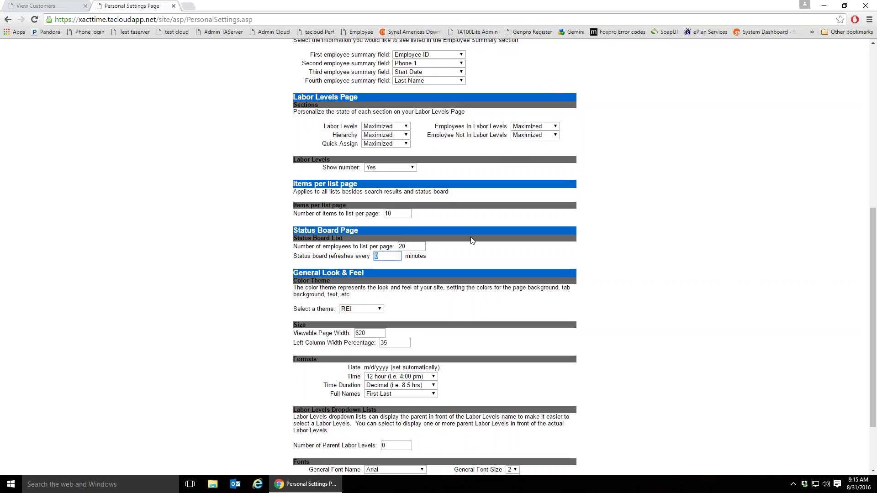
scroll(494, 234, "down", 1)
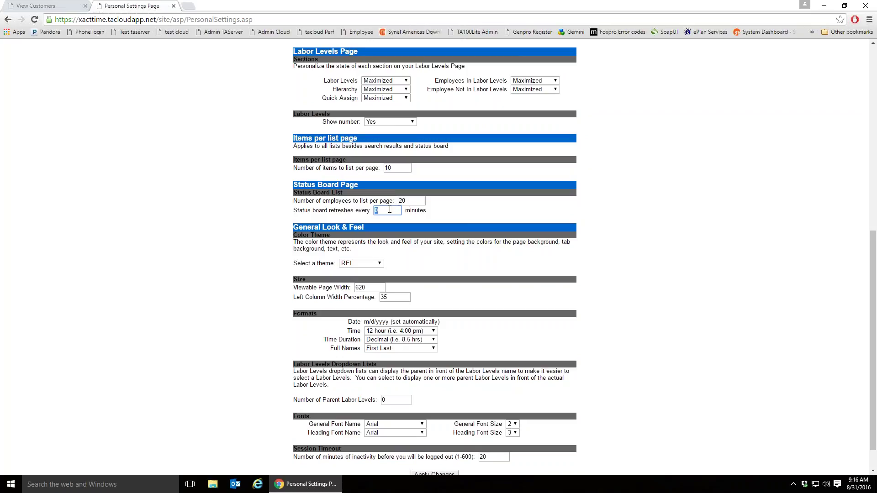
scroll(438, 229, "down", 1)
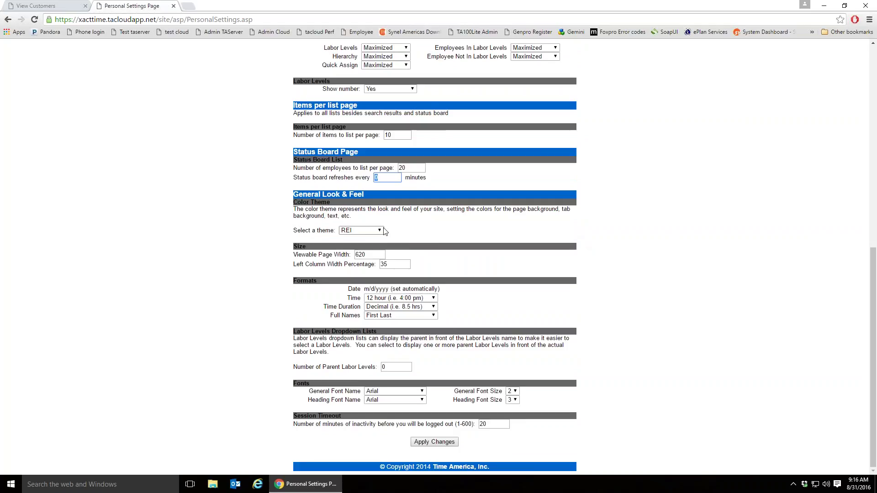
left_click(361, 230)
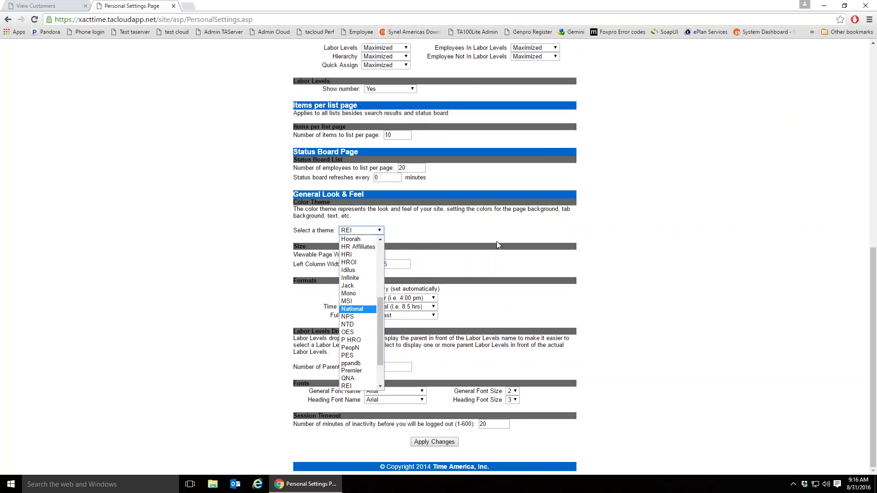
left_click(478, 233)
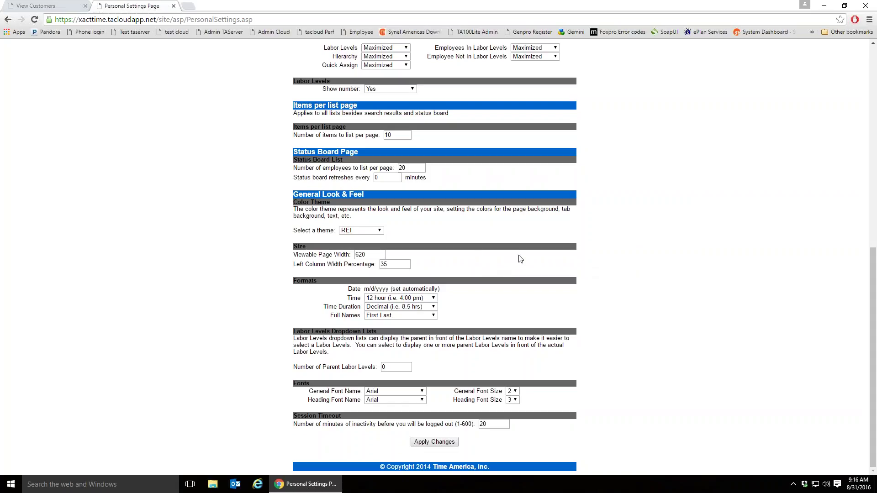
left_click_drag(372, 255, 307, 251)
left_click(387, 298)
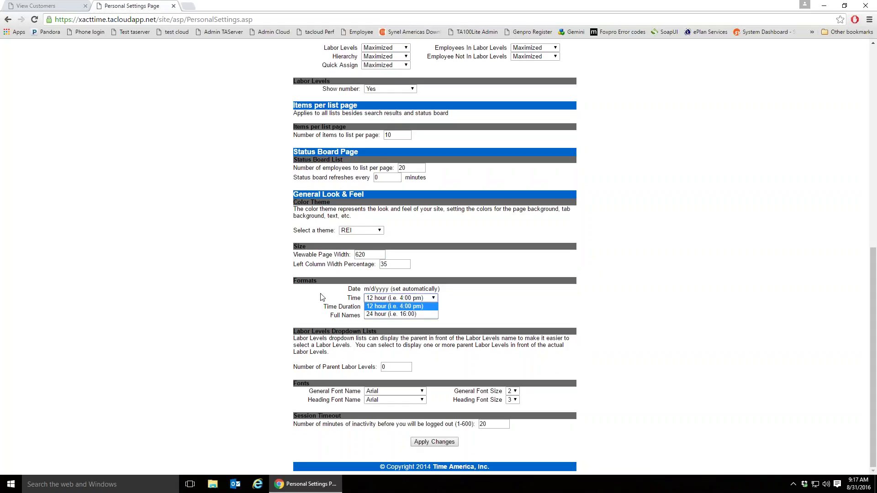
left_click(323, 298)
left_click(403, 307)
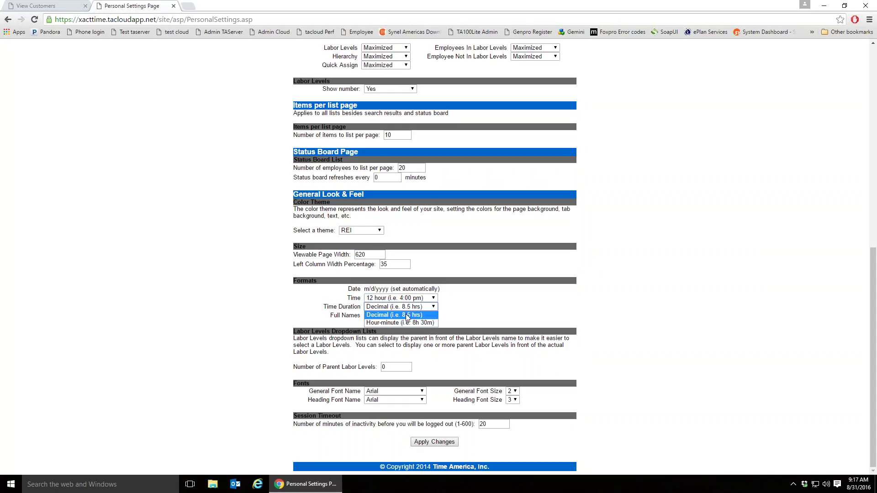
left_click(401, 298)
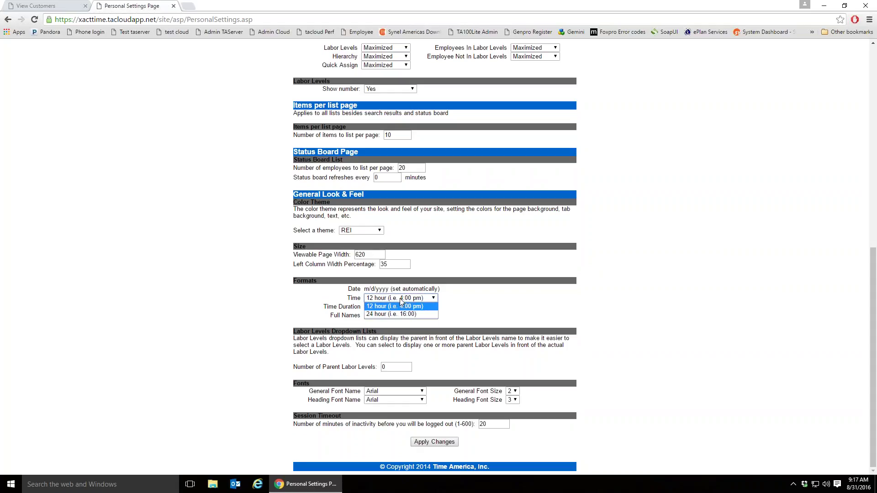
left_click(407, 323)
left_click(371, 318)
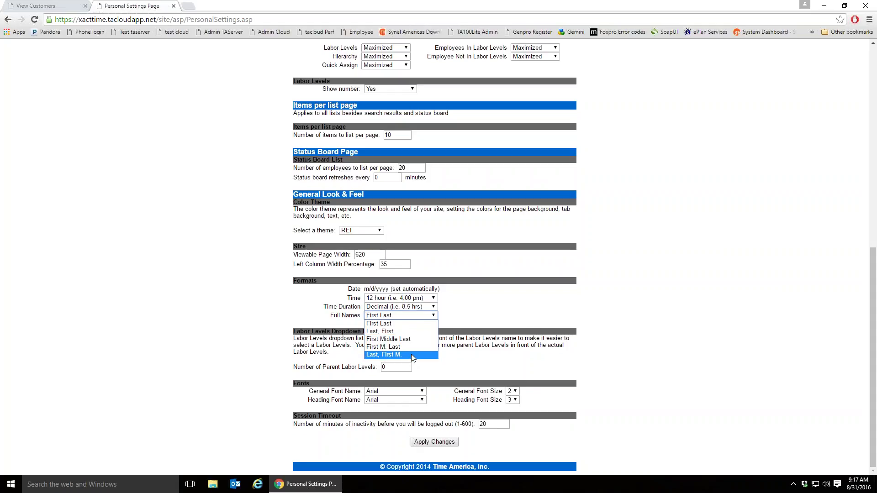
left_click(384, 324)
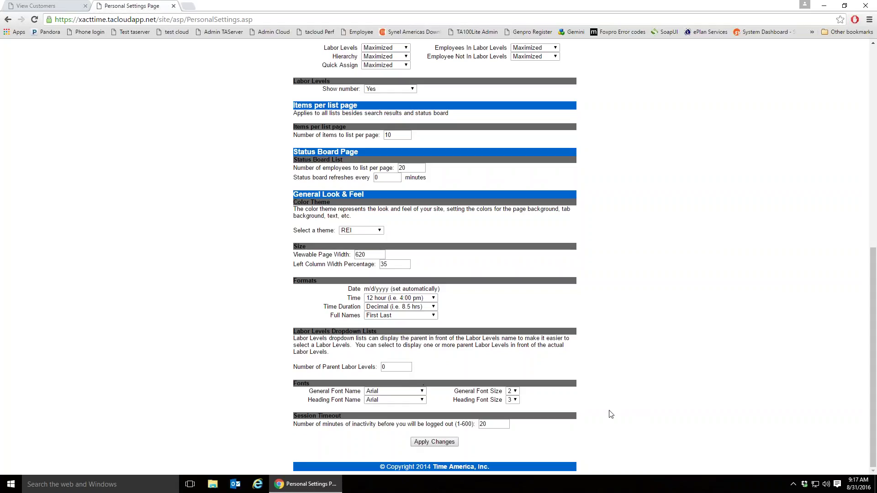
left_click(390, 389)
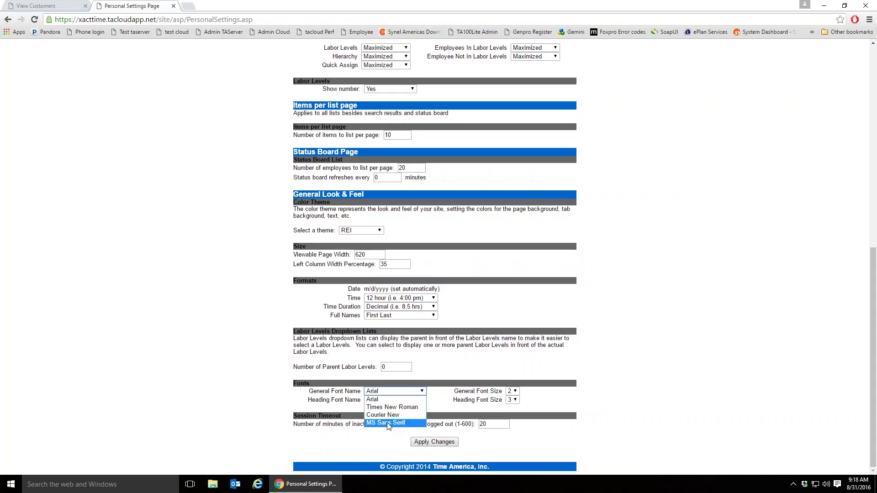
left_click(678, 388)
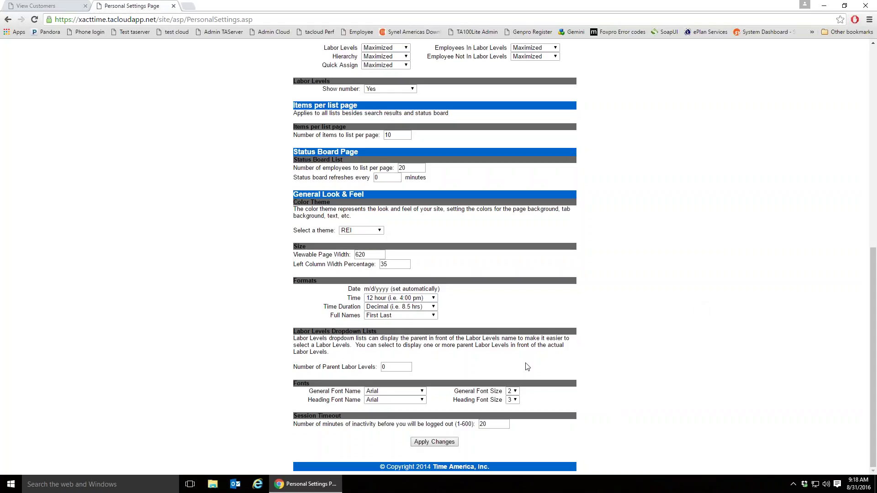
left_click(515, 391)
left_click(627, 396)
double_click(490, 424)
left_click(501, 424)
left_click_drag(491, 424, 450, 422)
- Review Personal Settings, select the Session Timeout value, and apply the changes
scroll(598, 393, "up", 2)
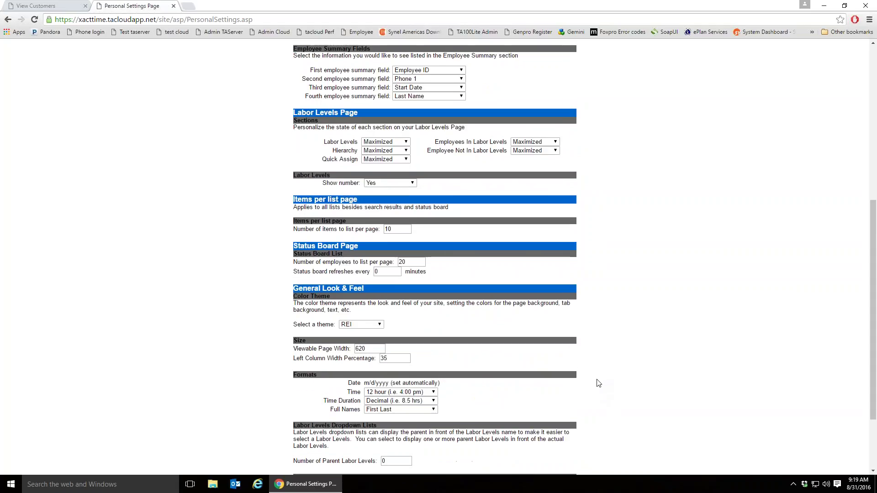
scroll(599, 384, "up", 2)
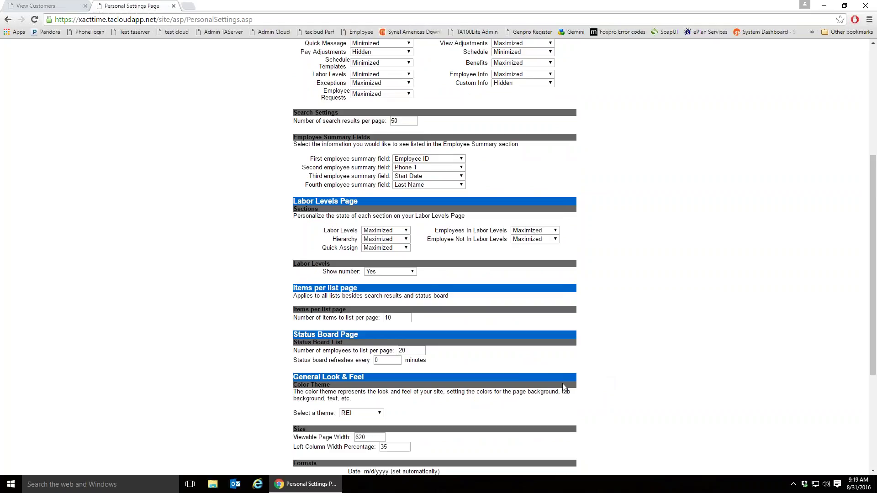
scroll(563, 383, "up", 5)
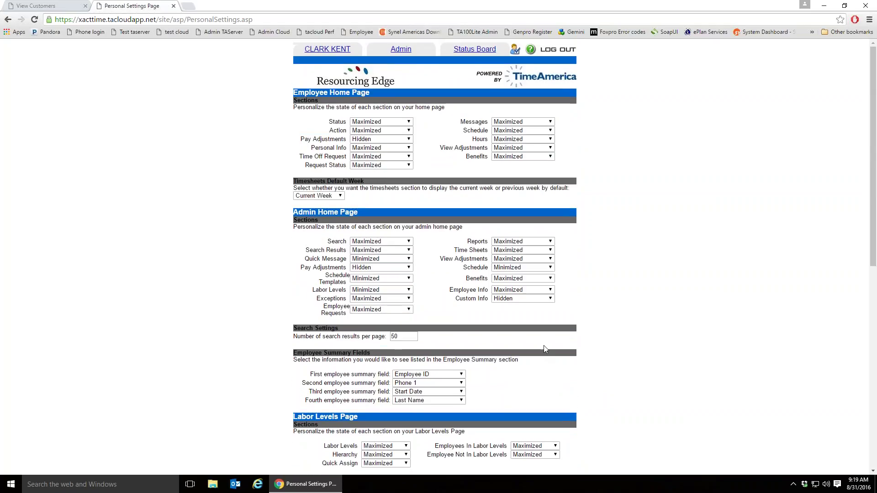
scroll(566, 344, "down", 3)
scroll(566, 343, "down", 6)
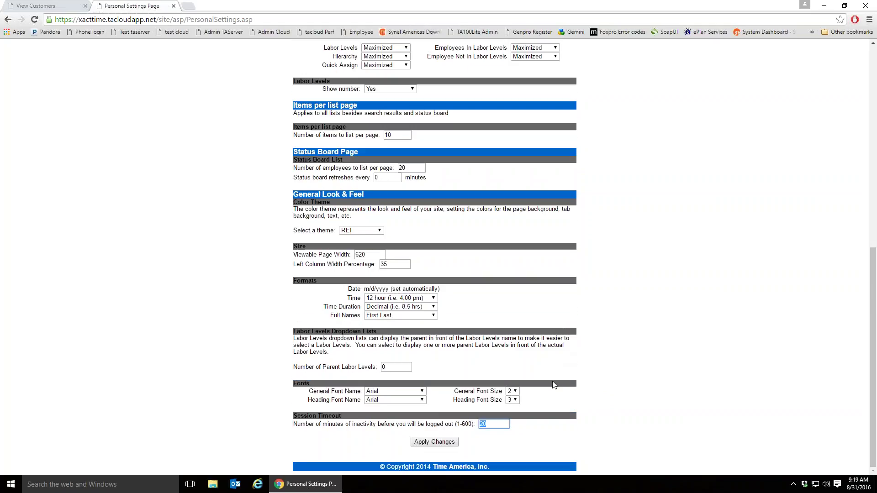
double_click(493, 423)
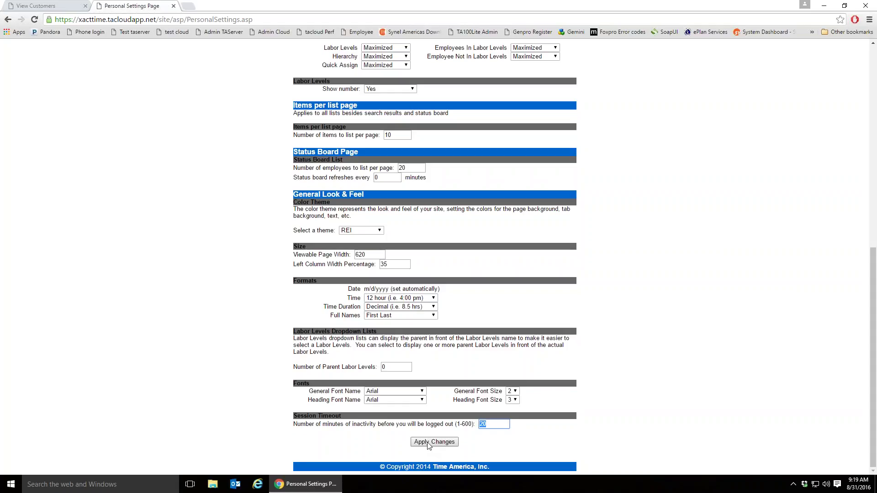
left_click(429, 444)
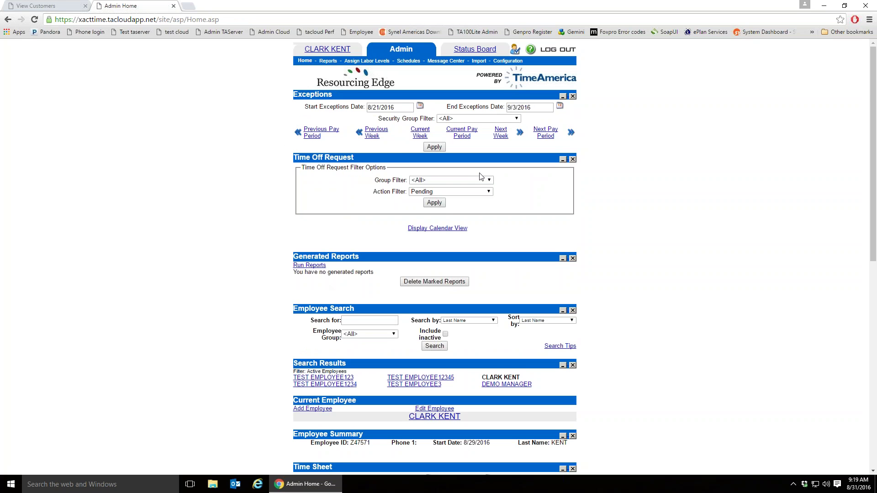
scroll(541, 247, "down", 5)
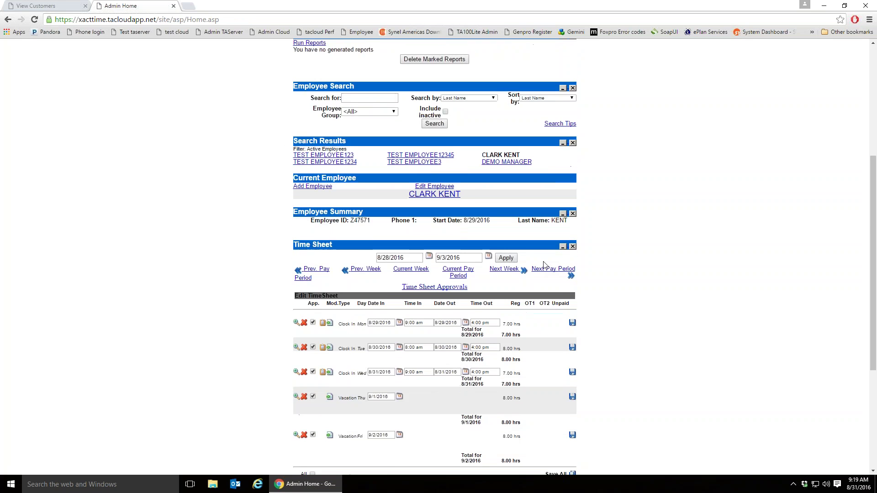
scroll(544, 265, "down", 3)
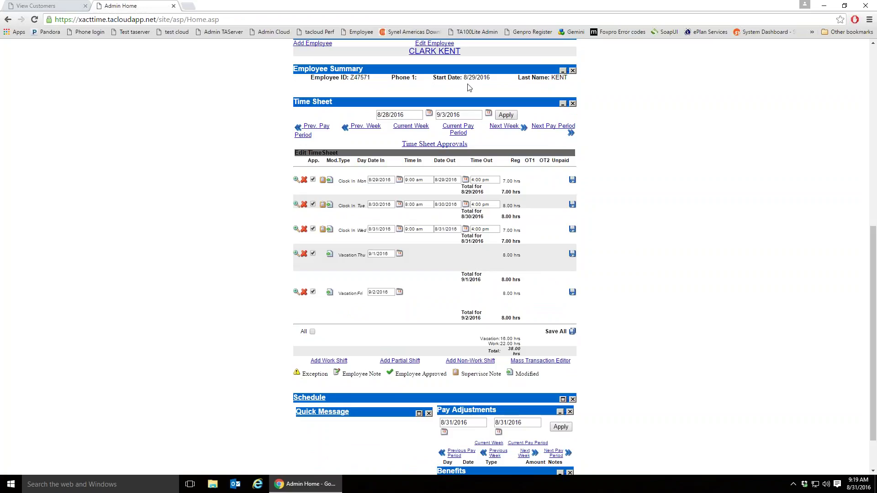
scroll(411, 228, "down", 2)
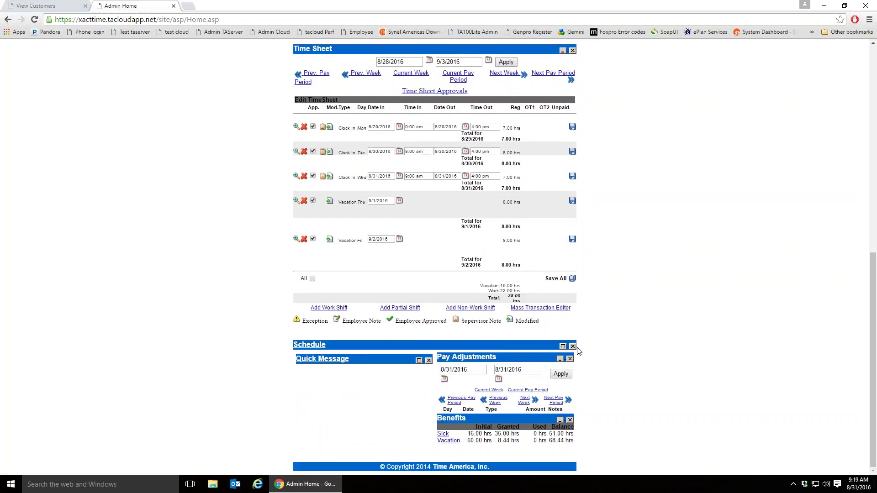
scroll(636, 304, "up", 8)
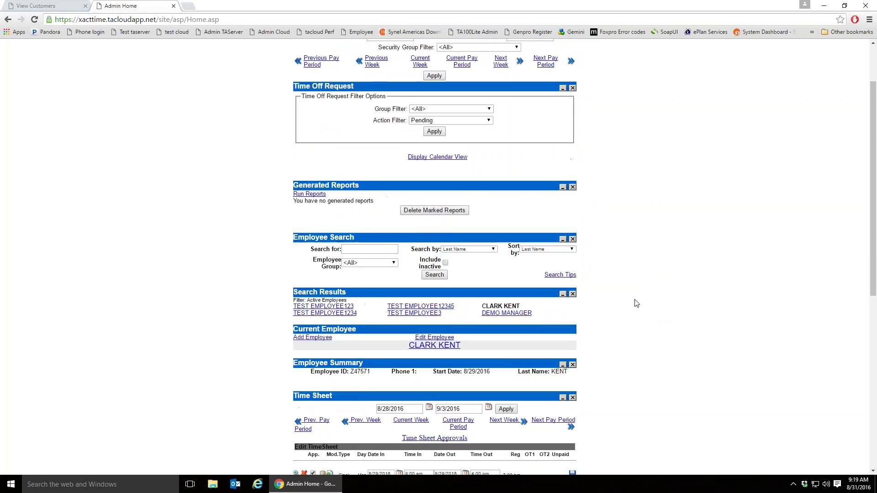
scroll(637, 301, "up", 2)
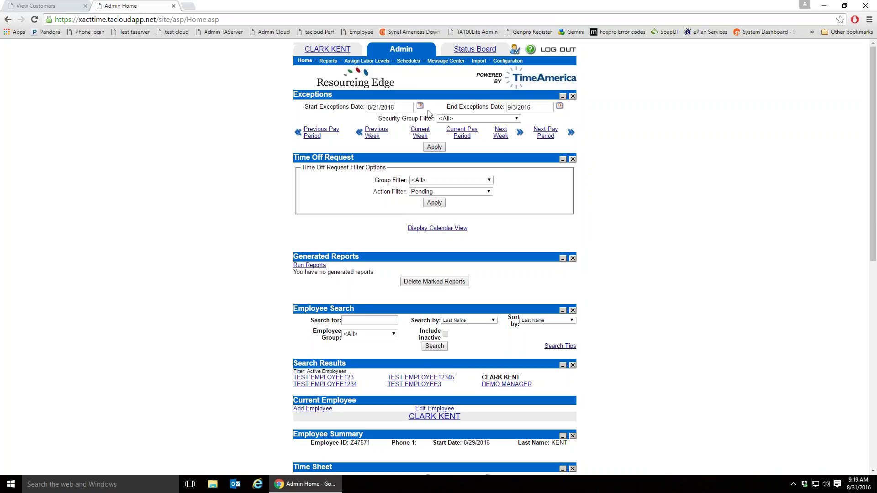
scroll(565, 235, "down", 3)
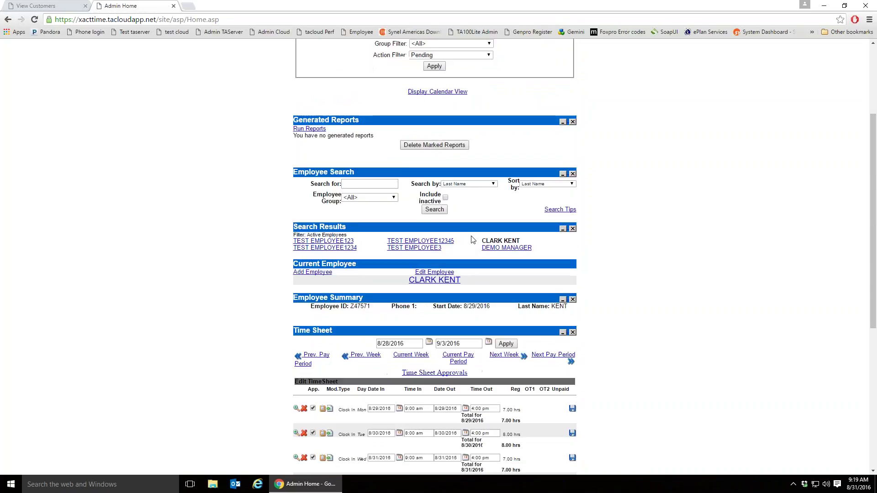
scroll(473, 240, "down", 6)
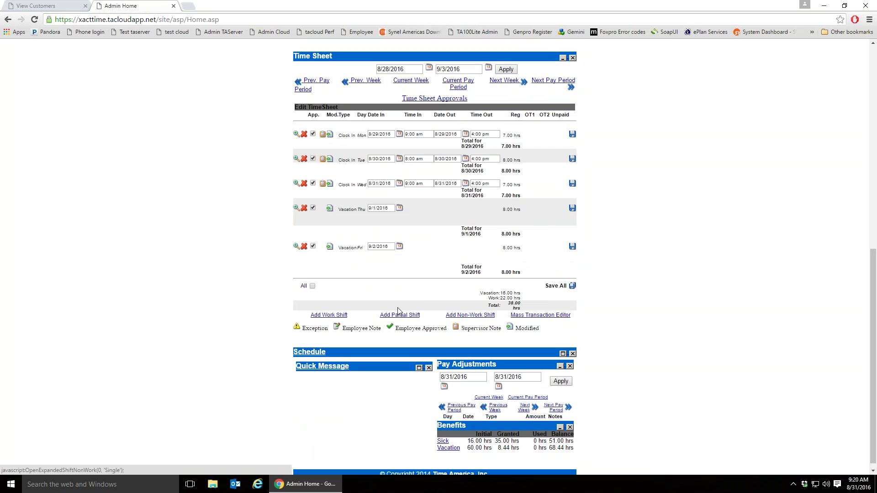
scroll(405, 299, "up", 3)
scroll(399, 304, "up", 6)
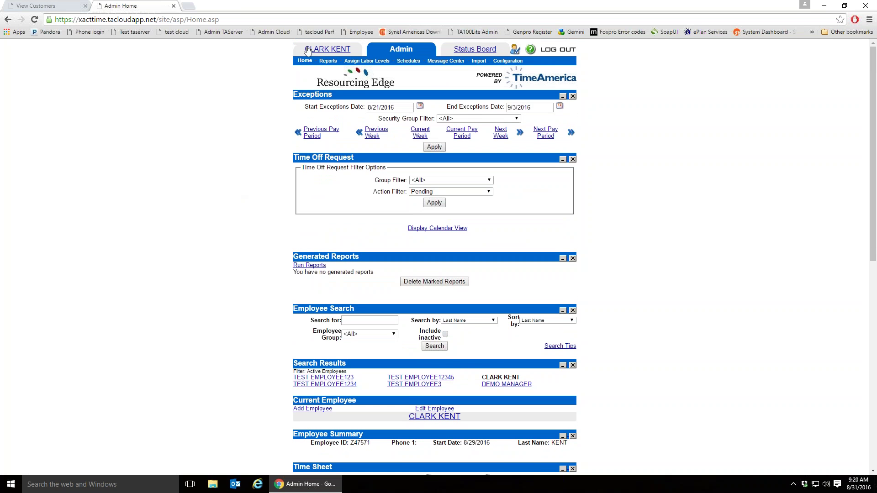
- On the employee's own home page, select all time-sheet modification messages and delete them
left_click(326, 49)
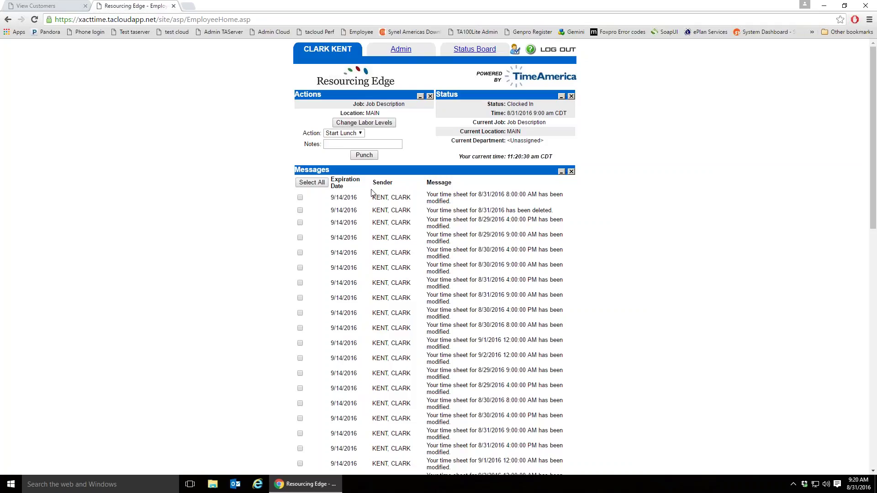
scroll(375, 215, "down", 4)
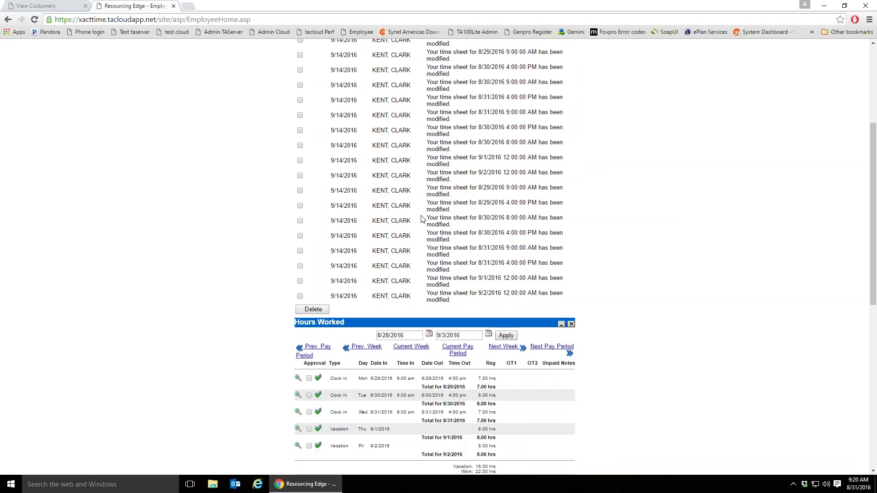
scroll(413, 233, "up", 3)
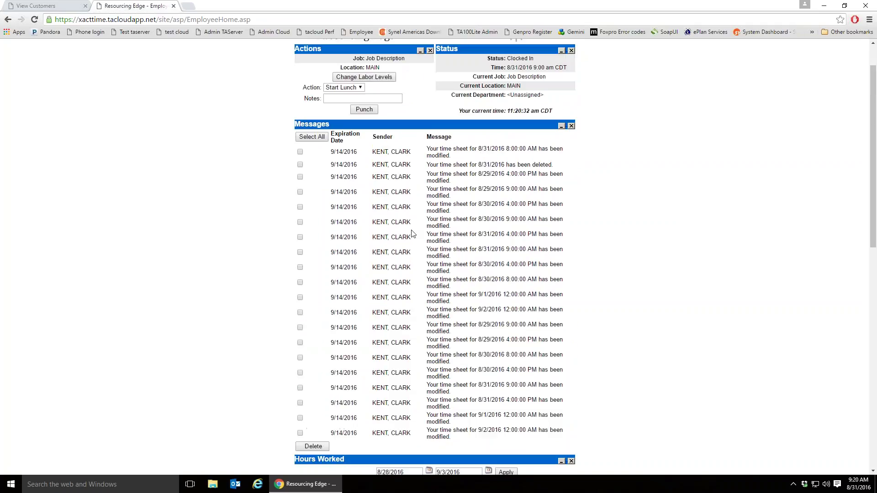
left_click(312, 137)
left_click_drag(330, 152, 358, 152)
left_click_drag(432, 189, 545, 188)
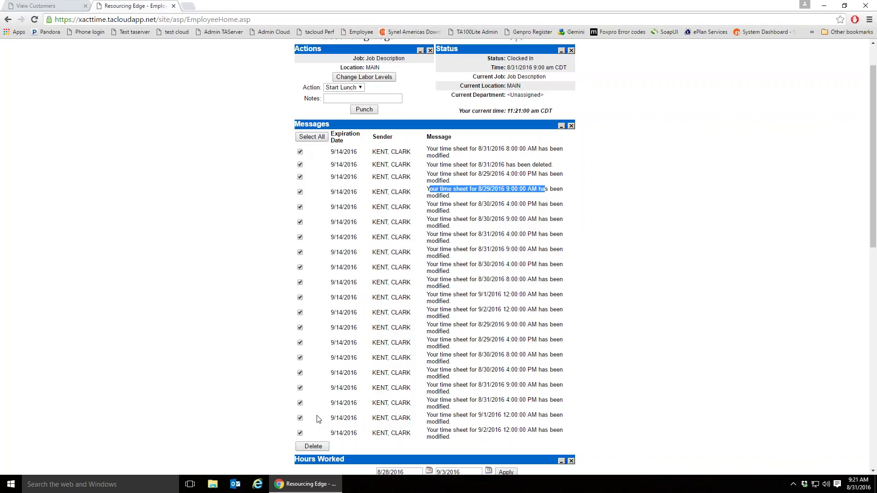
left_click(314, 446)
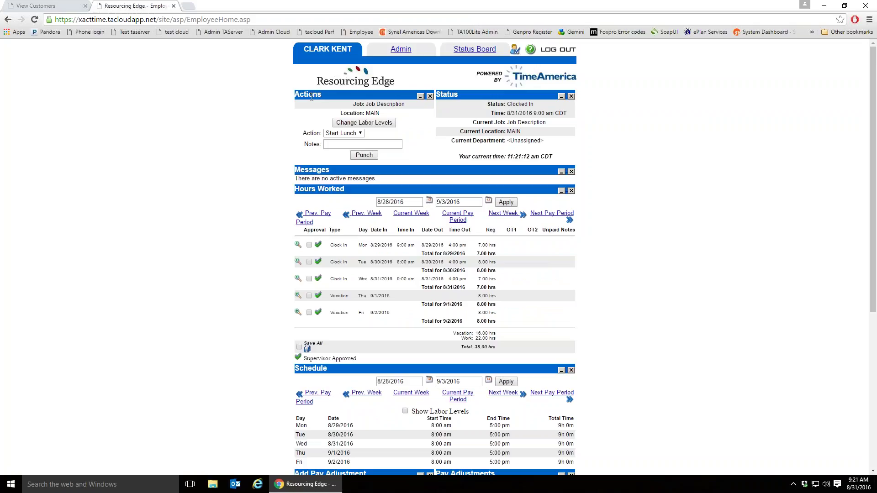
left_click(353, 135)
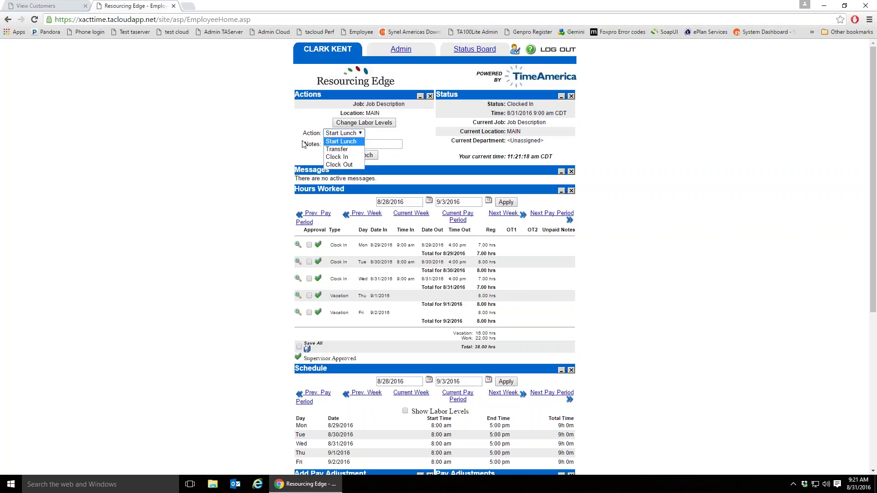
left_click(230, 139)
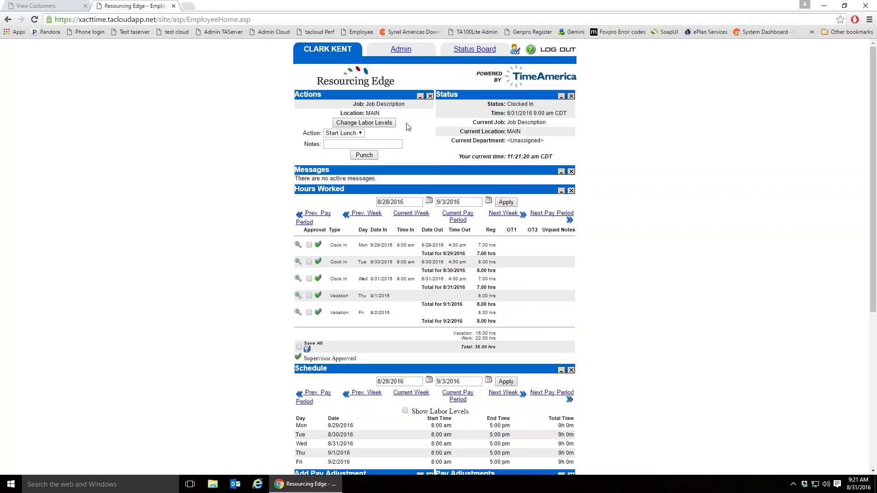
left_click(359, 123)
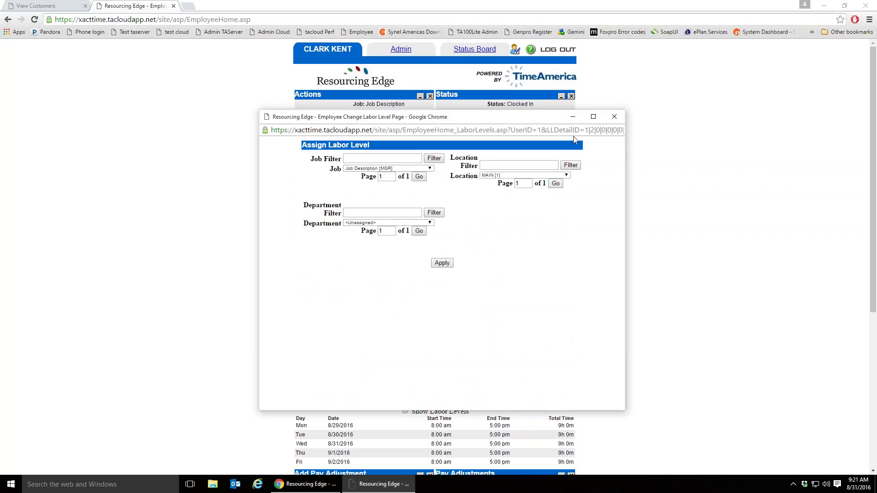
left_click(615, 117)
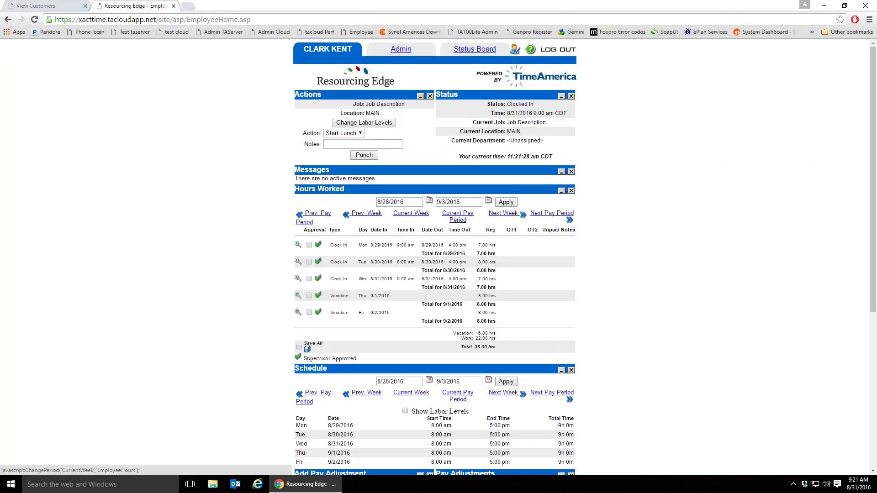
left_click(330, 134)
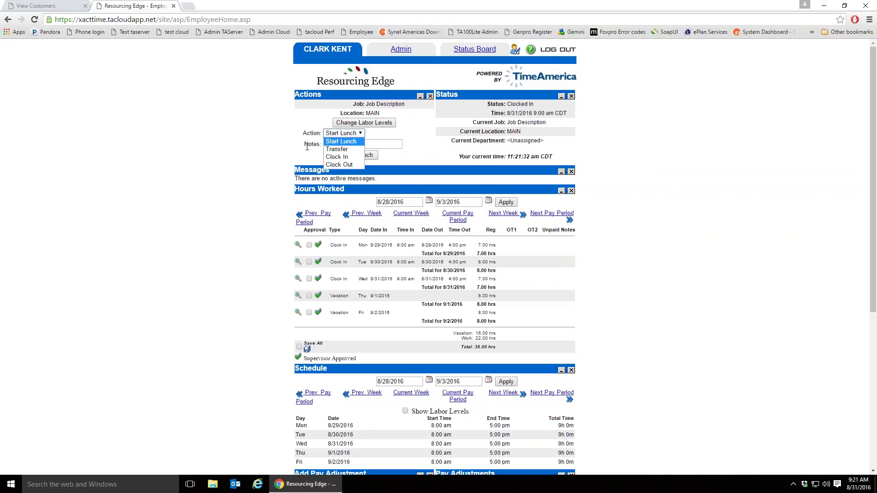
left_click(267, 170)
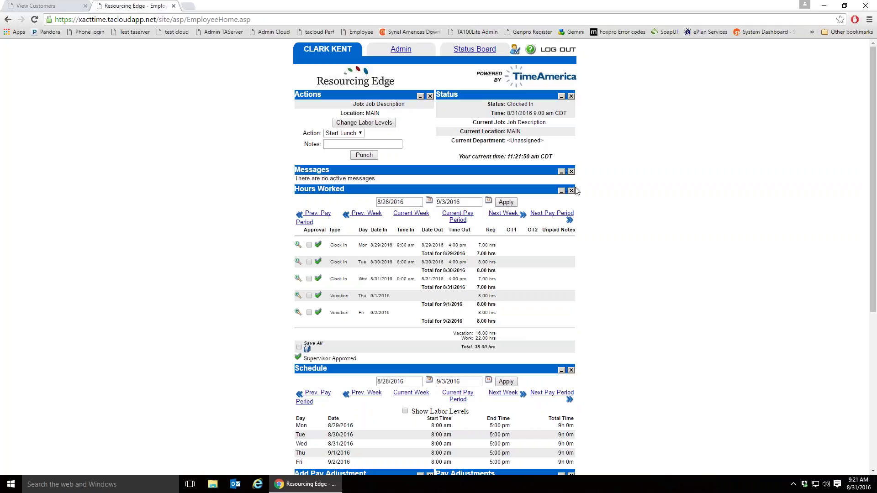
left_click_drag(506, 156, 548, 157)
scroll(435, 227, "down", 1)
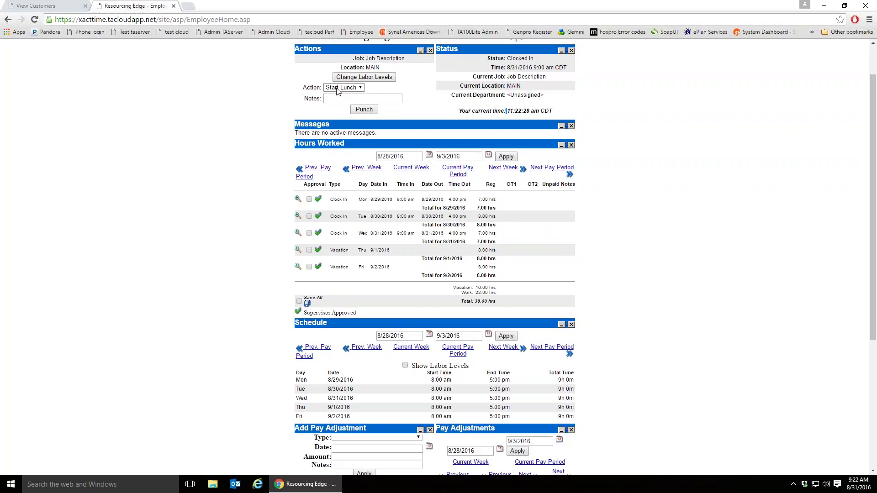
- Set the punch action to Start Lunch with the note 'short lunch'
left_click(339, 90)
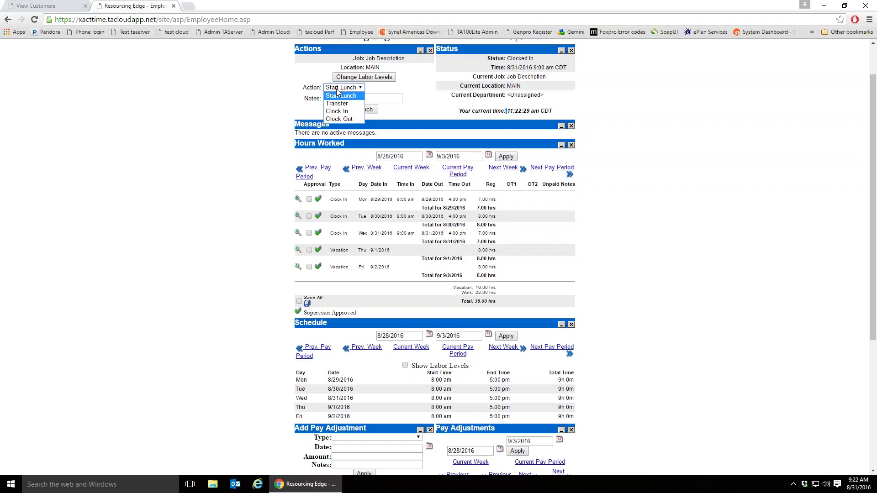
left_click(342, 119)
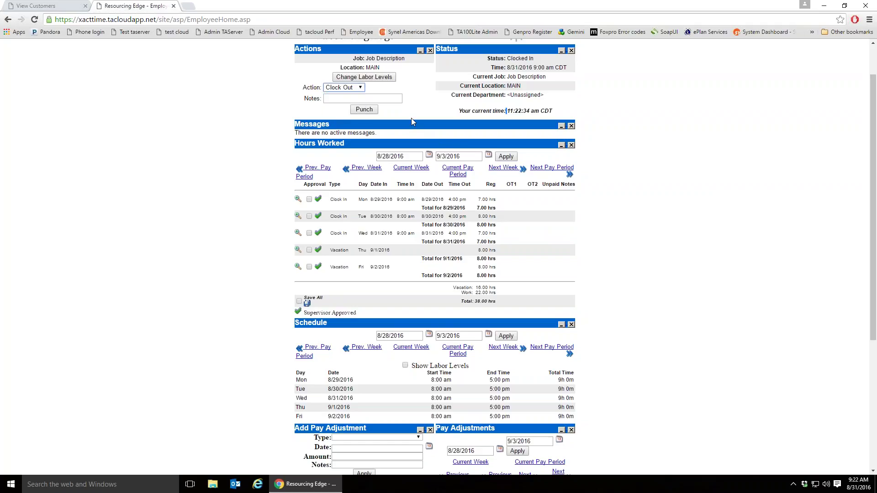
left_click(343, 89)
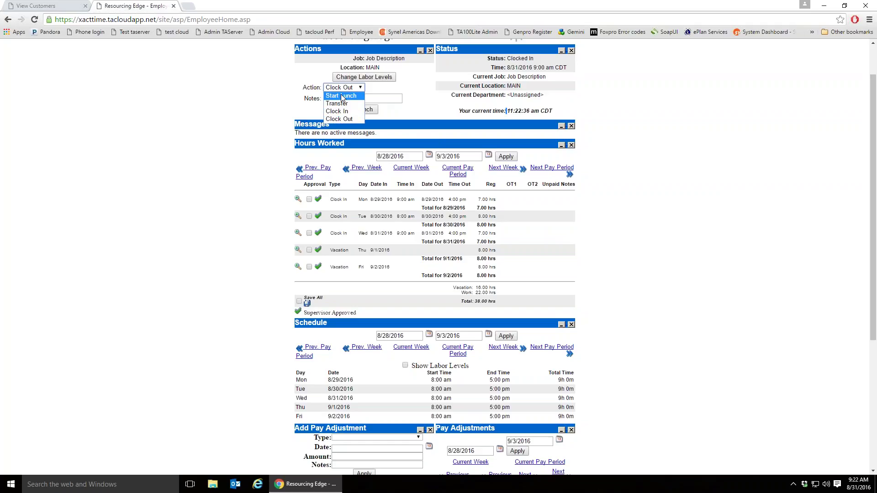
left_click(342, 97)
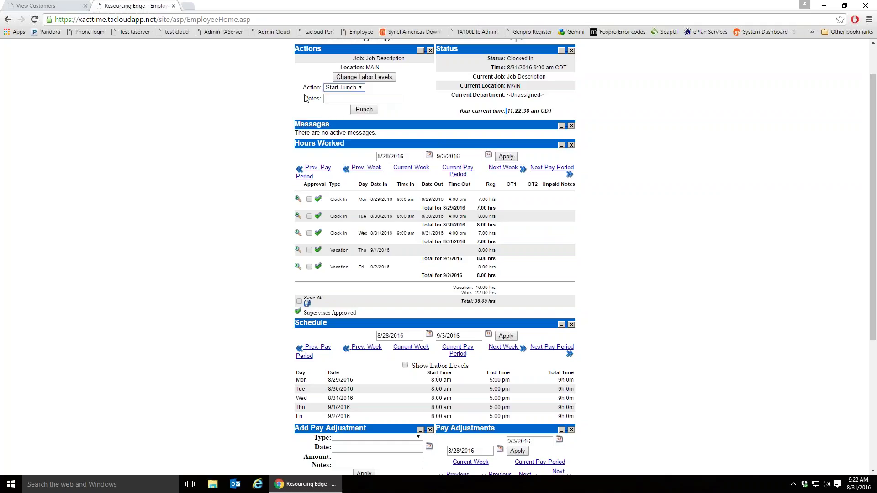
left_click(329, 98)
left_click(338, 98)
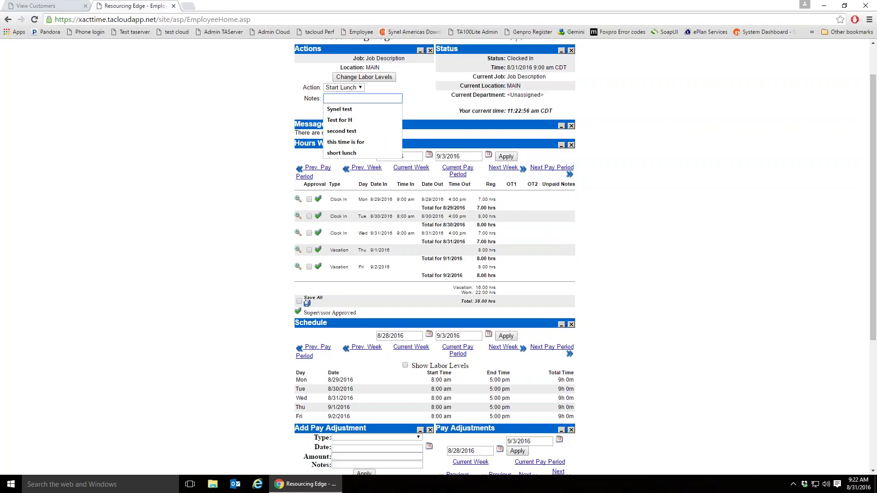
type("short lunch")
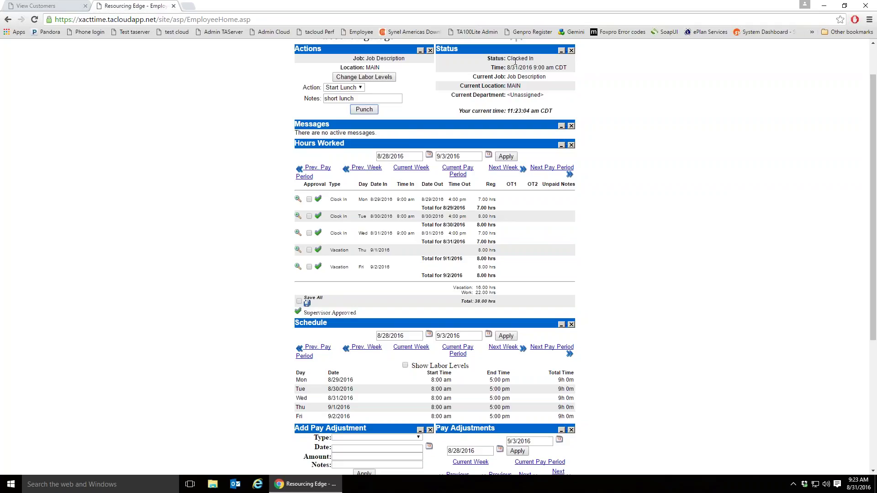
- Record the Start Lunch punch and confirm the 'Punch was saved' alert
left_click_drag(507, 58, 564, 68)
left_click_drag(506, 77, 545, 96)
left_click(375, 112)
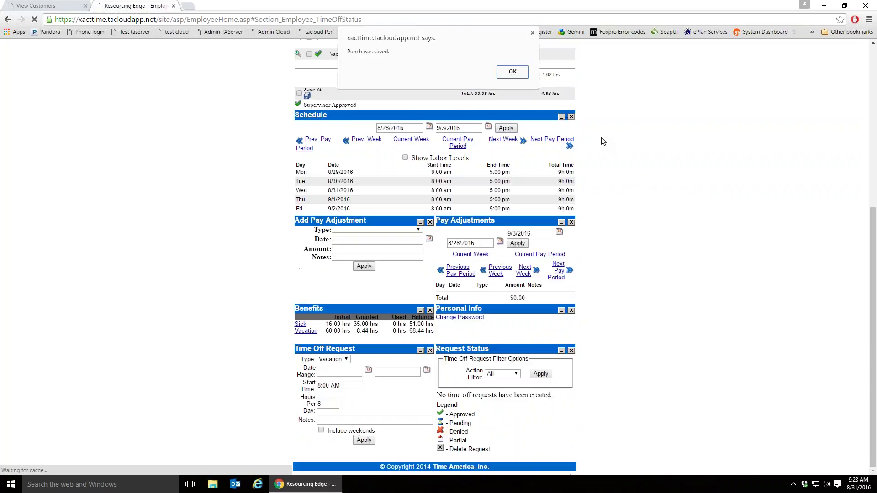
left_click(512, 72)
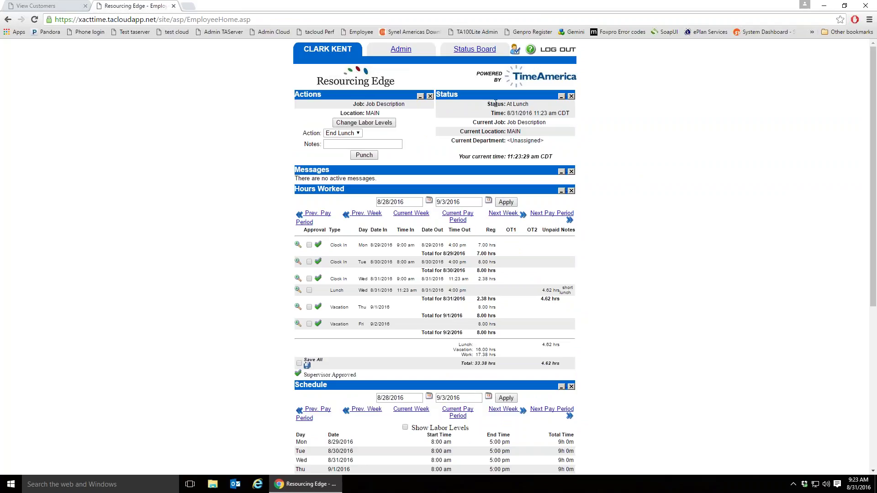
left_click_drag(495, 104, 526, 104)
left_click_drag(534, 114, 544, 117)
scroll(393, 220, "down", 2)
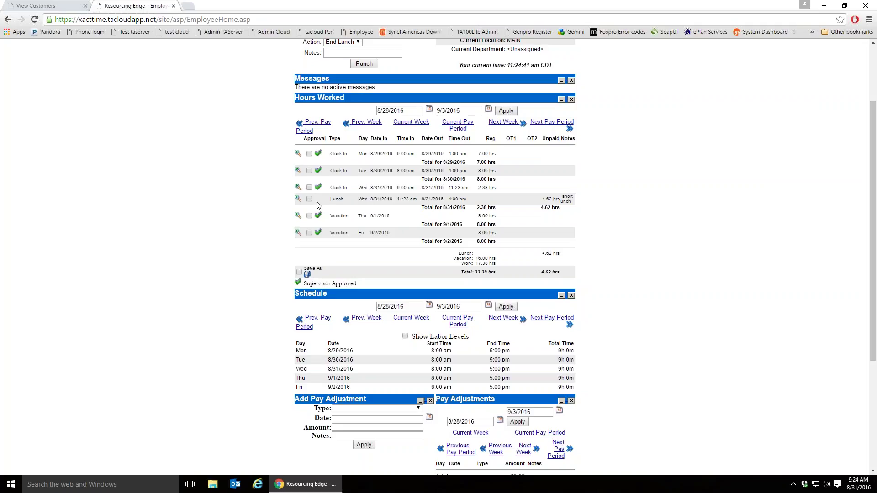
left_click(298, 154)
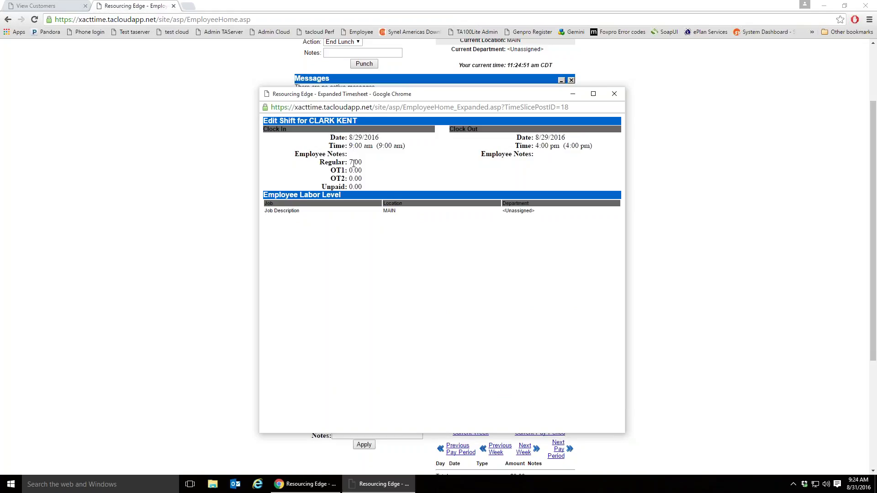
left_click_drag(377, 144, 406, 146)
left_click(397, 157)
left_click_drag(529, 145, 595, 146)
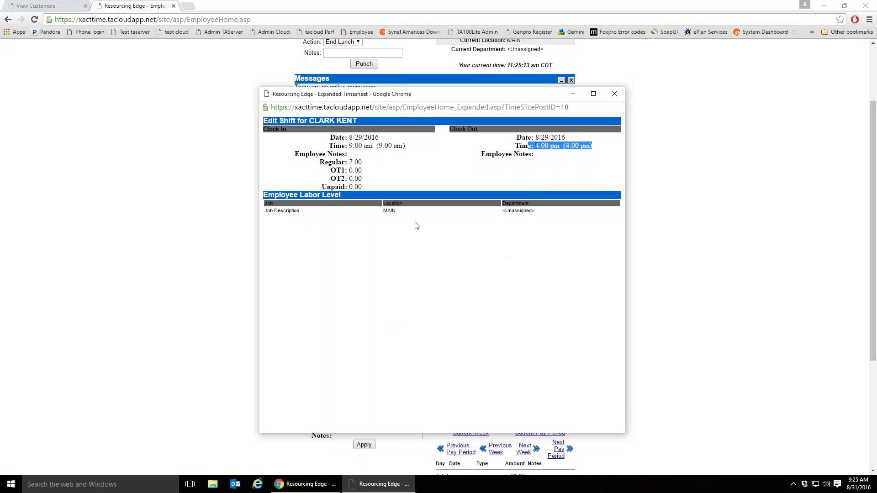
left_click(614, 94)
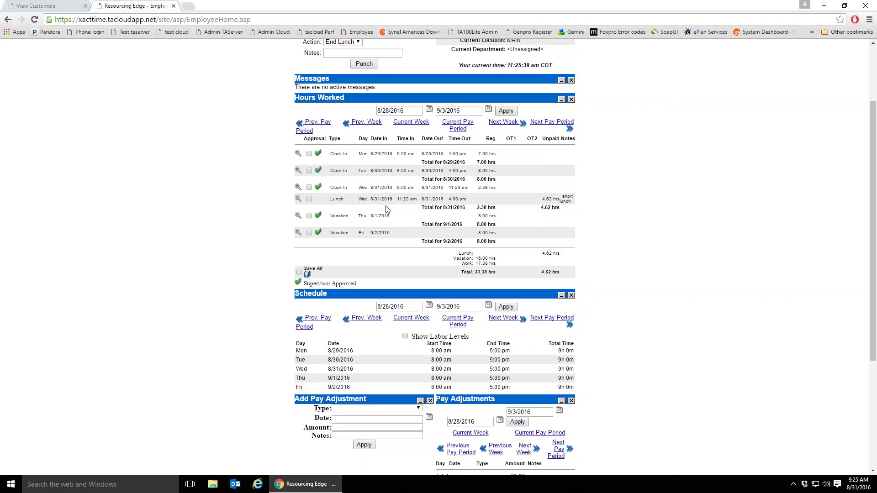
- Punch End Lunch and confirm the saved-punch alert
left_click_drag(364, 199, 393, 199)
left_click(452, 199)
left_click_drag(452, 200, 470, 201)
scroll(536, 220, "up", 3)
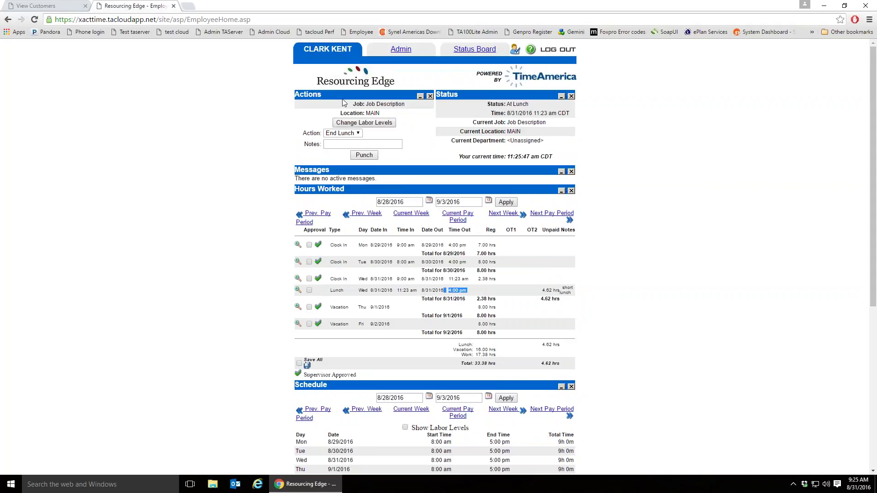
left_click(364, 156)
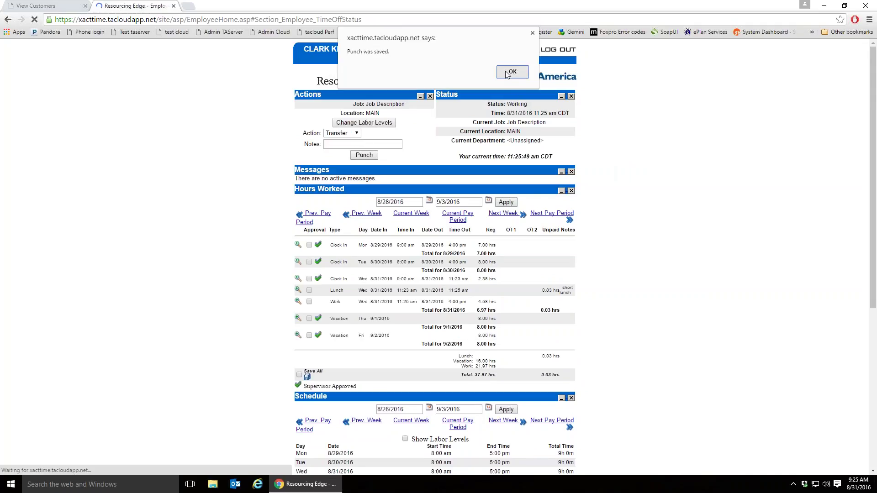
left_click(508, 72)
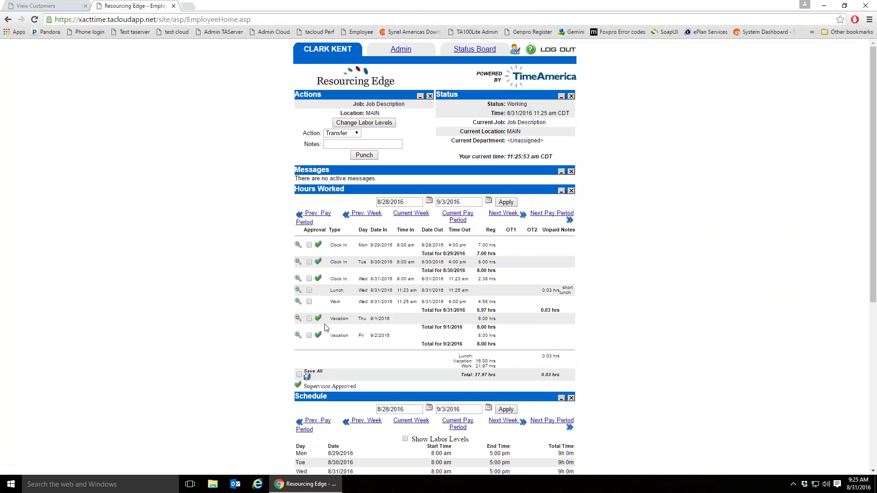
- Review the new 4.58 hrs Work entry, then approve all Hours Worked entries with Save All
left_click_drag(330, 301, 432, 301)
left_click_drag(543, 290, 560, 290)
left_click_drag(480, 303, 499, 303)
left_click_drag(357, 278, 574, 319)
left_click(503, 303)
scroll(475, 320, "down", 3)
scroll(466, 283, "up", 2)
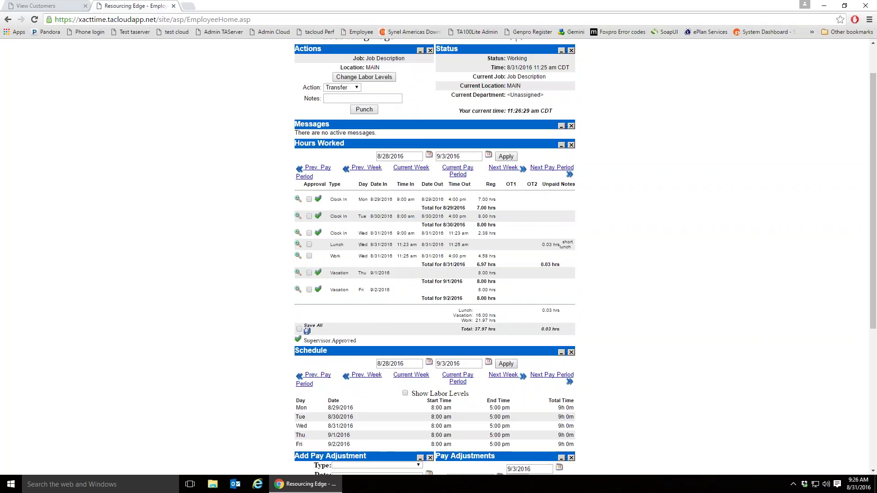
left_click(299, 329)
left_click(307, 333)
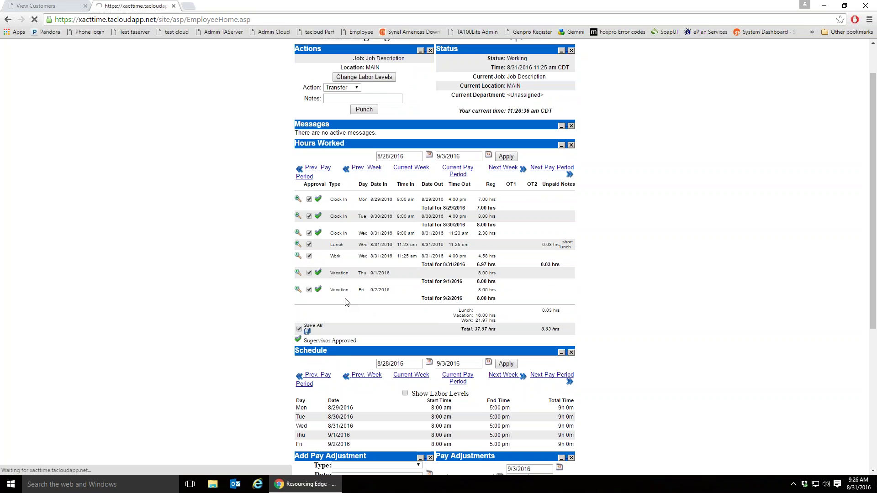
- Go to the Admin home page and bring its Time Sheet into view
scroll(370, 264, "up", 2)
scroll(370, 265, "up", 3)
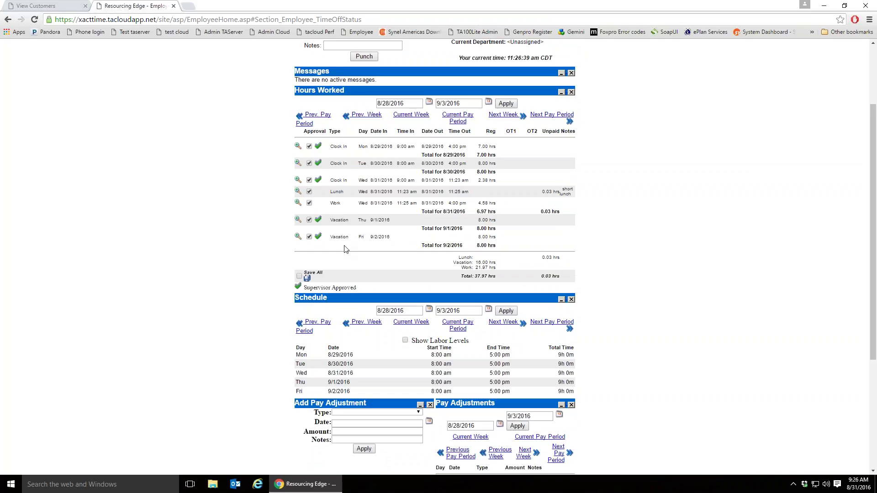
scroll(345, 249, "up", 3)
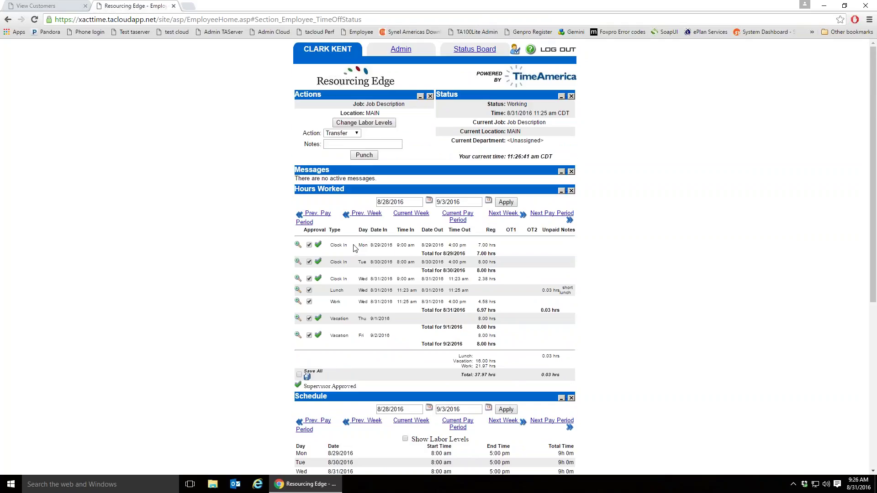
left_click(401, 49)
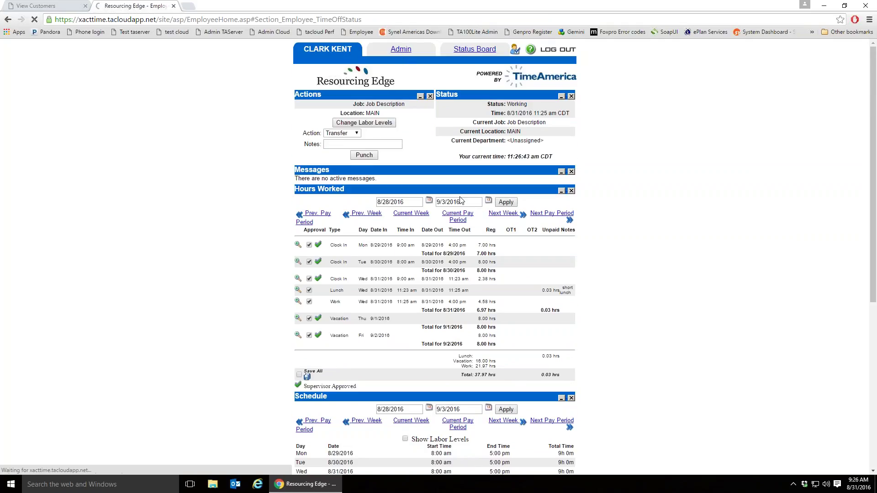
scroll(371, 362, "down", 8)
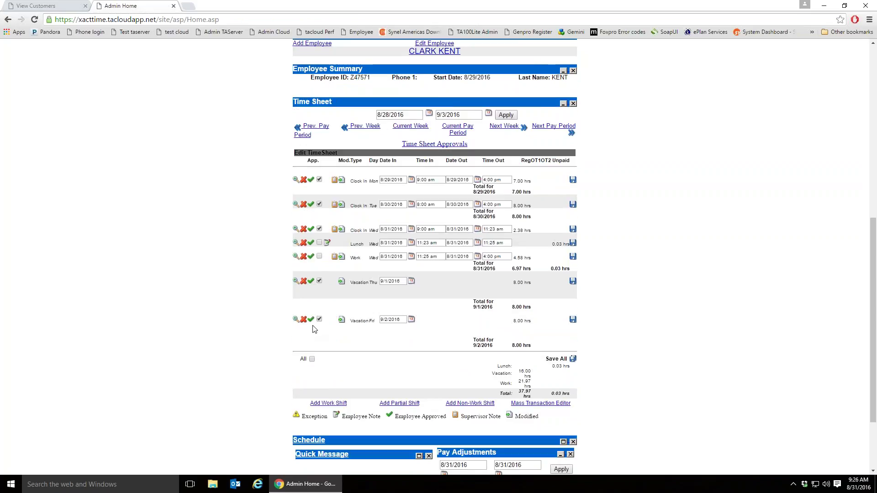
scroll(344, 276, "up", 1)
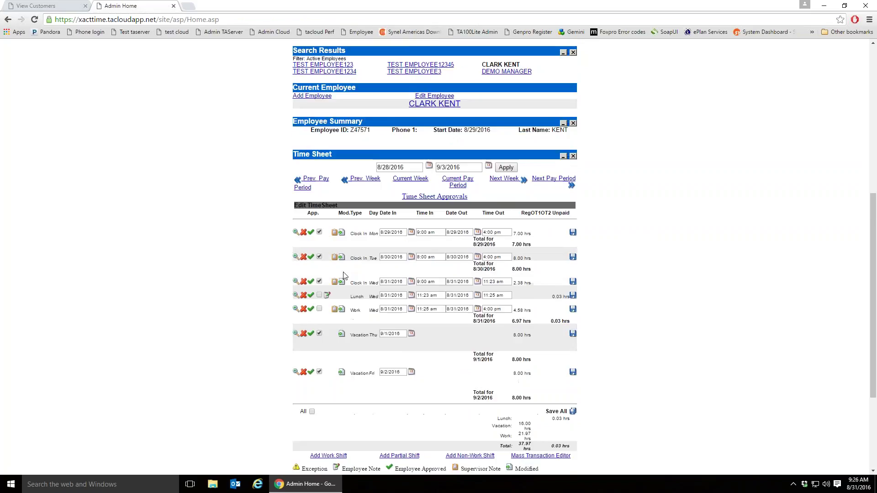
scroll(344, 276, "up", 6)
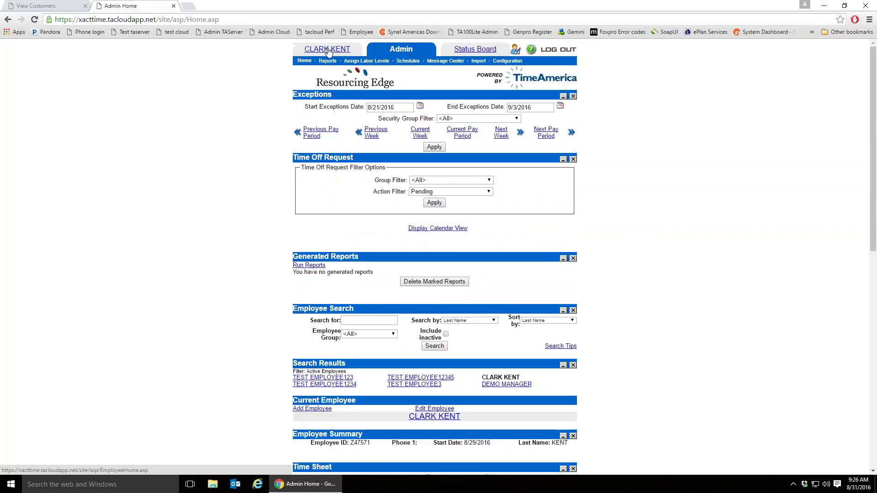
left_click(328, 50)
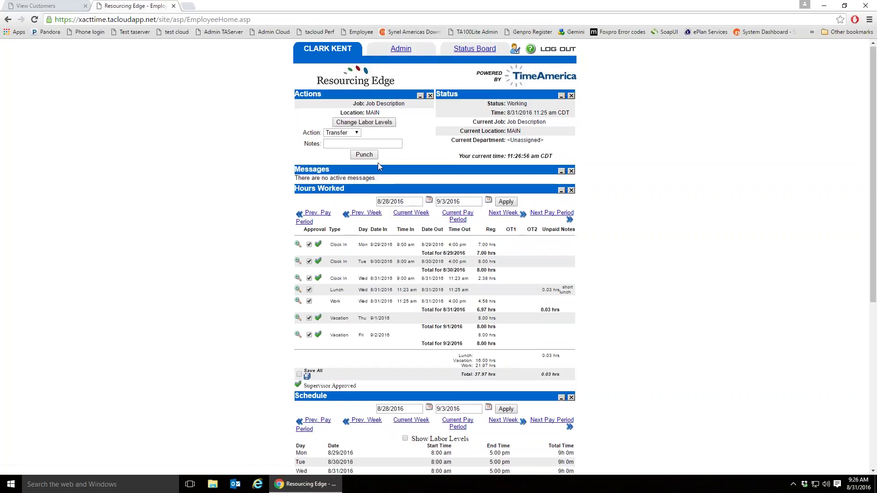
scroll(378, 165, "down", 3)
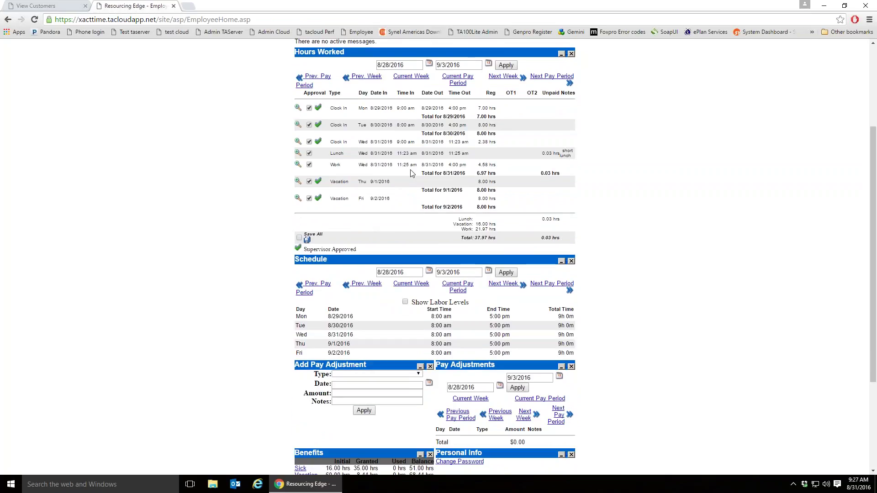
scroll(517, 248, "down", 2)
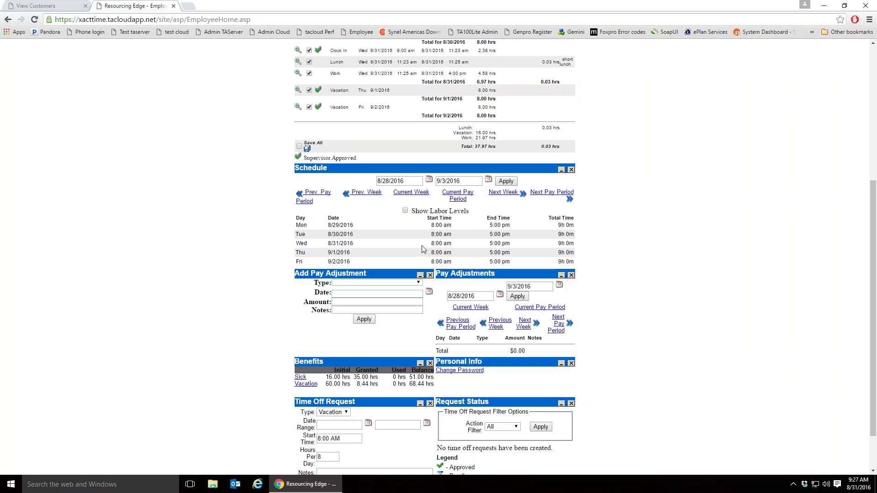
left_click(406, 211)
left_click(406, 211)
left_click(364, 283)
left_click(540, 308)
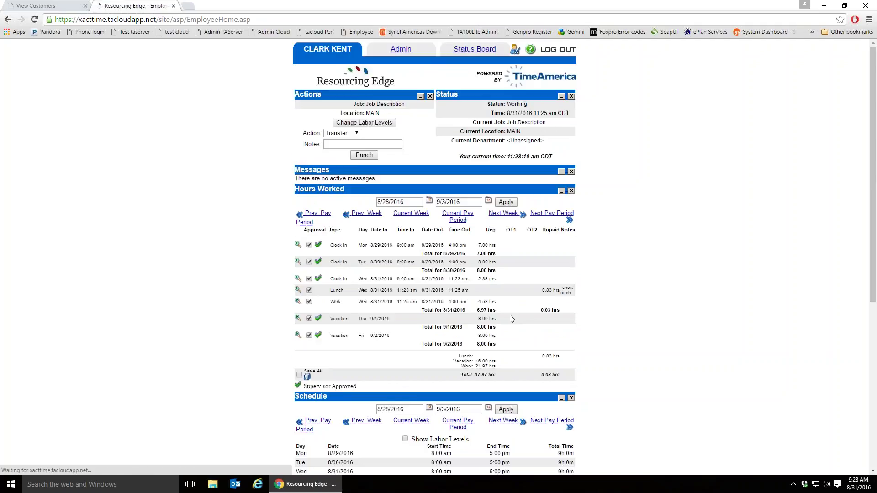
scroll(518, 333, "down", 6)
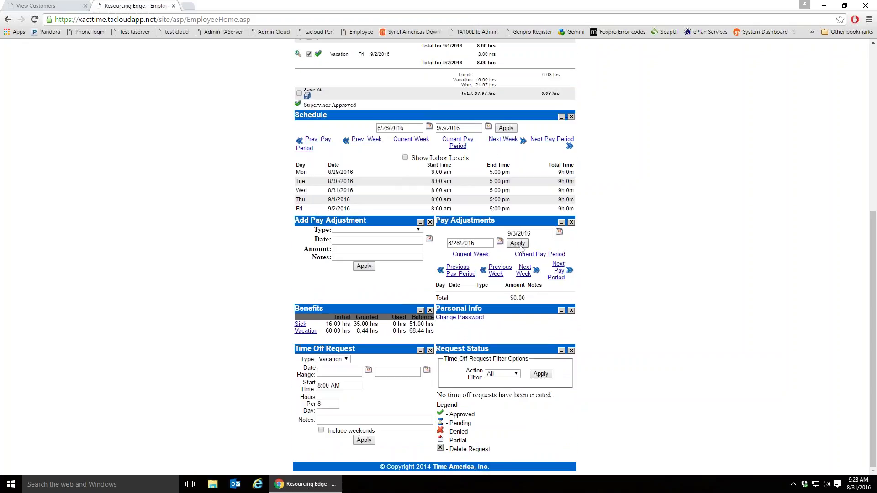
- Close the Pay Adjustments panel and locate the 68.44 hrs vacation balance below
left_click(571, 223)
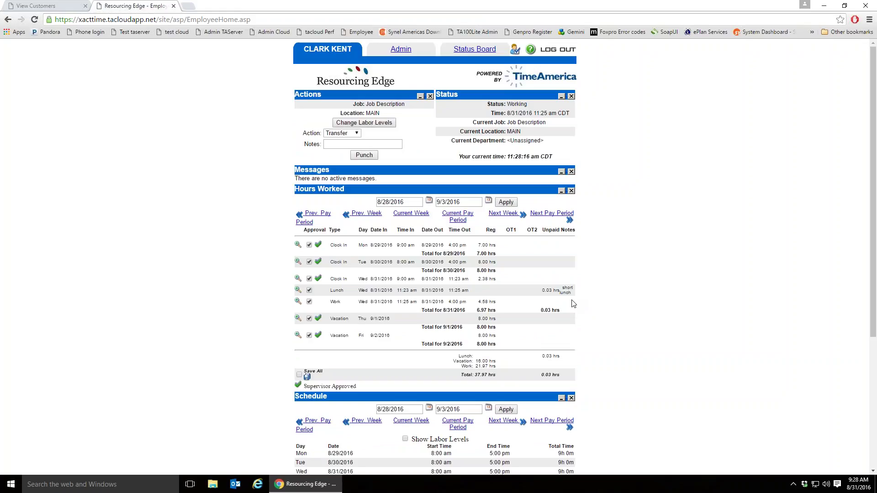
scroll(593, 316, "down", 4)
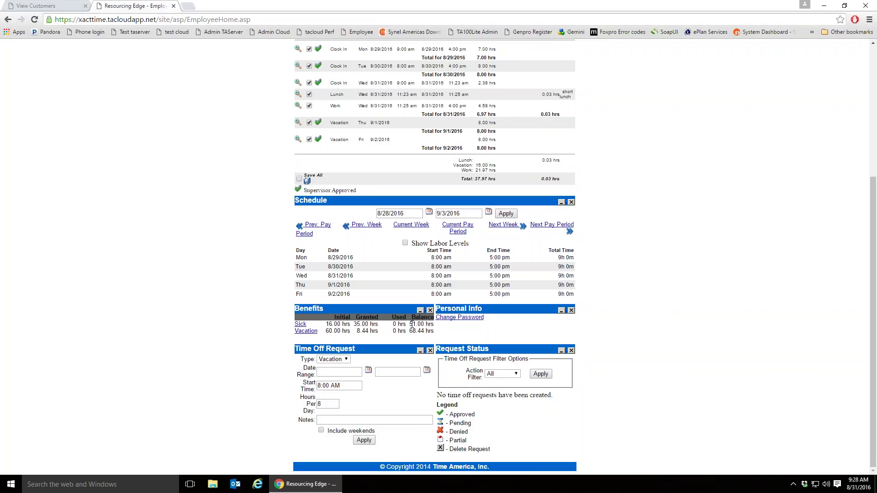
left_click_drag(410, 330, 425, 331)
- Keep the request type as Vacation and set dates from 9/6/2016 to 9/9/2016
left_click(340, 360)
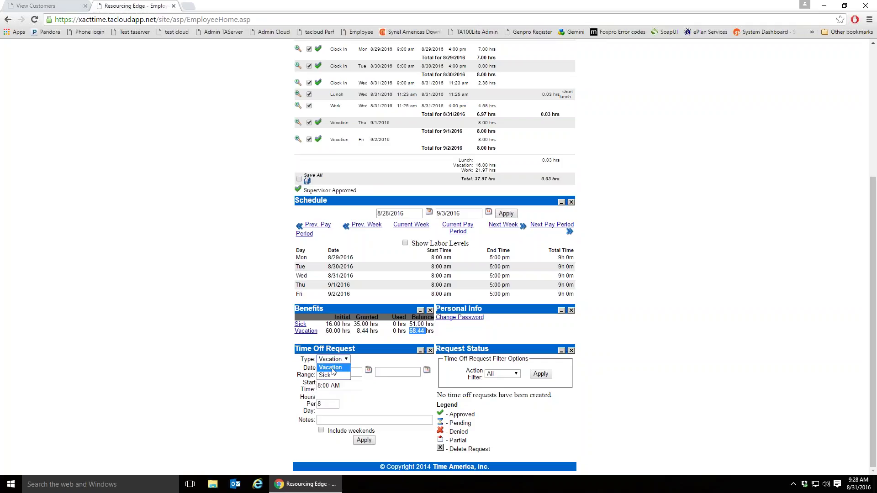
left_click(337, 372)
left_click(368, 370)
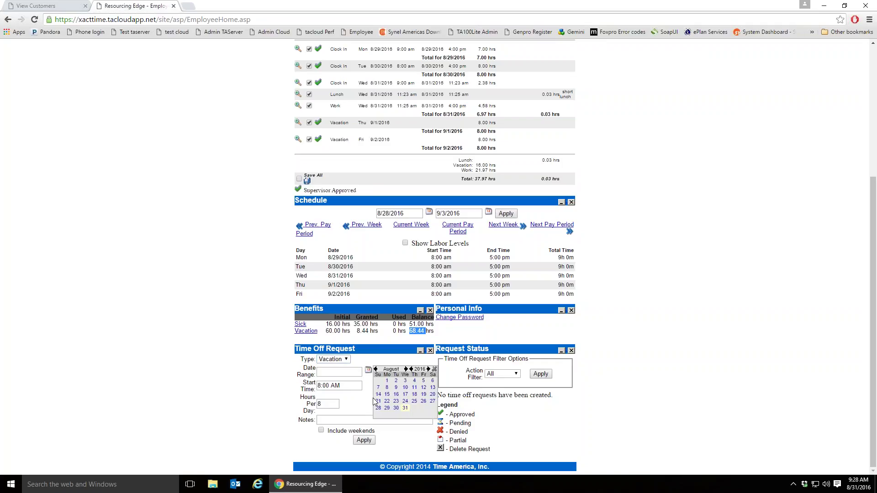
left_click(406, 369)
left_click(396, 392)
scroll(396, 413, "down", 5)
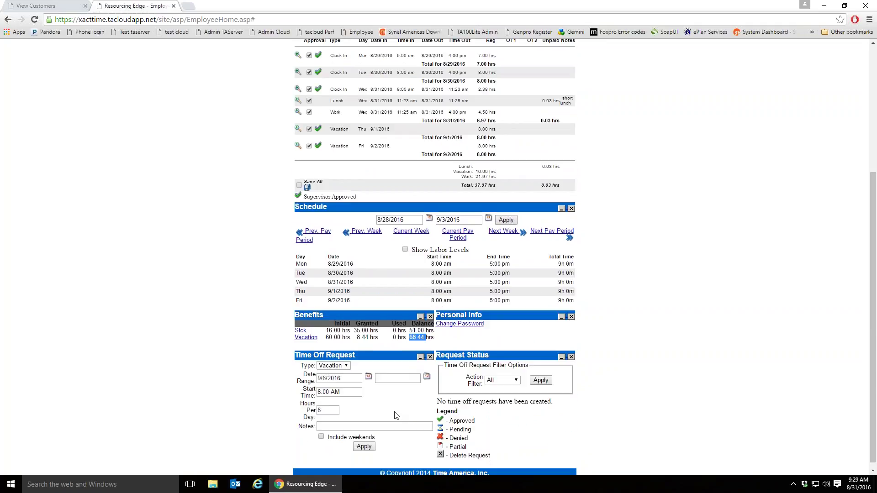
left_click(427, 369)
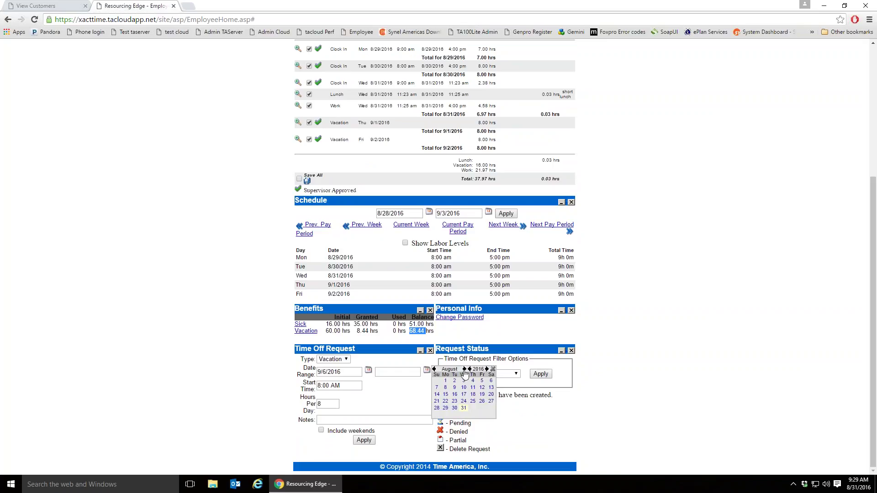
left_click(464, 369)
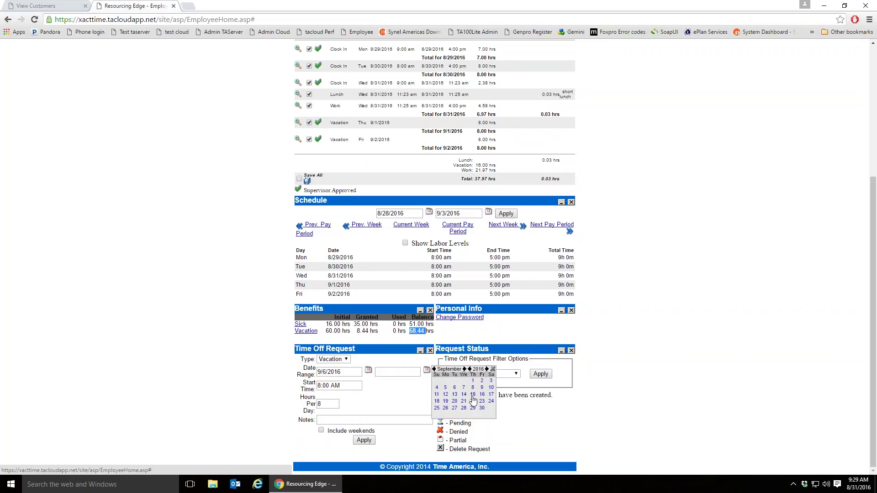
left_click(482, 387)
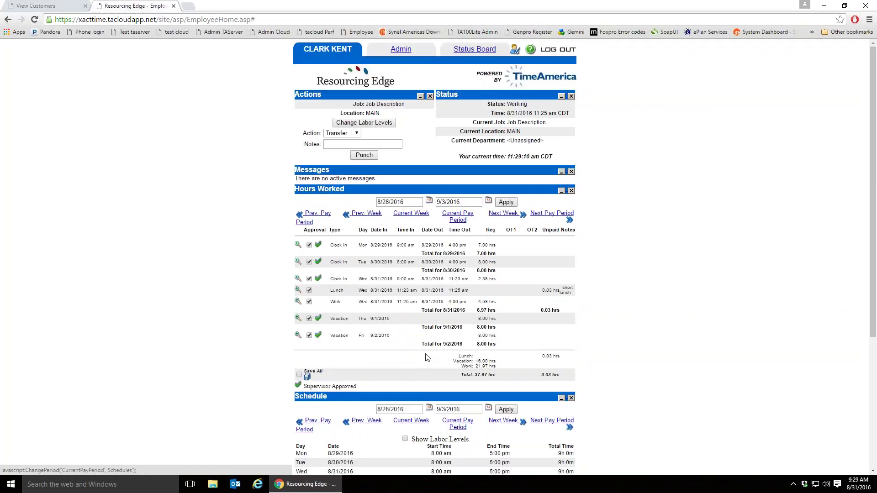
scroll(482, 387, "down", 3)
scroll(427, 432, "down", 2)
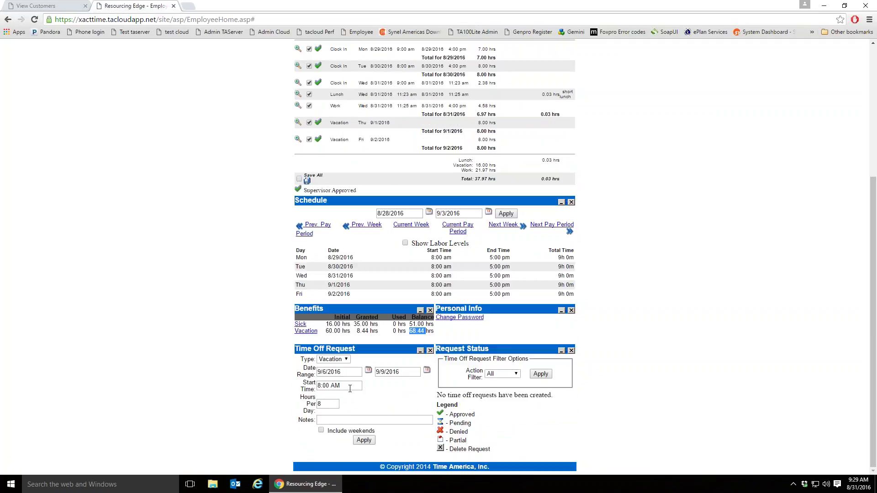
- Use an 8:00 AM start time, 8 hours per day, and the note 'traveling'
left_click_drag(347, 385, 316, 386)
left_click(330, 405)
left_click(333, 419)
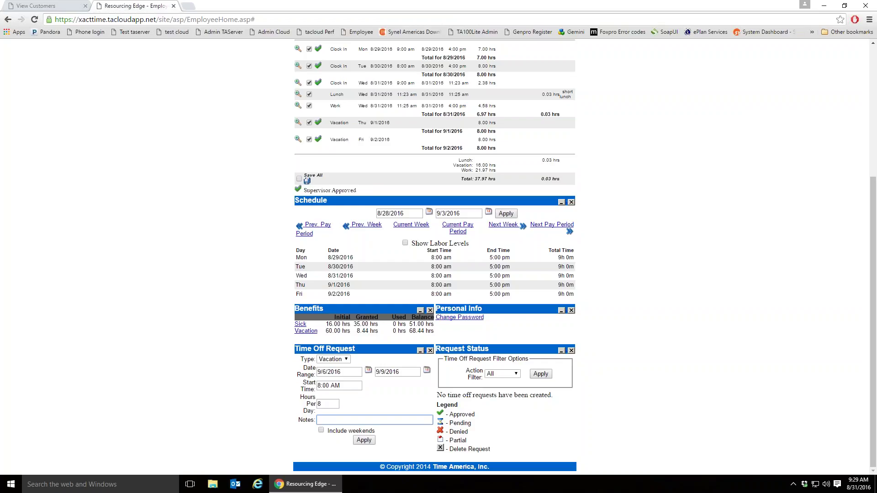
type("traveling")
key("Tab")
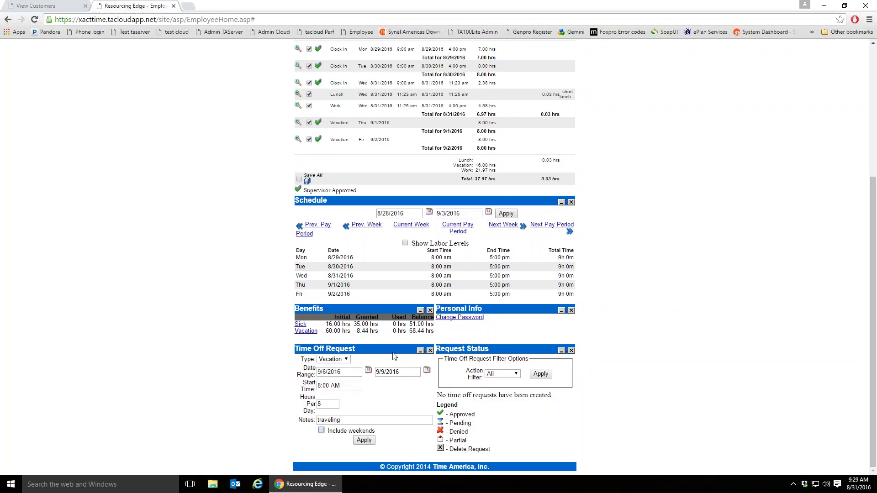
- Apply the vacation request and check its Pending 9/6/2016 entry in Request Status
left_click(364, 441)
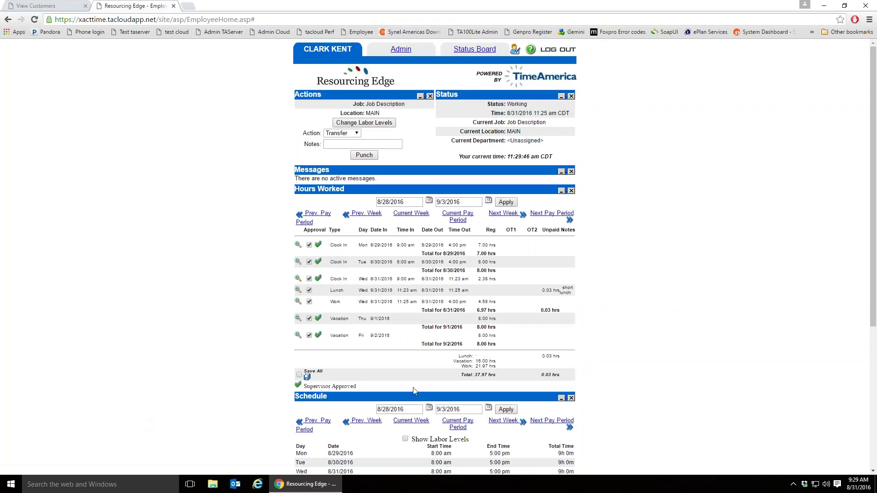
scroll(388, 422, "down", 1)
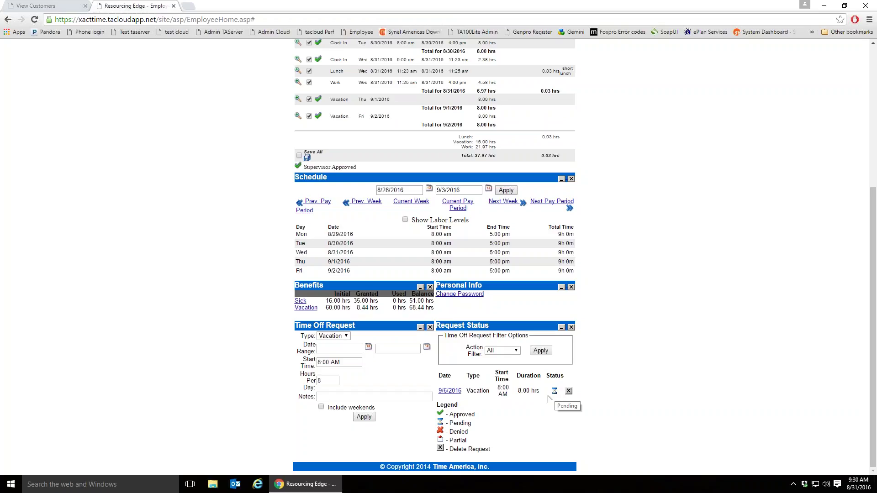
left_click(450, 392)
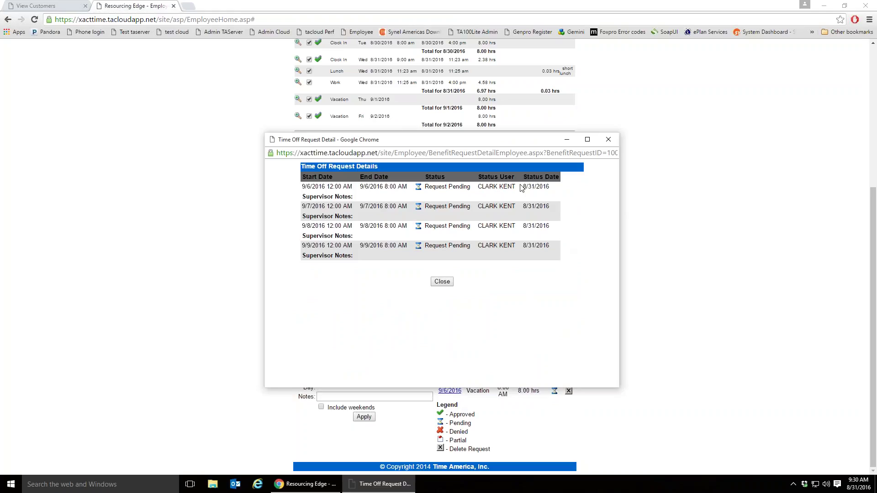
left_click_drag(524, 190, 552, 192)
left_click(442, 282)
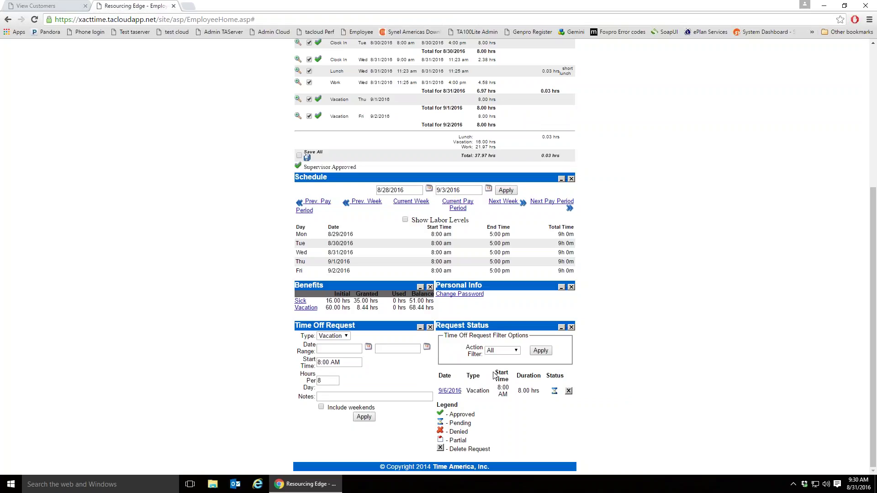
left_click(498, 350)
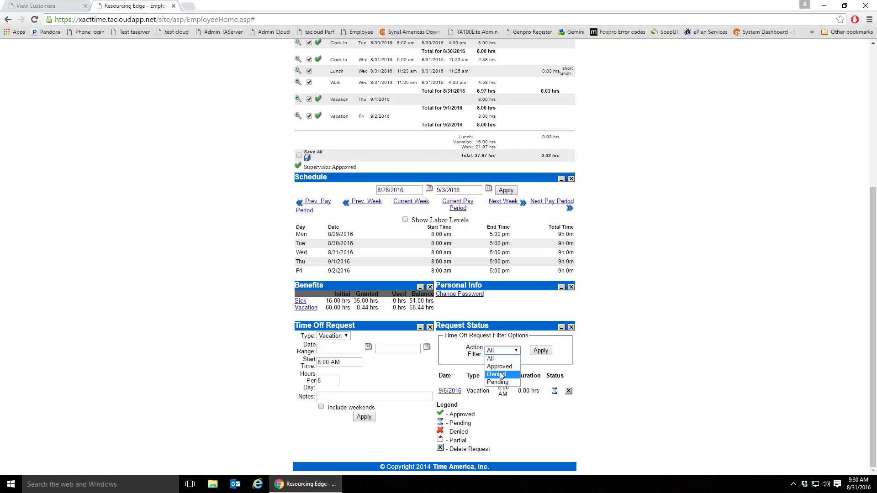
left_click(500, 359)
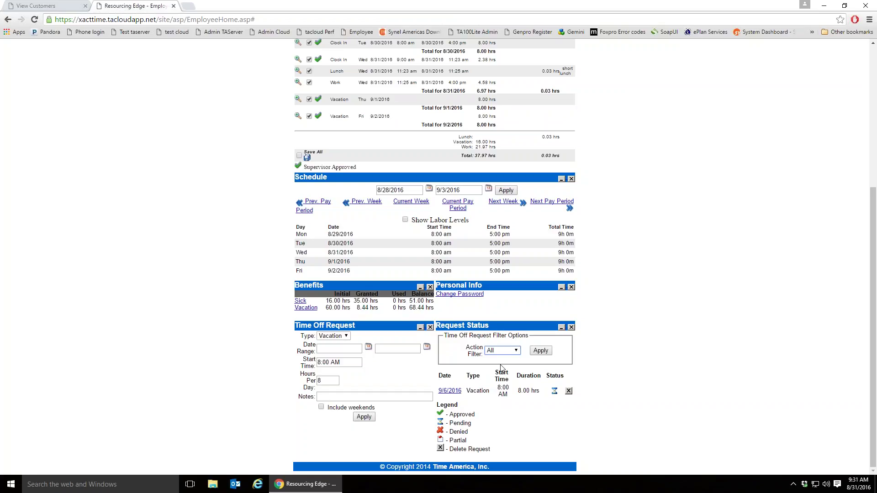
scroll(512, 394, "up", 5)
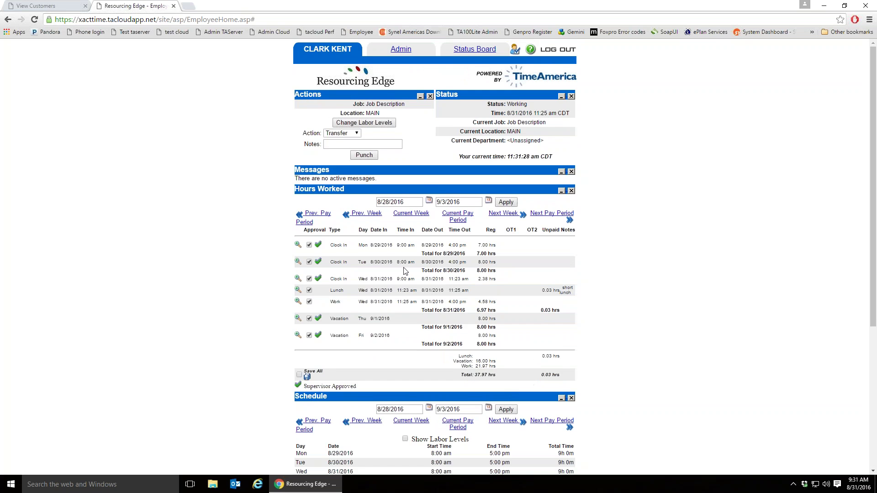
scroll(406, 272, "down", 1)
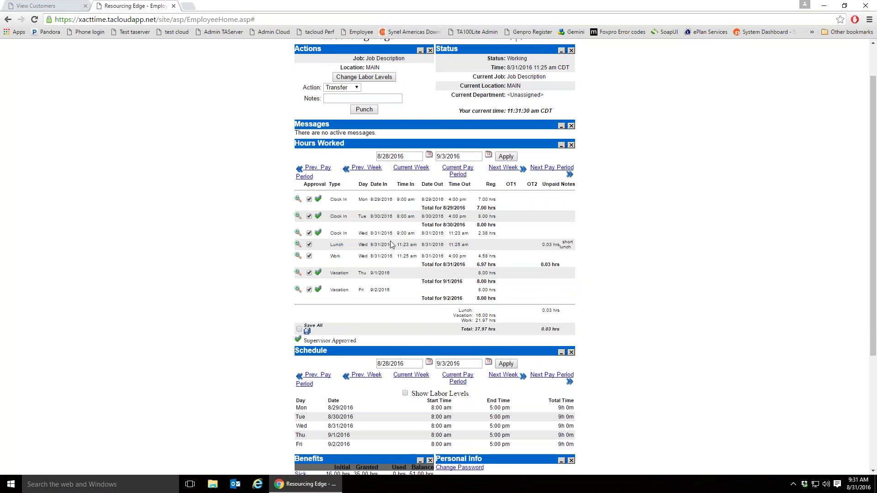
scroll(391, 245, "down", 5)
scroll(459, 244, "up", 6)
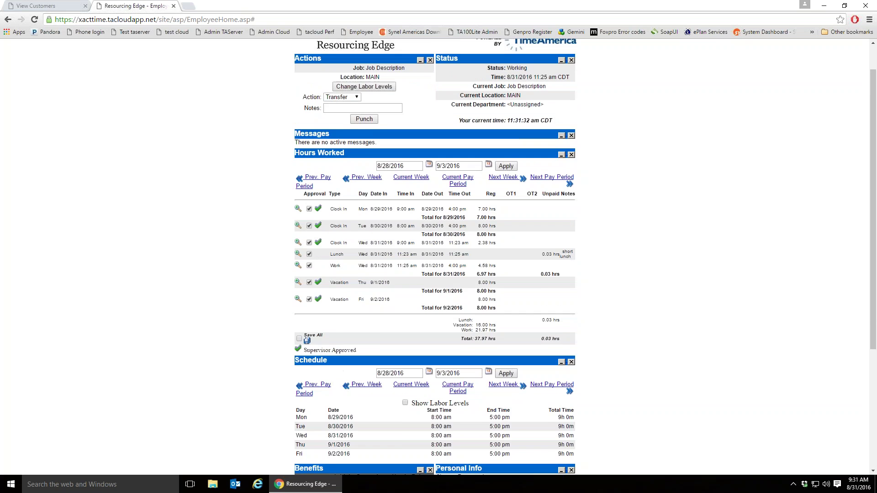
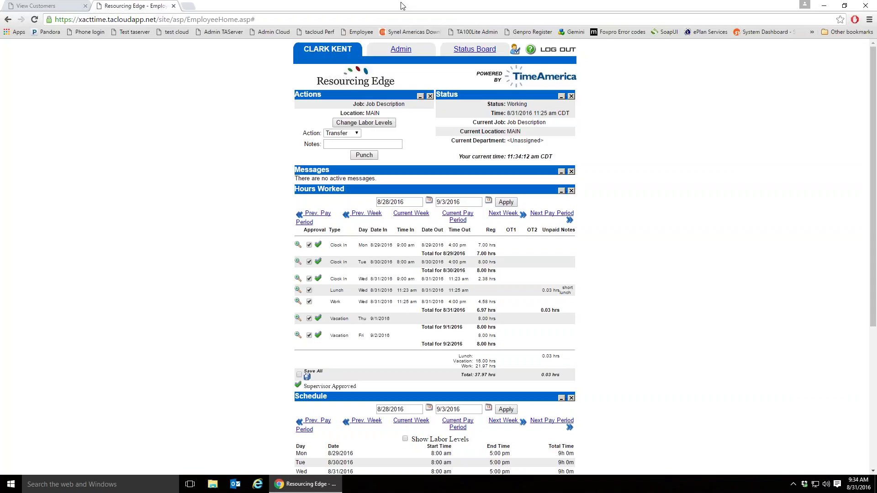
- Open the benefit accrual policies under Admin > Configuration
left_click(401, 49)
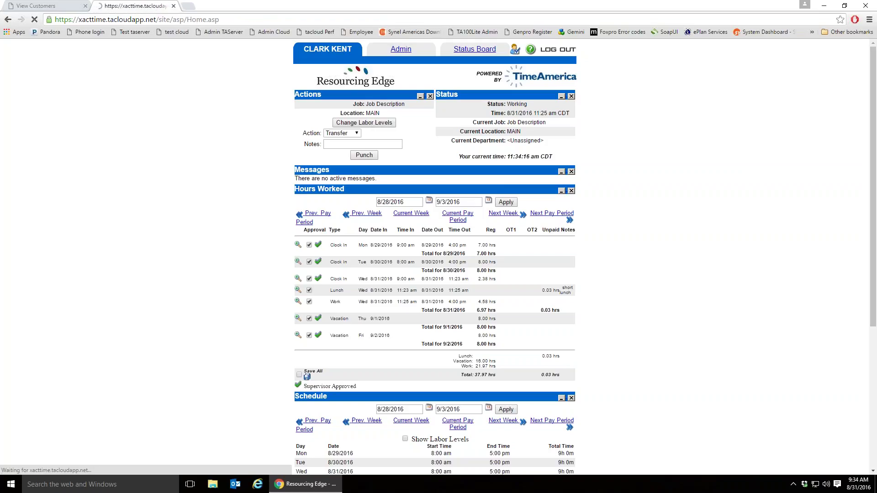
scroll(451, 188, "down", 3)
scroll(451, 188, "up", 3)
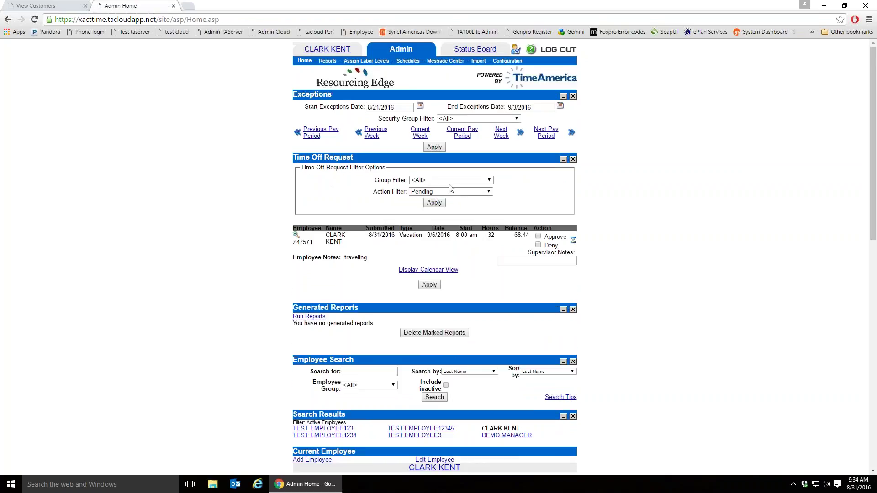
left_click(506, 64)
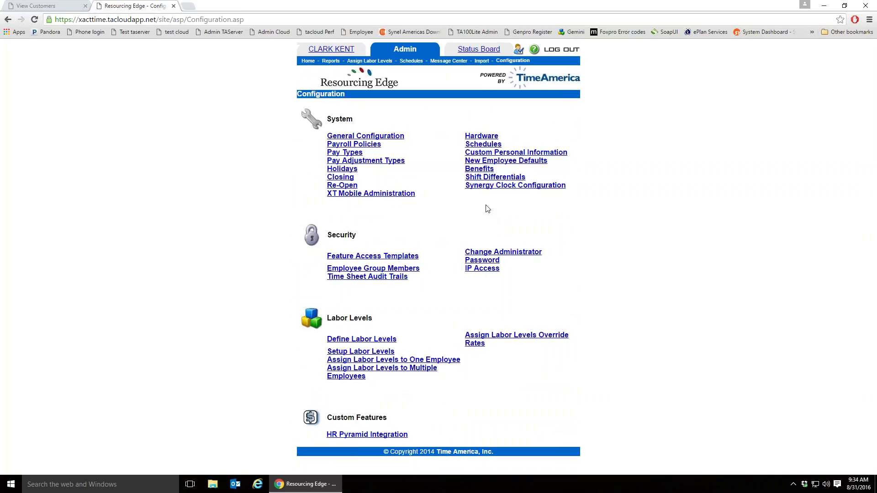
left_click(480, 170)
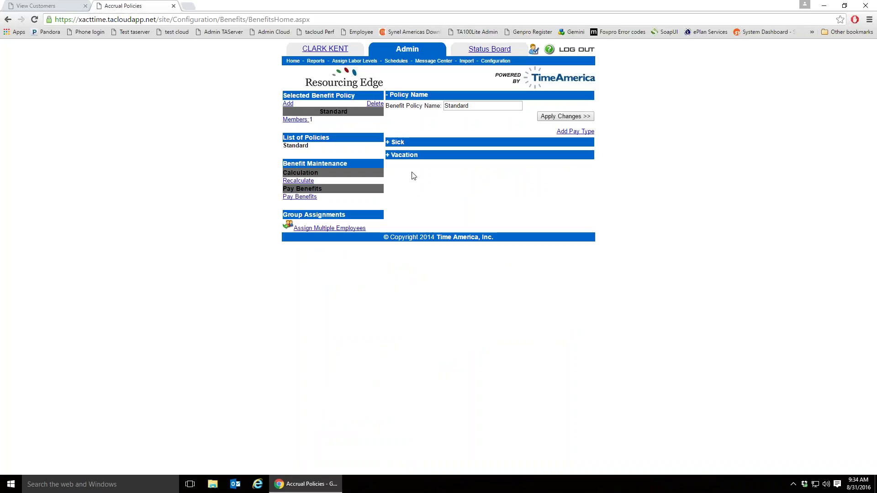
- Uncheck 'Display this benefit type to employees' for Vacation and apply the changes
left_click(403, 155)
scroll(467, 204, "down", 2)
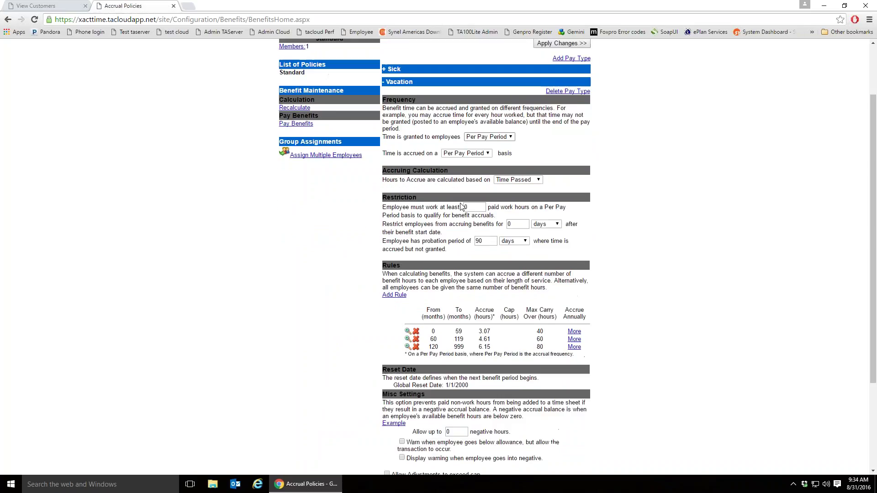
scroll(470, 128, "up", 2)
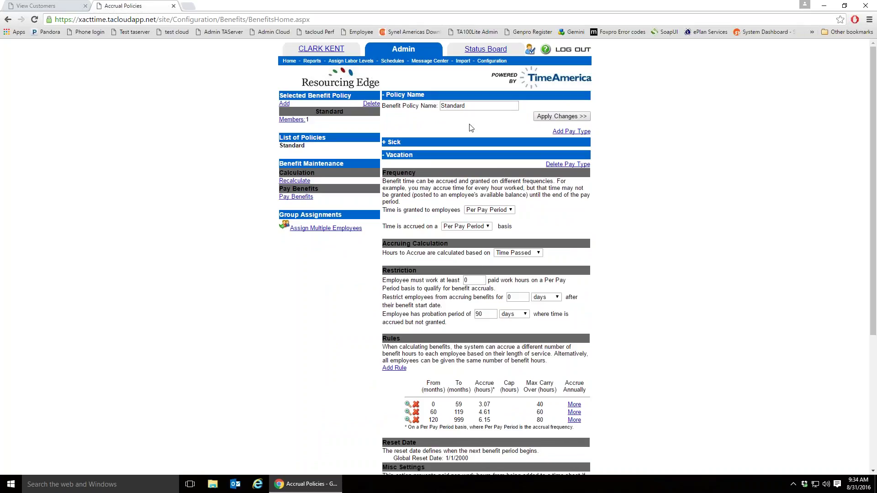
scroll(459, 136, "down", 3)
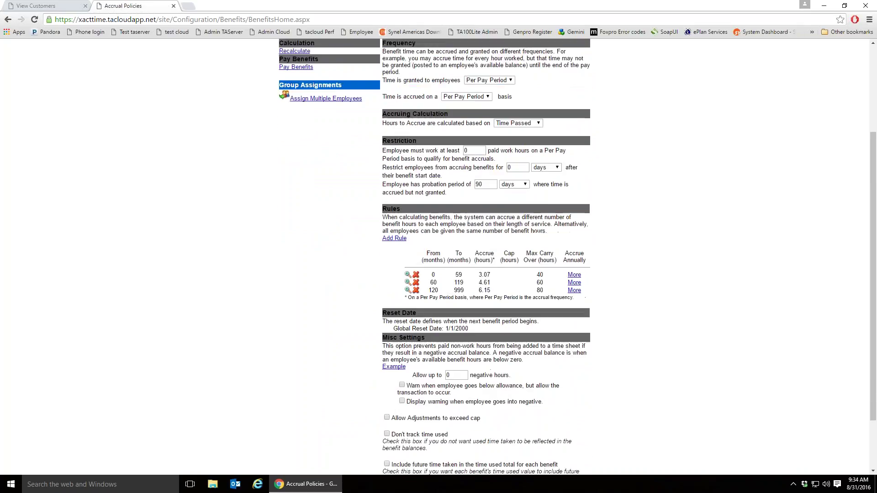
scroll(473, 178, "up", 2)
scroll(473, 179, "down", 3)
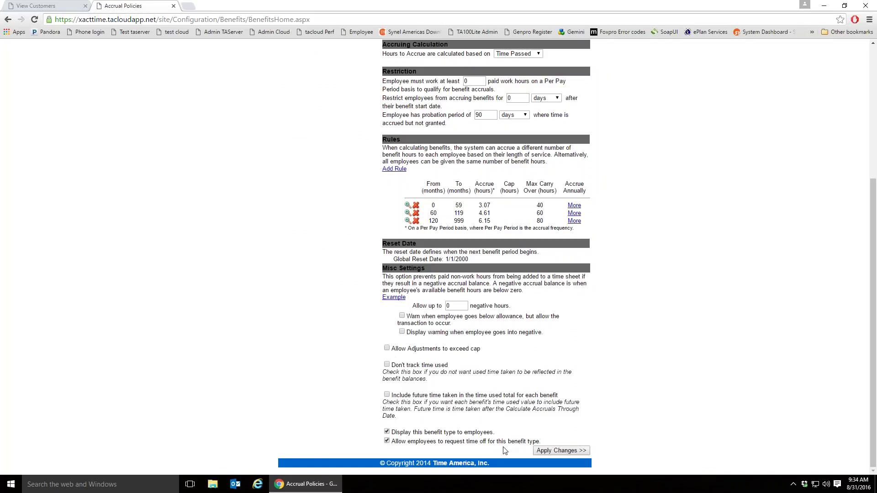
left_click(387, 432)
left_click(548, 451)
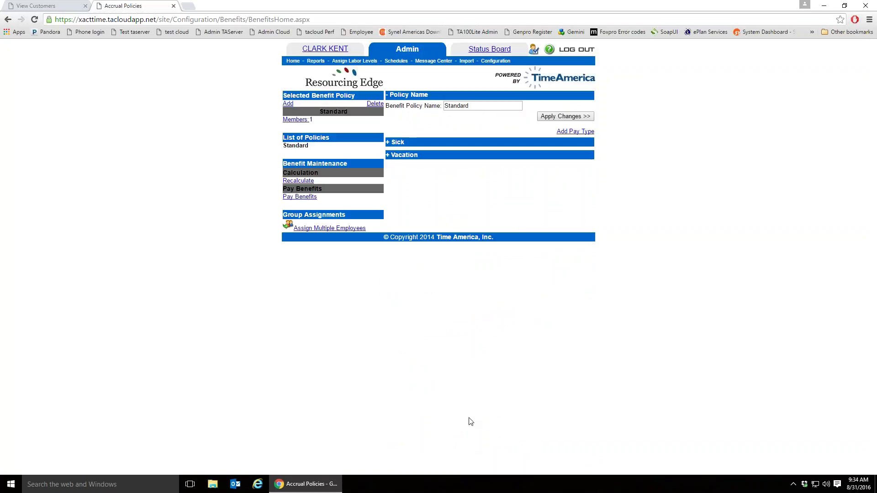
left_click(324, 49)
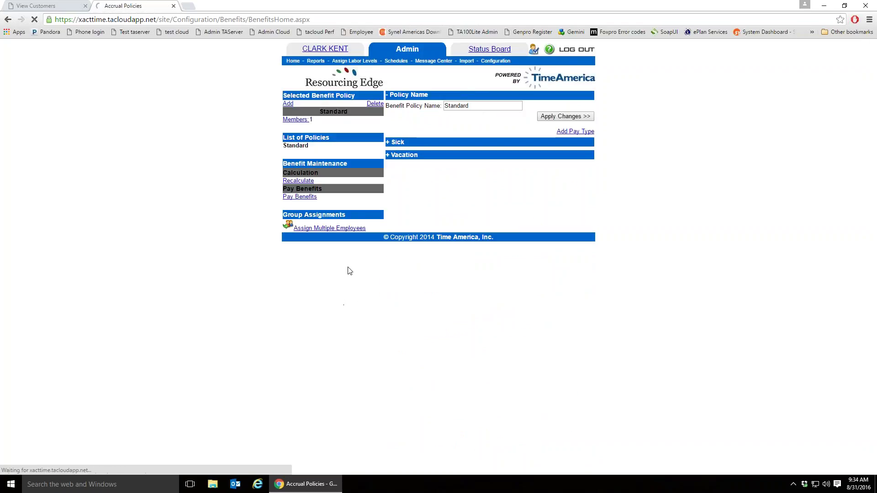
- Review the employee's Benefits and time-off request types, then scroll Admin Home to the timesheet
scroll(347, 274, "down", 6)
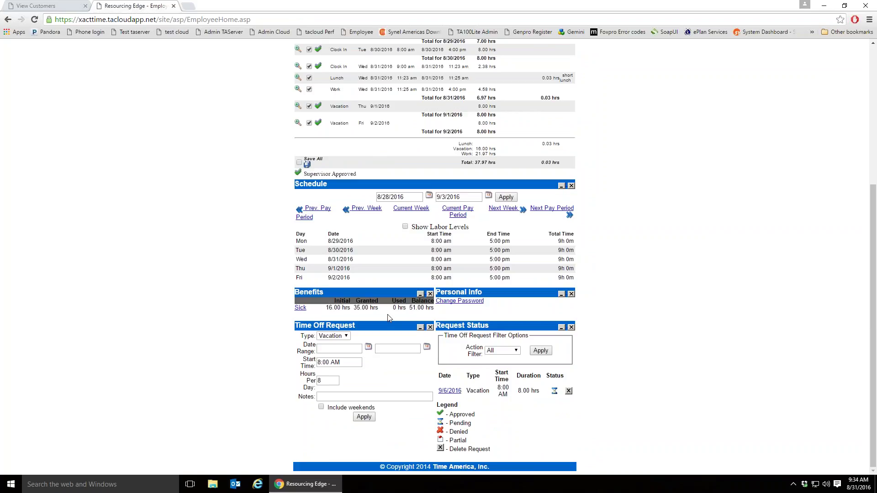
left_click(336, 337)
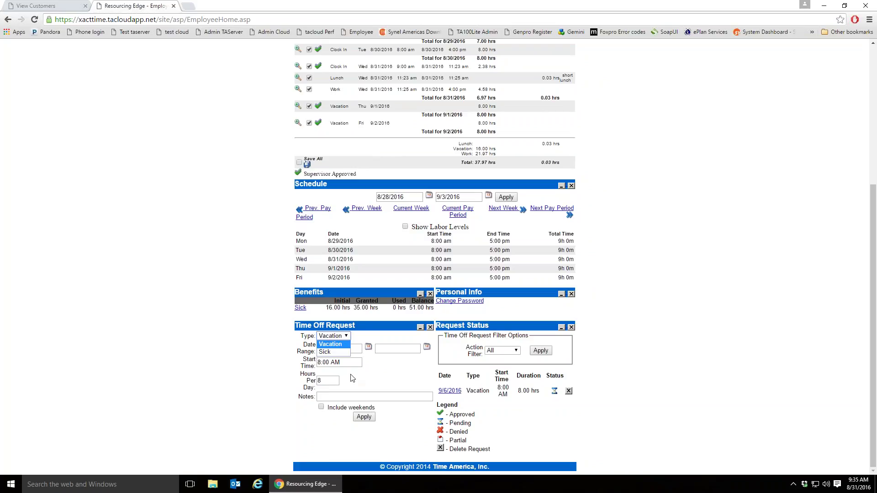
scroll(352, 378, "up", 5)
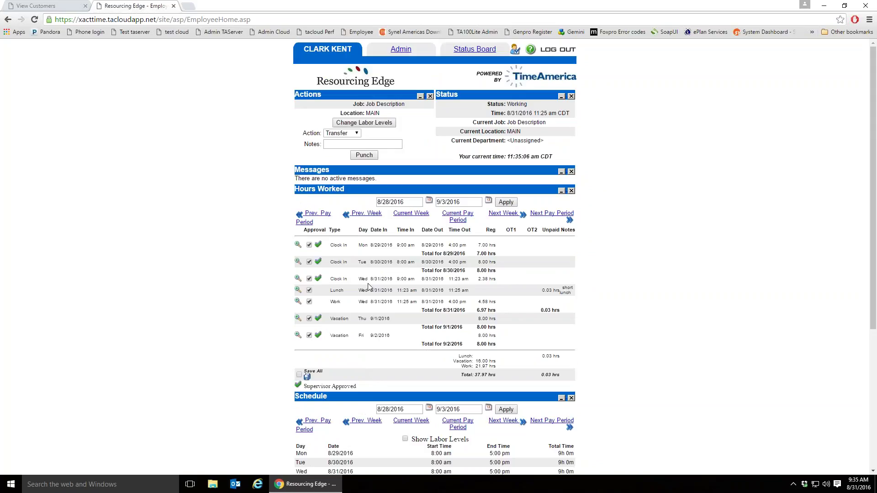
left_click(401, 54)
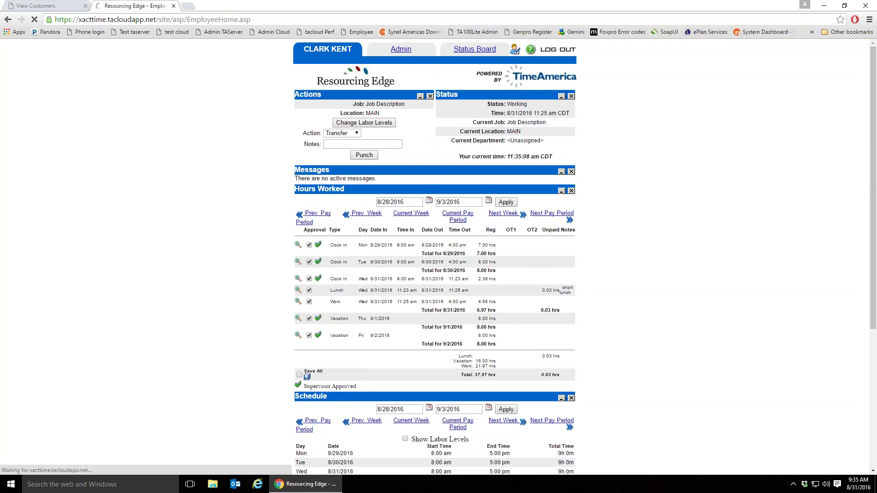
scroll(384, 326, "down", 15)
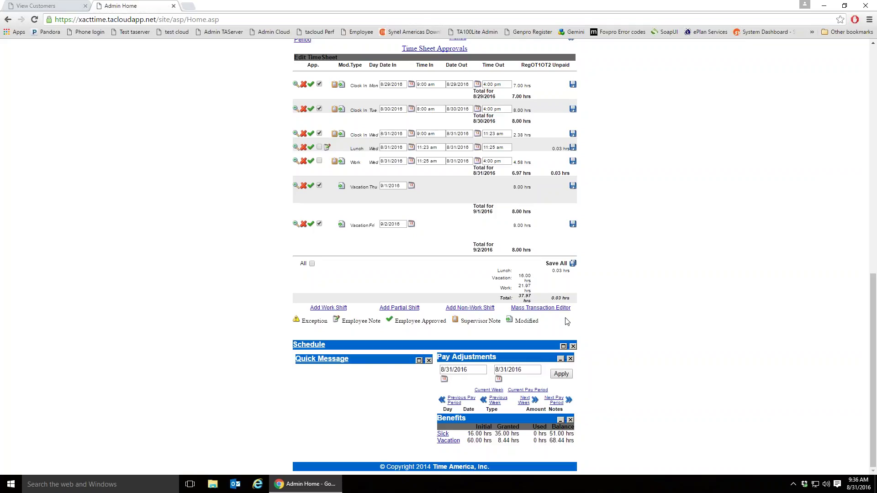
scroll(565, 315, "up", 3)
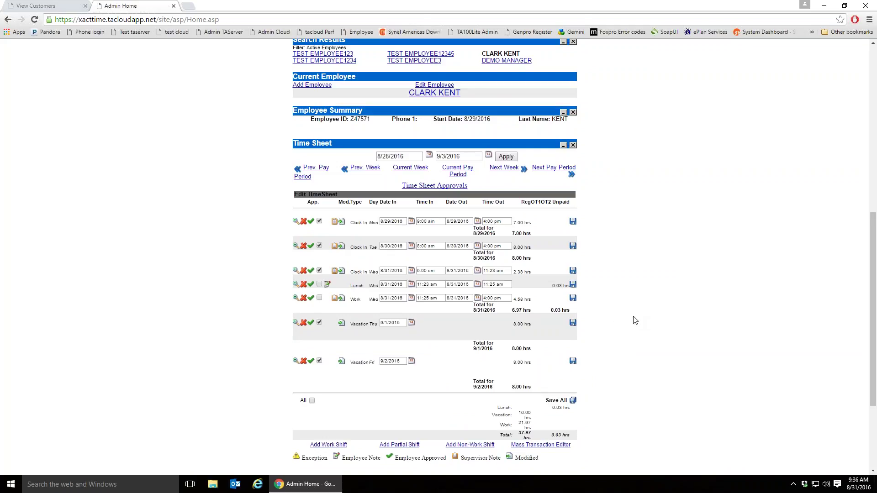
scroll(639, 327, "up", 8)
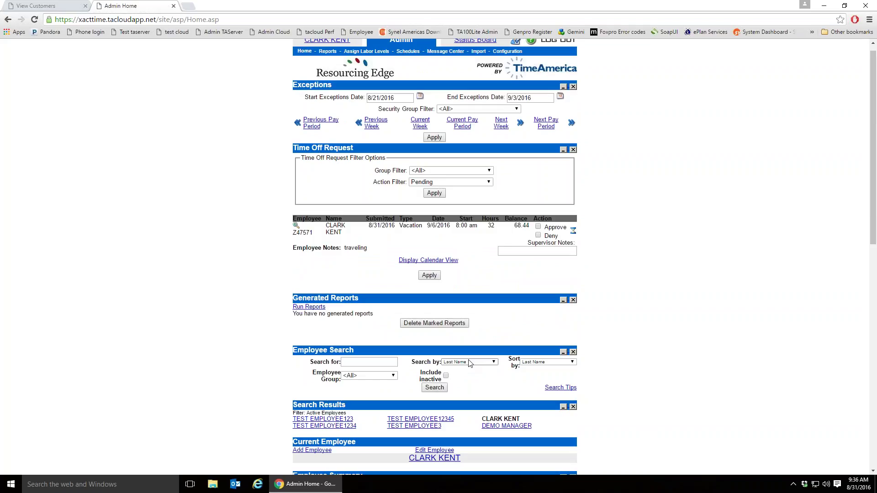
scroll(420, 315, "up", 1)
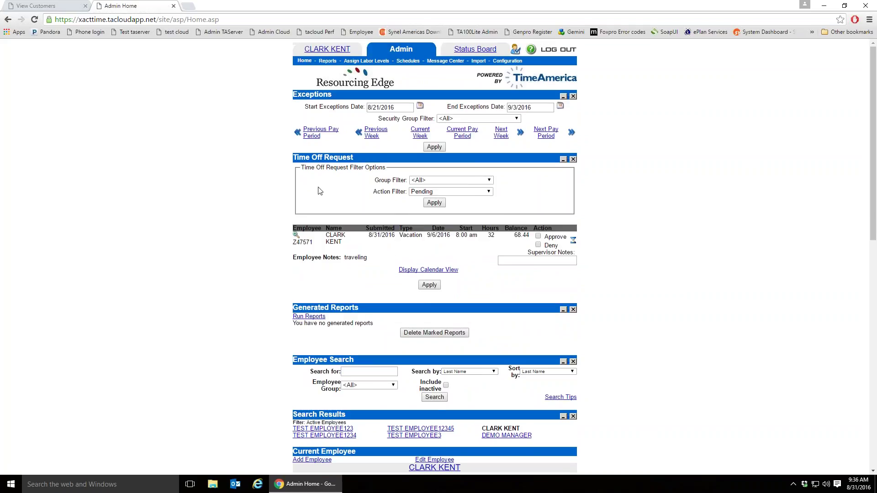
scroll(319, 191, "down", 2)
scroll(297, 114, "up", 2)
left_click(327, 48)
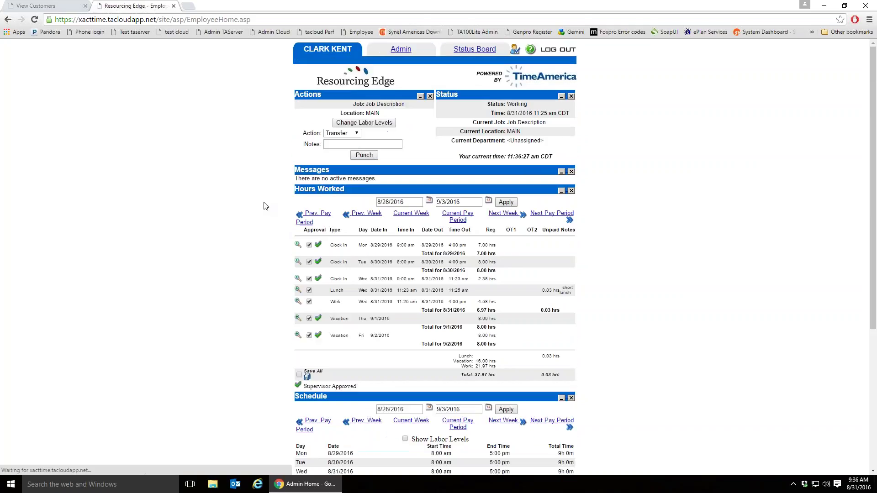
left_click(402, 51)
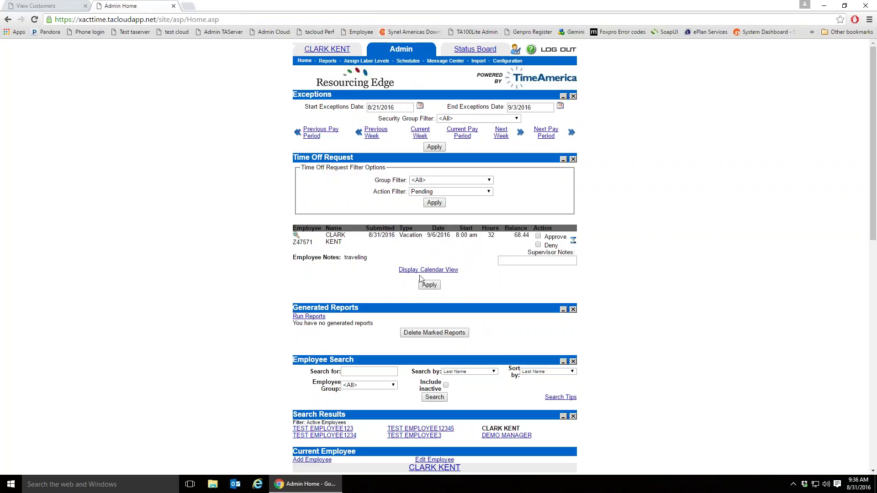
scroll(423, 327, "down", 5)
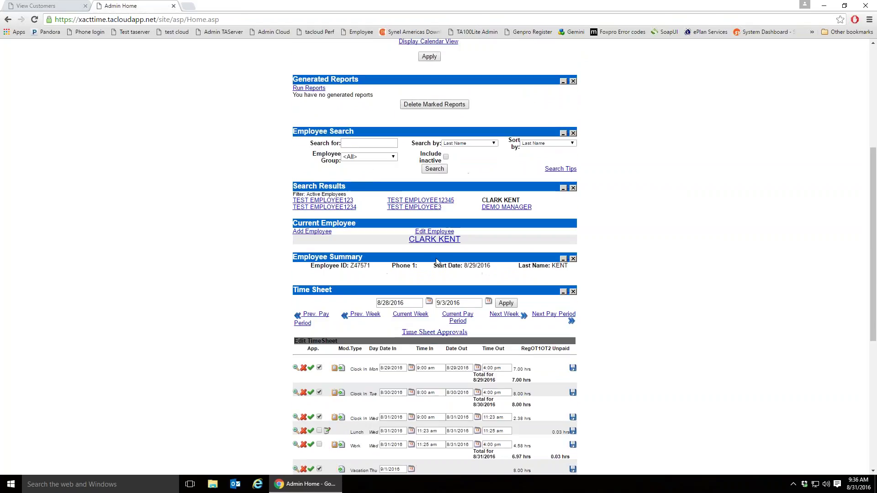
left_click(435, 245)
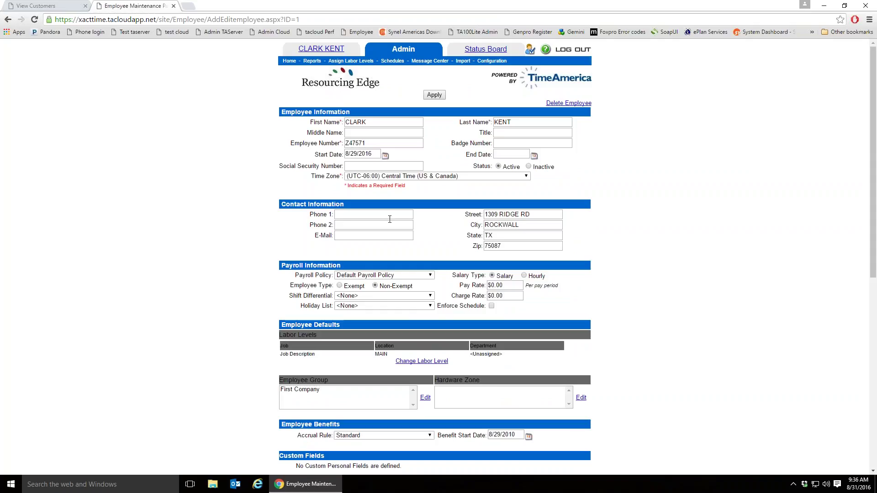
- Highlight the Start Date 8/29/2016 and Benefit Start Date 8/29/2010 in Employee Maintenance
left_click_drag(314, 155, 344, 156)
left_click_drag(374, 153, 334, 152)
left_click(353, 157)
key("ctrl+a")
scroll(285, 201, "down", 1)
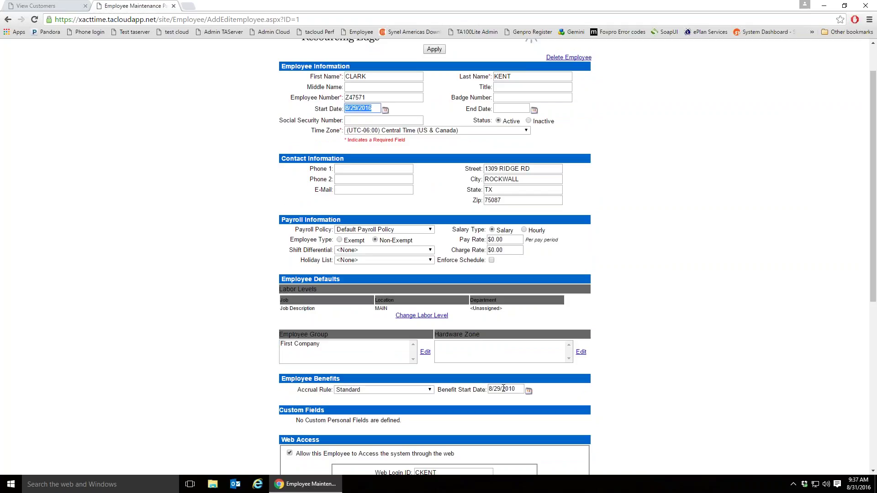
left_click_drag(518, 387, 488, 387)
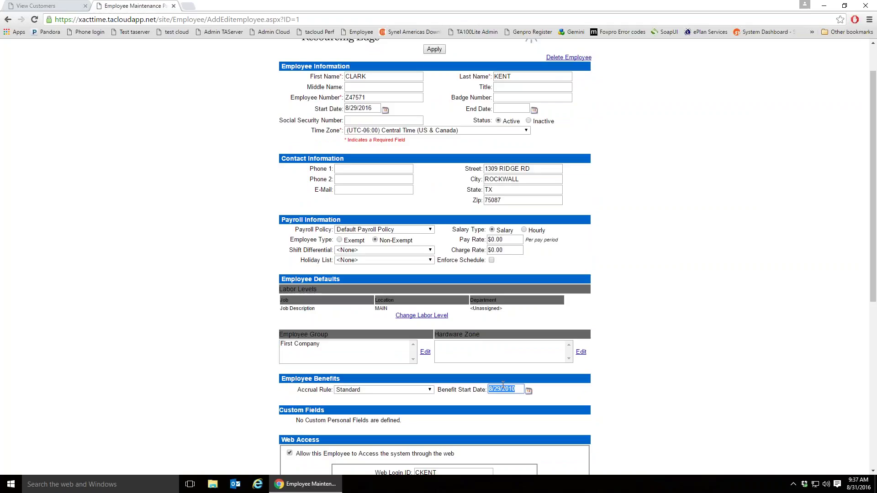
left_click(640, 382)
scroll(495, 388, "up", 2)
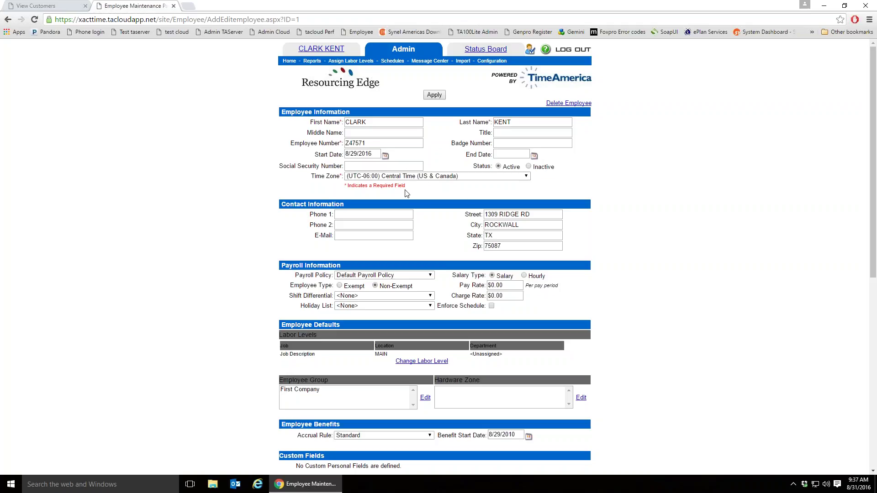
left_click_drag(407, 191, 411, 174)
left_click(412, 175)
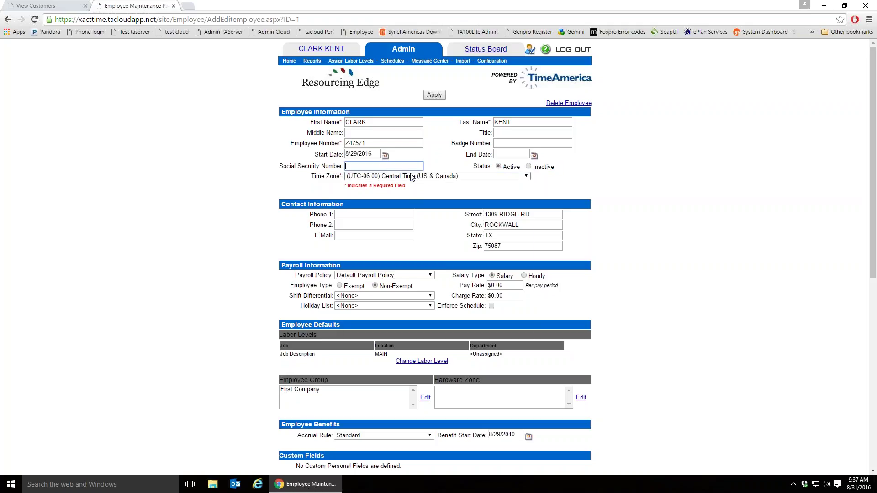
key("Escape")
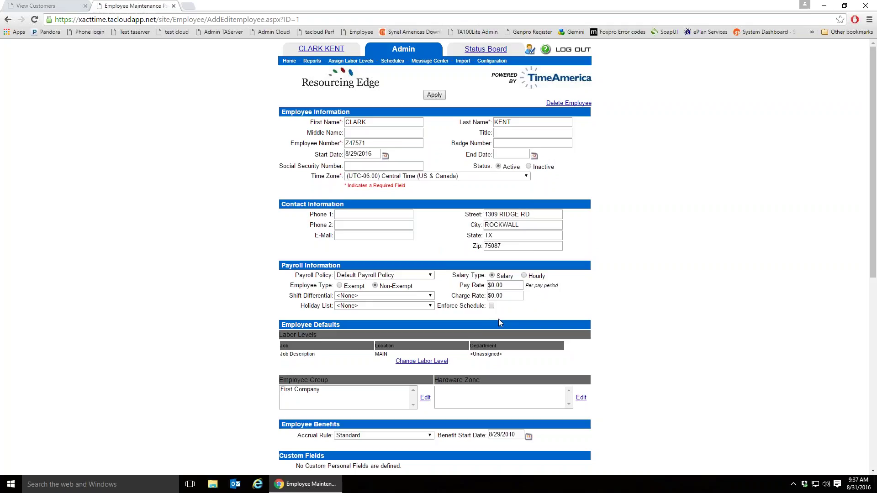
scroll(514, 319, "down", 2)
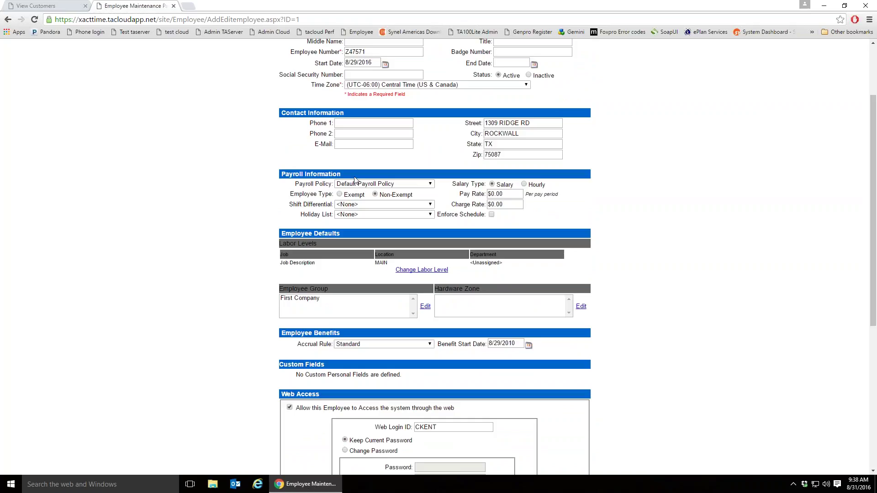
left_click(355, 182)
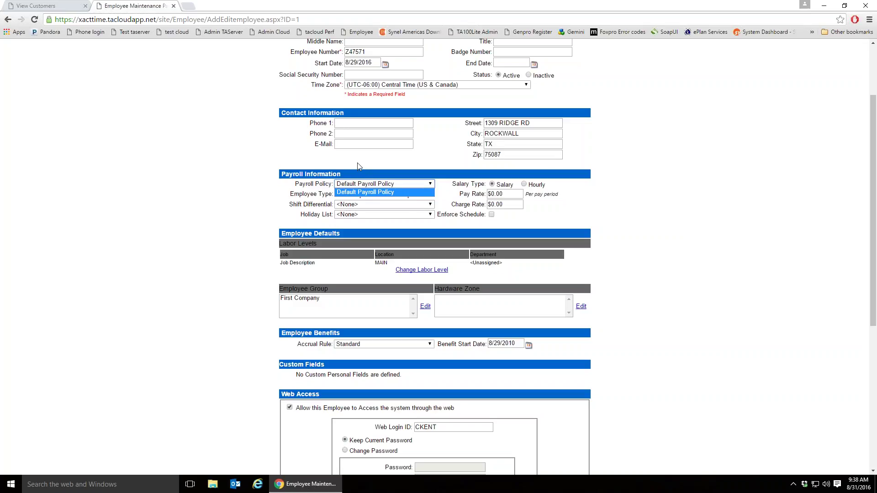
left_click(700, 235)
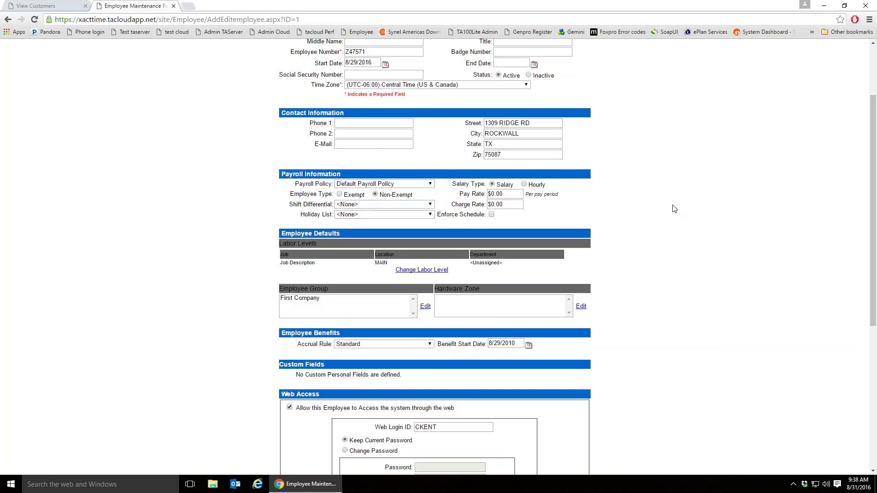
scroll(667, 213, "down", 1)
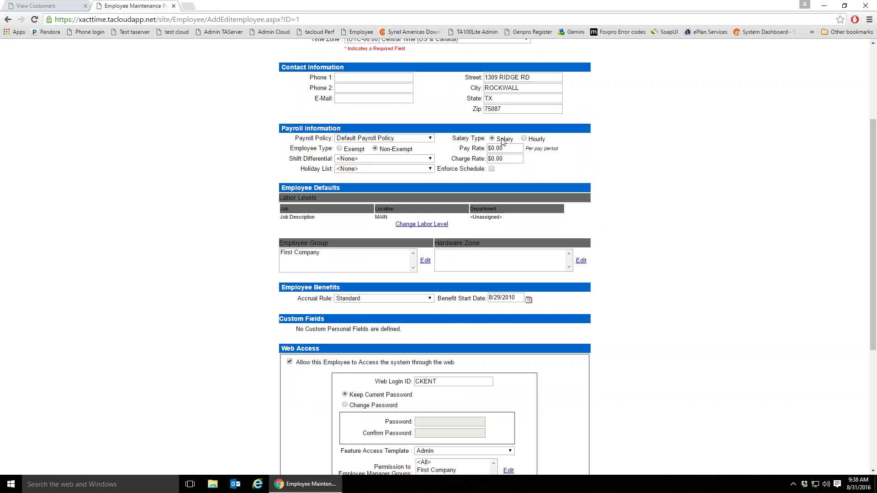
- Switch the employee's salary type to Hourly and select the $0.00 pay rate
left_click(526, 139)
left_click(507, 148)
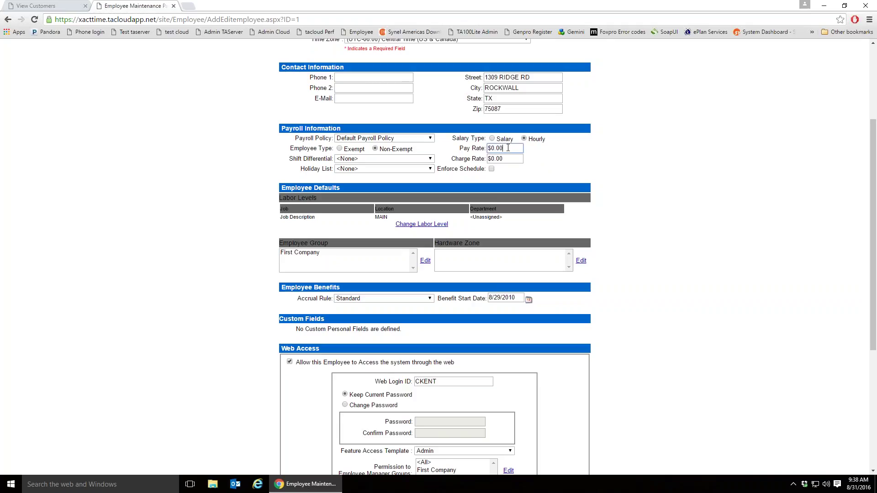
left_click(684, 211)
- Select First Company and open the Employee Group editing window
scroll(685, 227, "down", 2)
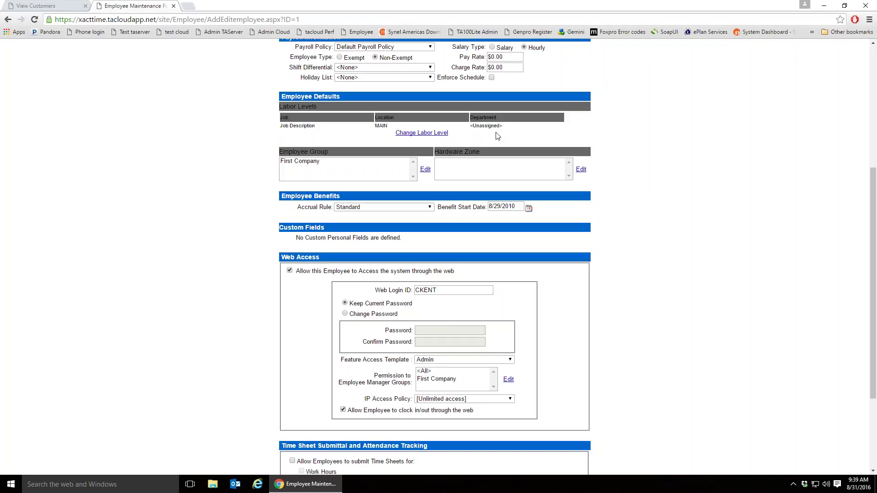
left_click(304, 161)
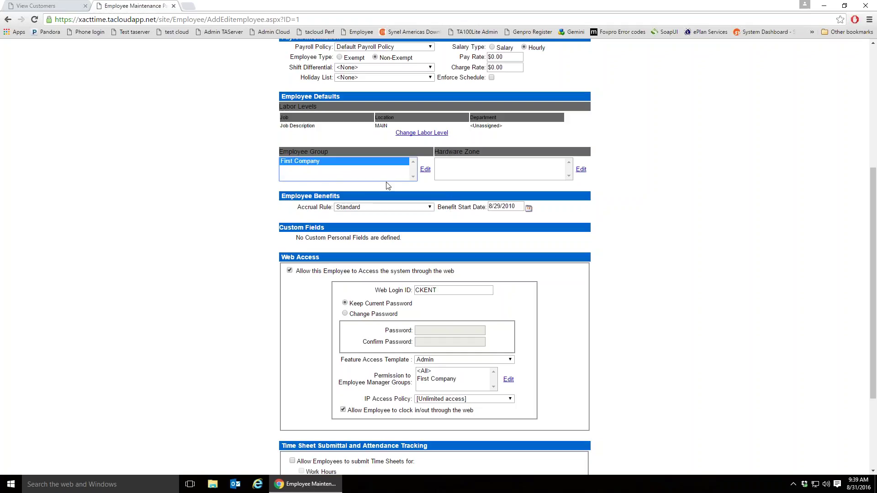
left_click(425, 170)
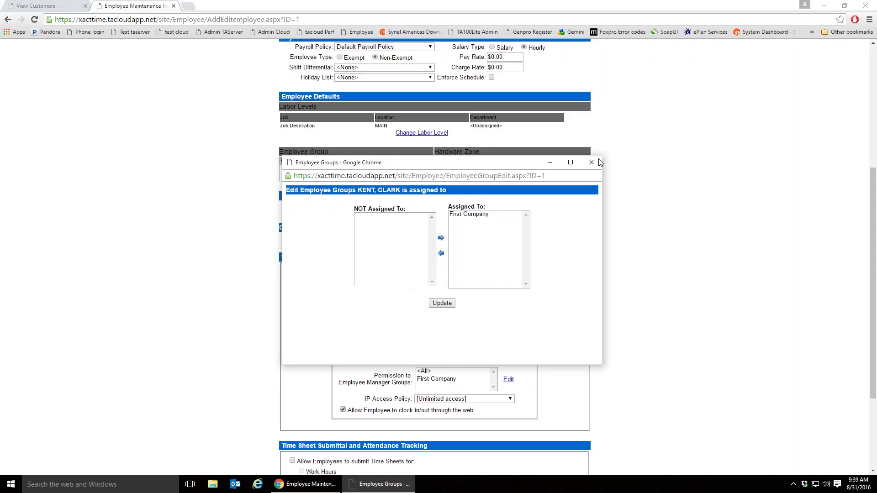
- Close the Employee Groups window keeping First Company, then focus the empty Hardware Zone list
left_click(599, 162)
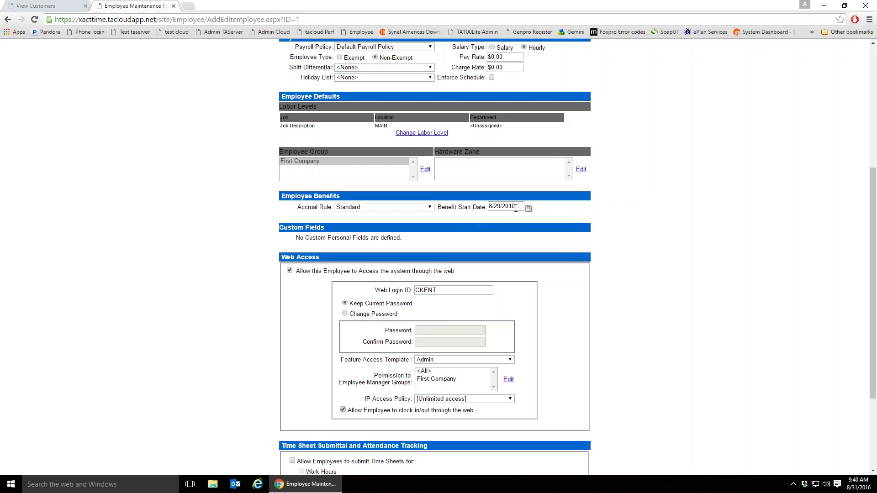
left_click(484, 169)
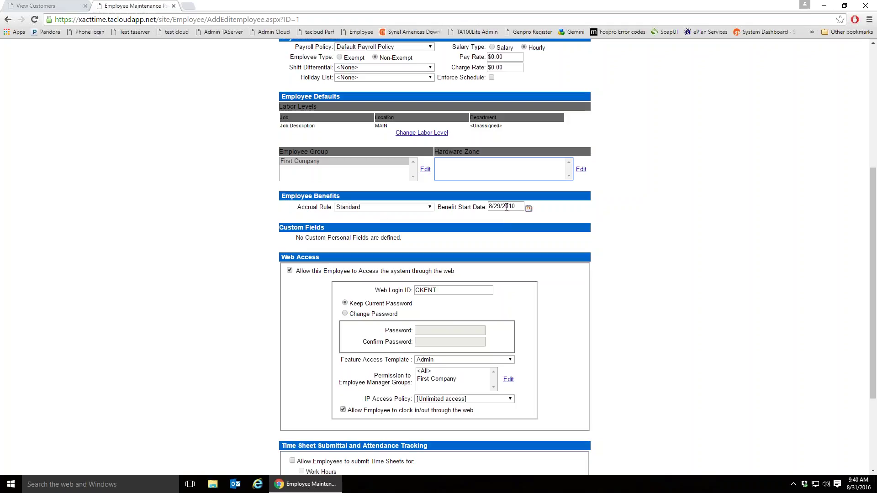
scroll(746, 286, "down", 3)
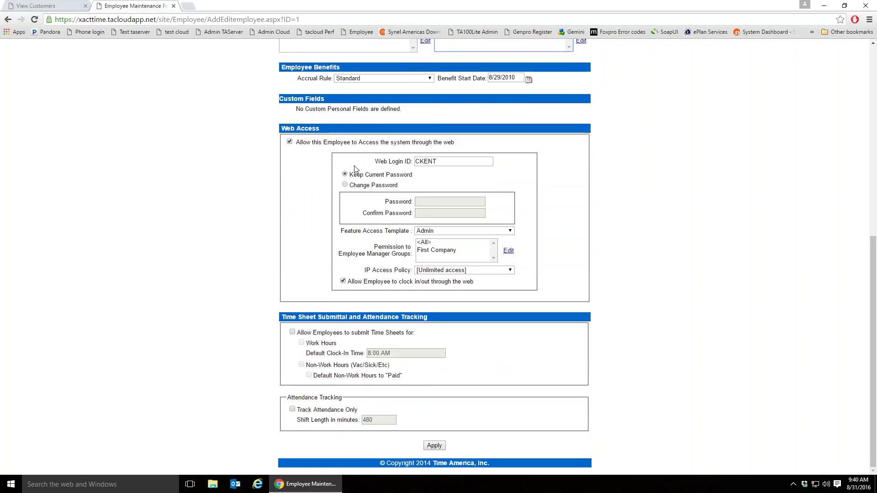
left_click(403, 162)
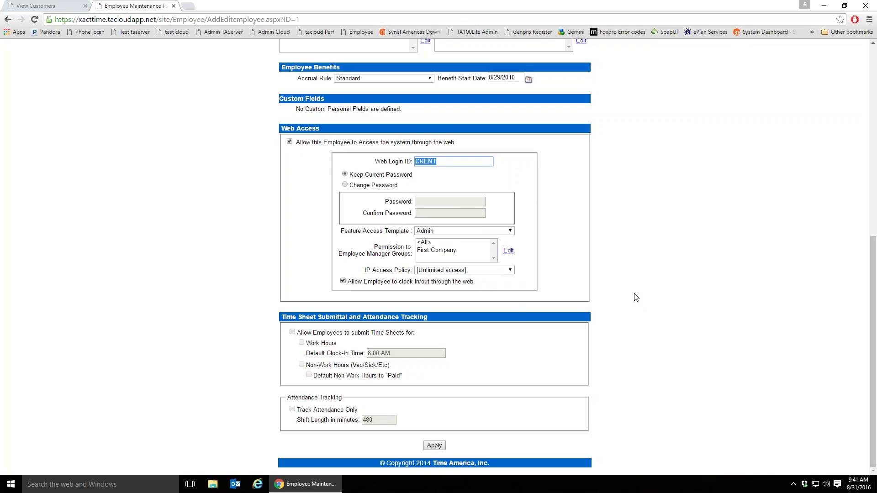
left_click(442, 231)
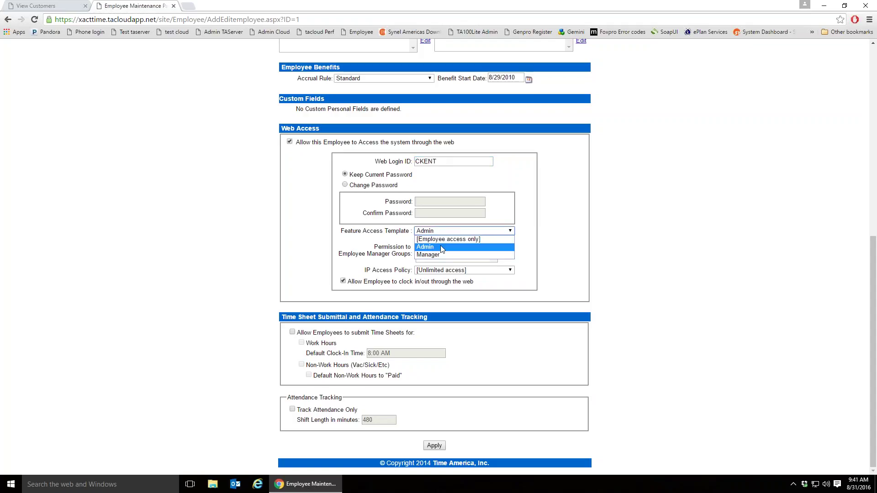
key("Up")
left_click(439, 248)
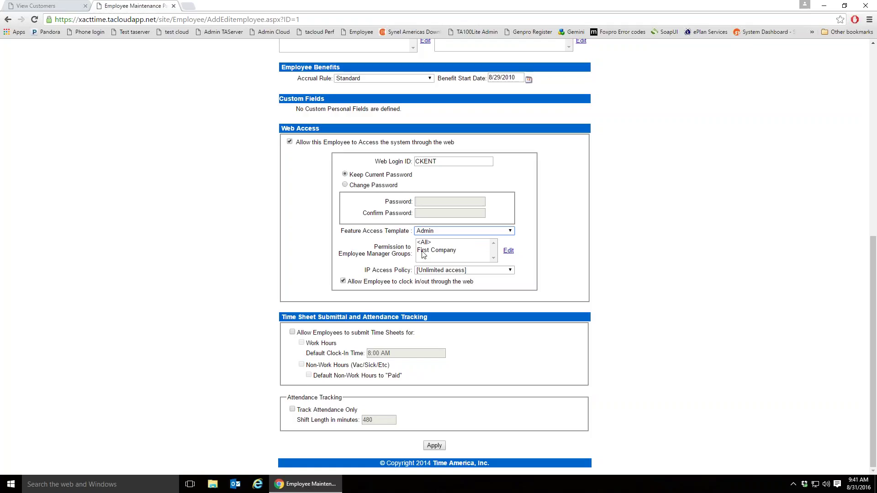
left_click(509, 254)
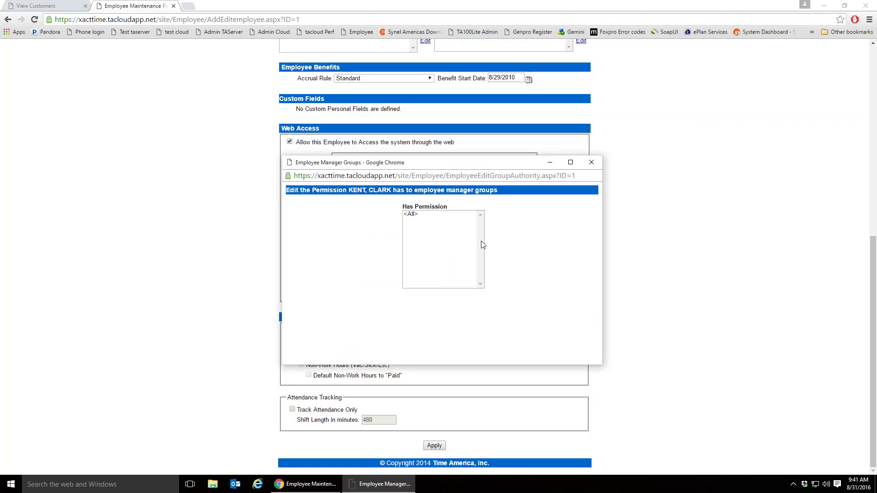
left_click(591, 162)
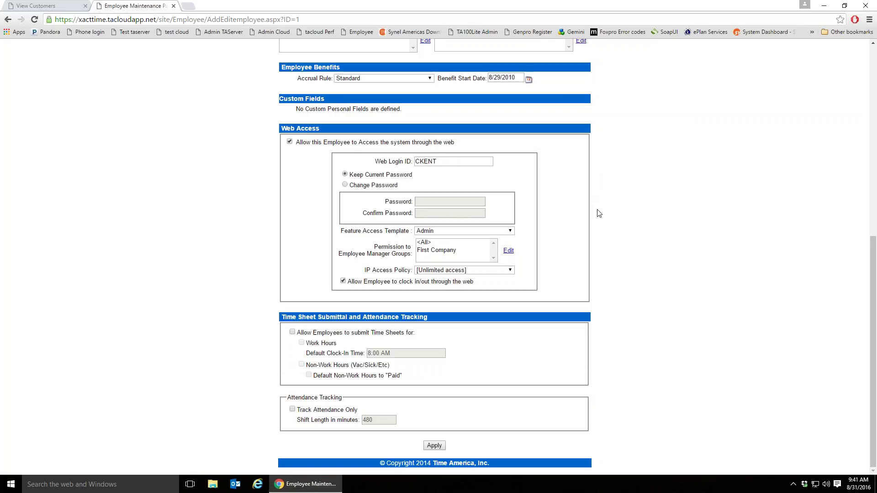
left_click(463, 233)
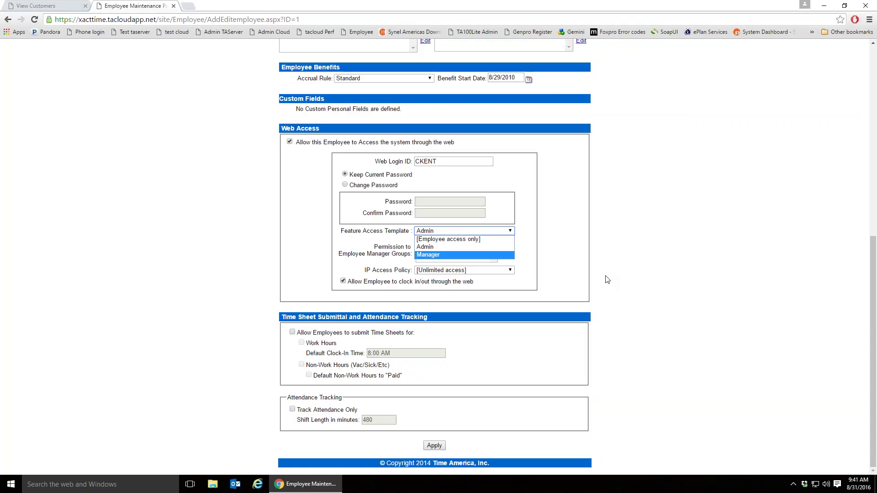
left_click(655, 289)
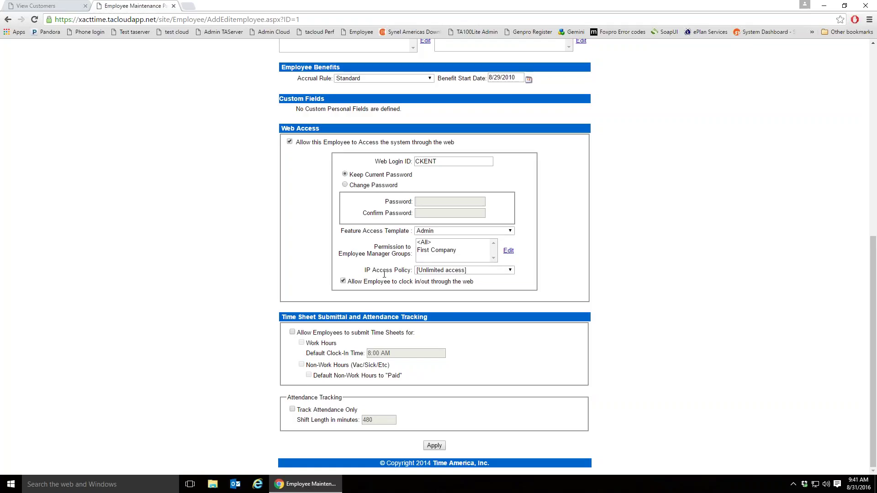
left_click(457, 271)
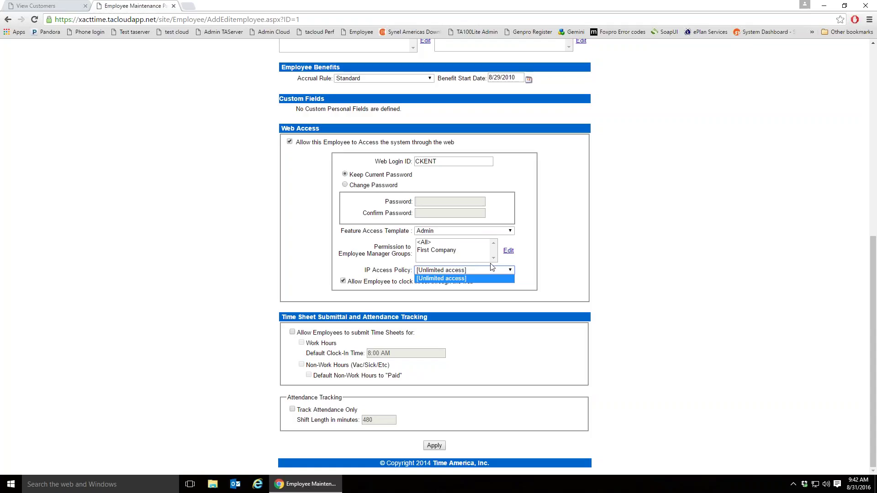
- Keep [Unlimited access] as the IP Access Policy and uncheck web clock in/out
left_click(446, 285)
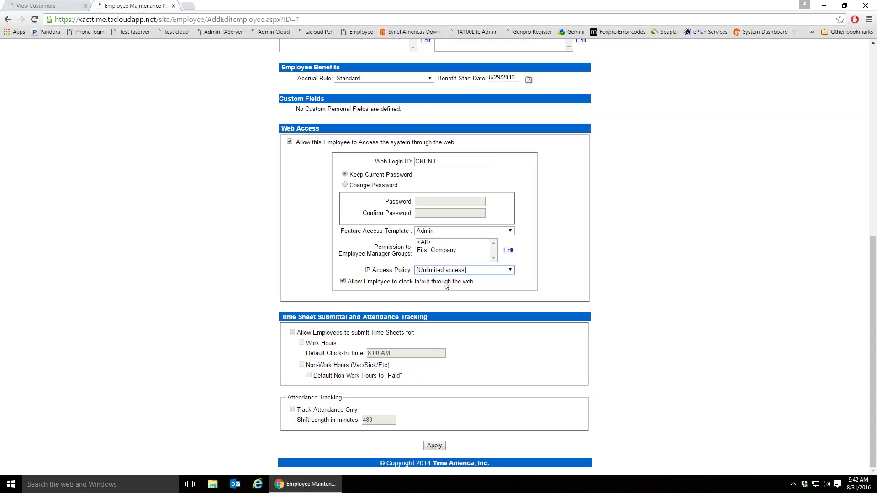
left_click(453, 272)
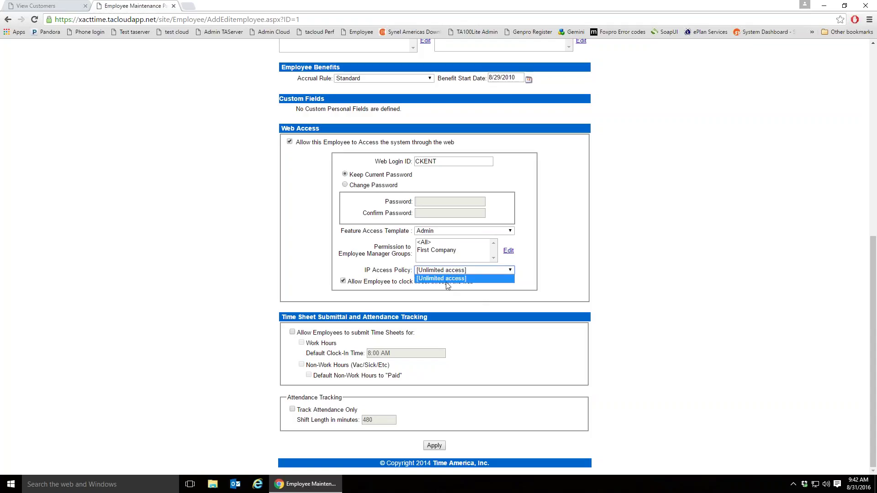
left_click(447, 284)
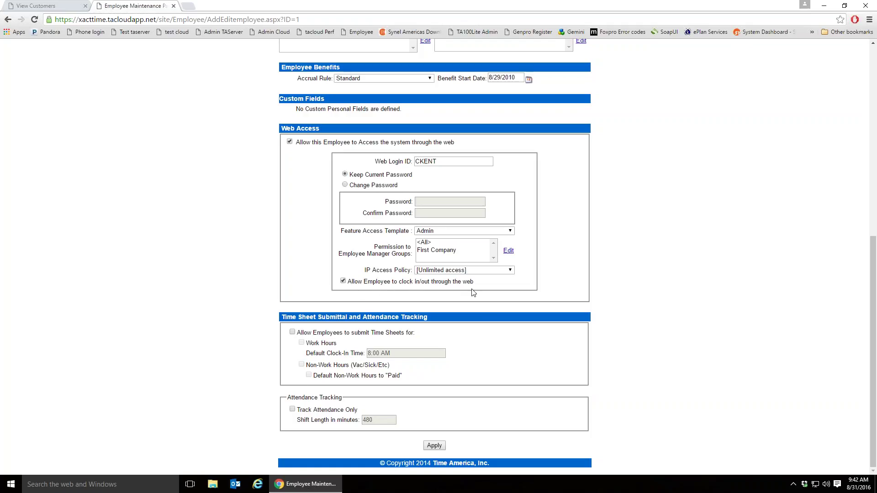
left_click(344, 281)
- Re-allow web clock in/out and enable time sheets including Non-Work Hours defaulting to Paid
left_click(343, 281)
left_click(295, 333)
left_click(302, 365)
left_click(309, 376)
left_click(309, 376)
left_click(309, 375)
- Check Track Attendance Only with its 480 shift length, then uncheck it again
left_click(293, 410)
key("Tab")
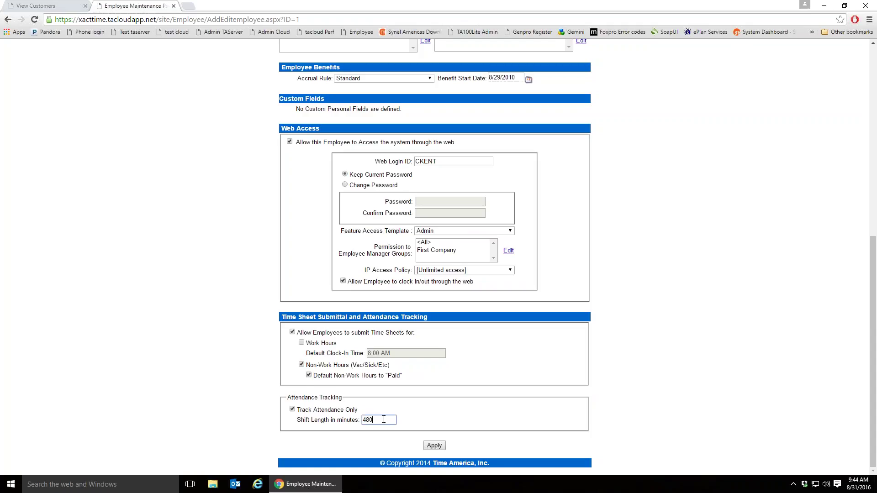
left_click(304, 418)
left_click(293, 409)
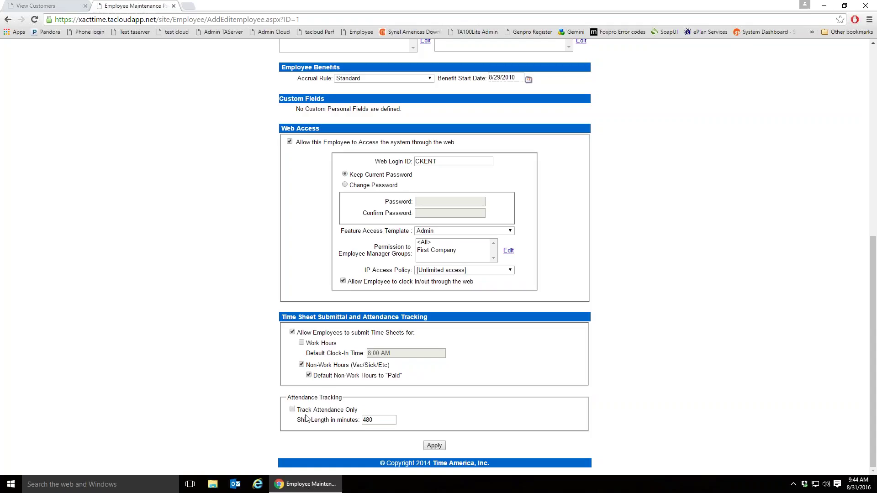
- Enable Work Hours time sheet submittal, apply the employee record, and go to the employee's home page
left_click(435, 446)
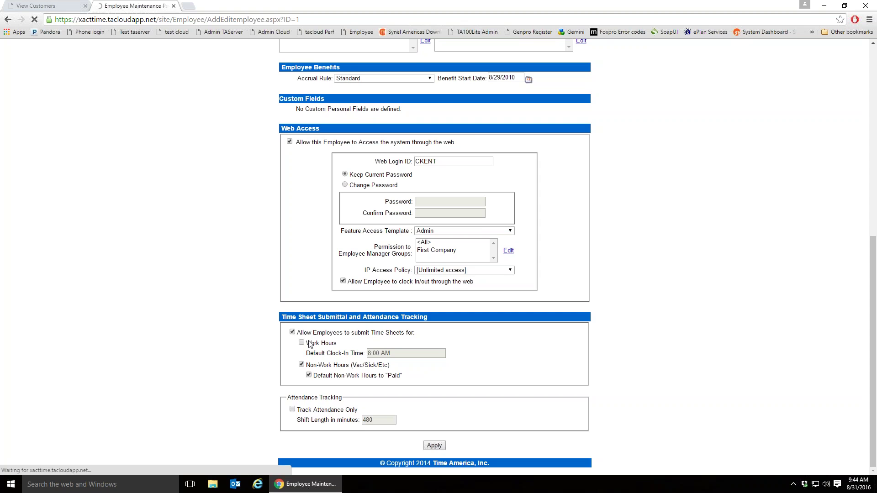
scroll(430, 398, "down", 2)
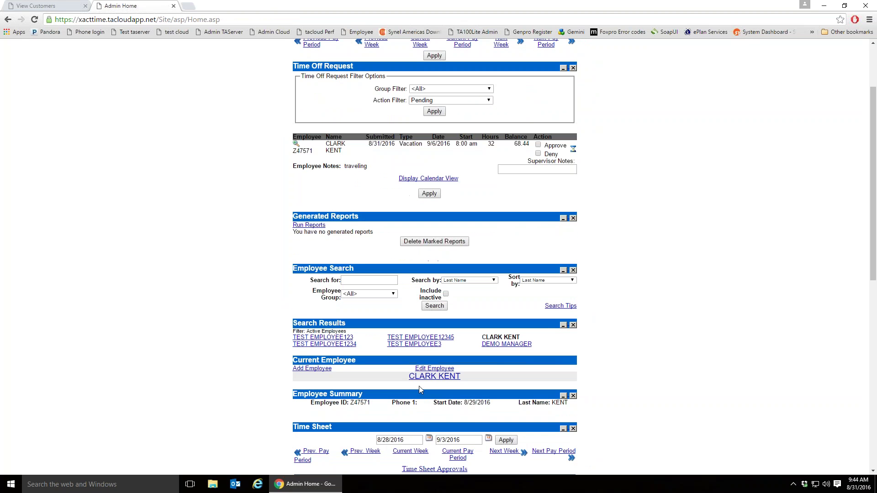
left_click(418, 378)
scroll(389, 399, "down", 6)
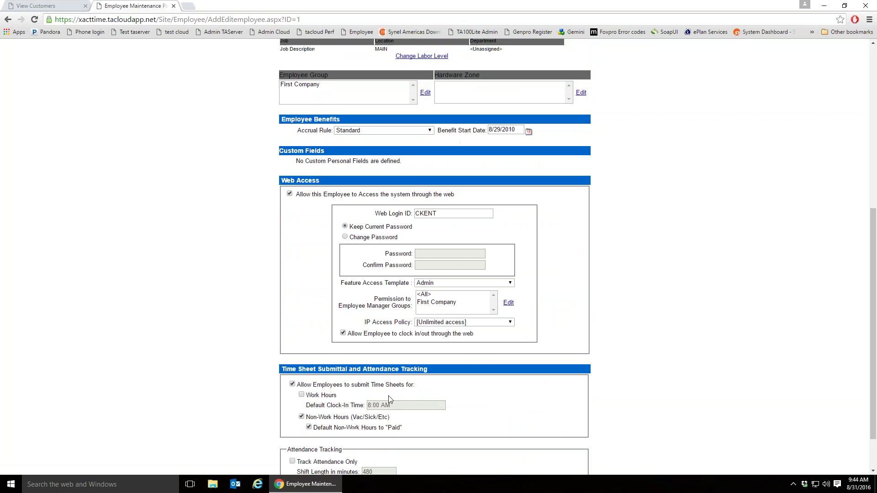
left_click(302, 381)
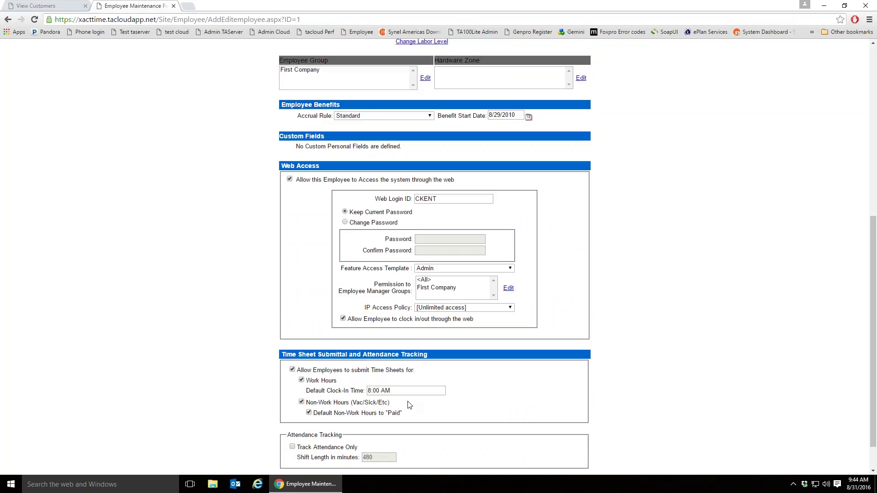
scroll(409, 405, "down", 1)
left_click(435, 446)
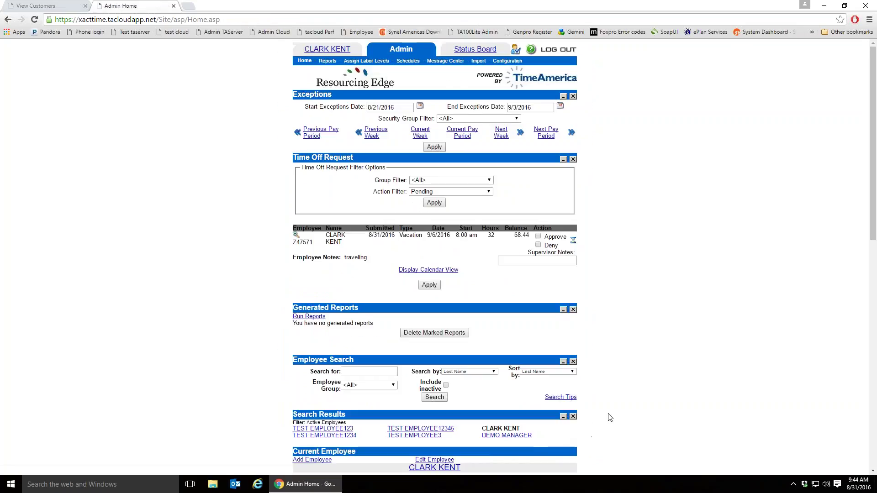
left_click(315, 54)
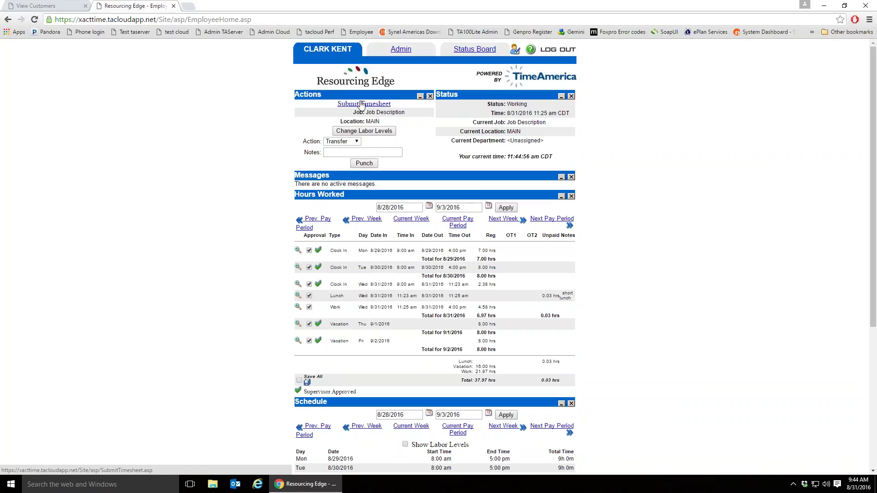
- Add an 8-hour Work entry for Saturday 9/3/2016 on the Submit Time Sheet page
left_click(362, 105)
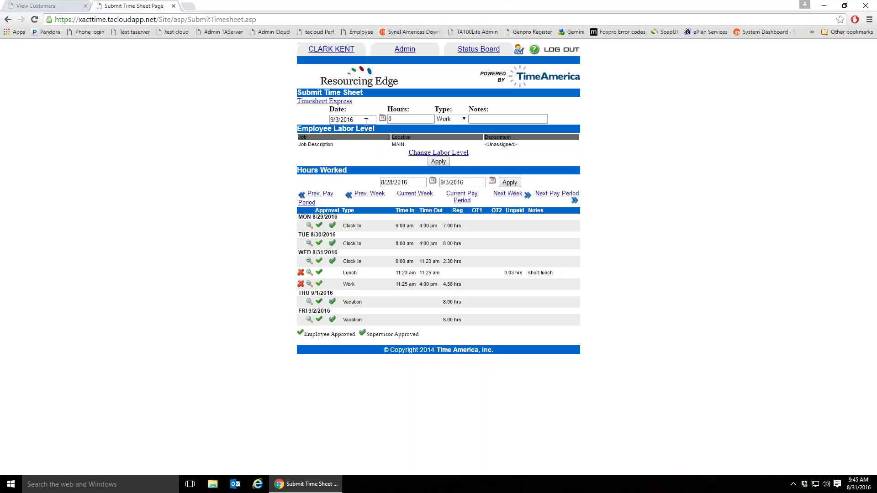
left_click(408, 118)
left_click(462, 119)
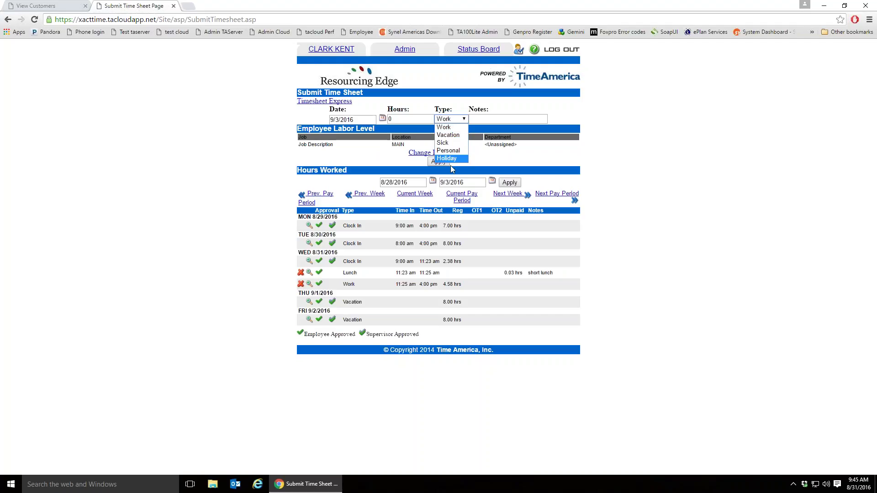
key("Escape")
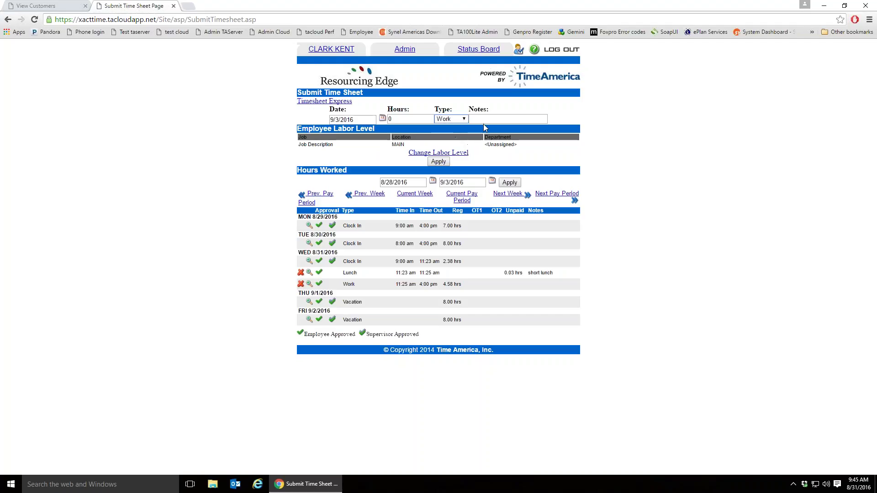
left_click(489, 119)
key("shift+Tab")
key("shift+Tab")
type("8")
left_click(440, 161)
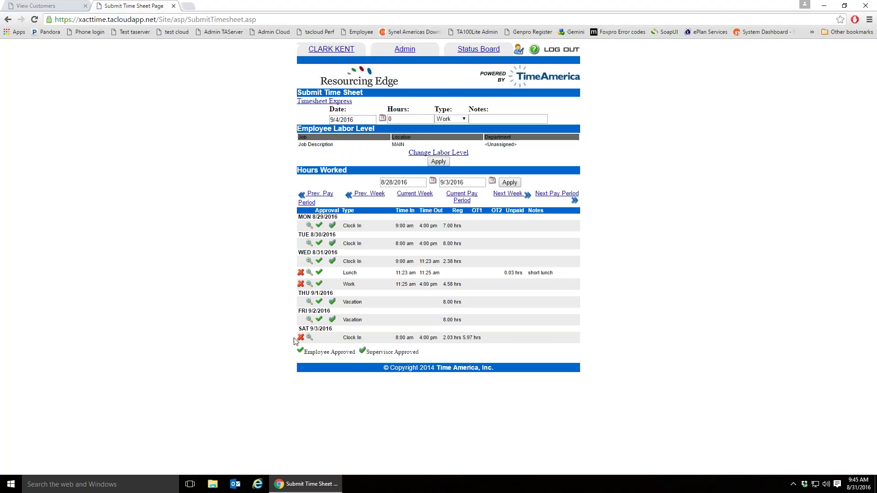
- Delete the SAT 9/3 Work entry and reset the entry date to 9/3/2016
left_click(301, 338)
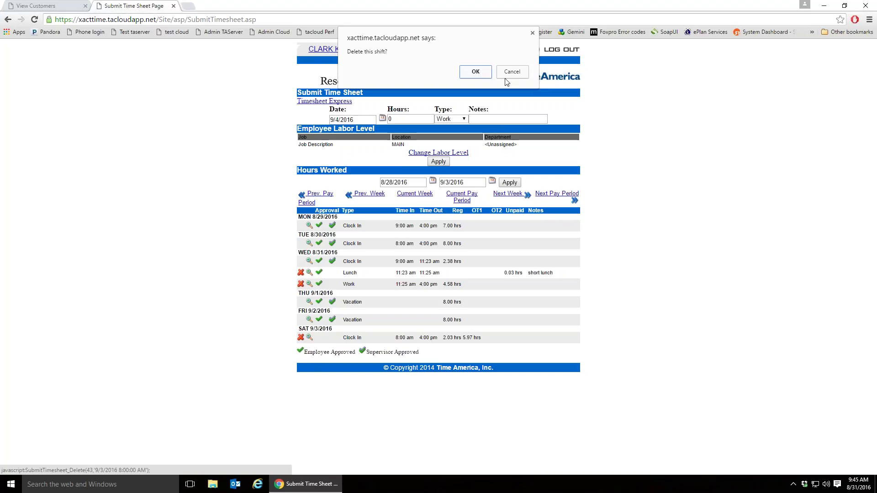
left_click(478, 74)
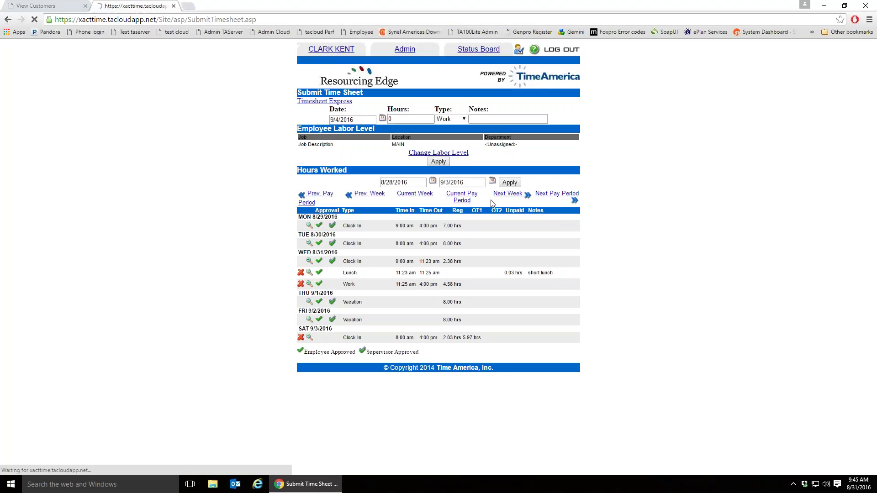
left_click(382, 118)
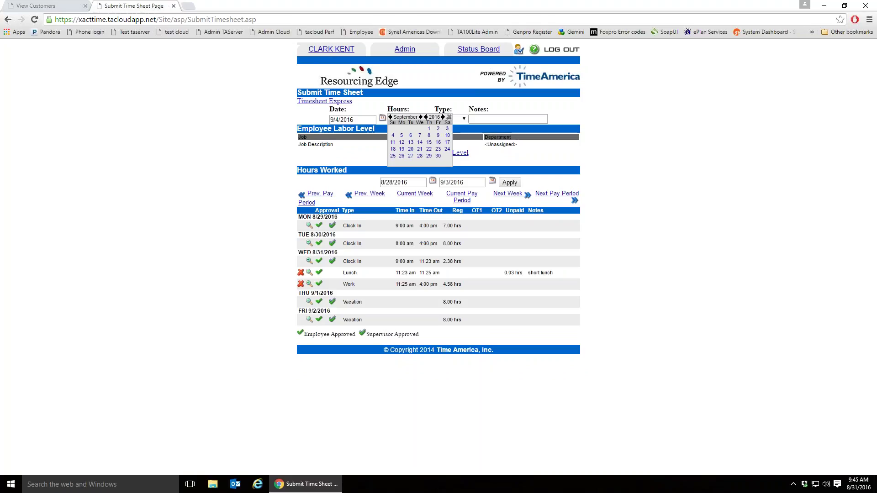
left_click(447, 128)
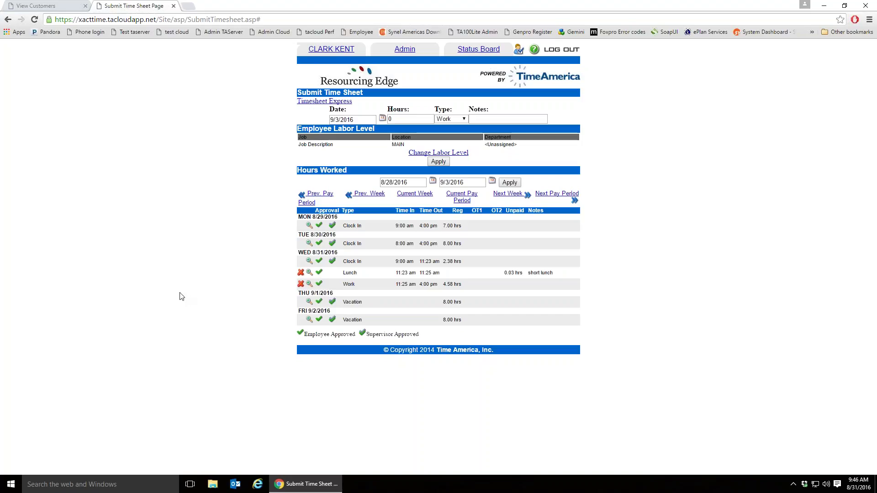
- Open the expanded edit page for the 8/31/2016 Work entry running 11:25 am to 4:00 pm
left_click(371, 279)
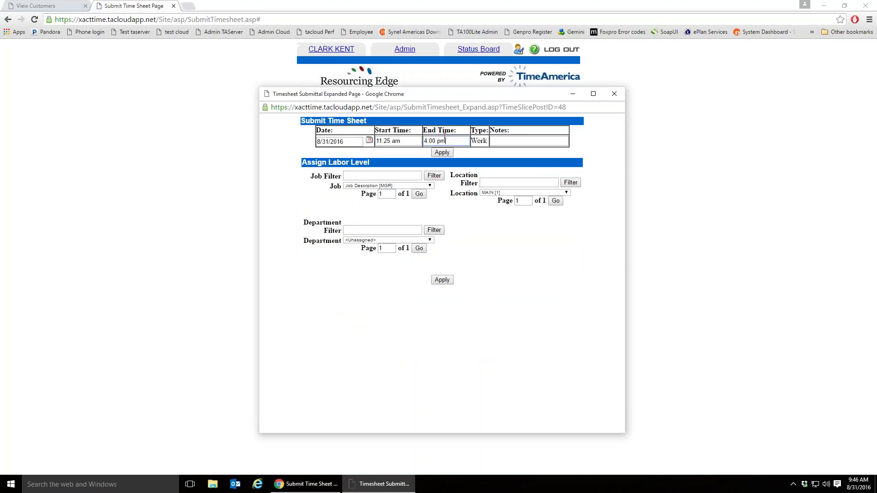
left_click_drag(424, 141, 445, 140)
- Close the 8/31 expanded page and leave the entry's Hours value unchanged
left_click(614, 94)
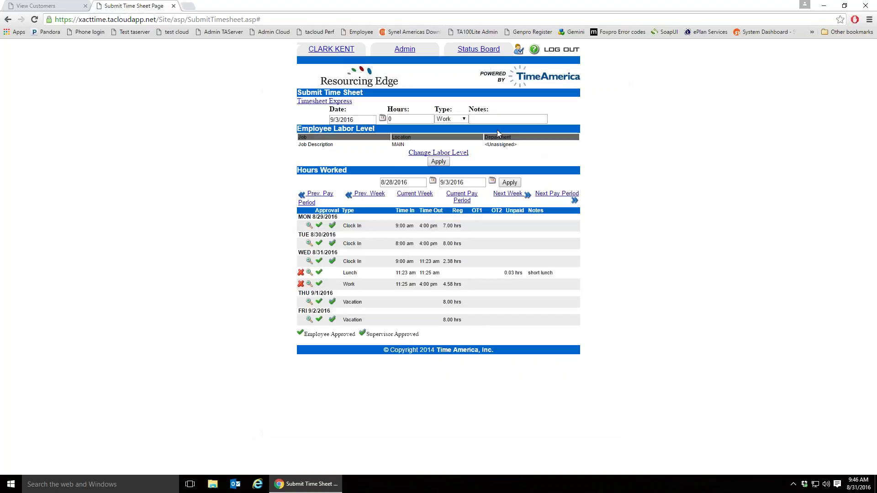
left_click(398, 119)
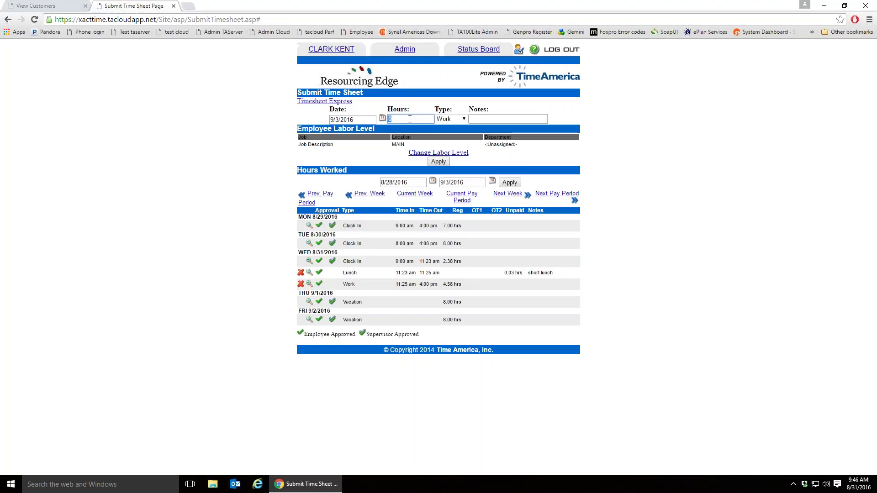
left_click(407, 119)
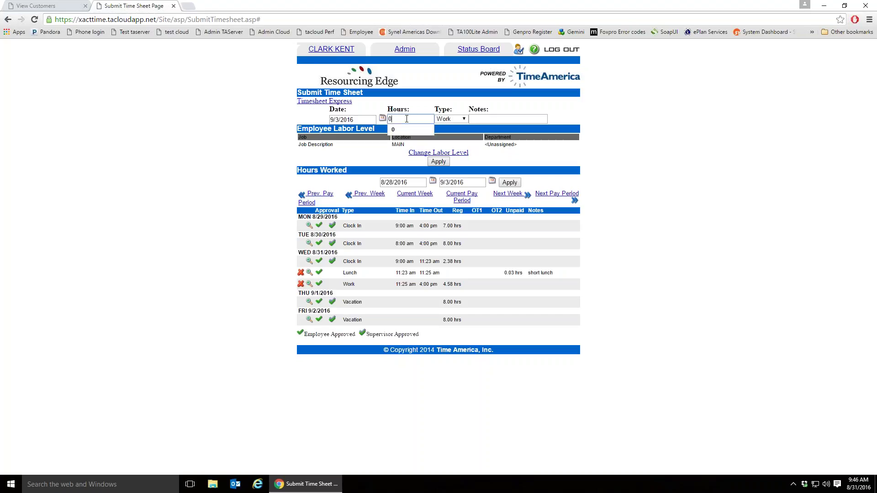
left_click(421, 96)
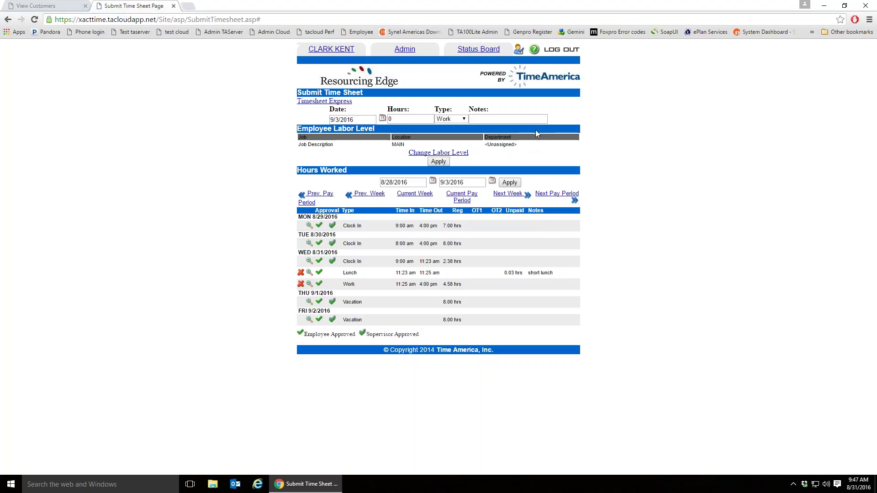
- Switch to Timesheet Express and review the blank Work rows for 8/28–9/3/2016
left_click(305, 102)
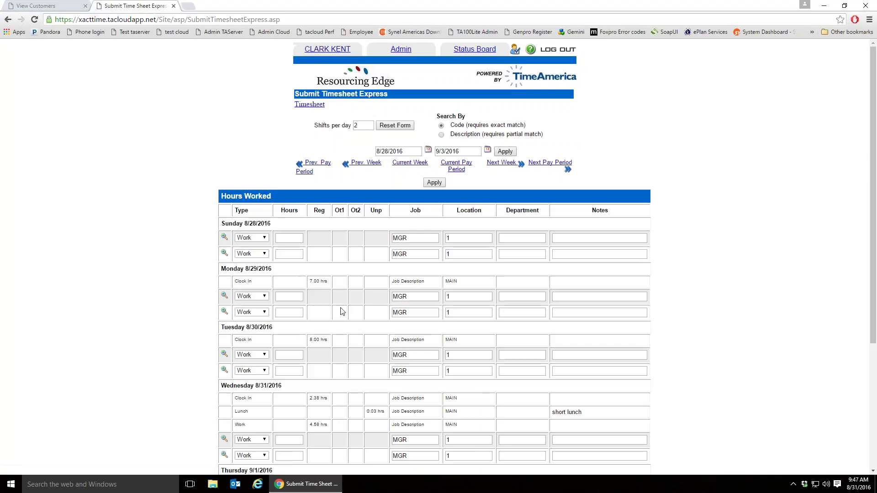
scroll(363, 235, "down", 3)
scroll(362, 235, "down", 2)
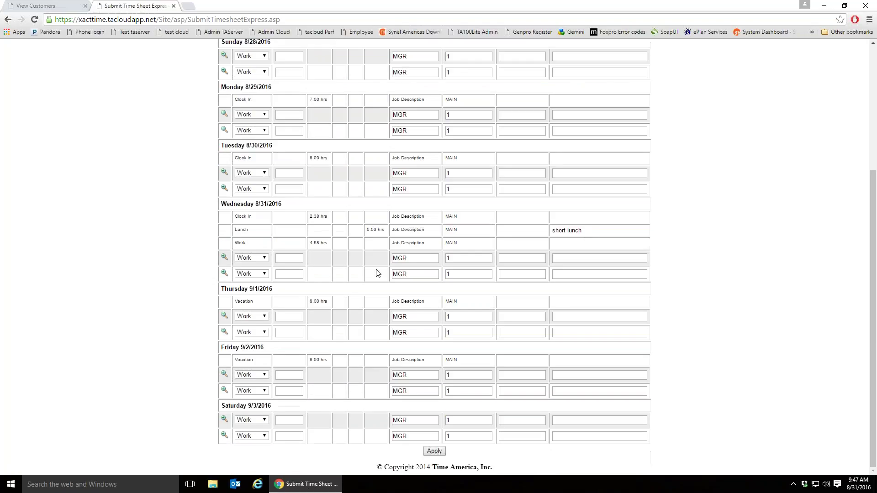
scroll(361, 233, "up", 5)
scroll(353, 223, "down", 3)
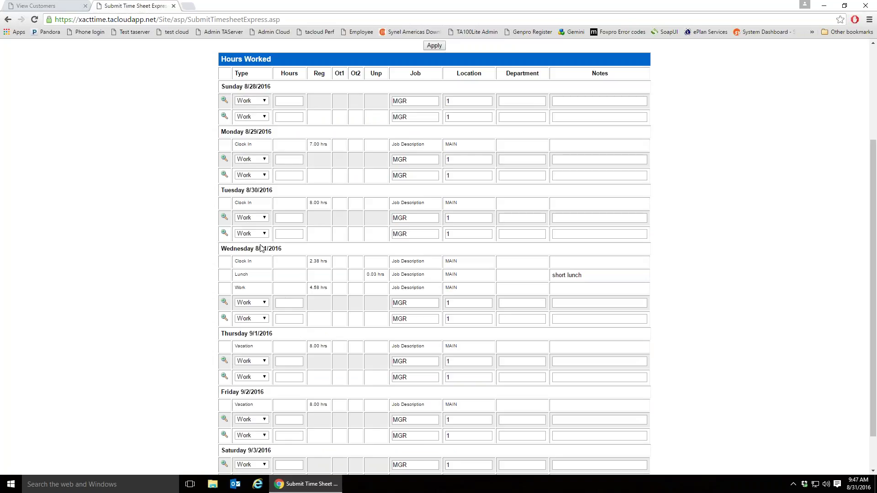
scroll(263, 250, "down", 1)
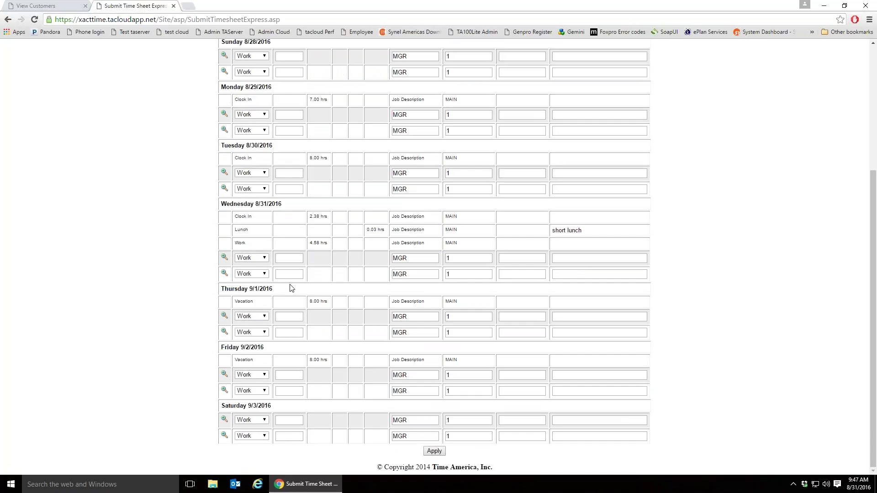
scroll(289, 286, "up", 4)
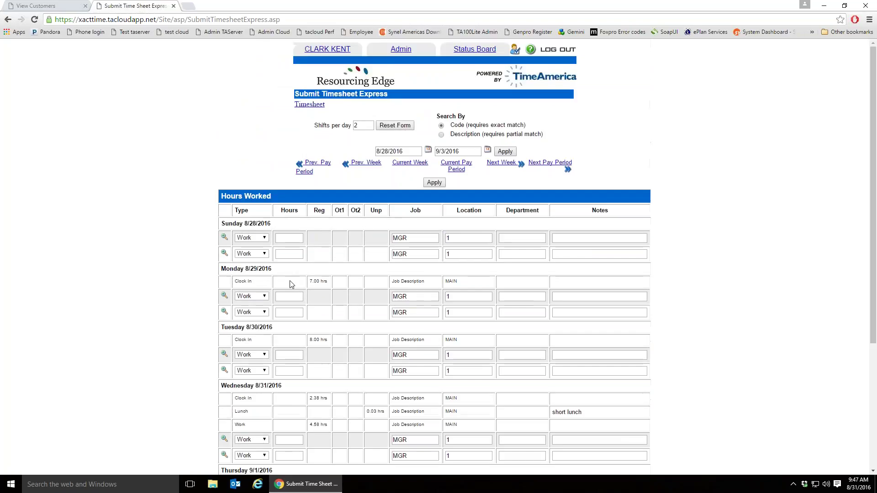
- Set the express grid start date to 9/1/2016 so it shows 9/1–9/3 with 2 shifts per day
left_click(427, 150)
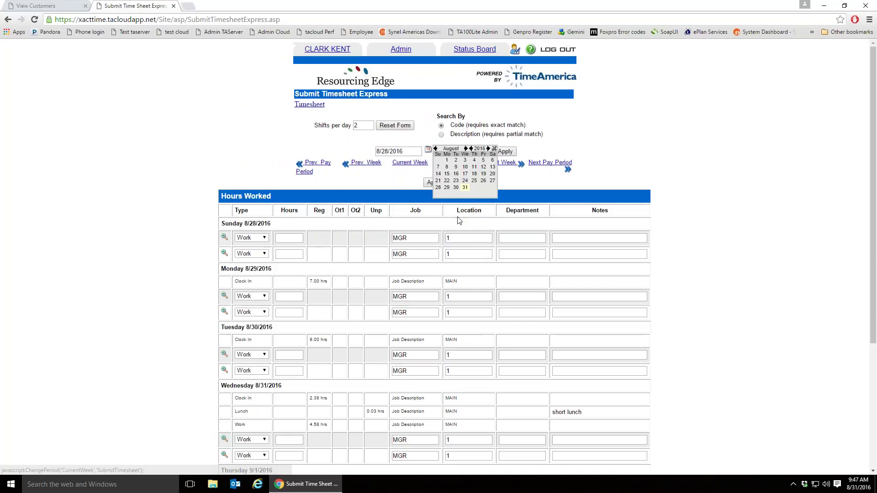
left_click(466, 148)
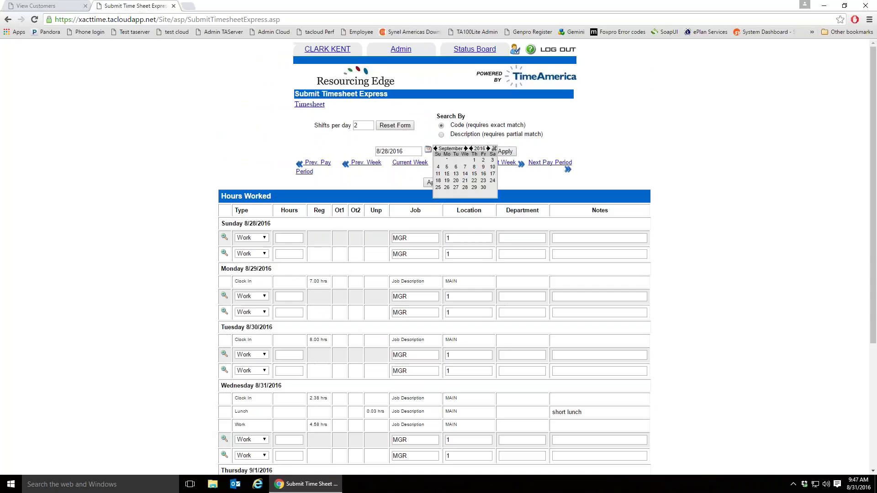
left_click(475, 160)
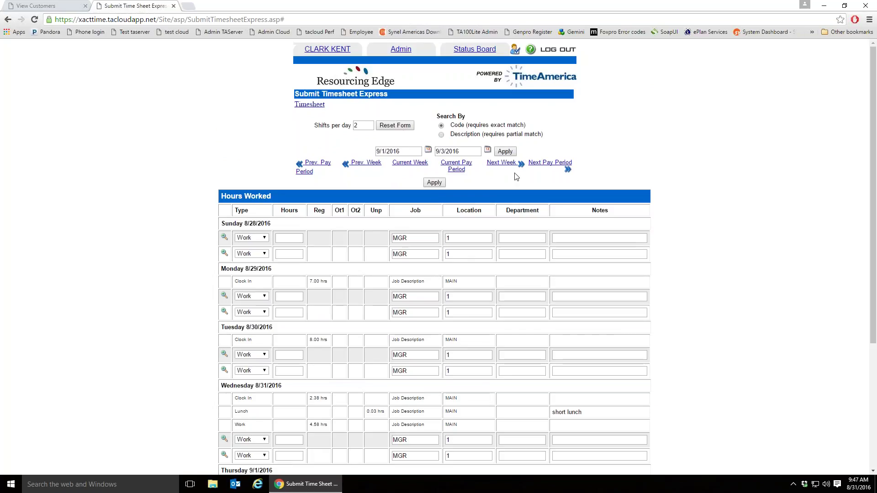
left_click(505, 152)
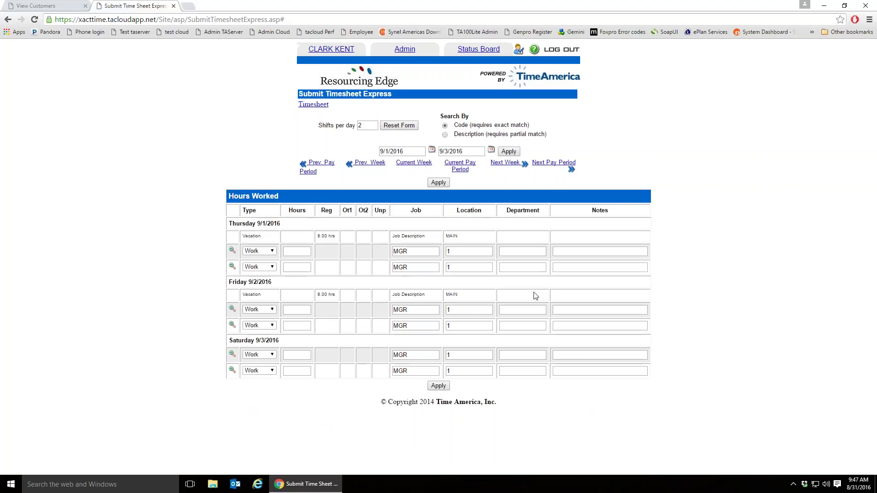
left_click_drag(373, 126, 288, 130)
- Log 3 hours on Saturday 9/3's first Work row and 5 hours on the second
left_click(295, 356)
type("3")
key("Tab")
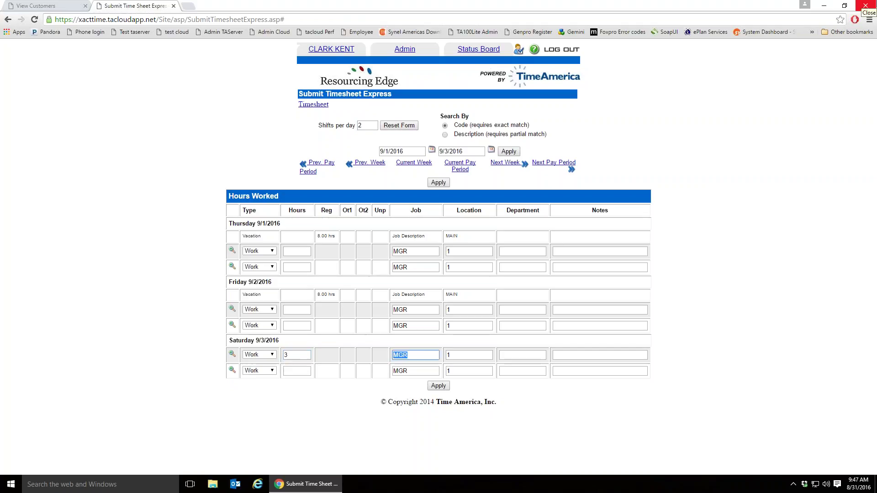
left_click(290, 372)
key("Tab")
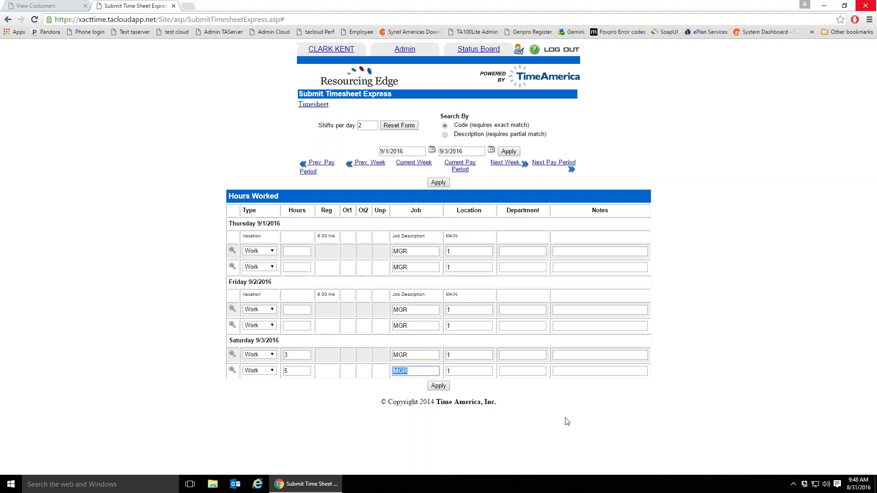
left_click(563, 371)
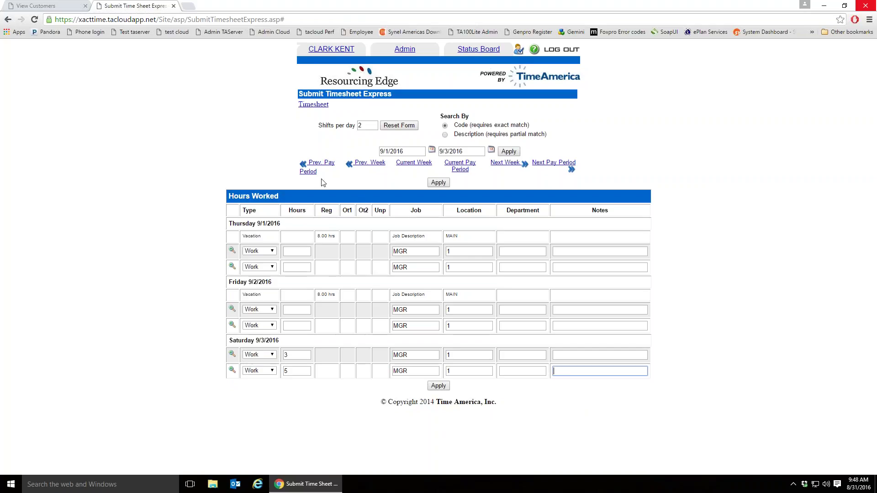
- Return to the employee home page and dismiss the new-message alert
left_click(322, 105)
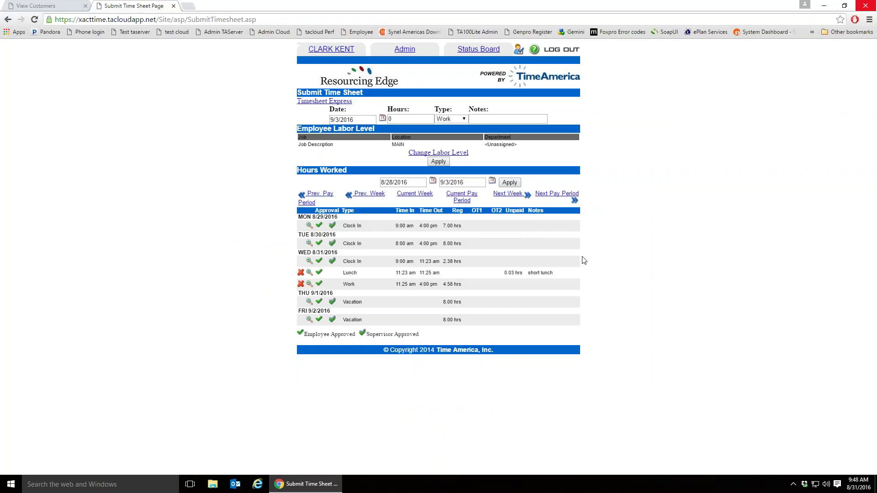
left_click(336, 51)
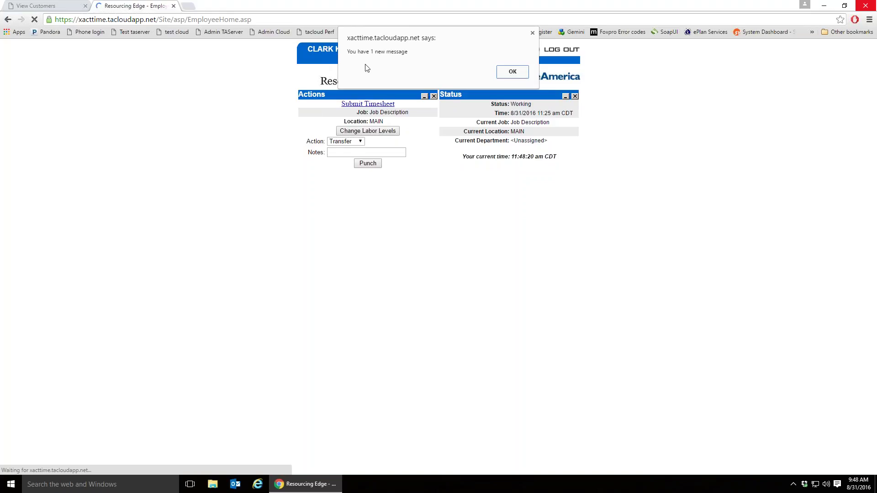
left_click(512, 73)
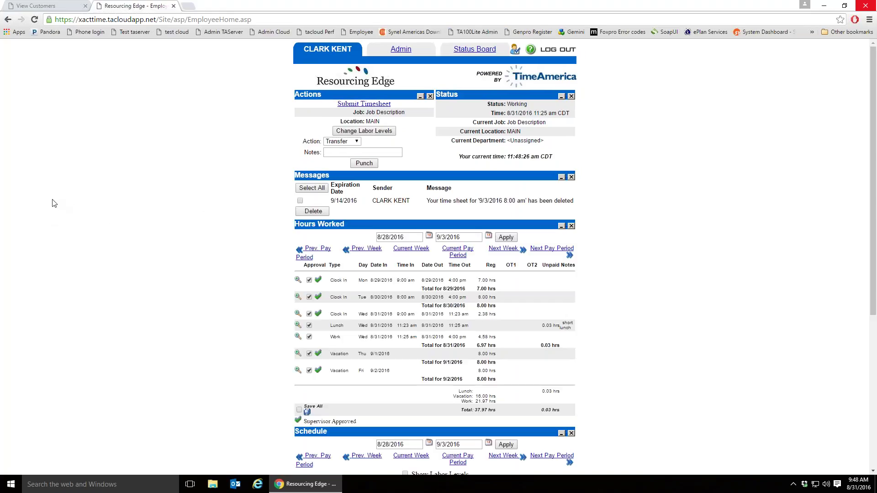
- Select the employee's only message and delete it
scroll(55, 204, "down", 1)
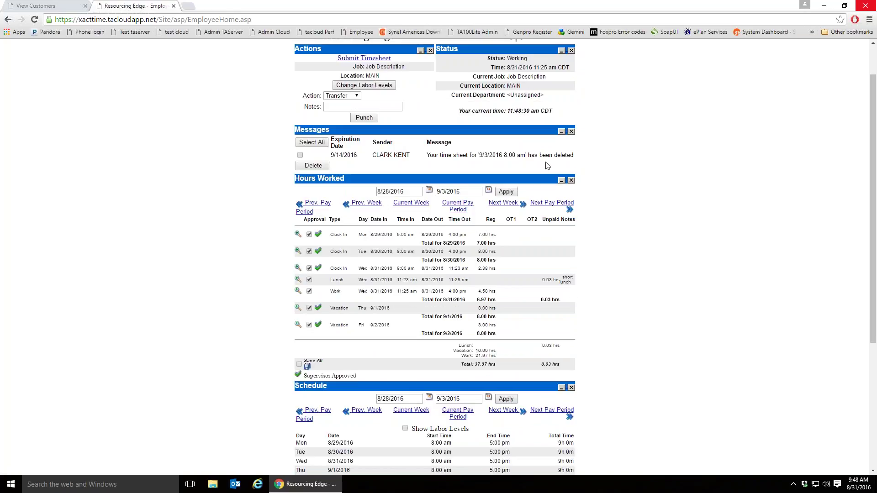
scroll(194, 289, "down", 1)
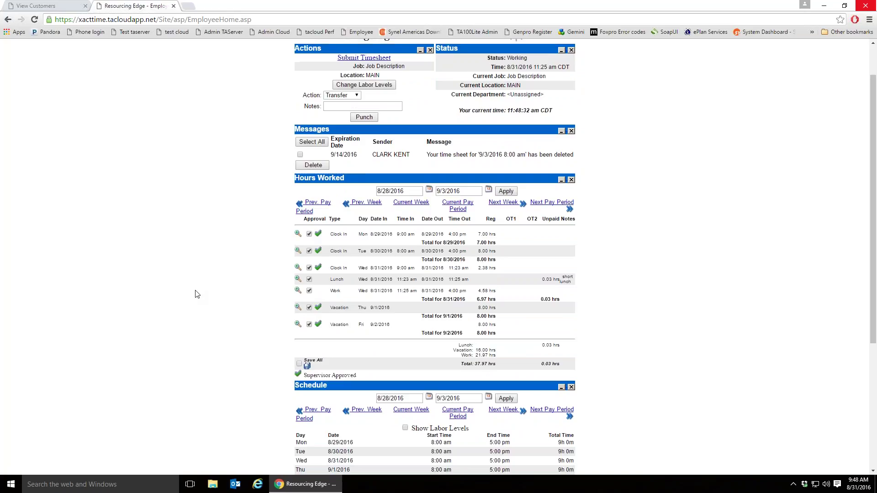
left_click_drag(376, 109, 410, 109)
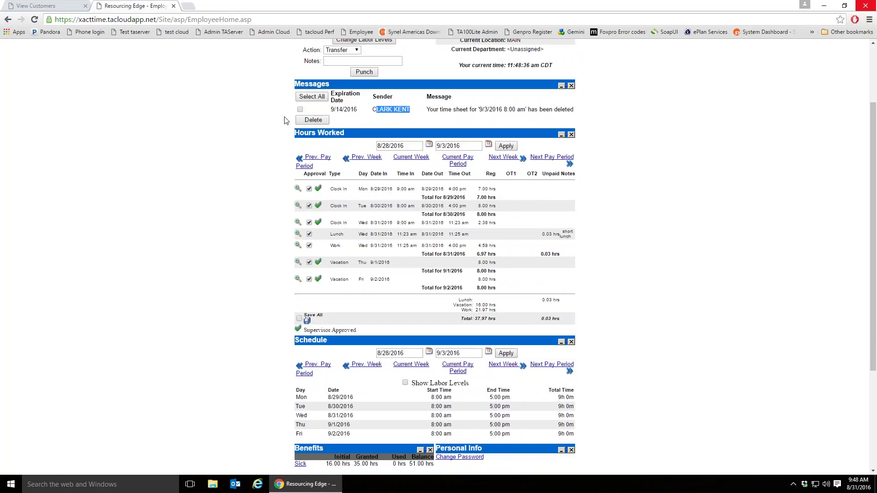
left_click(300, 110)
left_click(313, 120)
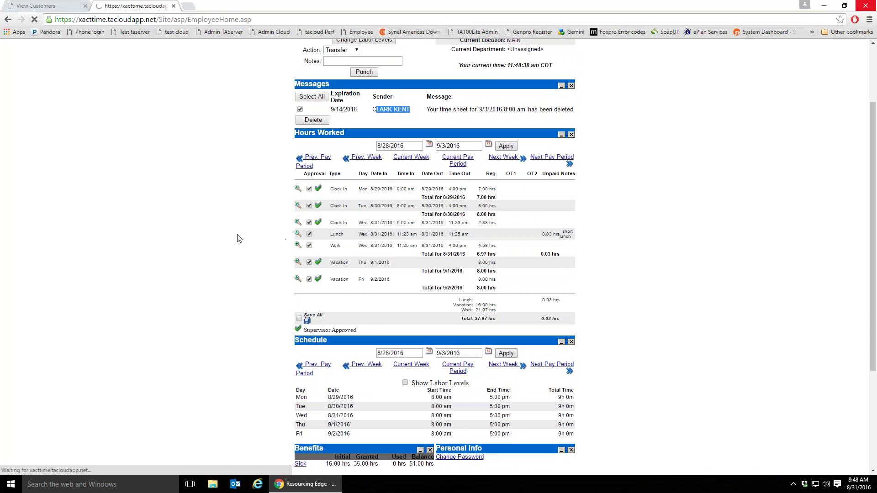
scroll(237, 238, "down", 4)
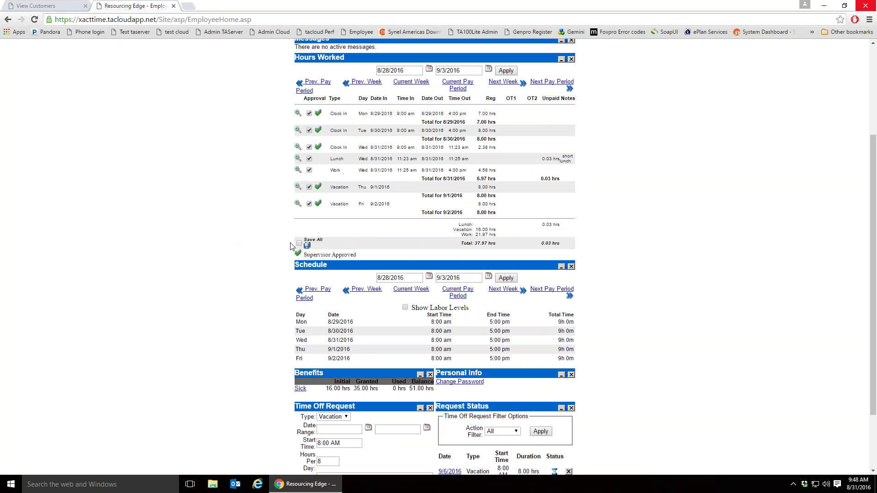
scroll(558, 253, "up", 4)
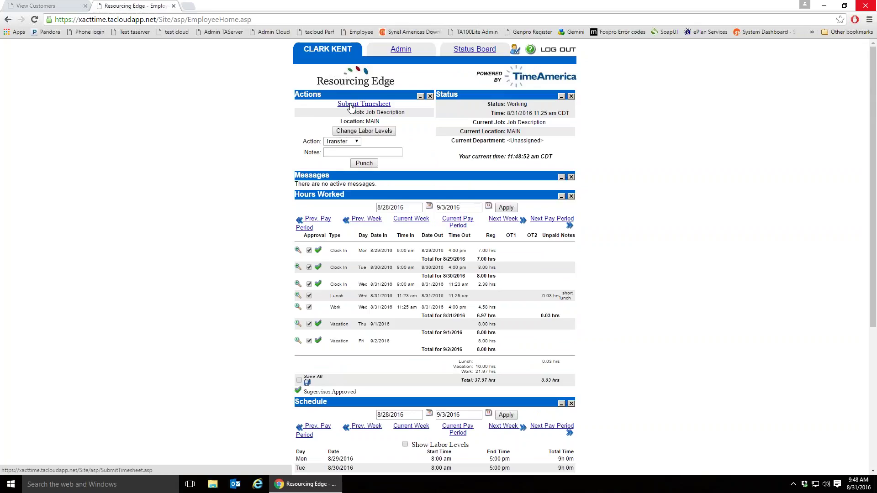
- Open the employee's Submit Time Sheet page for 8/28–9/3/2016
scroll(366, 261, "down", 5)
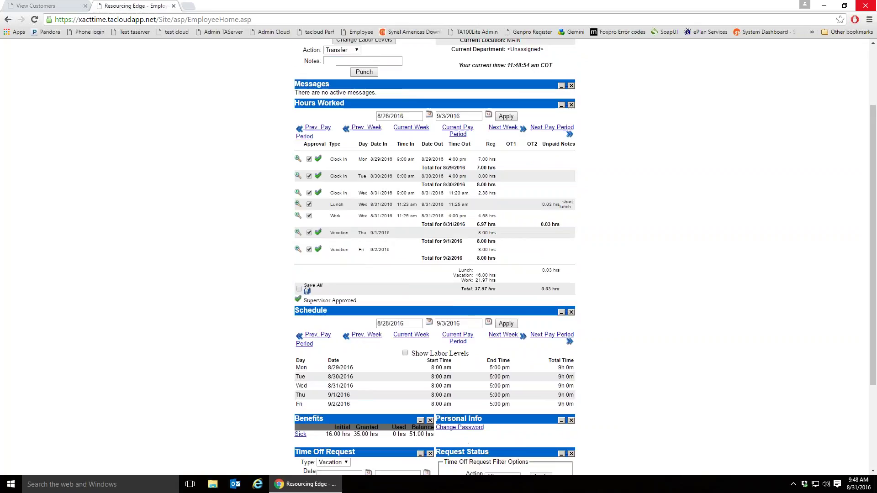
scroll(365, 260, "up", 5)
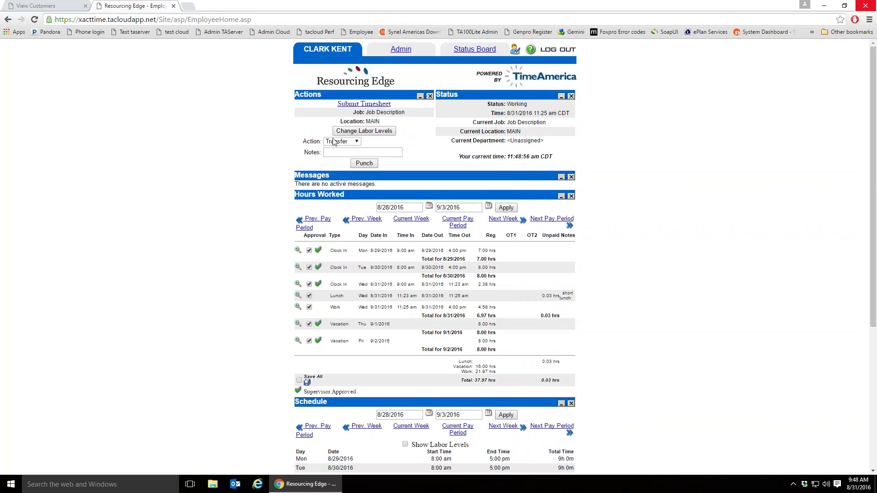
left_click(357, 141)
scroll(517, 380, "down", 5)
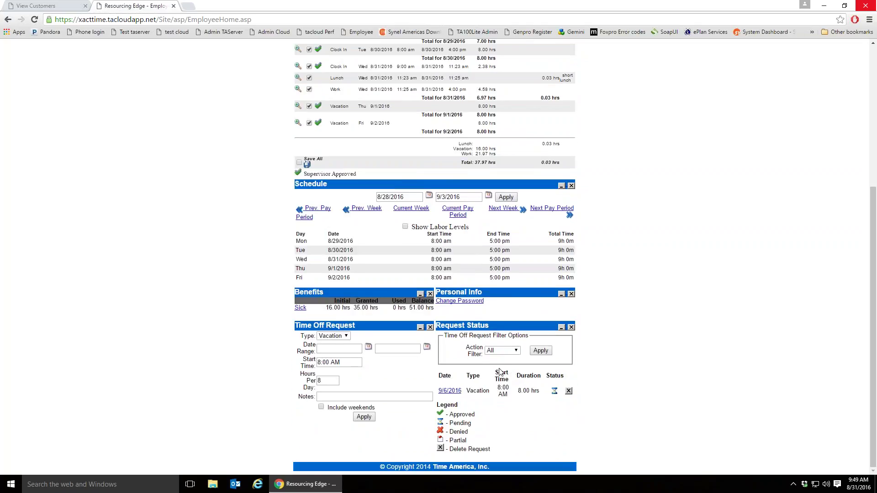
scroll(516, 392, "up", 5)
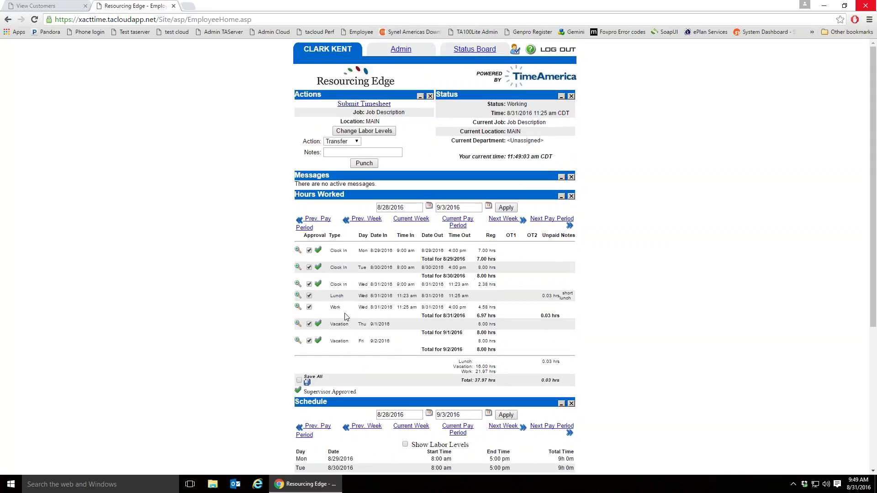
left_click(351, 104)
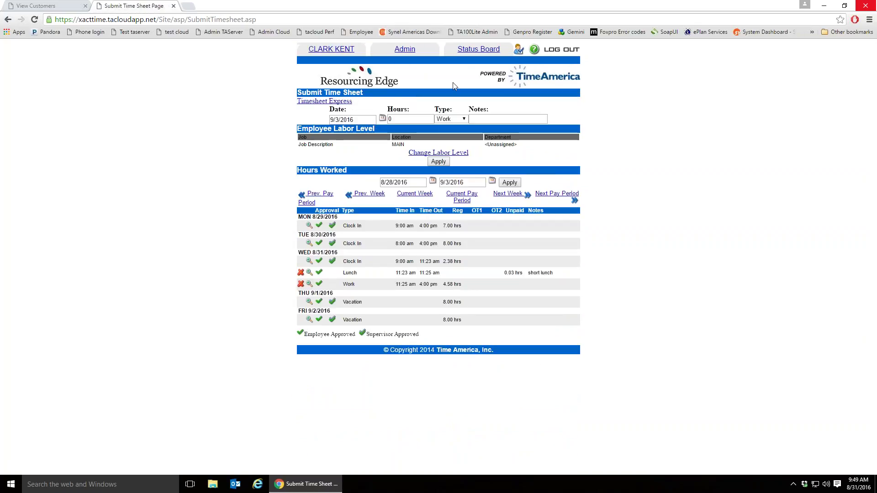
- Reopen the Submit Time Sheet page via Admin Home, then return to the employee home page
left_click(403, 53)
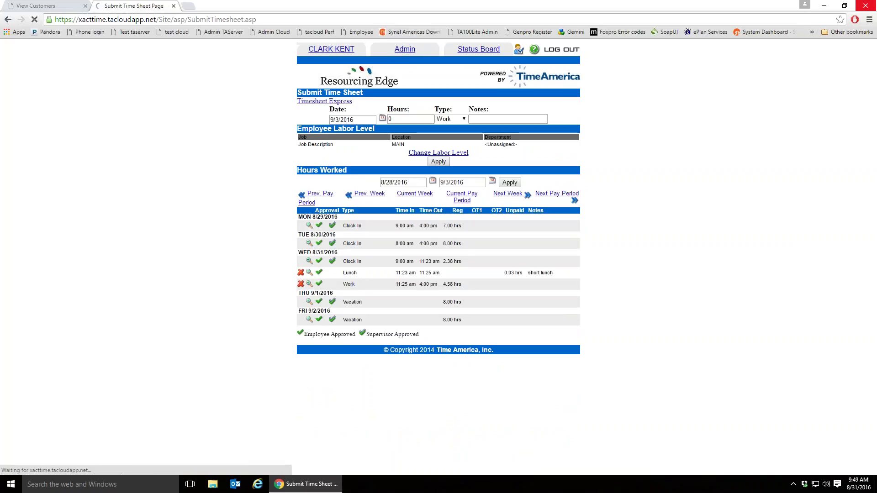
left_click(327, 50)
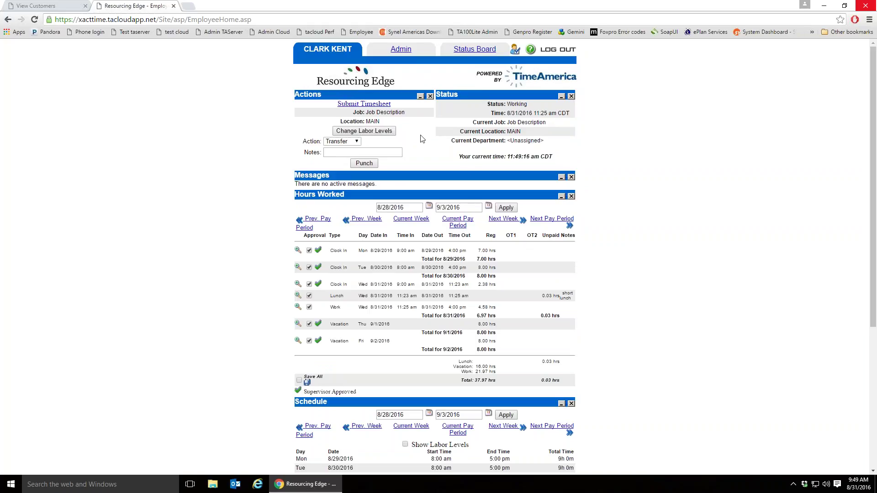
left_click(348, 106)
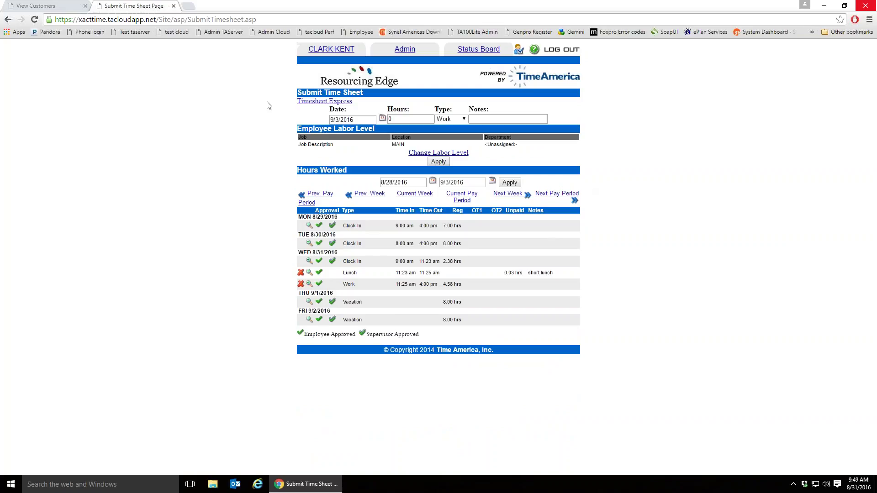
left_click(399, 51)
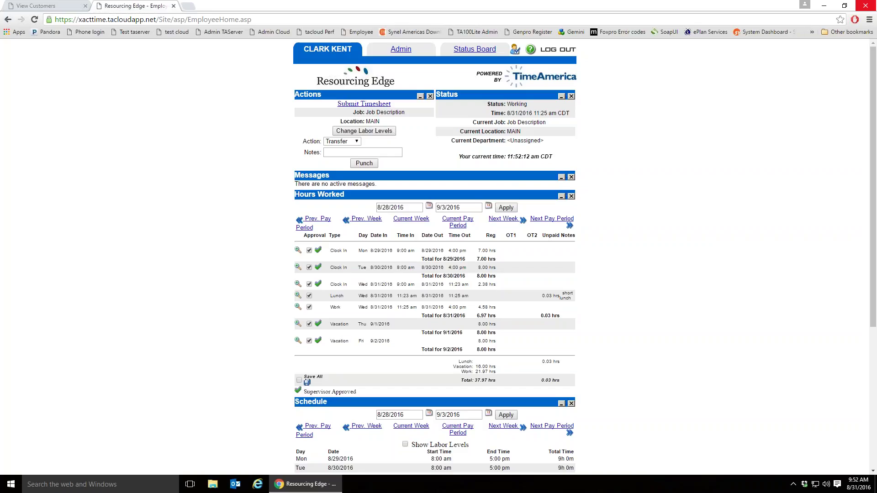
- Scroll the employee home page to review hours worked and the 8:00 am–5:00 pm schedule for 8/29–9/2
scroll(672, 302, "down", 2)
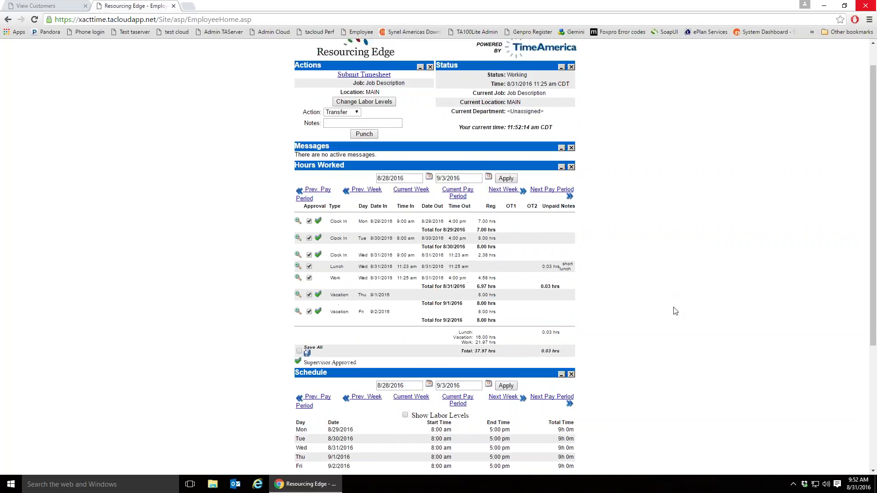
scroll(676, 316, "down", 2)
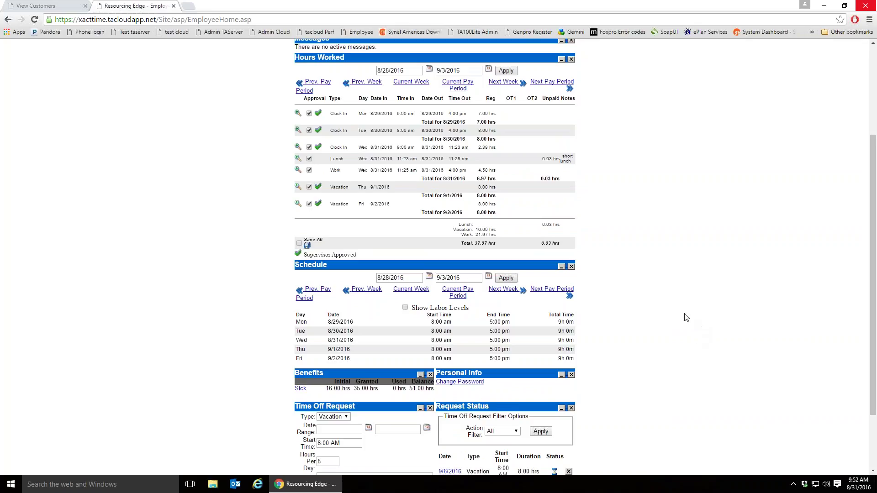
scroll(690, 313, "up", 2)
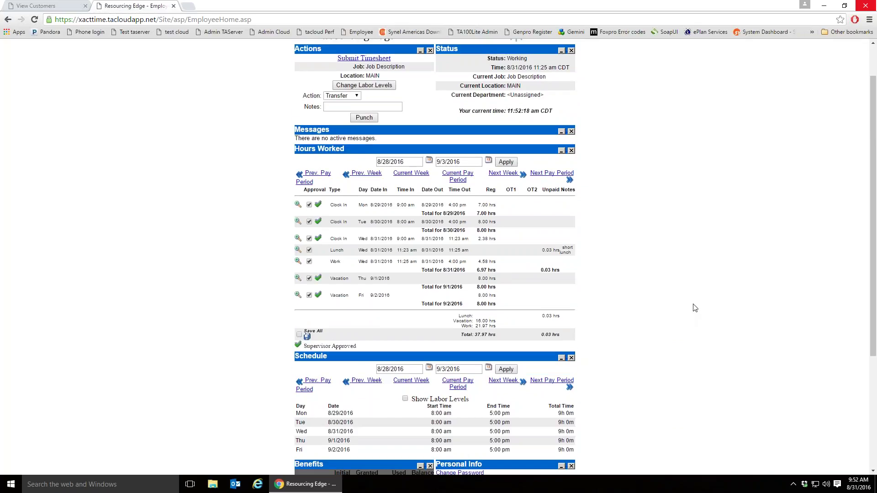
scroll(633, 281, "up", 1)
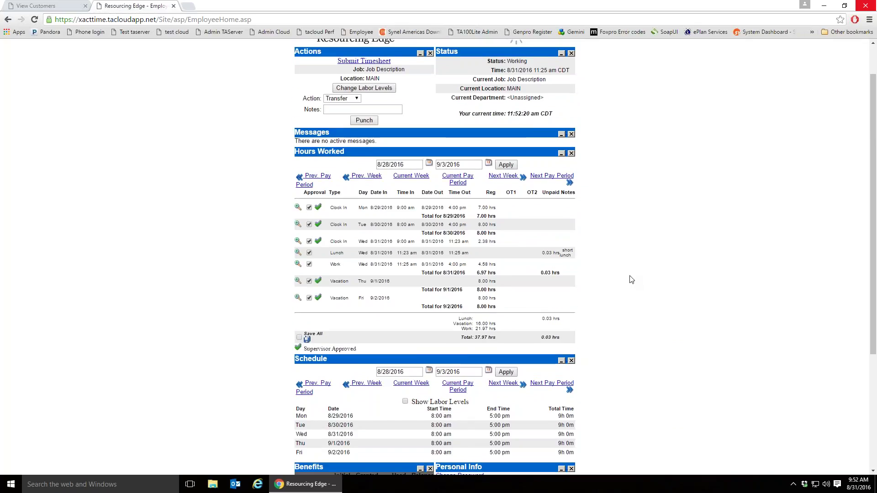
scroll(631, 280, "up", 1)
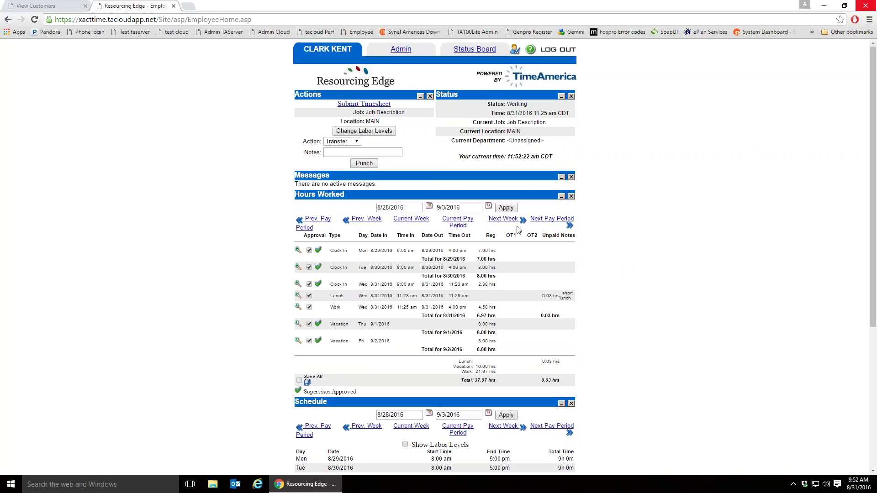
- On Admin Home, open the 32-hour 9/6/2016 vacation request's details, toggle Approve, and close the details
left_click(400, 50)
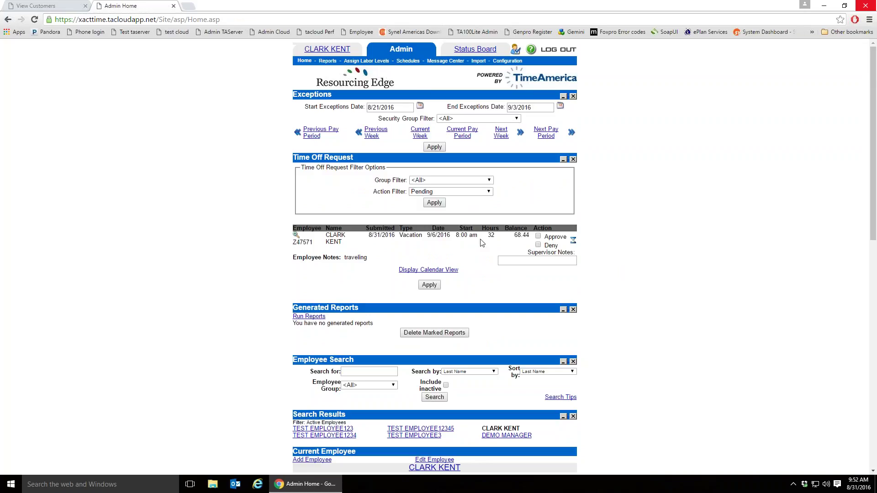
left_click(295, 236)
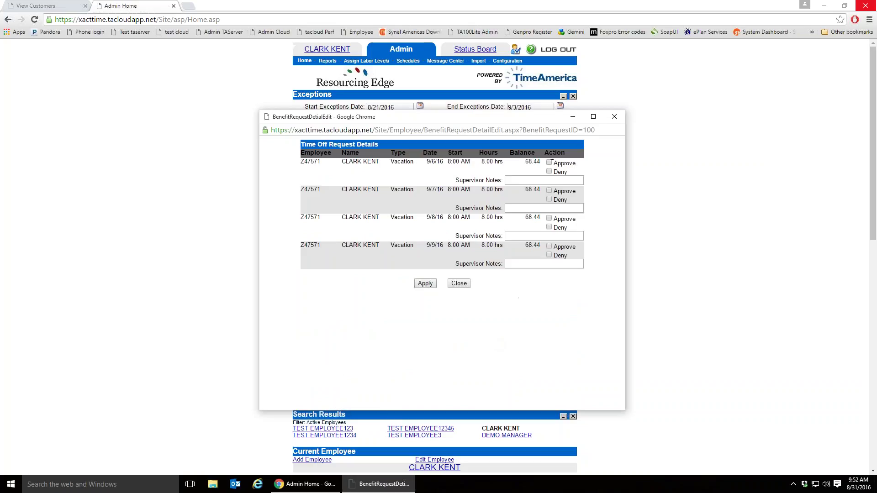
left_click(549, 163)
left_click(549, 163)
left_click(458, 284)
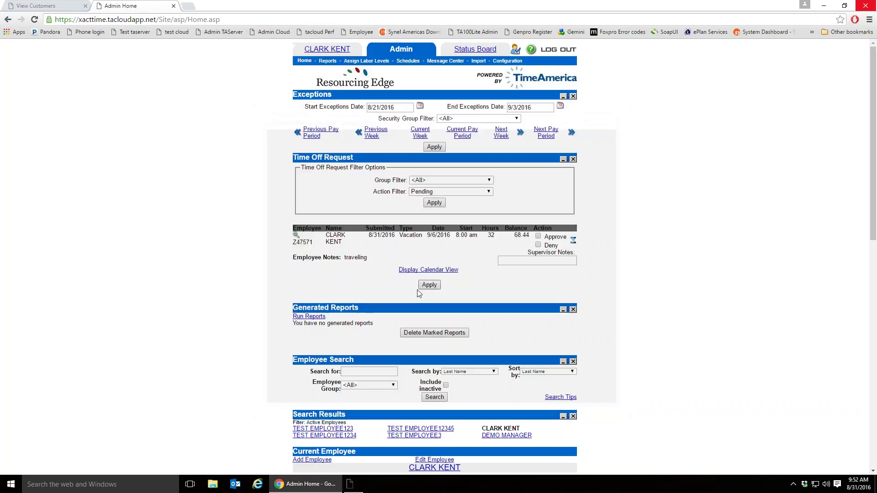
scroll(368, 210, "down", 1)
- Tick Approve on the pending vacation request and open the September 2016 time-off calendar
left_click(538, 191)
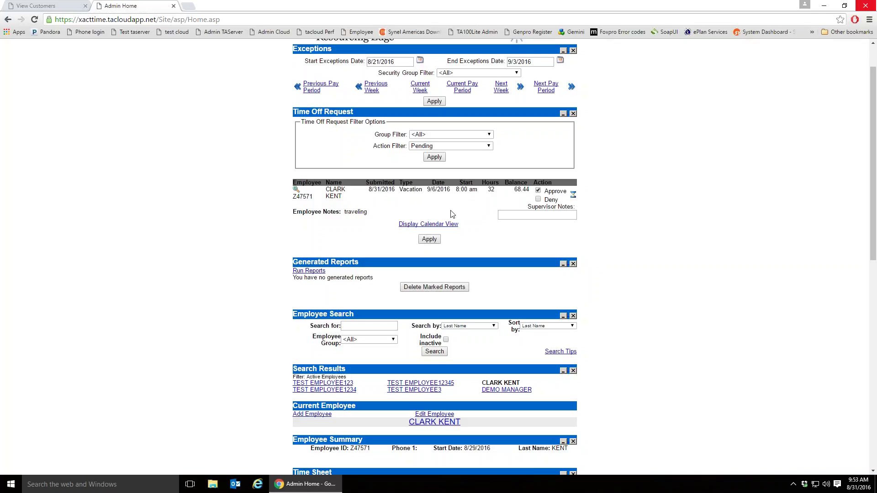
left_click(408, 225)
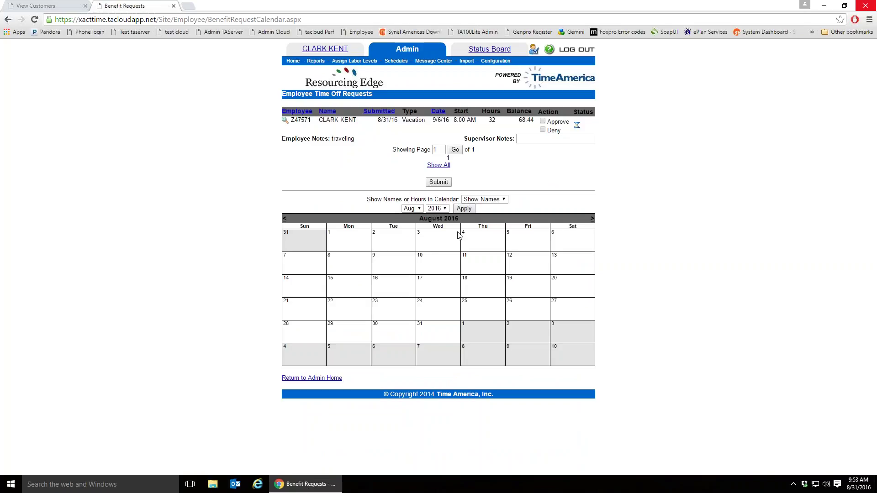
left_click(414, 209)
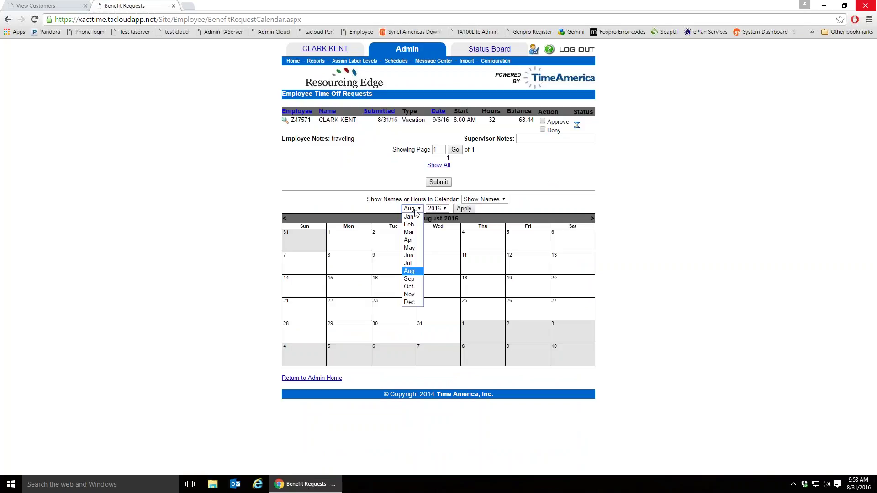
left_click(413, 279)
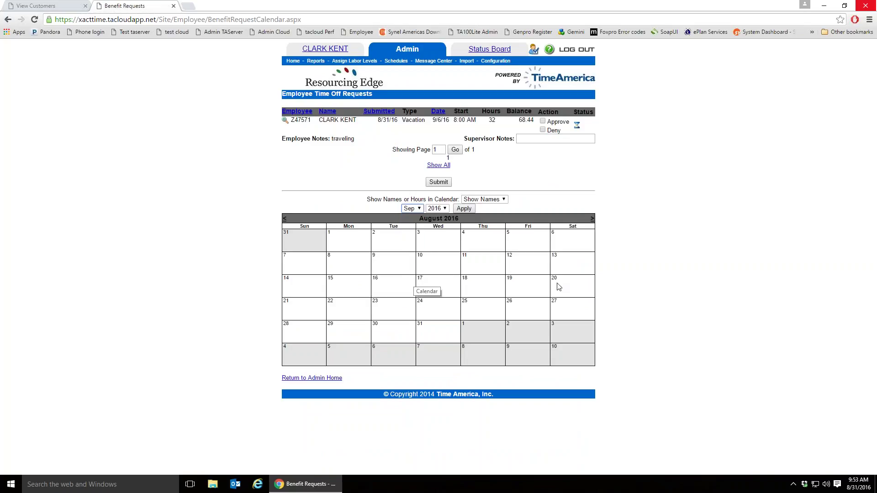
left_click(464, 209)
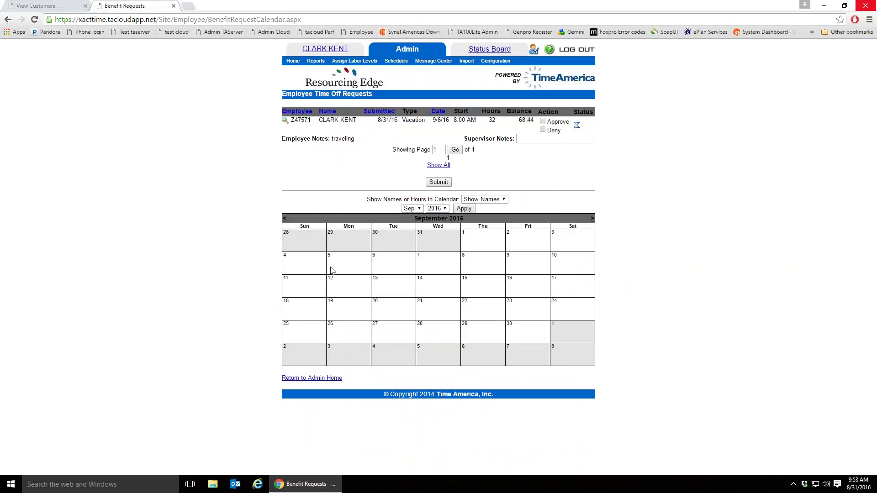
- Submit the vacation approval and show September 2016 with the 9/6–9/9 entries
left_click(545, 121)
left_click(437, 182)
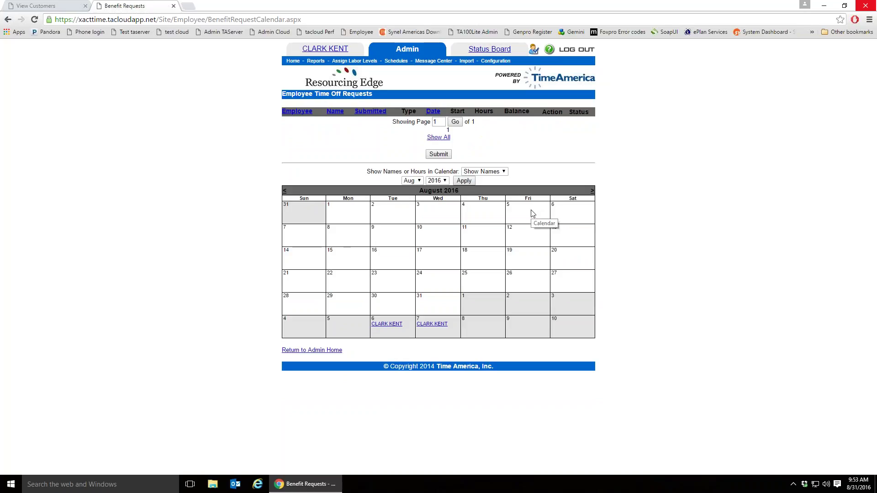
left_click(412, 181)
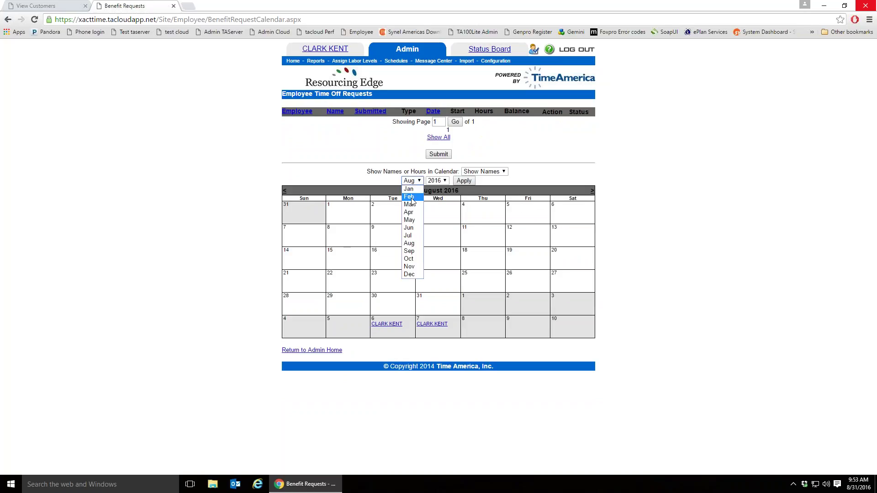
left_click(409, 251)
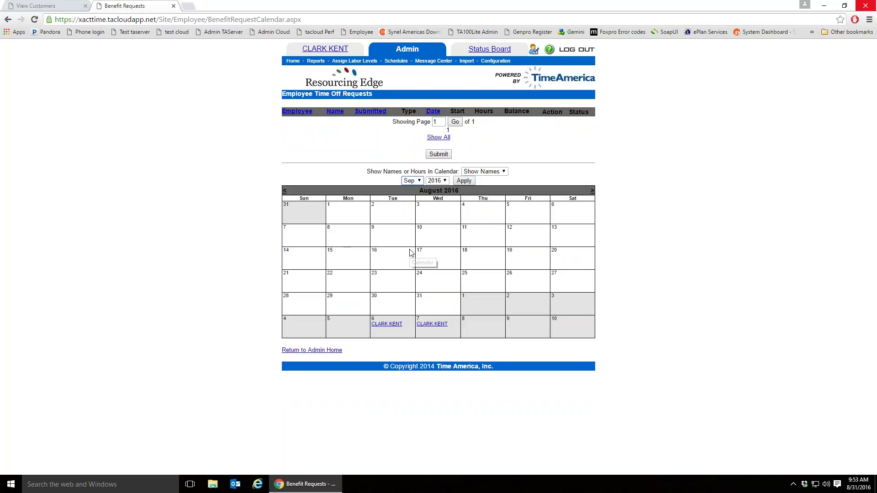
left_click(464, 181)
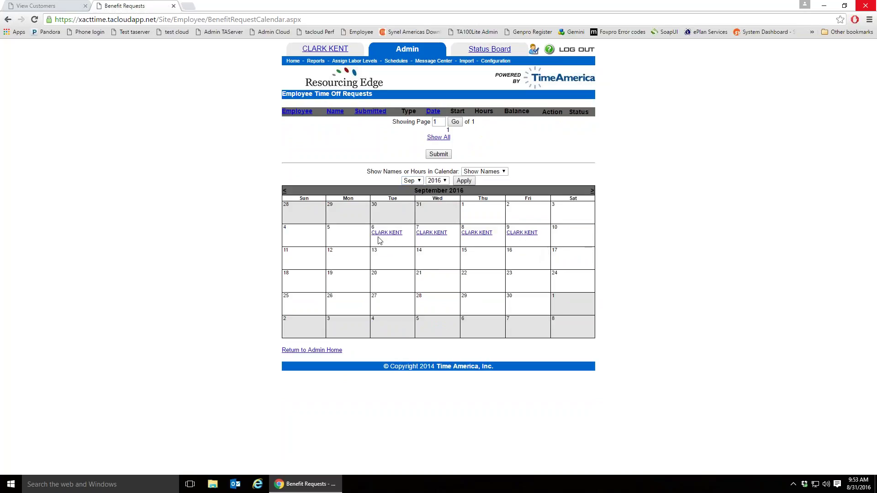
- Review the 9/6 vacation request details and its traveling note, then return to Admin Home
left_click(386, 234)
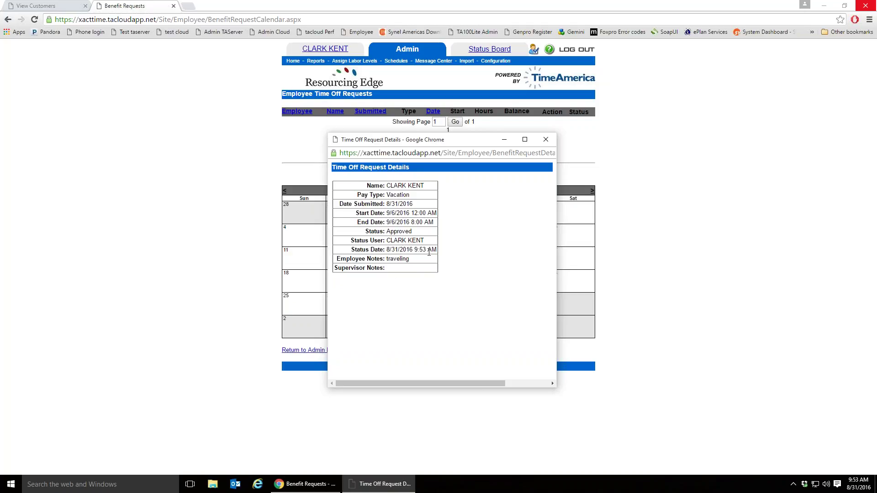
double_click(398, 259)
left_click(384, 268)
left_click(546, 139)
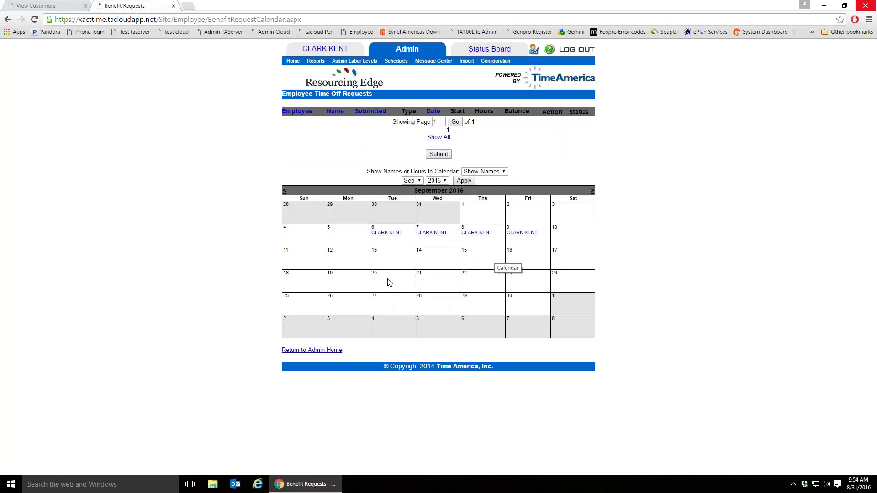
left_click(314, 351)
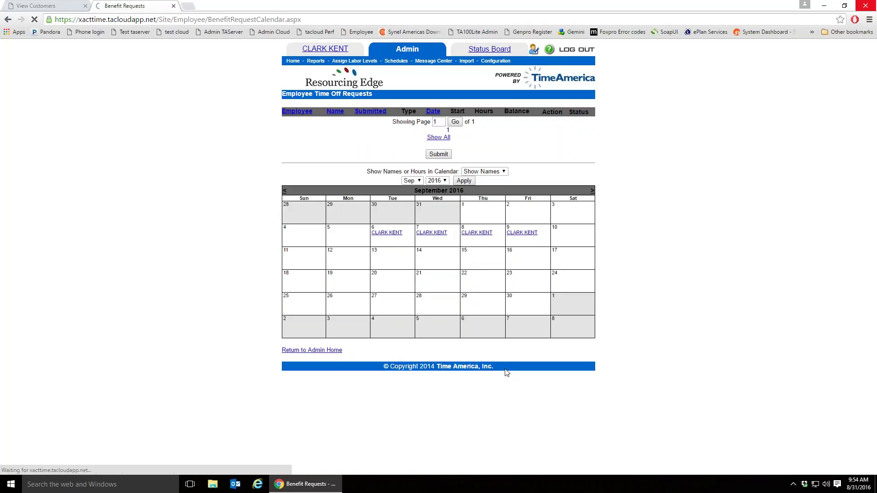
- In the 9/4–9/10/2016 week, delete Friday 9/9's vacation entry, leaving 24.00 vacation hours
scroll(433, 256, "down", 5)
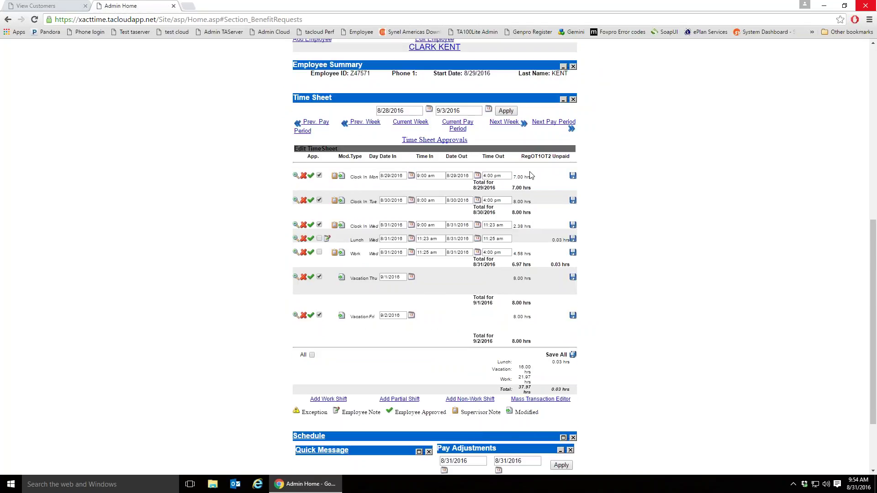
left_click(507, 125)
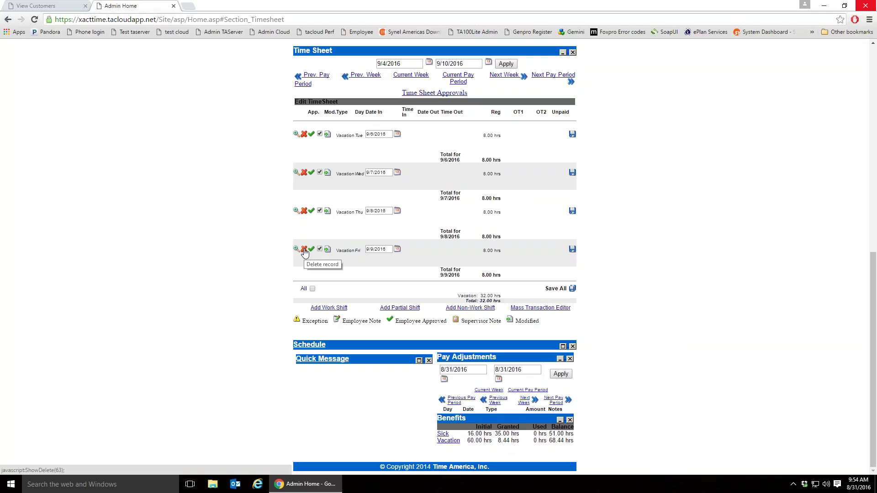
left_click(304, 250)
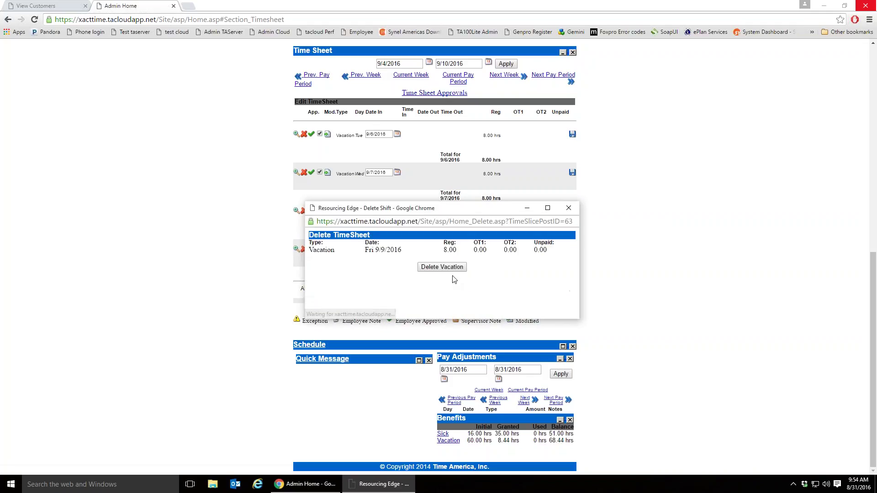
left_click(449, 271)
left_click(478, 272)
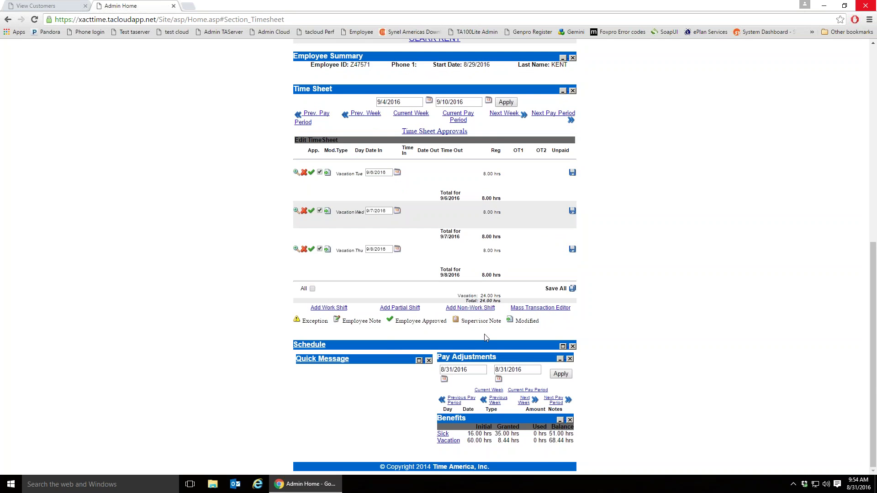
scroll(475, 352, "up", 3)
scroll(475, 352, "up", 5)
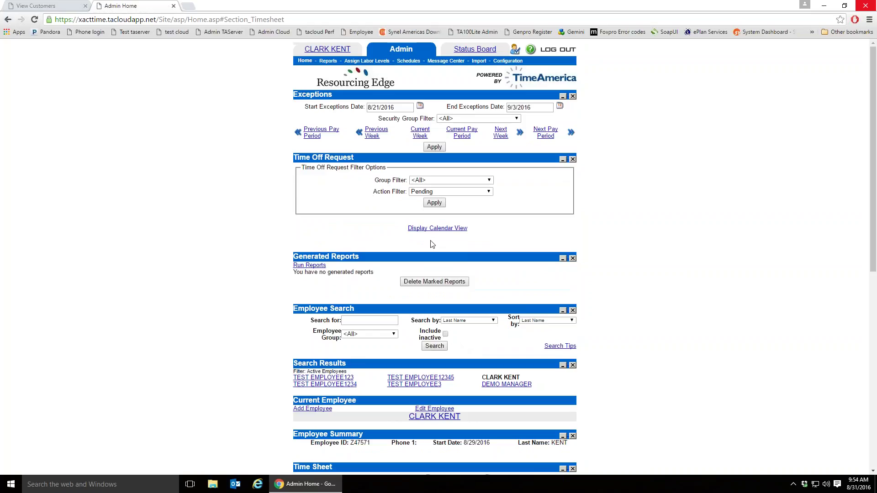
left_click(428, 229)
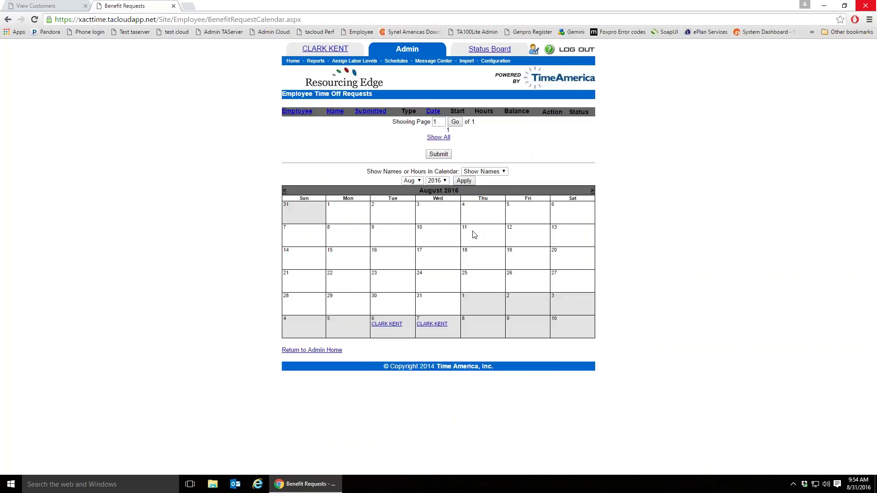
left_click(416, 182)
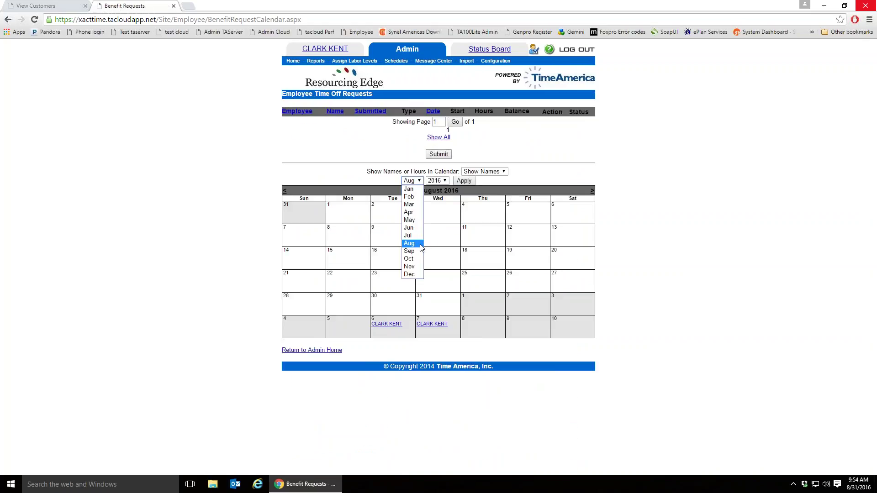
left_click(415, 253)
left_click(464, 181)
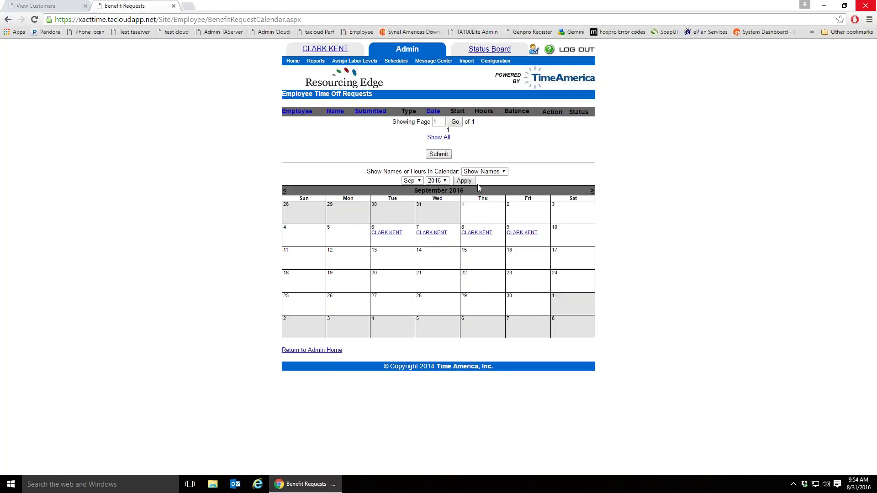
left_click(311, 350)
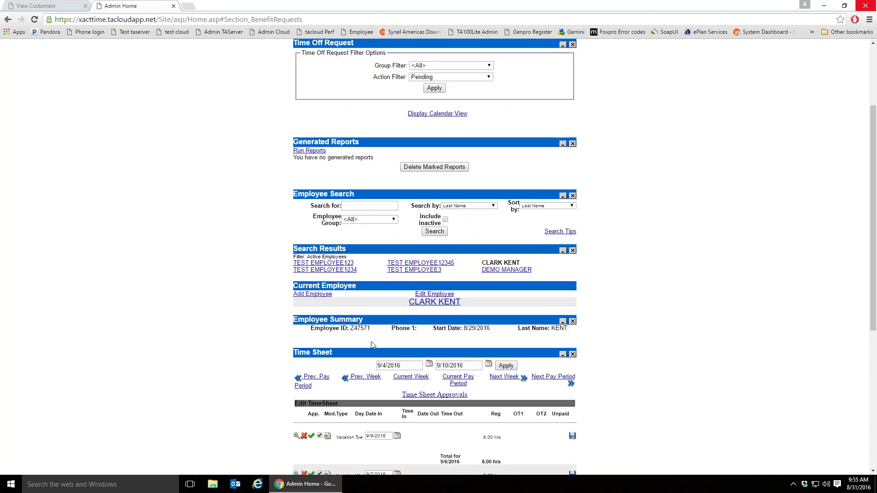
- Set the time off Action Filter to All and apply it
scroll(387, 298, "up", 2)
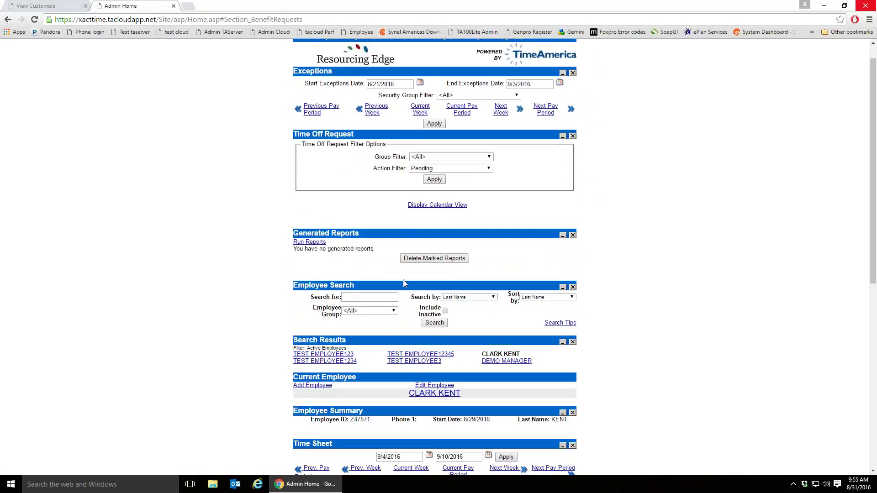
left_click(430, 169)
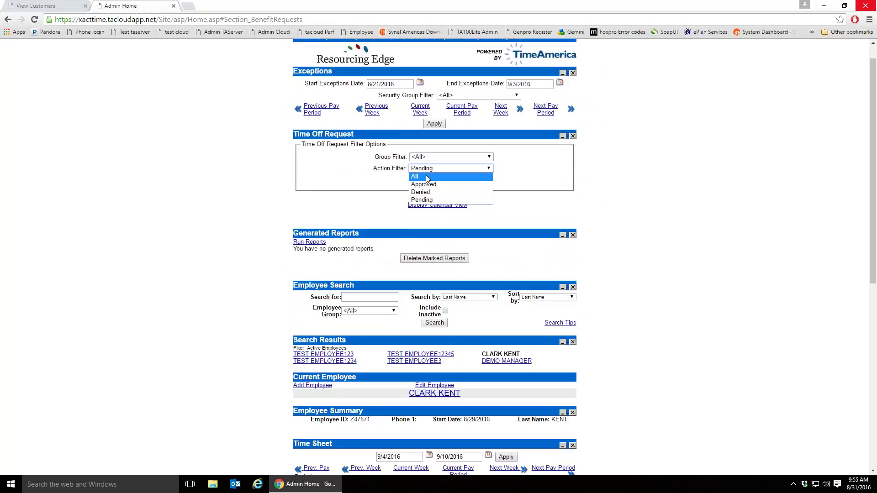
left_click(428, 178)
left_click(434, 179)
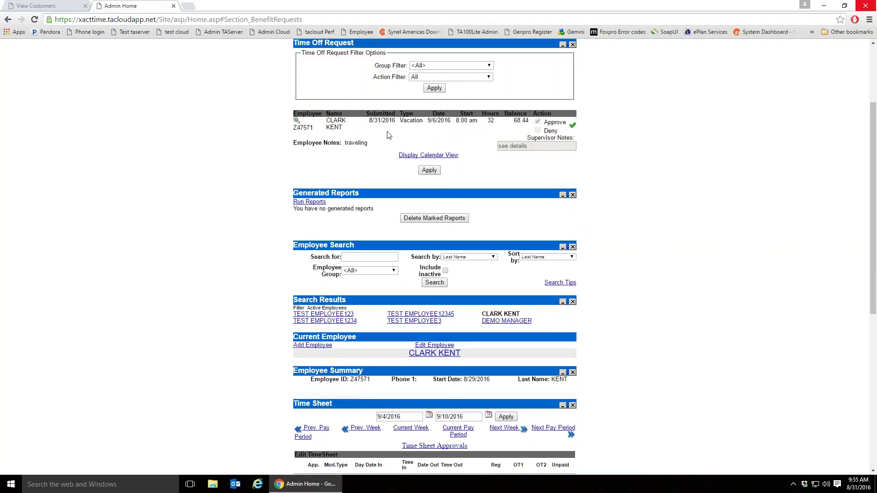
- View the daily breakdown of the 9/6/2016 vacation request, then close it
left_click(296, 121)
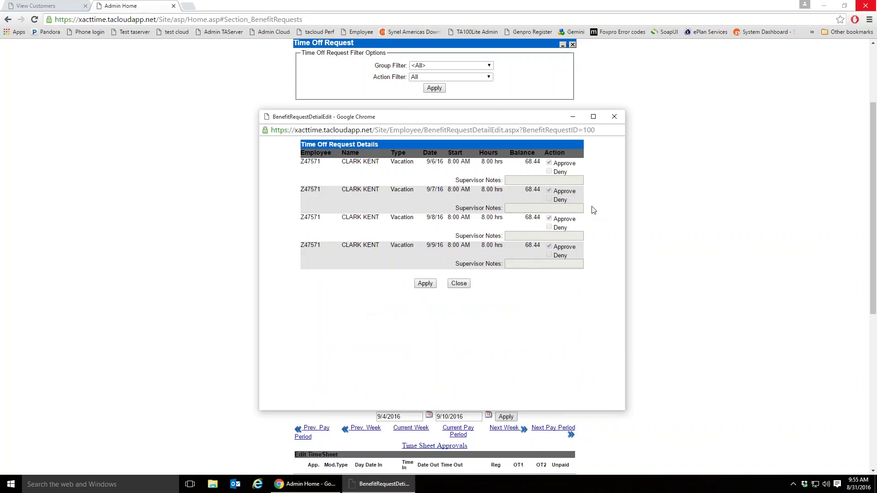
left_click(613, 119)
scroll(434, 256, "up", 3)
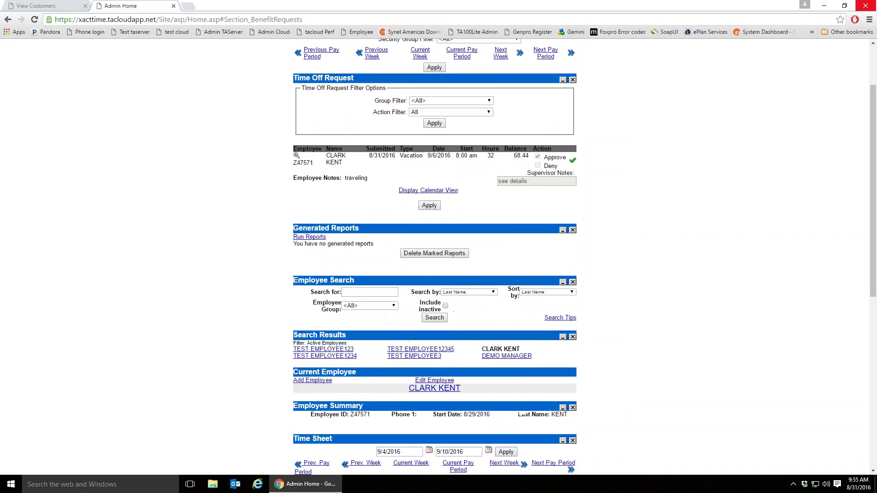
- On the employee's home page, dismiss the messages alert and review the 9/6/2016 request
left_click(328, 49)
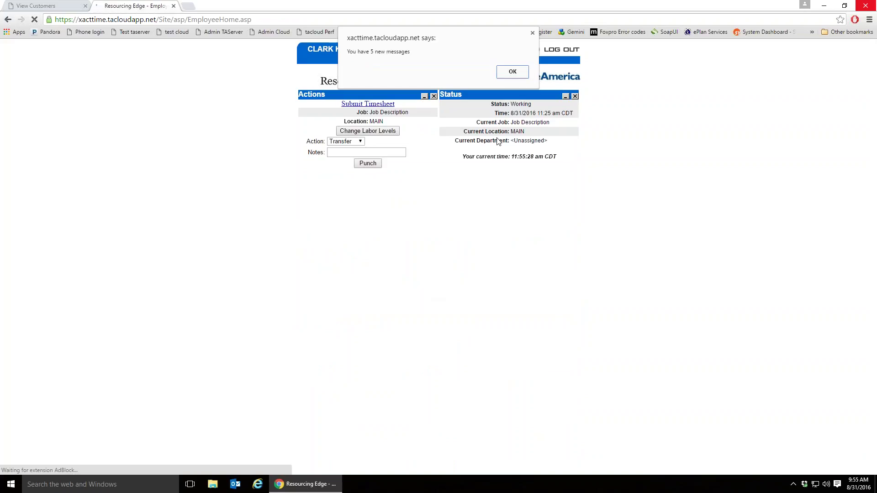
left_click(513, 72)
scroll(628, 469, "down", 7)
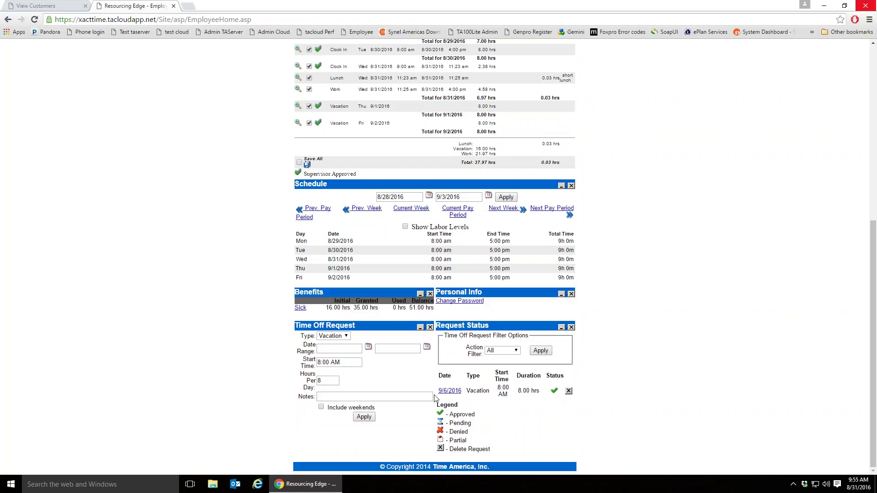
left_click(448, 393)
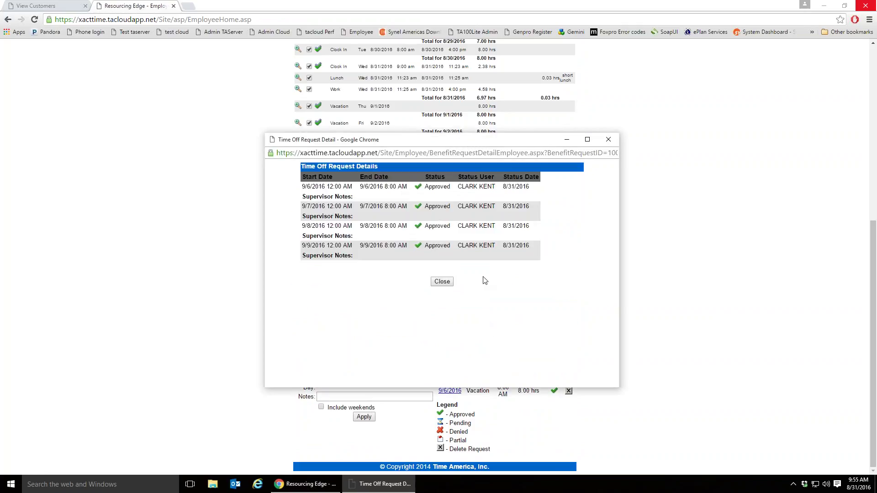
left_click(608, 140)
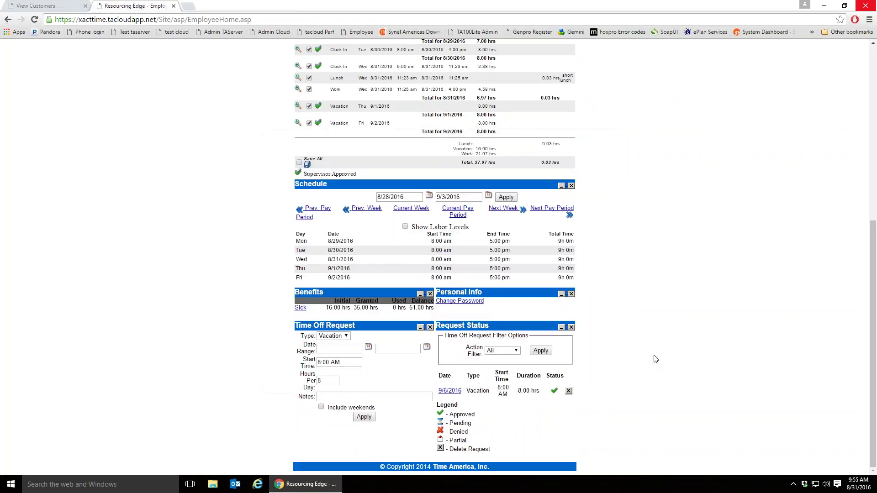
- Delete the 9/6/2016 vacation request and return to the Admin pages
left_click(569, 392)
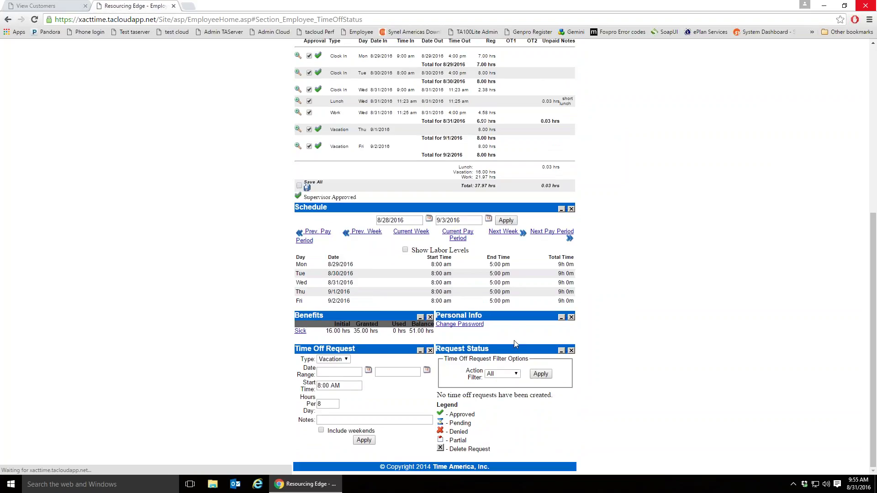
scroll(439, 53, "up", 3)
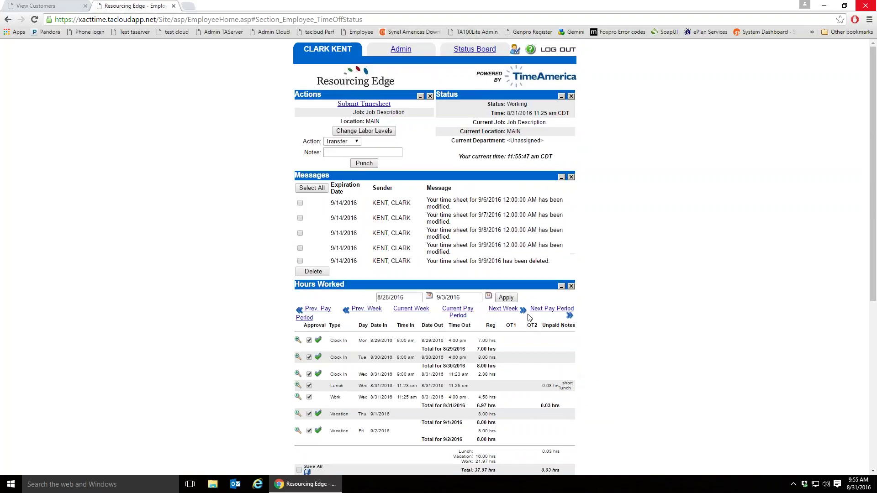
left_click(396, 49)
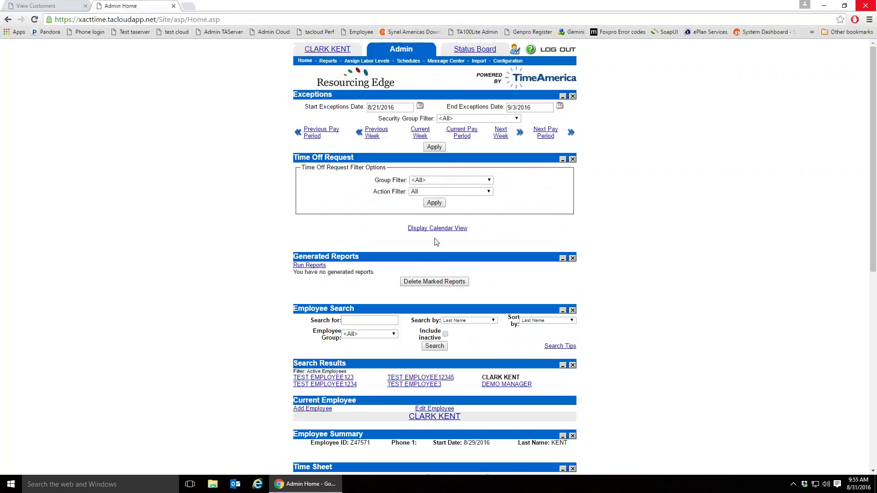
- Show the time-off requests calendar for September 2016
left_click(434, 228)
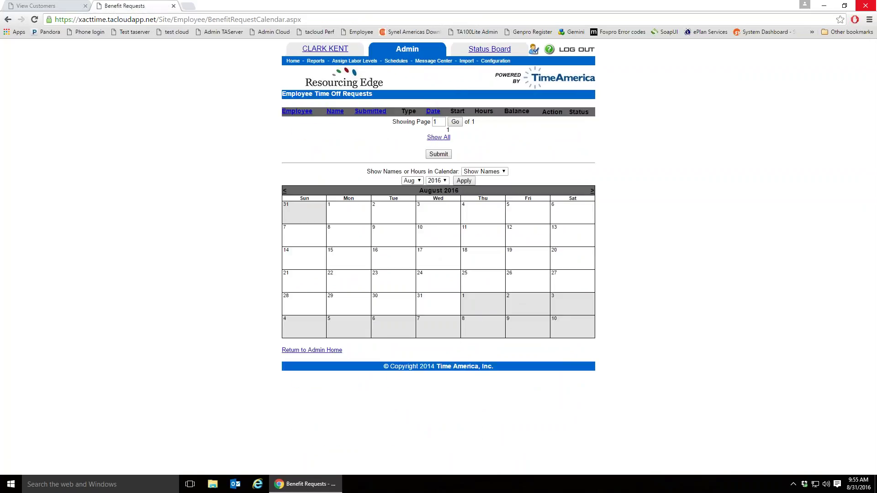
left_click(413, 181)
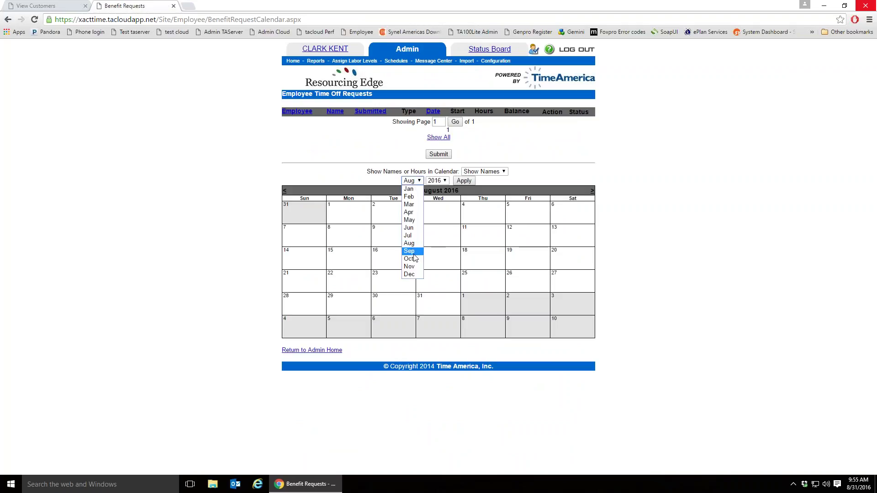
left_click(411, 251)
left_click(462, 185)
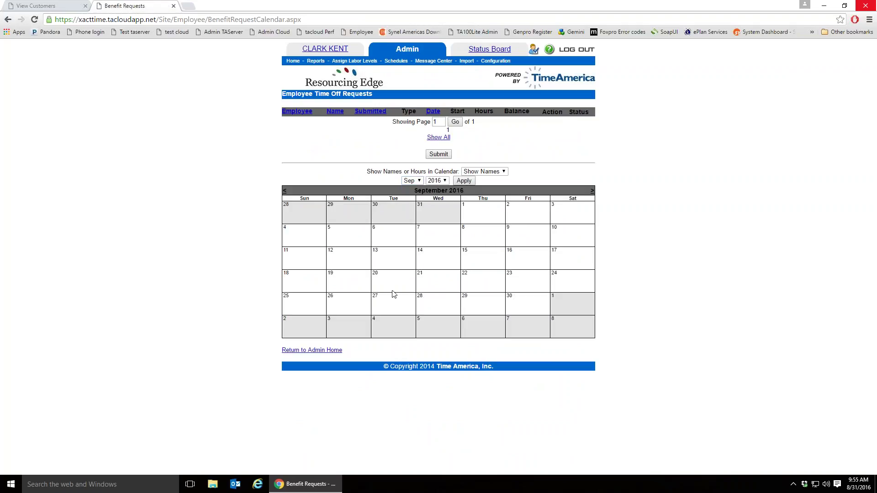
- Return to Admin Home and scroll down to the 9/4–9/10 time sheet
left_click(294, 64)
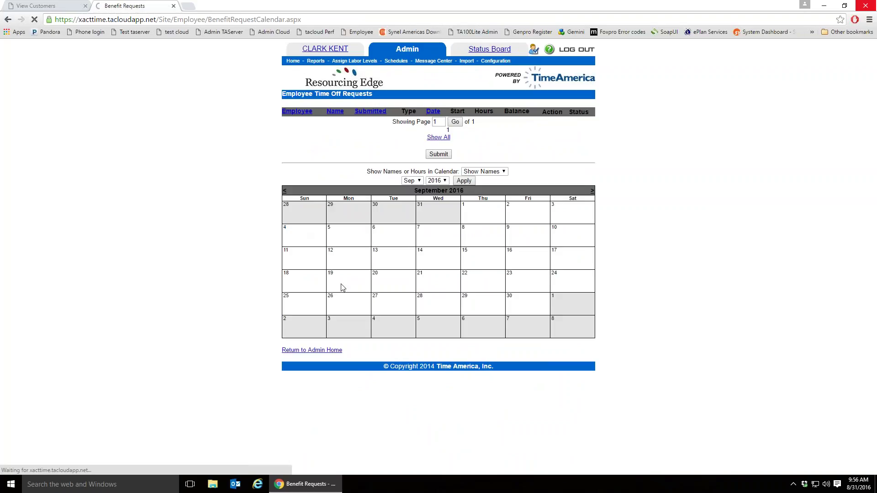
scroll(360, 282, "down", 3)
scroll(434, 279, "down", 5)
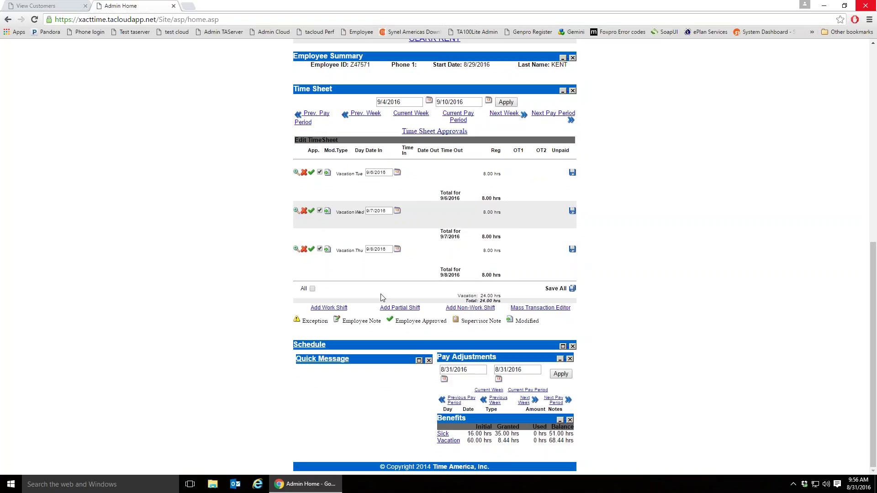
- Delete the 9/6 and 9/7 vacation shifts, then open the 9/8 shift for editing
left_click(304, 173)
left_click(442, 267)
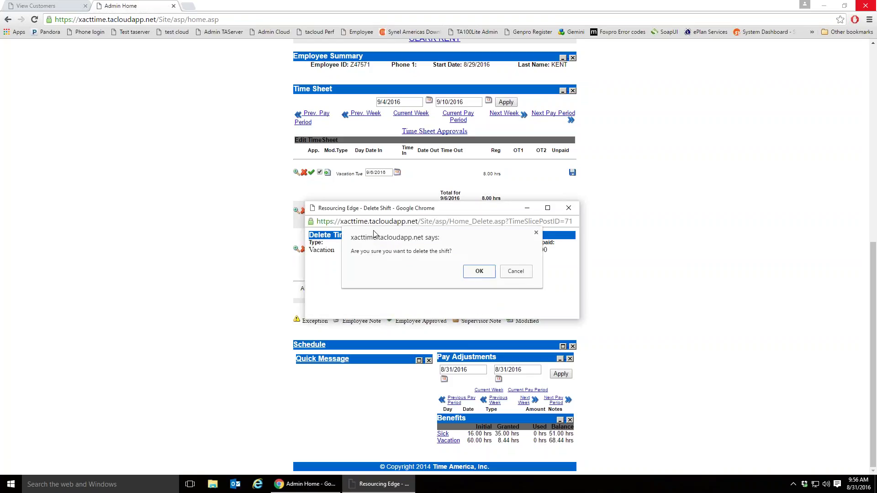
left_click(477, 273)
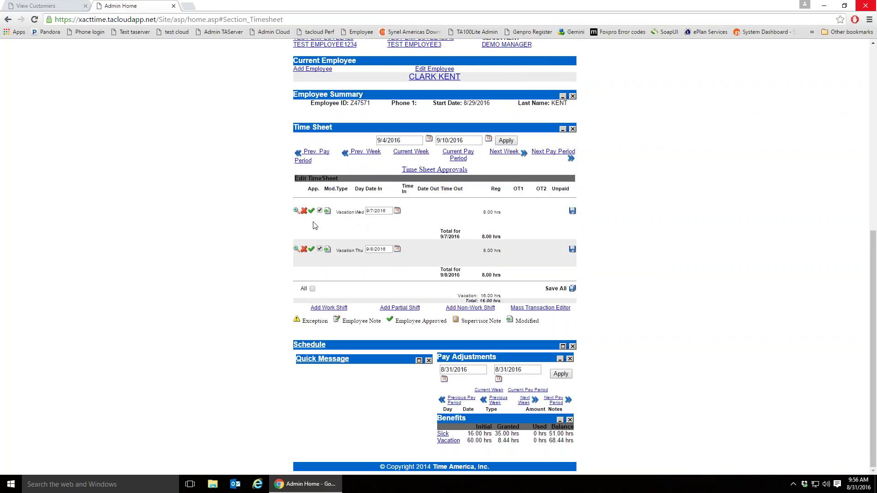
left_click(304, 211)
left_click(442, 268)
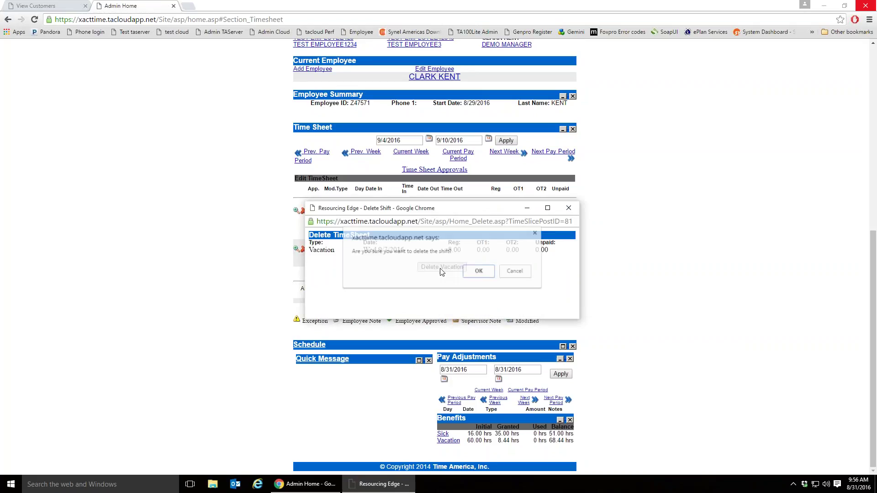
left_click(472, 273)
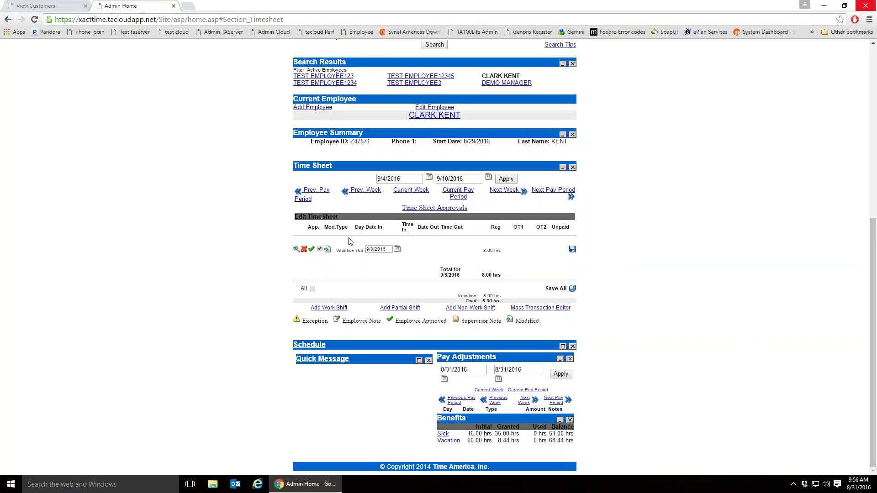
left_click(296, 249)
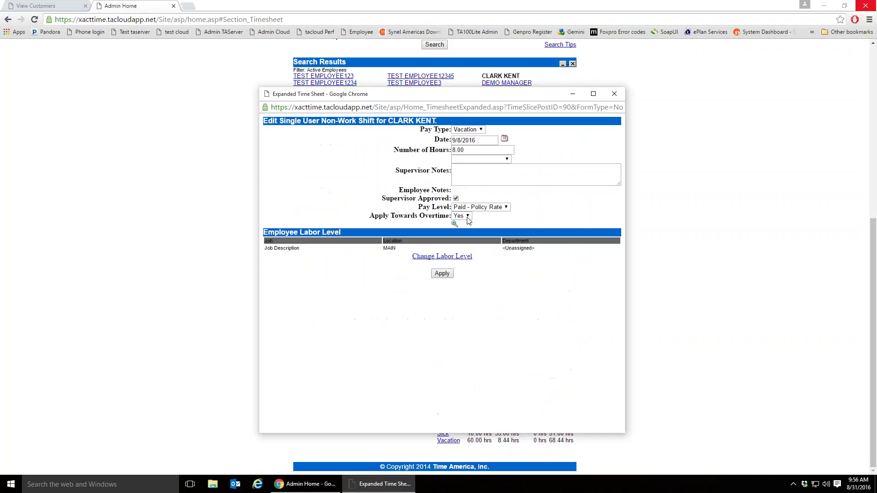
- Change the 9/8 vacation shift's Pay Level to Unpaid and apply it
left_click(469, 209)
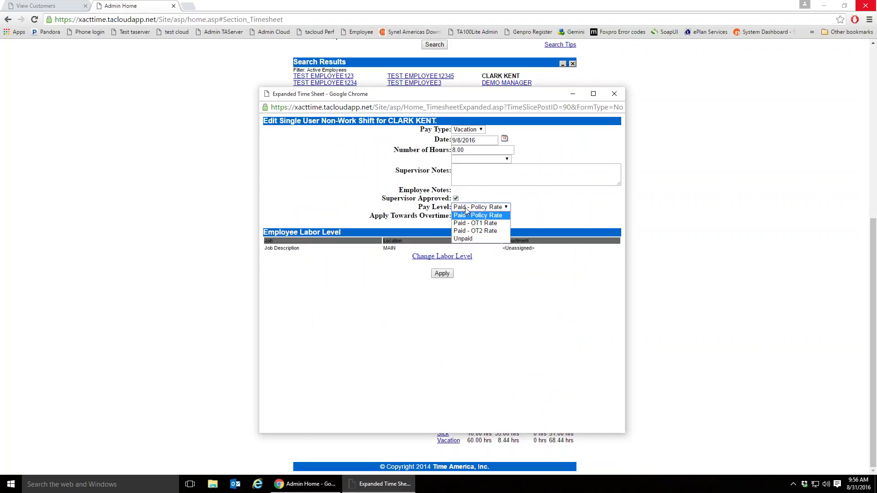
left_click(463, 238)
left_click(442, 274)
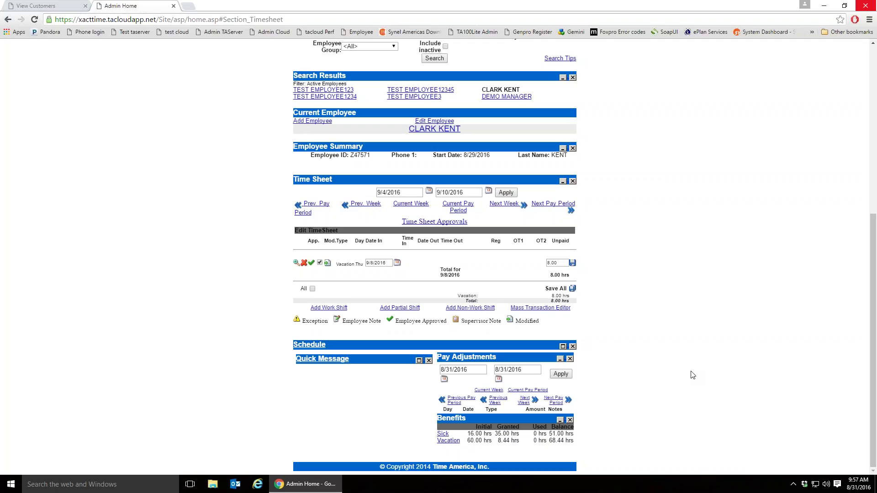
scroll(704, 338, "up", 6)
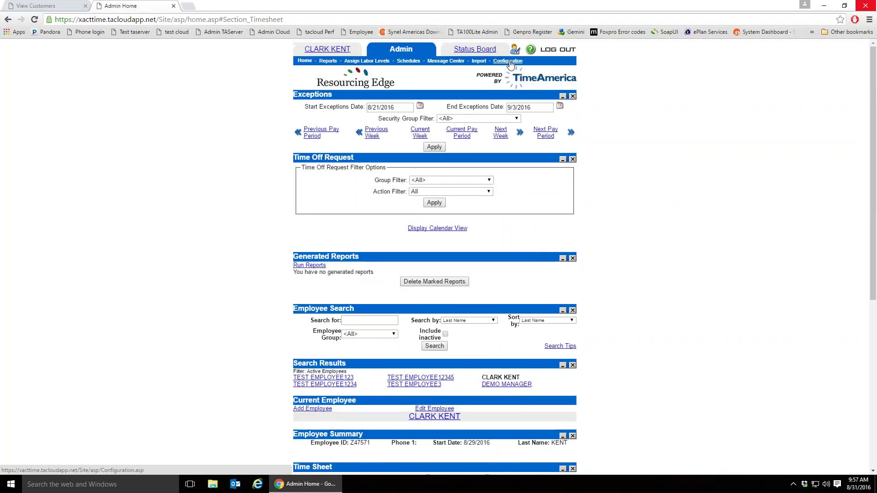
- Uncheck 'Allow employees to request time off' for Vacation in the Standard benefit policy and apply
left_click(508, 60)
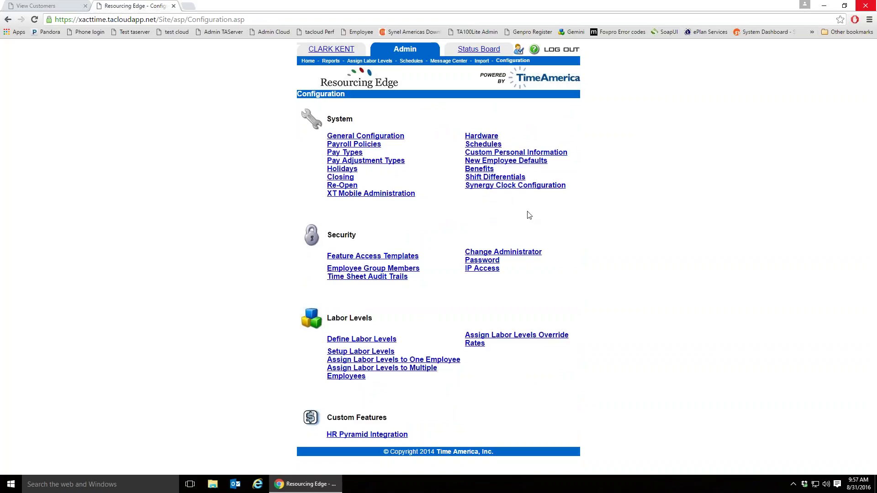
left_click(490, 177)
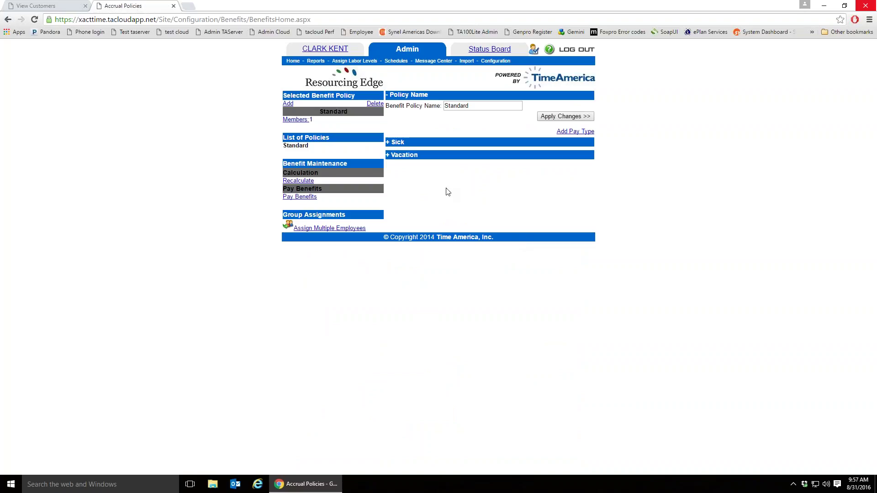
left_click(406, 158)
scroll(458, 225, "down", 5)
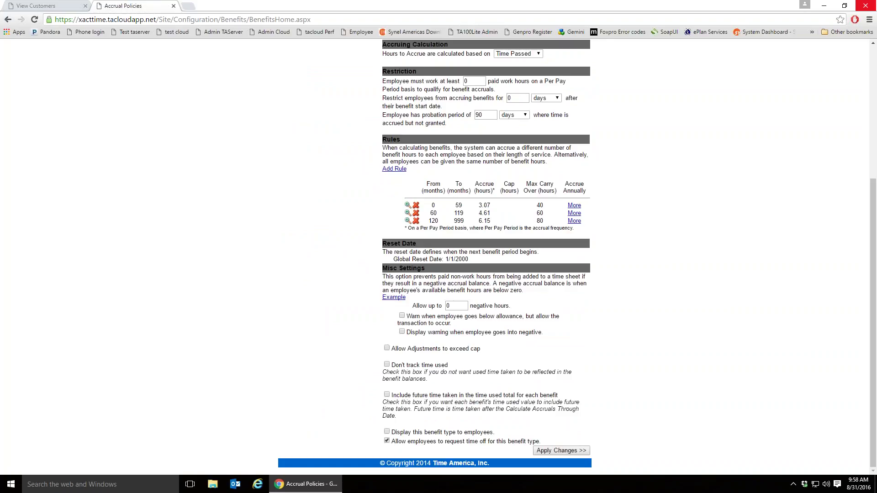
left_click(387, 441)
left_click(555, 451)
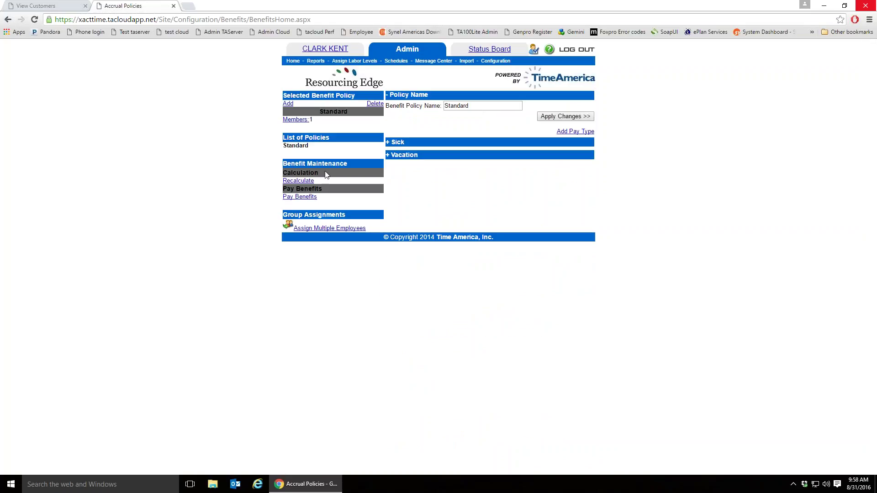
left_click(307, 51)
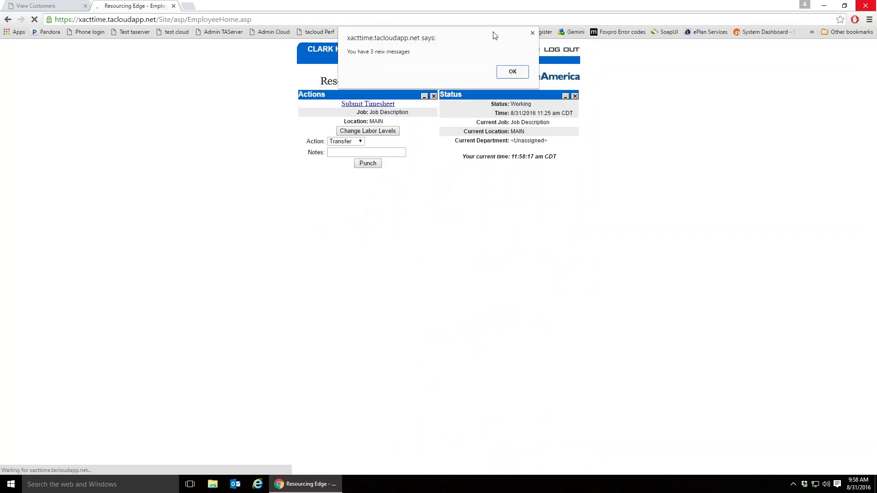
- Dismiss the new messages alert and check the available time off types
left_click(512, 72)
scroll(450, 172, "down", 5)
scroll(449, 172, "down", 3)
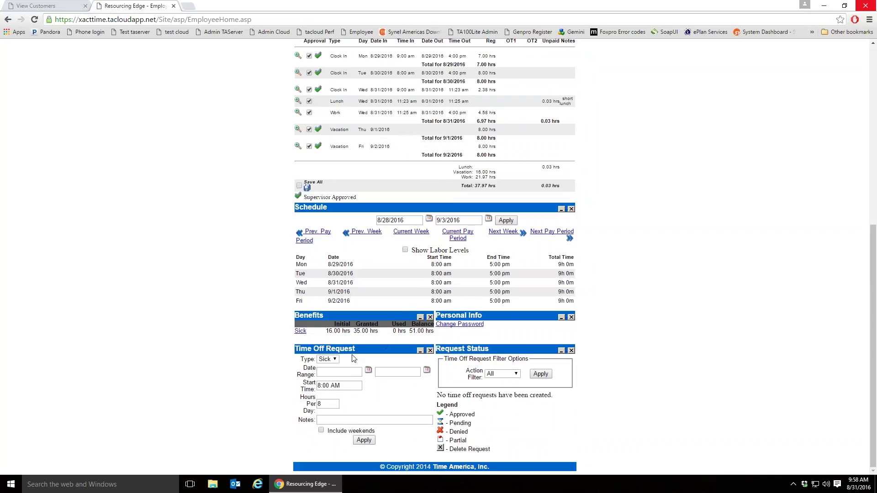
left_click(334, 360)
scroll(344, 343, "up", 3)
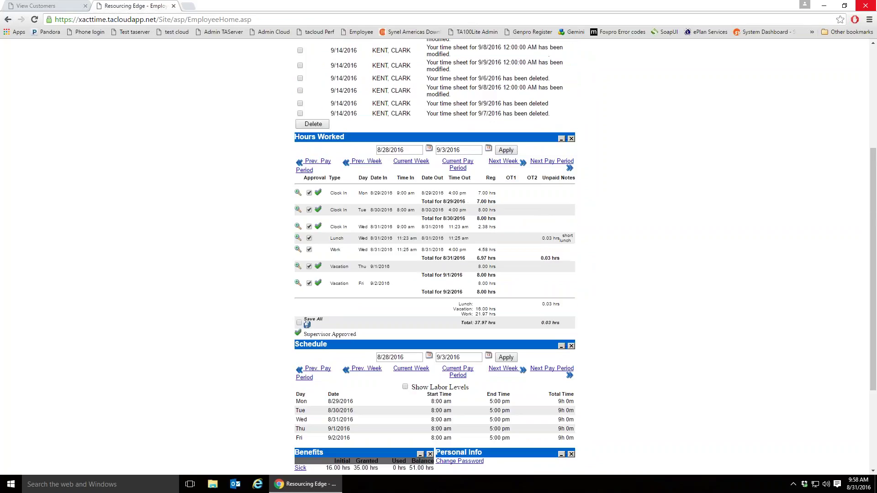
scroll(345, 331, "up", 4)
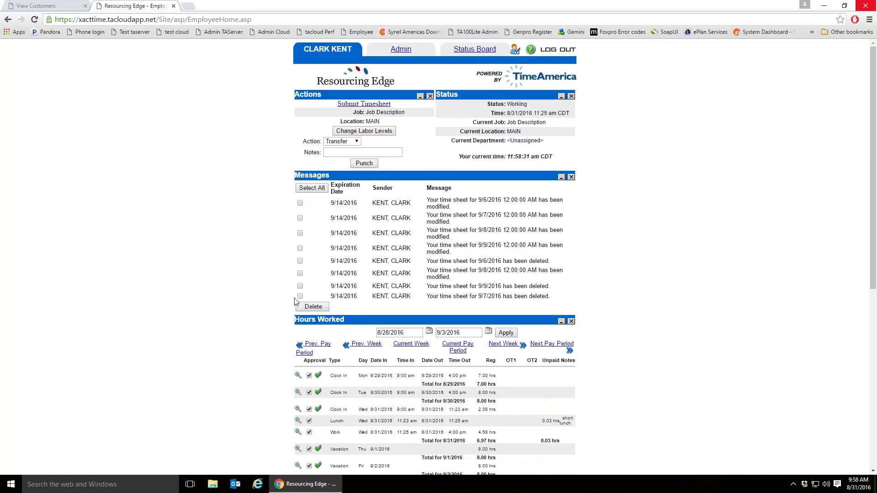
- Select and delete all eight timesheet change messages, then go to Admin Home
left_click(312, 187)
left_click(319, 307)
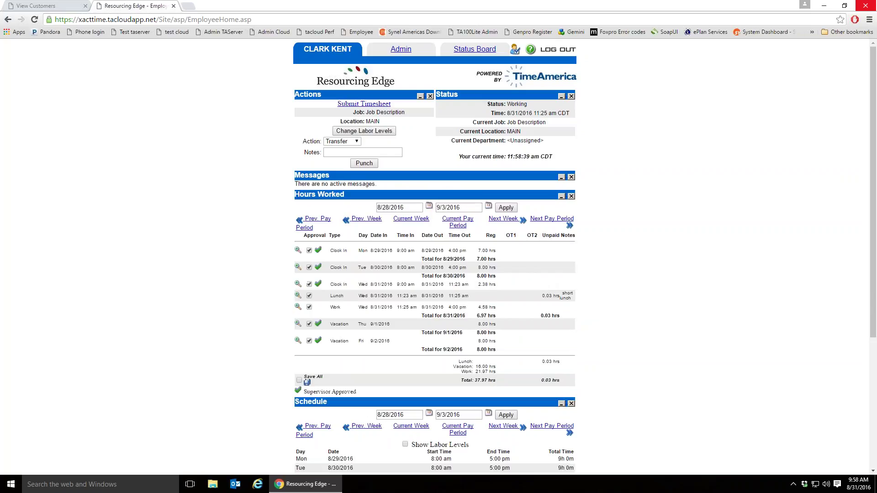
left_click(503, 209)
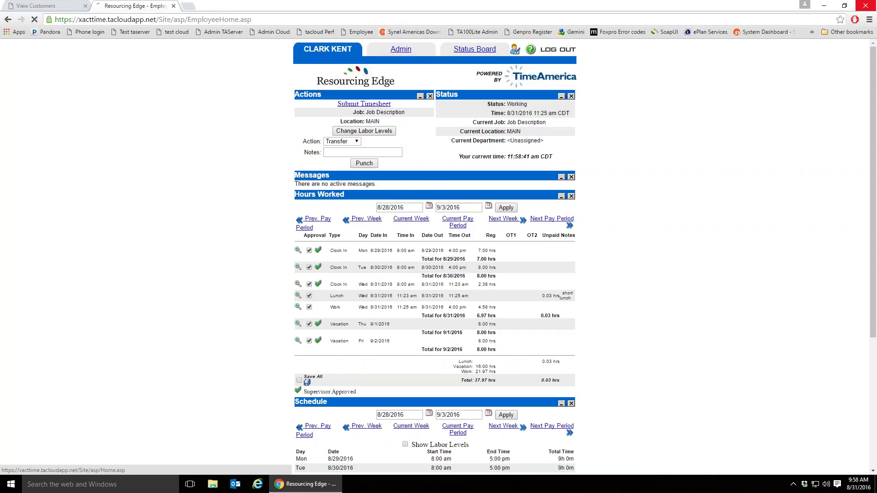
scroll(527, 218, "down", 6)
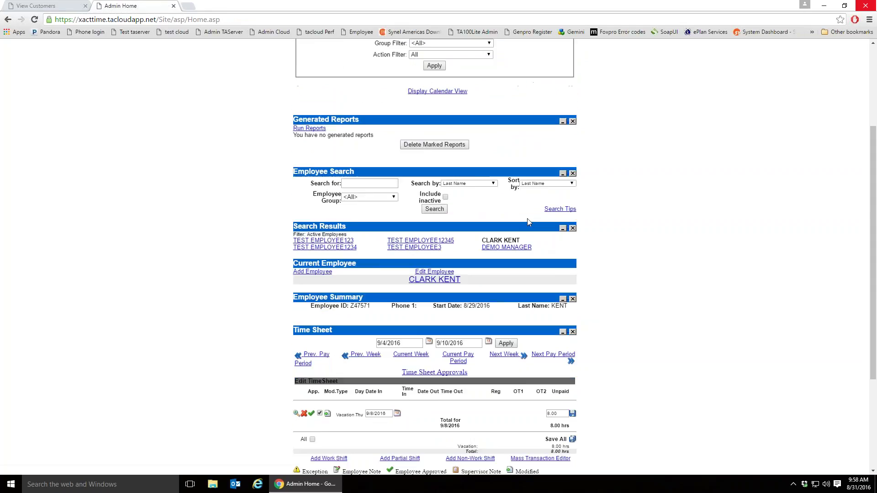
scroll(537, 232, "up", 6)
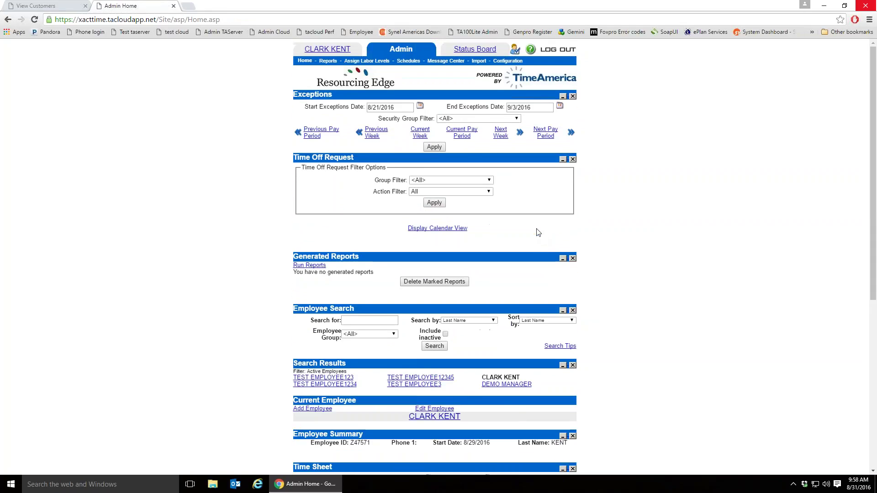
left_click(325, 49)
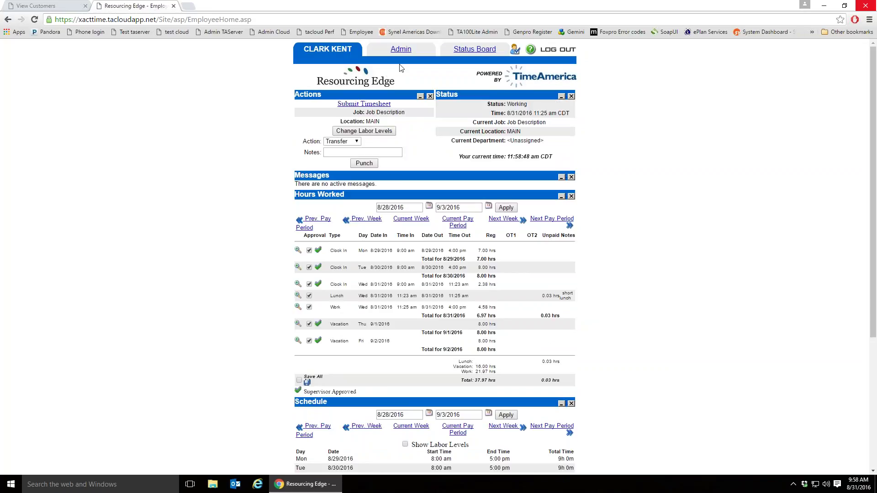
left_click(401, 49)
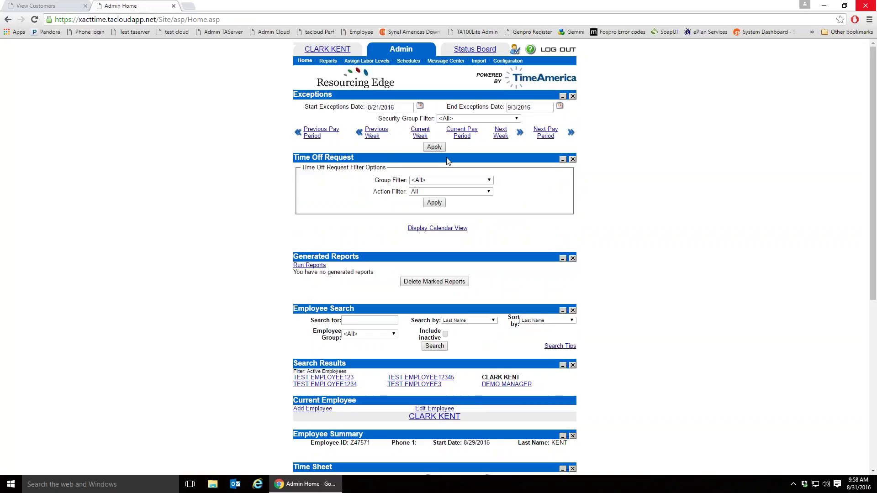
- Open Reports and start a new Employee Time Card Report under Hours Paid
left_click(327, 61)
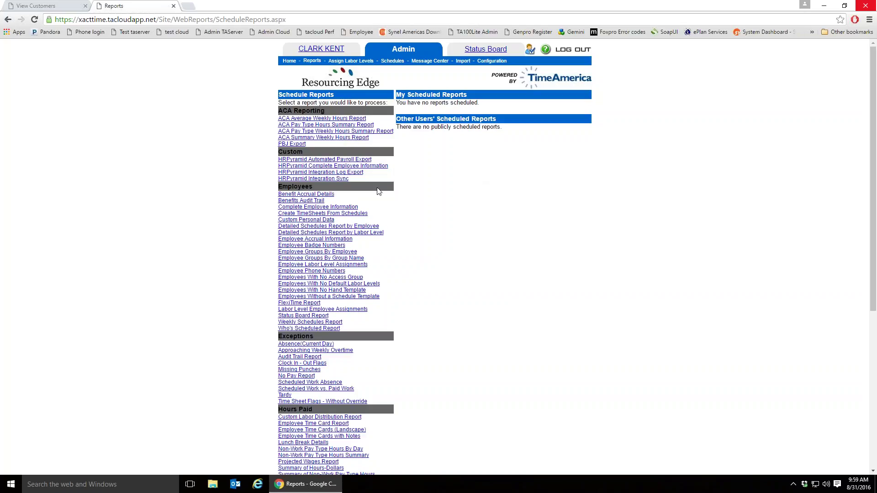
scroll(313, 87, "down", 4)
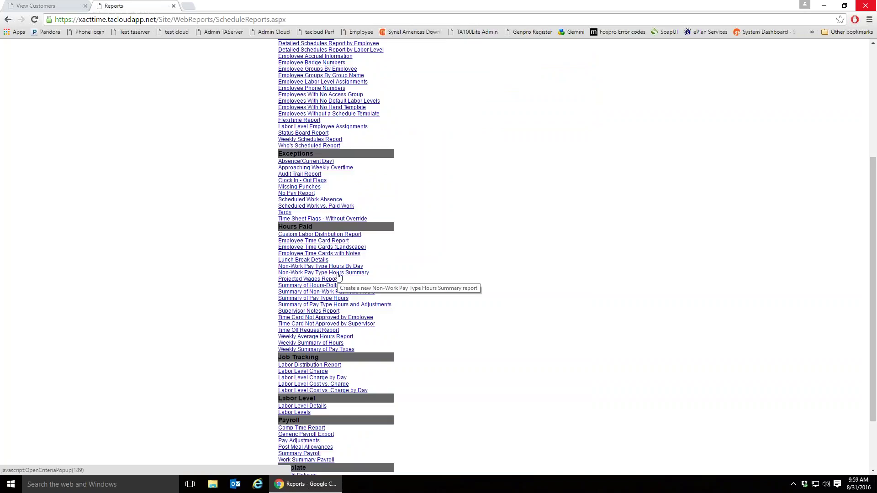
scroll(338, 276, "up", 4)
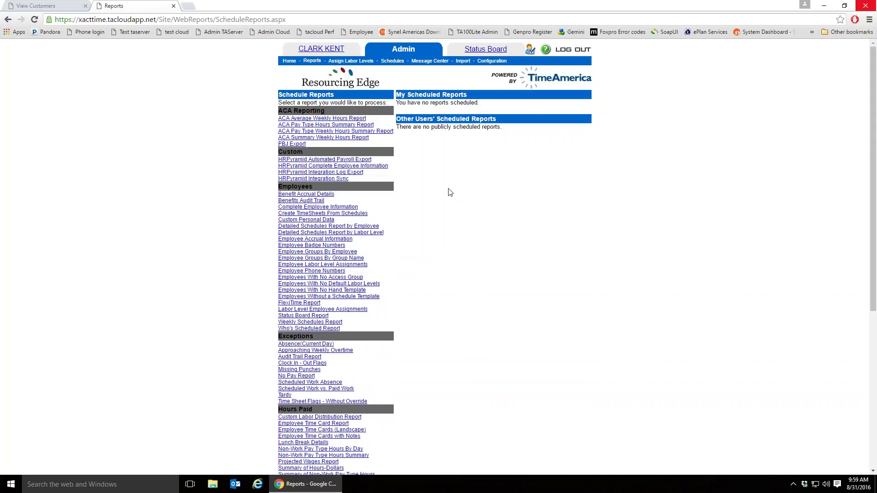
scroll(487, 265, "down", 3)
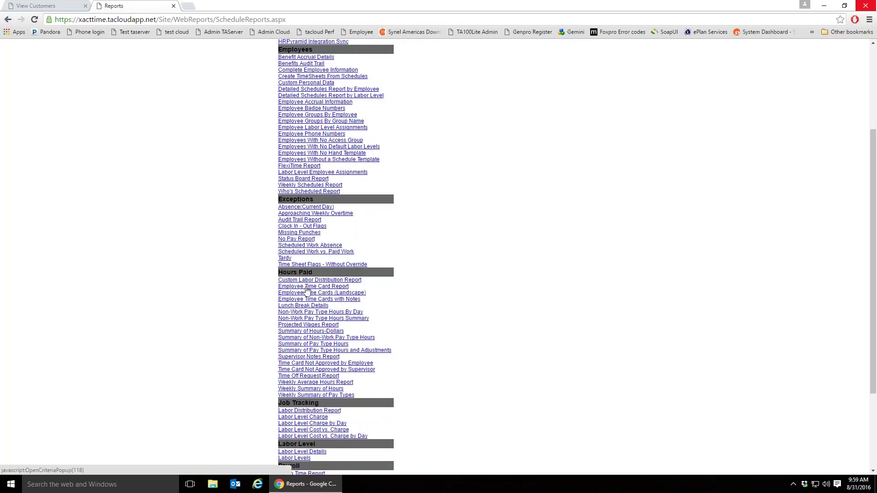
left_click(306, 287)
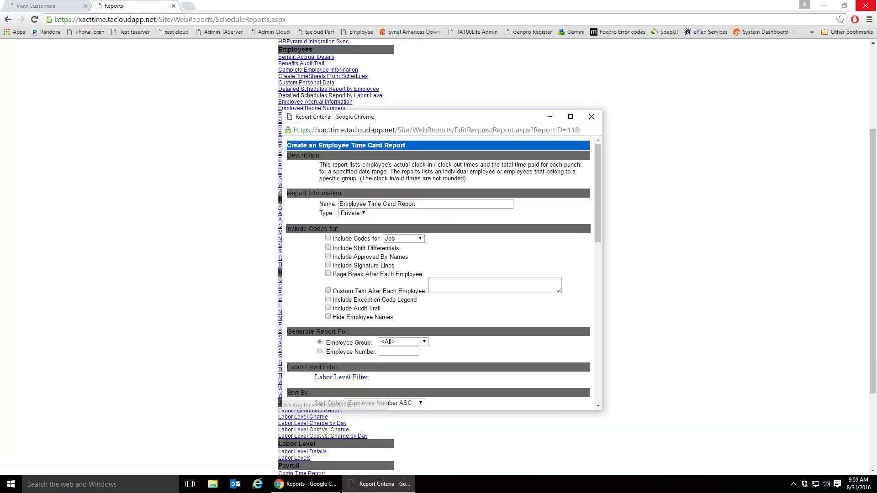
- Rename the report to the employee's first name plus 'TC Report', keeping type Private
mouse_move(480, 117)
left_mouse_down()
mouse_move(491, 98)
mouse_move(484, 103)
left_mouse_up()
left_click(434, 182)
key("ctrl+a")
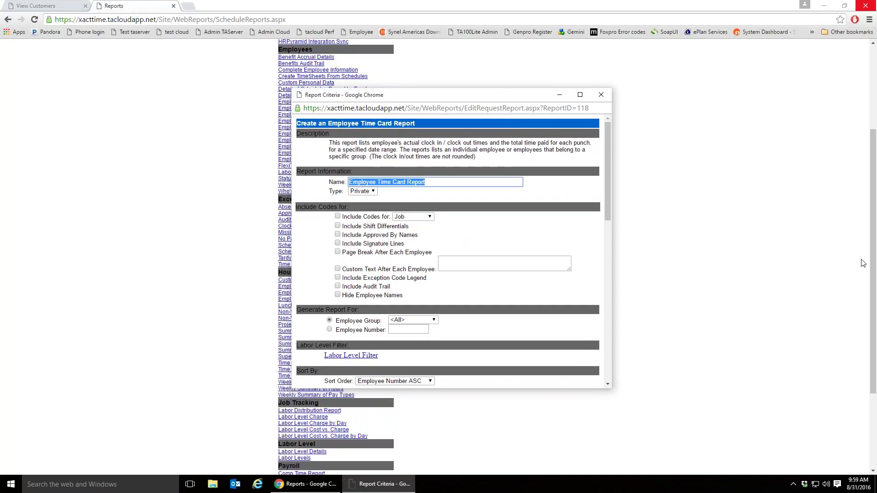
key("BackSpace")
type("Clar")
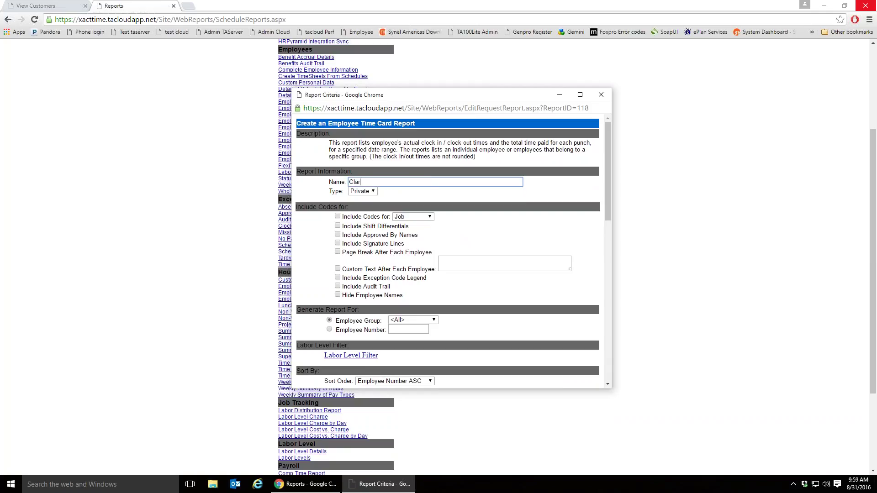
type("k TC Report")
key("Tab")
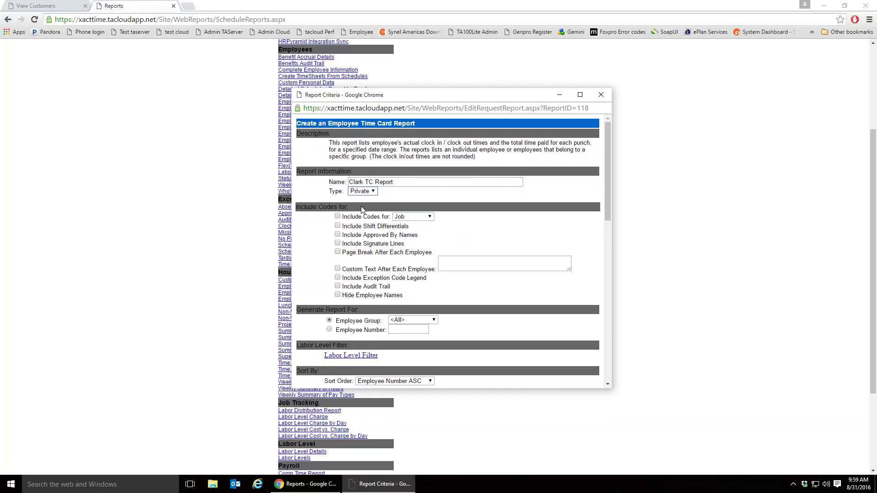
left_click(363, 191)
left_click(366, 193)
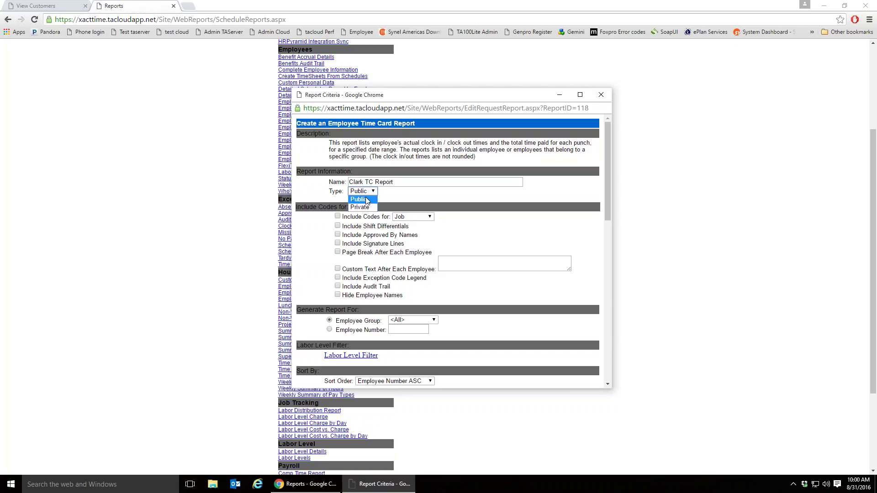
left_click(361, 207)
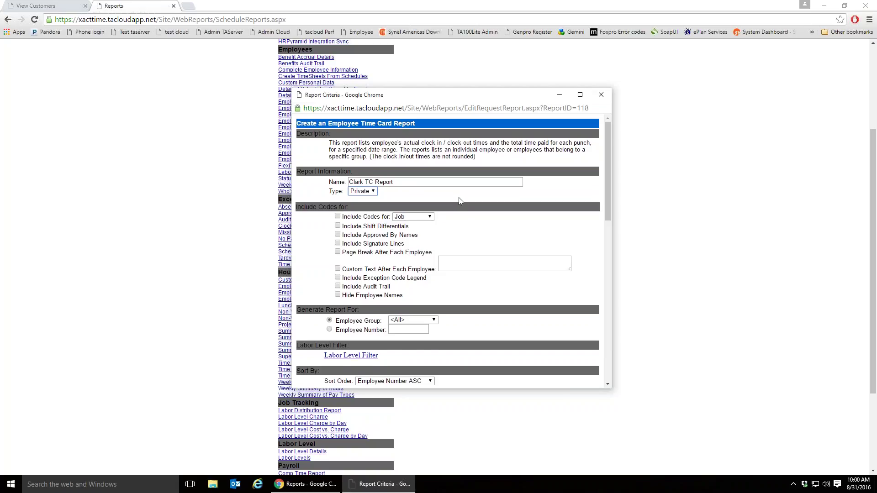
- Turn on Include Signature Lines, leaving Include Codes (Job) unchecked
scroll(459, 197, "down", 1)
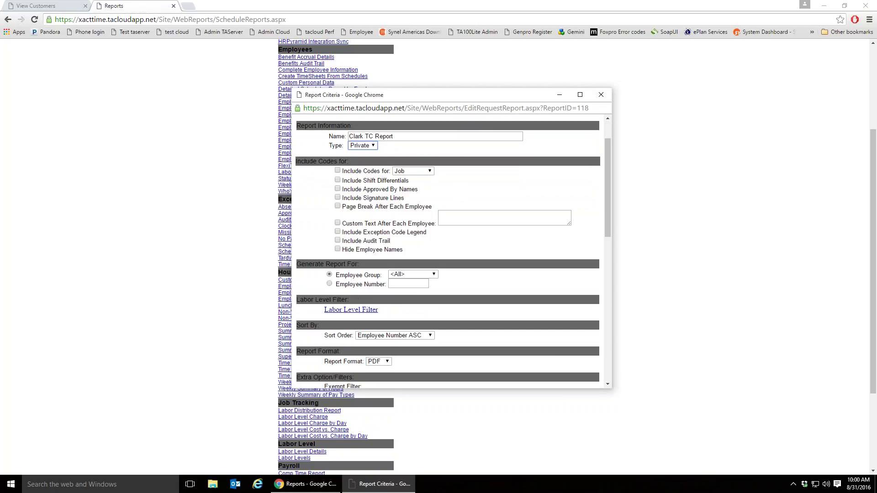
left_click(338, 171)
left_click(425, 171)
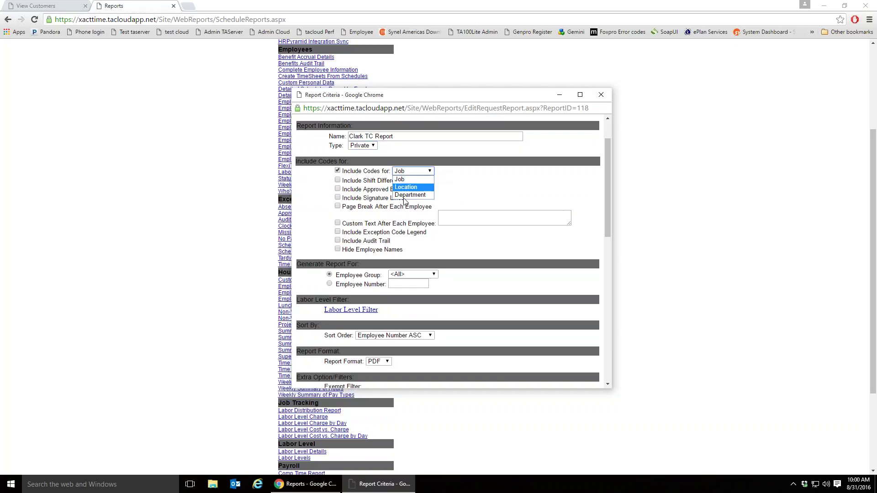
left_click(417, 172)
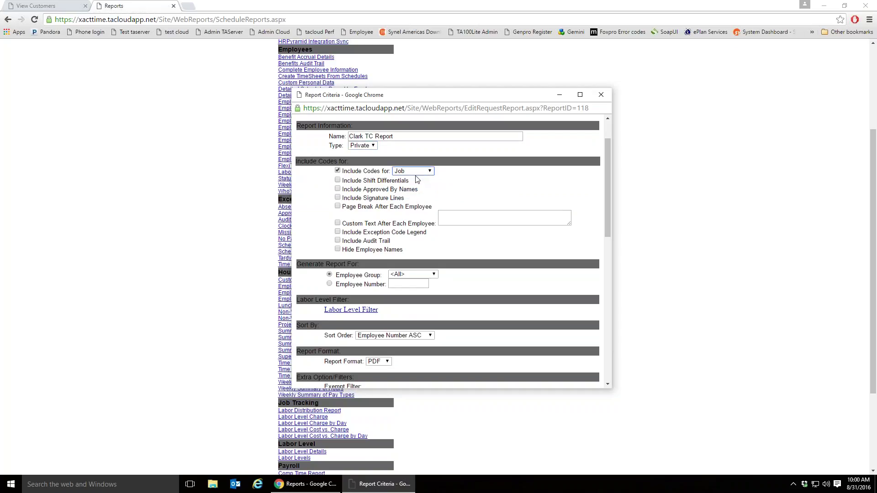
left_click(338, 171)
left_click(338, 197)
left_click(338, 197)
- Leave page breaks and custom employee text off, and include the exception code legend
scroll(337, 225, "down", 1)
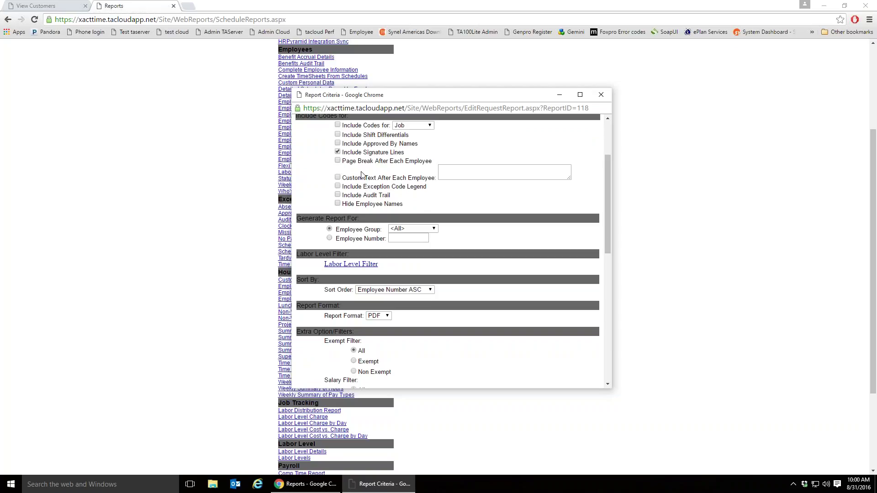
left_click(338, 161)
left_click(338, 161)
left_click(338, 177)
left_click(473, 171)
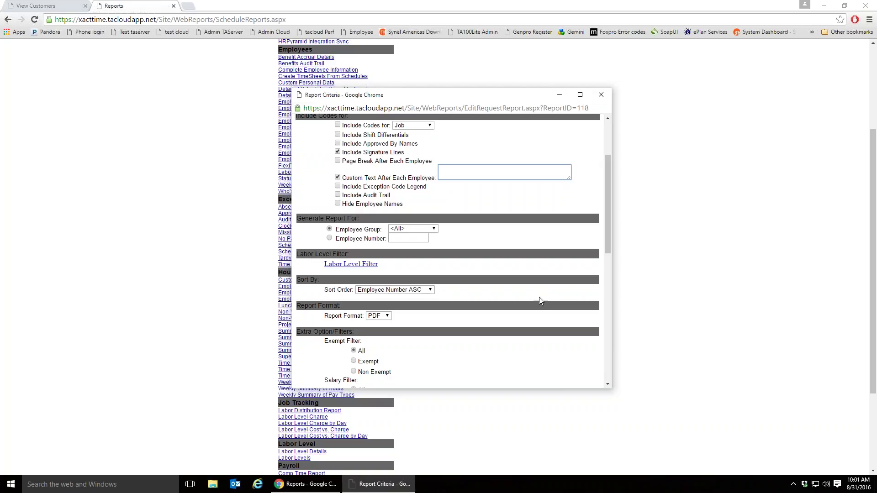
left_click(337, 182)
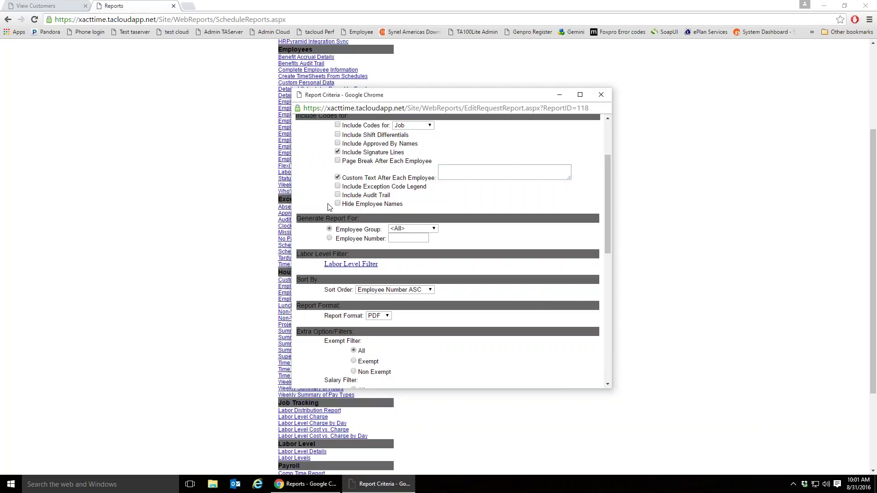
left_click(338, 178)
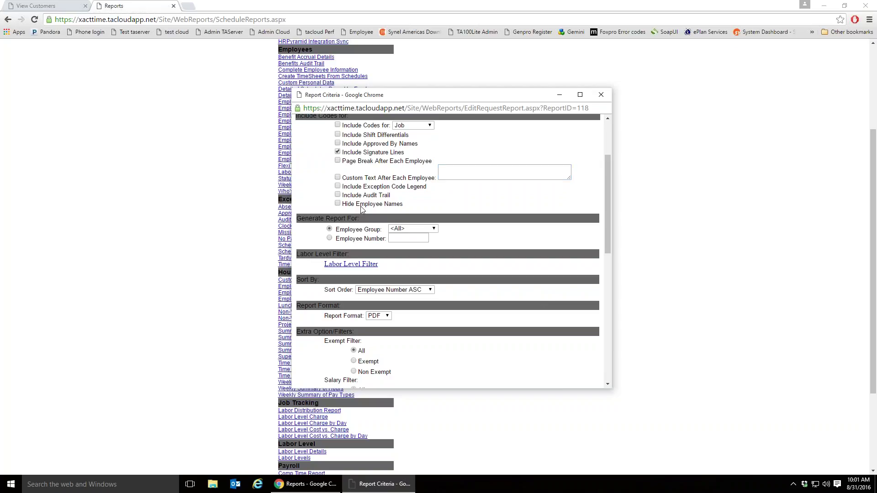
left_click(338, 186)
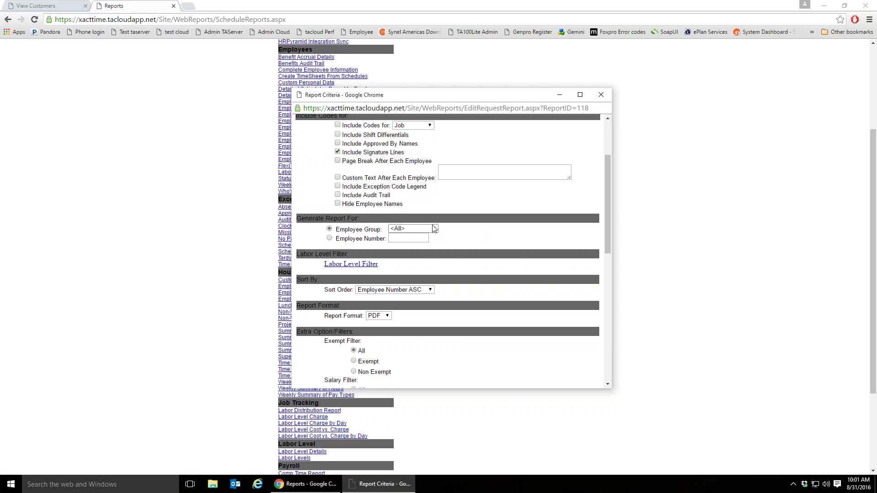
- Try the Employee Number option, revert to Employee Group <All>, and open the Sort Order list
left_click_drag(334, 229, 399, 236)
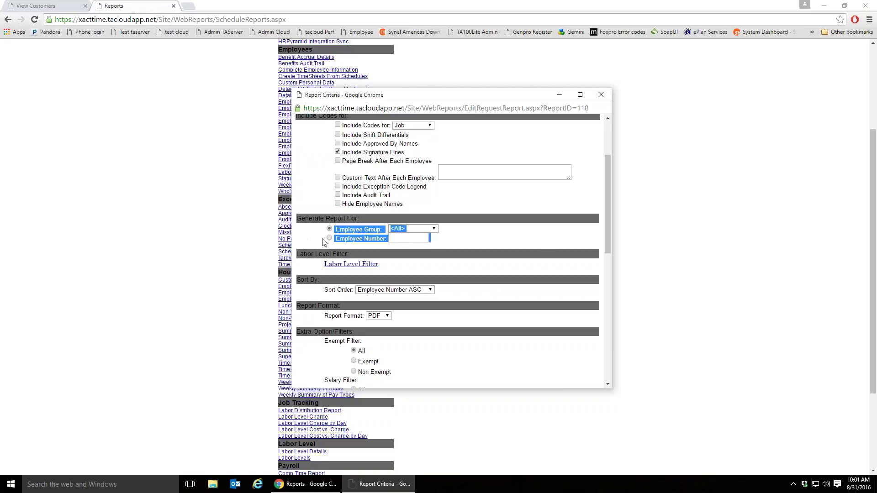
left_click(329, 239)
left_click(415, 240)
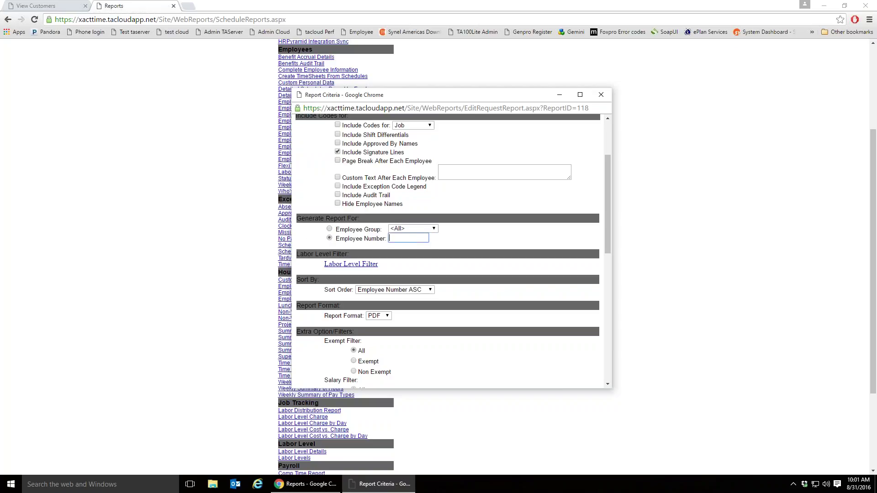
left_click(330, 230)
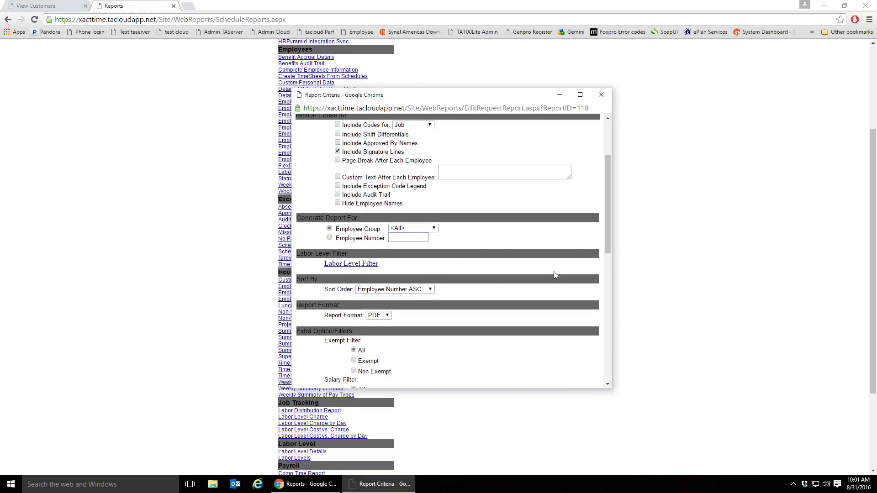
scroll(553, 274, "down", 3)
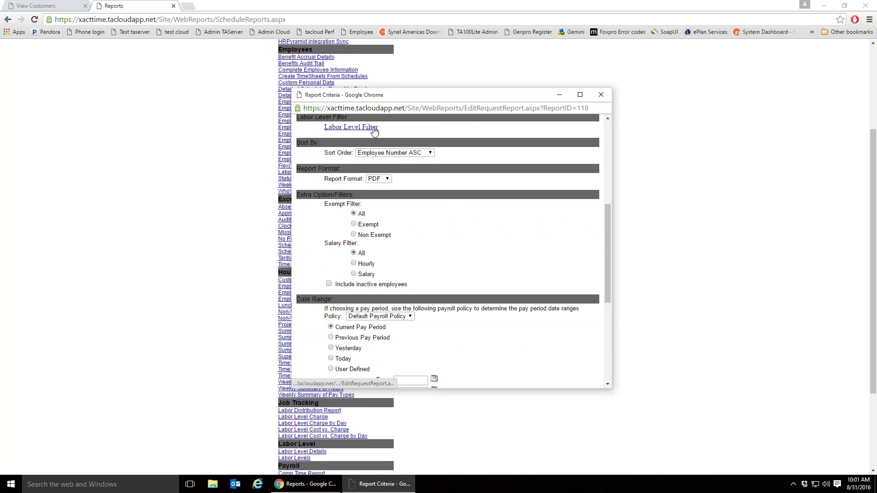
scroll(366, 134, "up", 2)
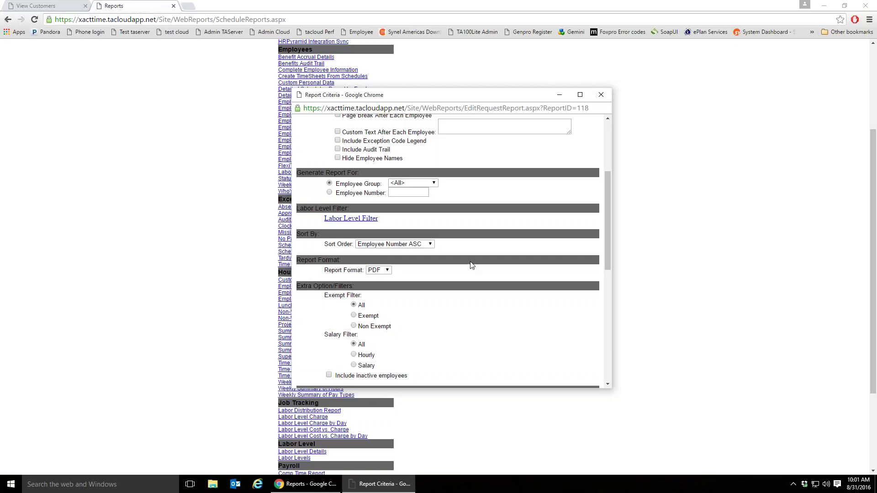
left_click(381, 245)
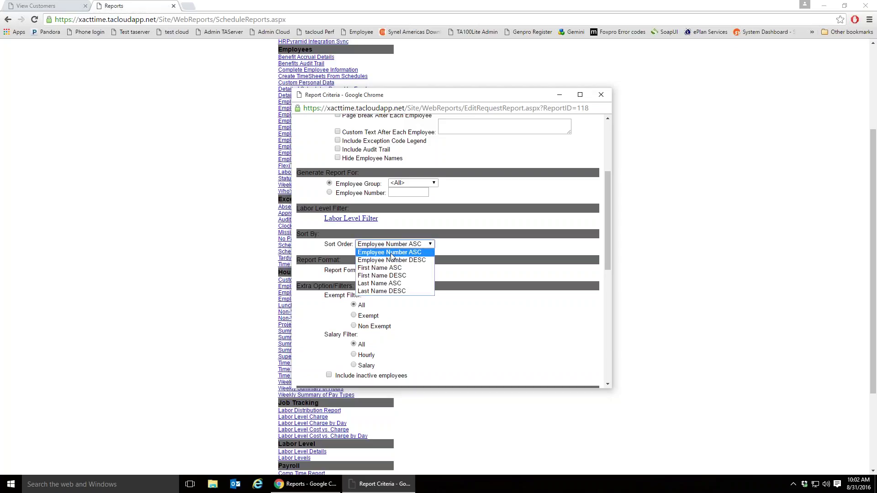
- Sort the report by Last Name ASC, keeping PDF as the report format
left_click(384, 283)
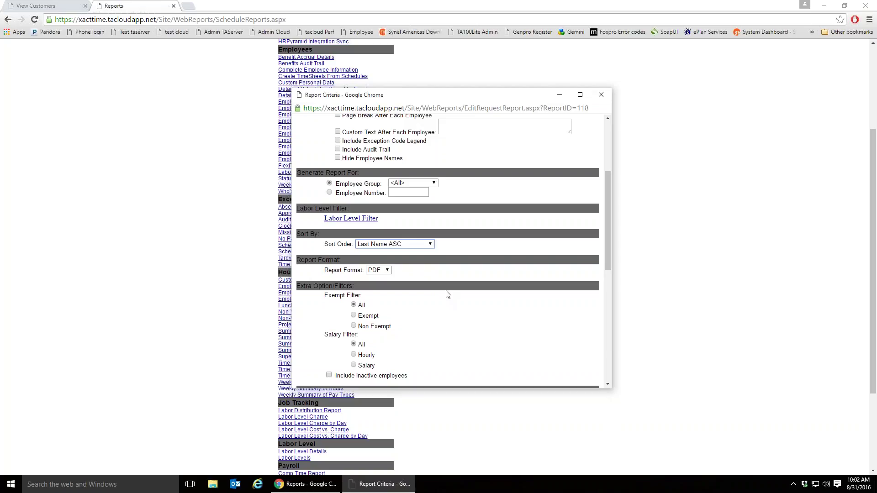
left_click(375, 271)
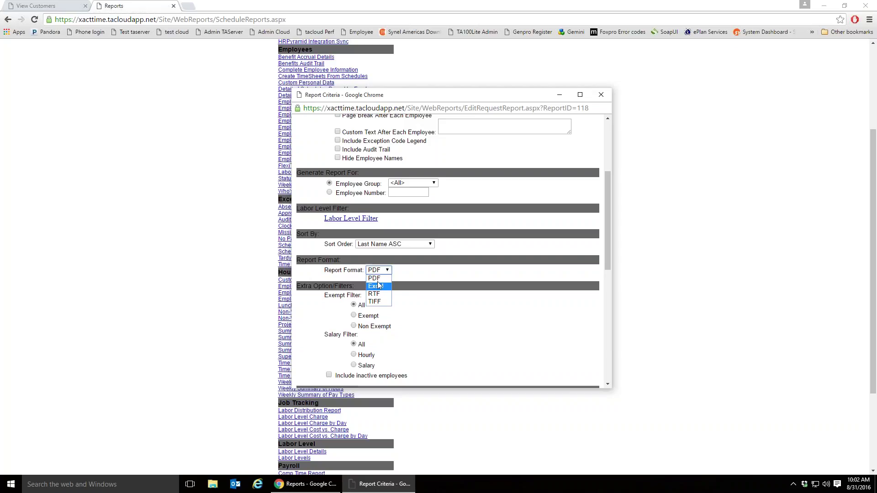
left_click(376, 276)
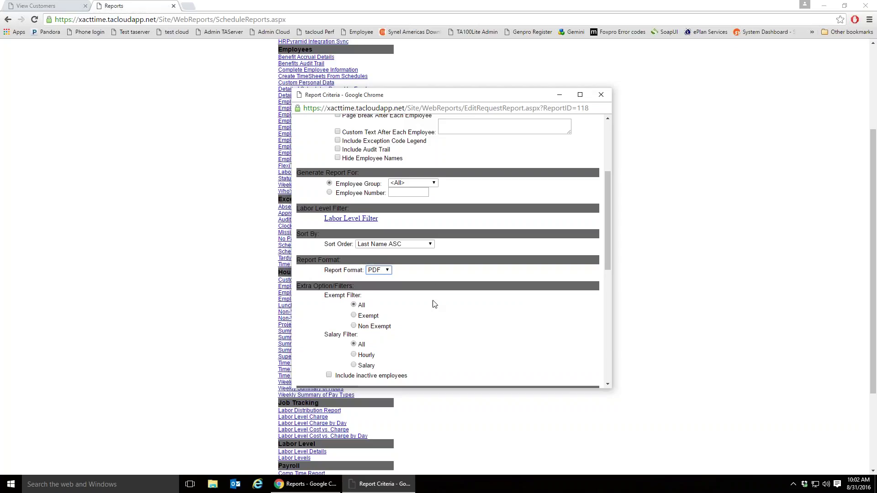
scroll(442, 286, "down", 2)
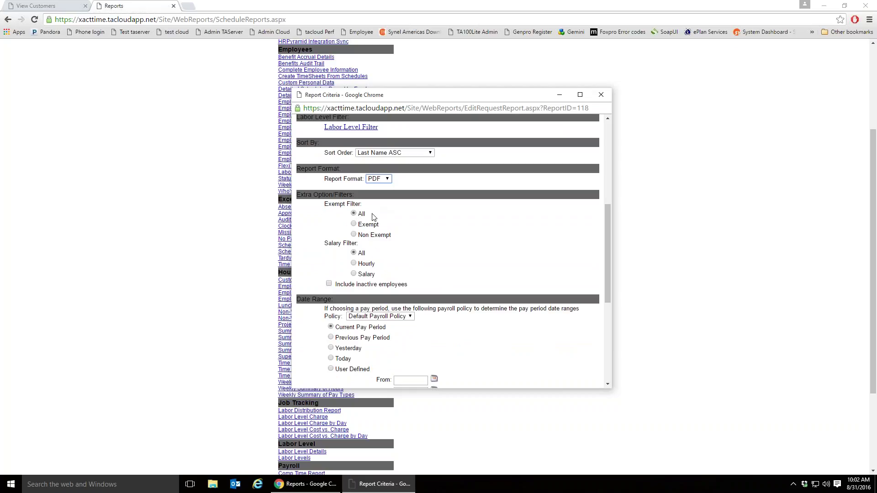
scroll(436, 247, "down", 1)
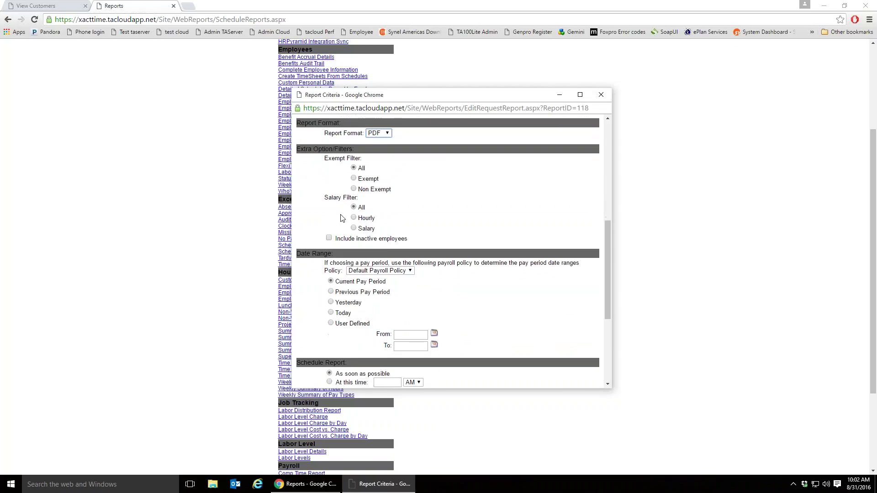
left_click(354, 218)
left_click(354, 208)
scroll(436, 225, "down", 1)
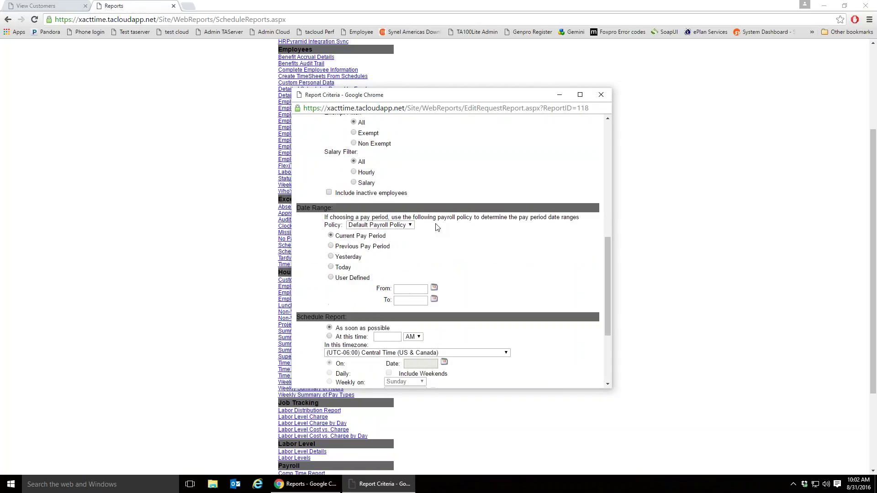
left_click(329, 193)
left_click(330, 193)
left_click(330, 193)
left_click(330, 193)
left_click(329, 194)
scroll(520, 218, "down", 2)
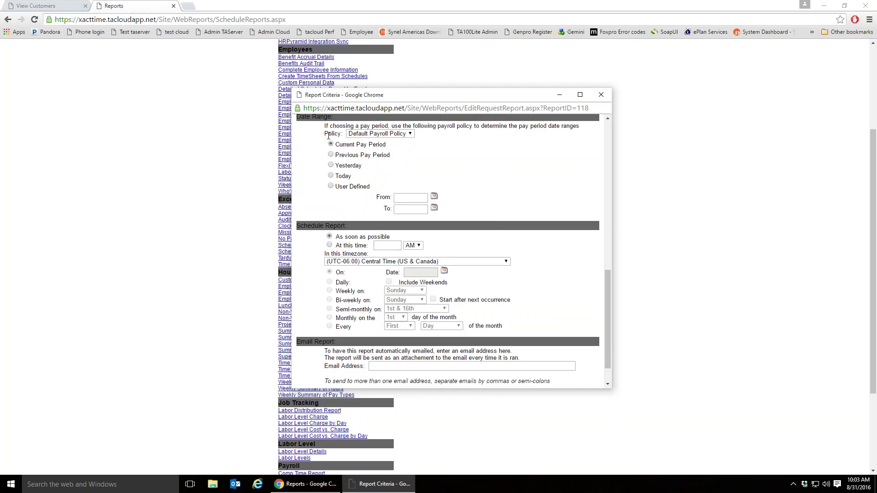
left_click(397, 133)
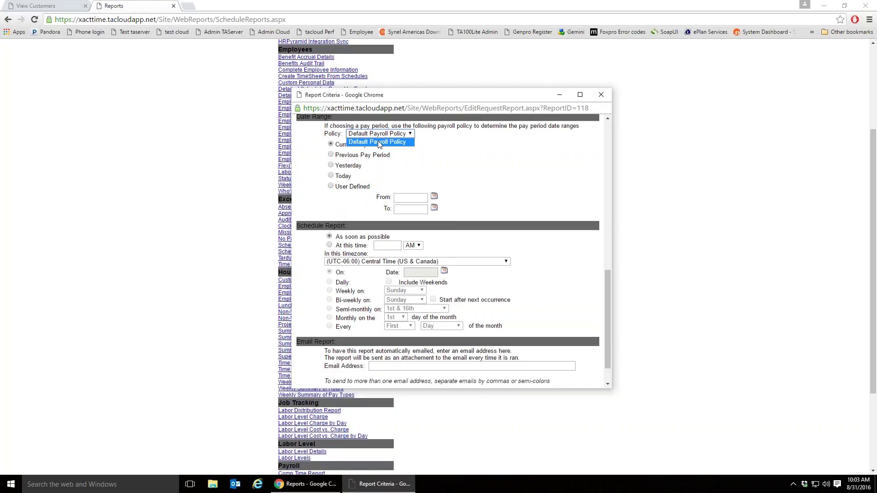
left_click(378, 142)
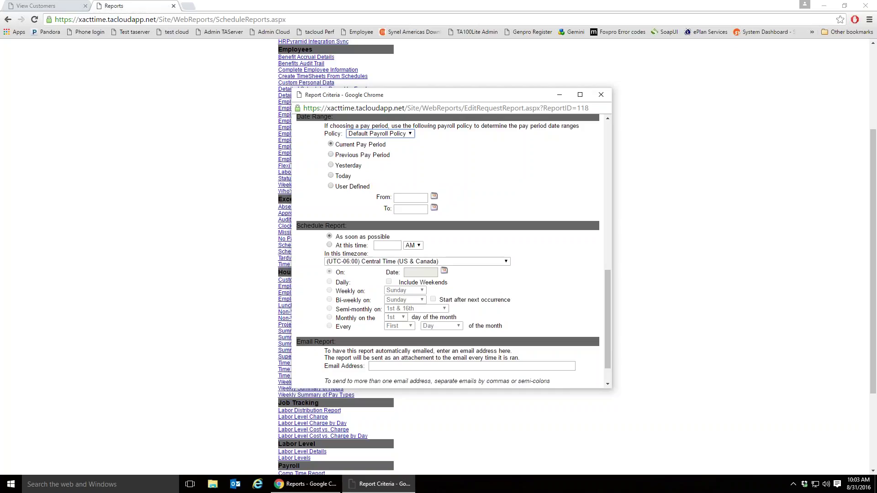
left_click(366, 133)
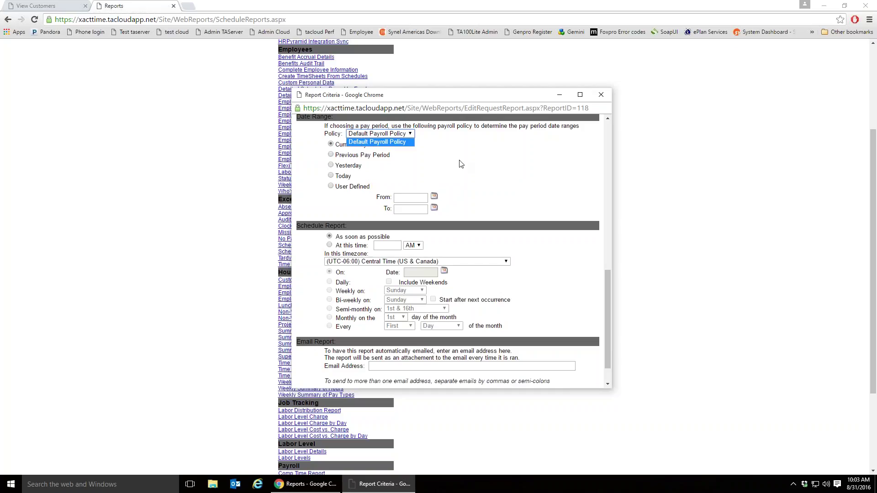
left_click(329, 155)
left_click(365, 133)
left_click(361, 143)
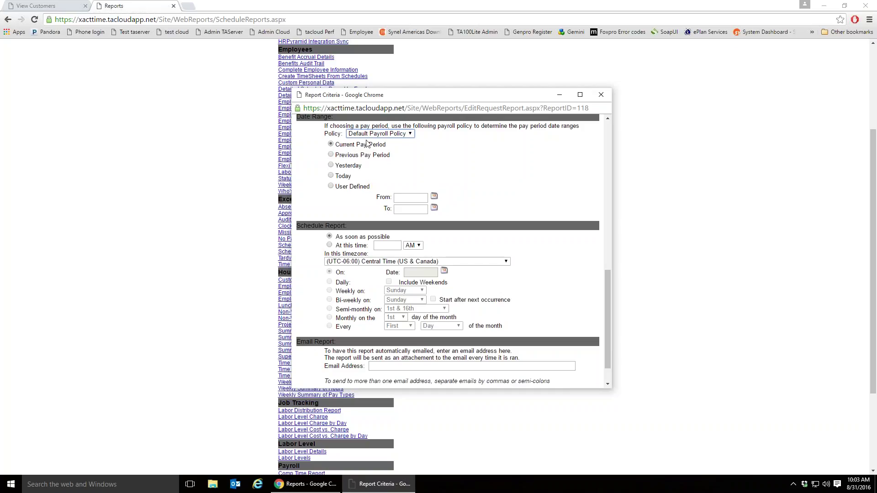
left_click(331, 155)
left_click(332, 166)
left_click(331, 186)
left_click(331, 145)
scroll(564, 234, "down", 1)
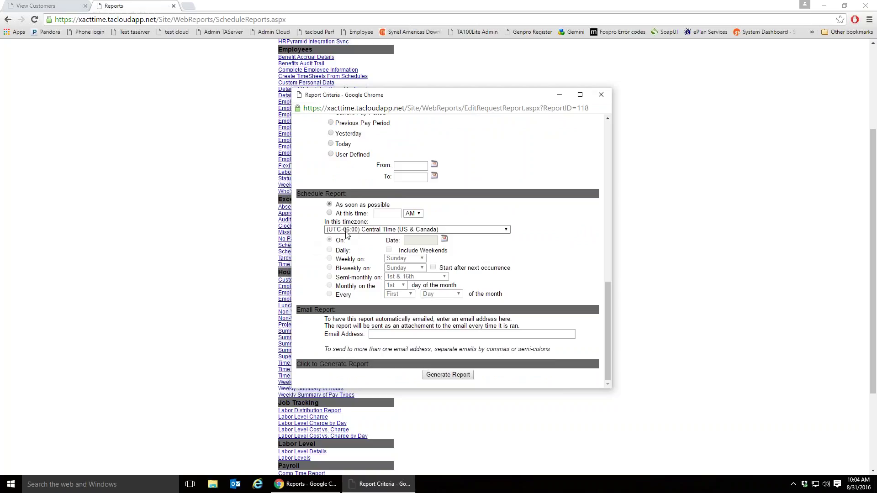
- Schedule the report to run at this time, 8:00 AM
left_click(330, 213)
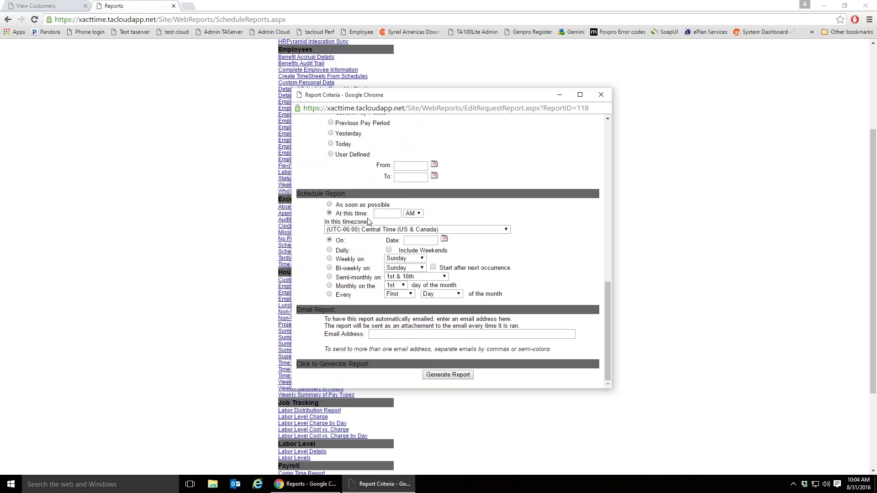
left_click(382, 213)
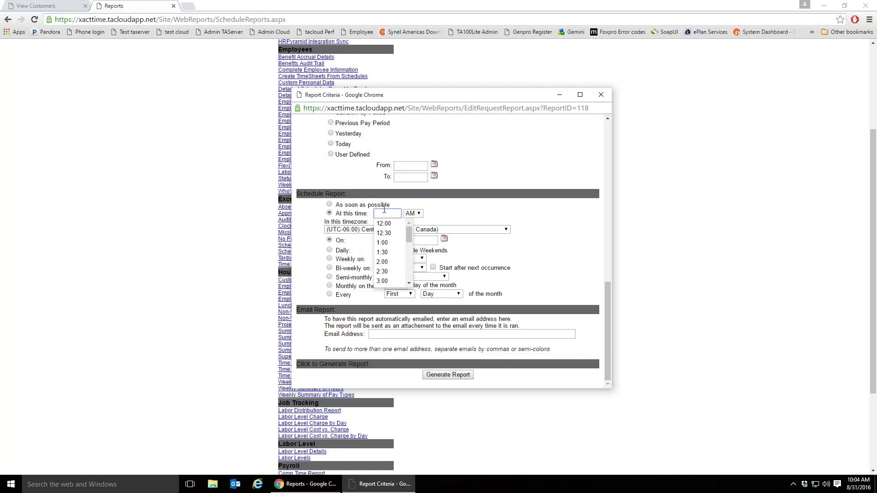
type("8")
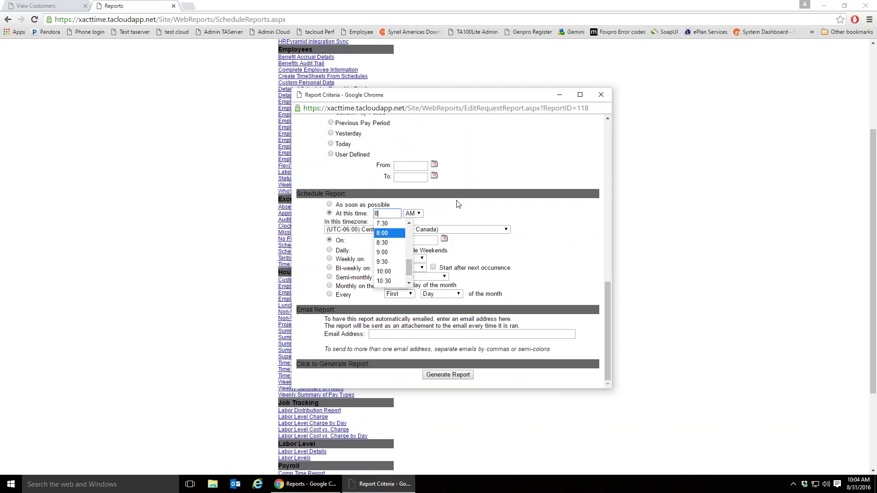
triple_click(472, 211)
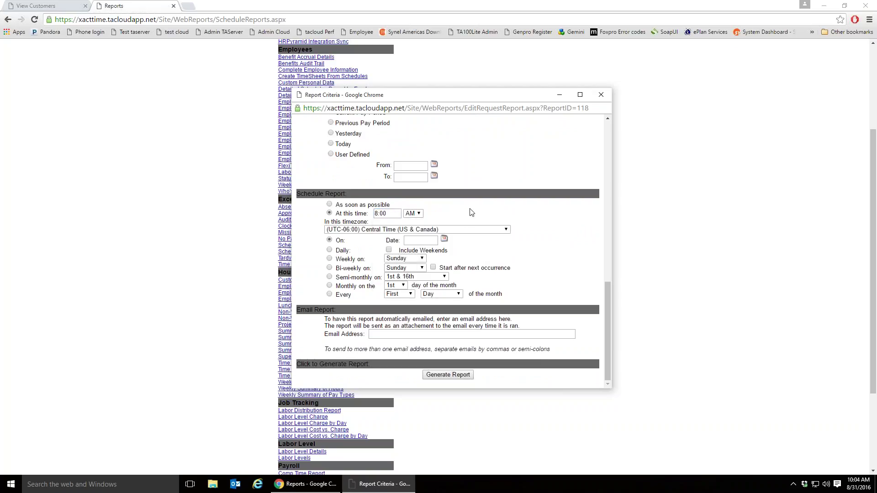
left_click(501, 212)
- Make the report recur weekly on Friday after briefly trying a monthly last-weekday option
left_click(329, 259)
left_click(410, 260)
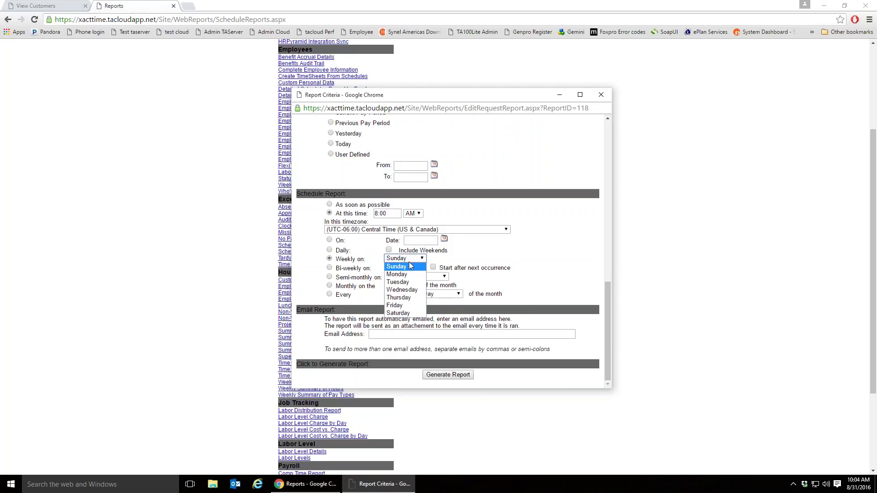
left_click(404, 305)
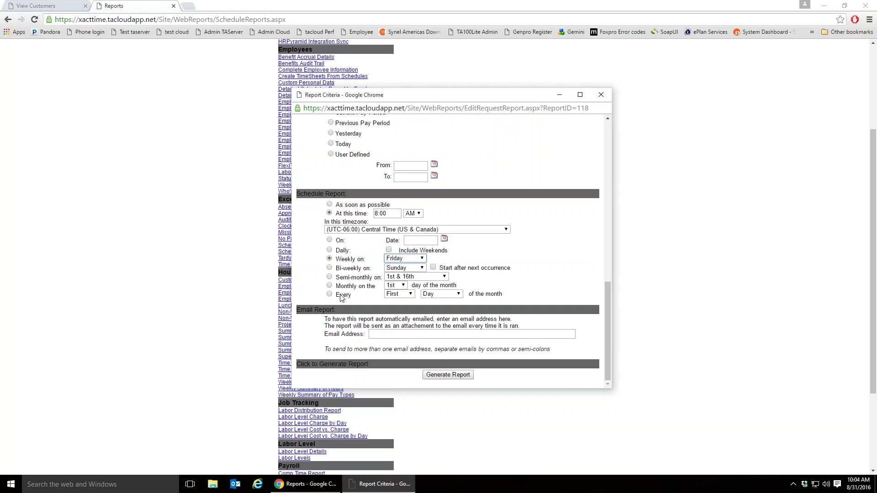
left_click(400, 298)
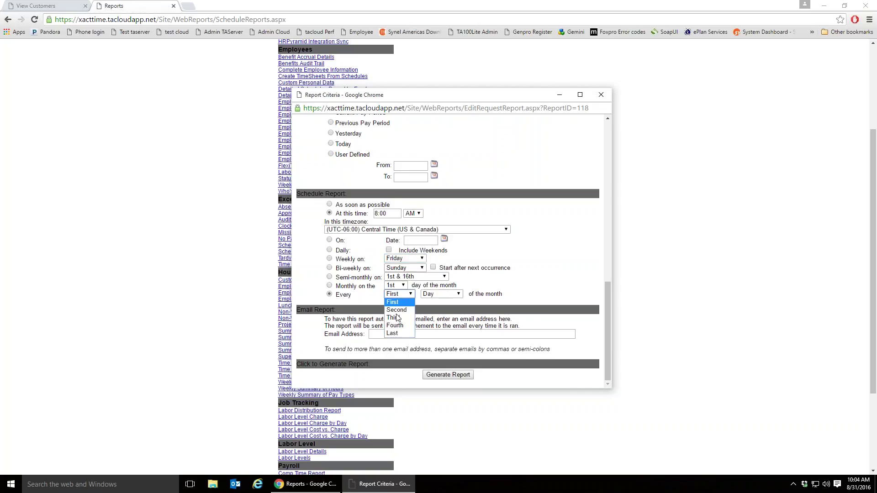
left_click(392, 334)
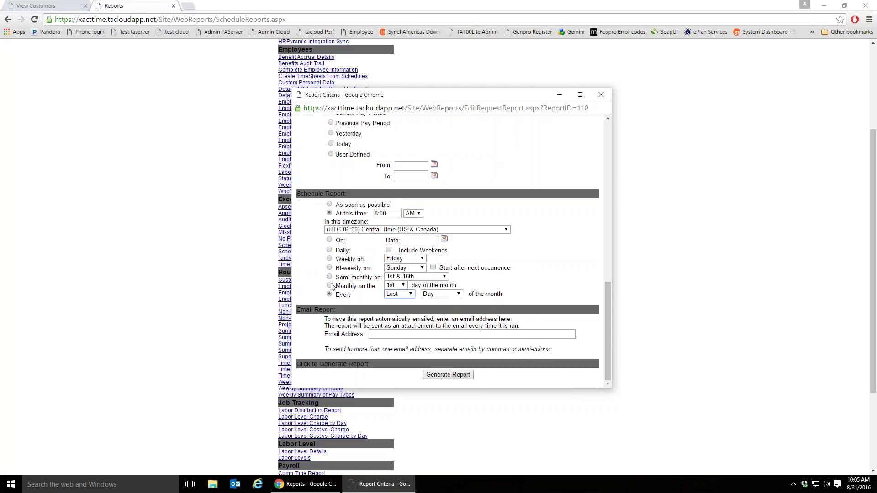
left_click(332, 259)
left_click(329, 259)
left_click(369, 334)
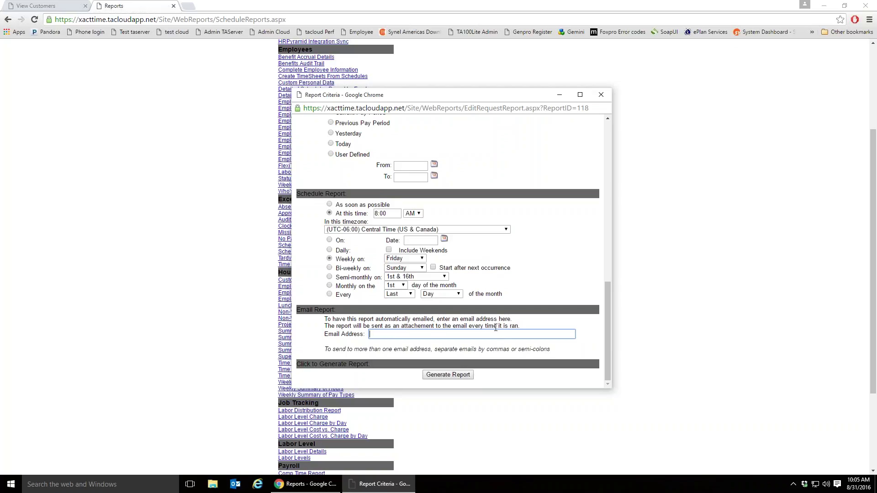
scroll(511, 327, "up", 10)
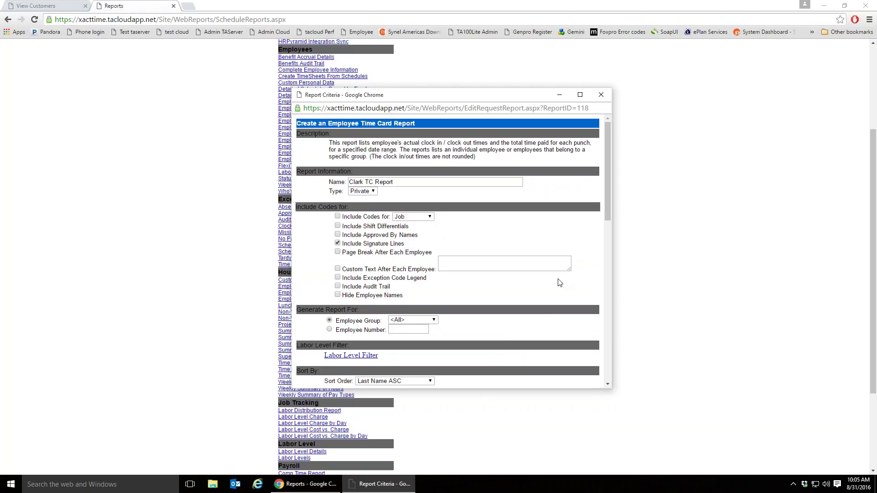
- Switch the schedule to As soon as possible and generate the time card report
scroll(550, 274, "down", 2)
scroll(548, 274, "down", 8)
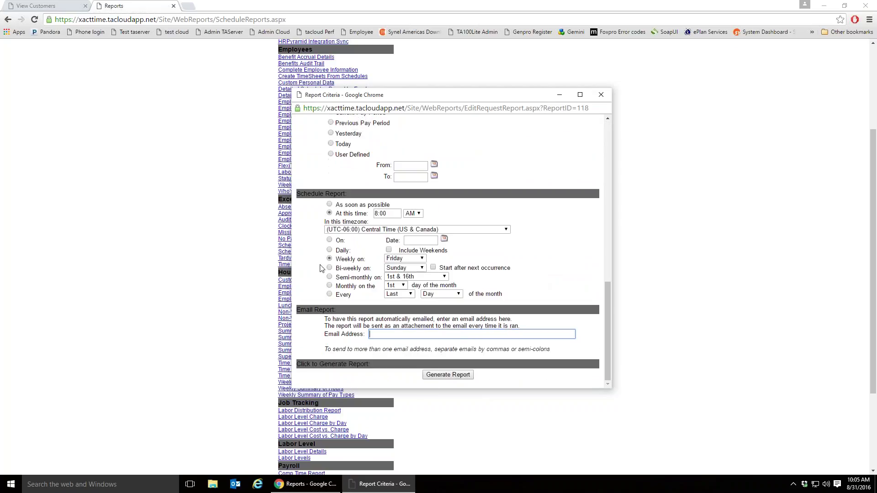
left_click(337, 206)
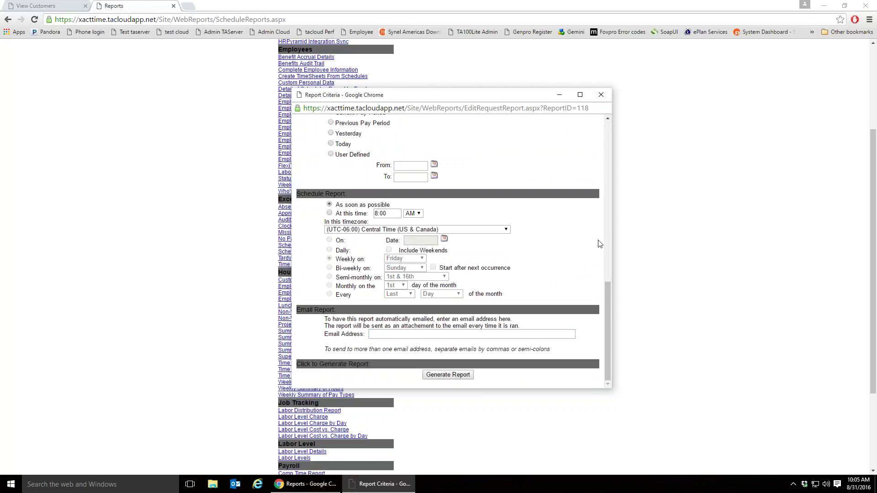
left_click(443, 375)
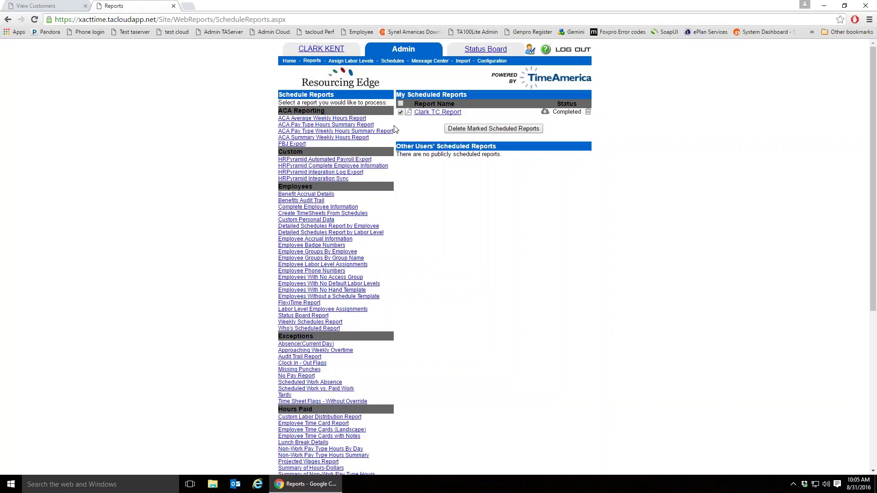
- Open the completed time card report's PDF output and enlarge the viewer window
left_click(401, 112)
left_click(401, 112)
left_click(545, 112)
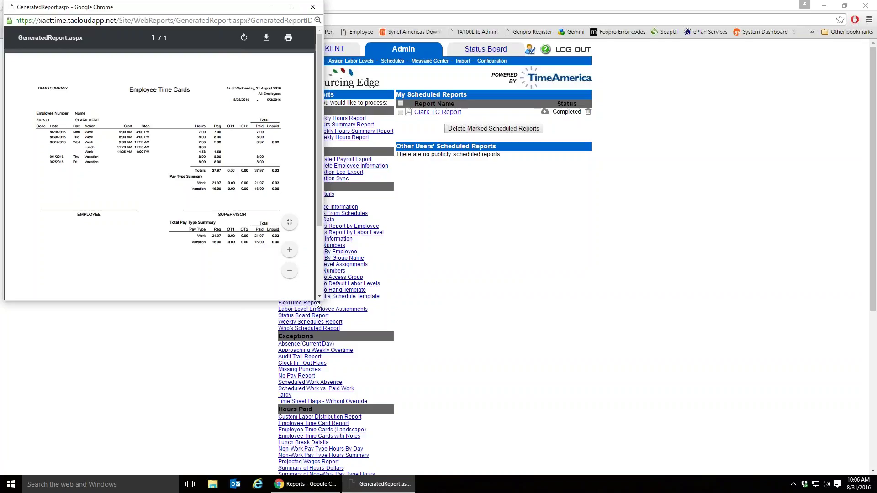
left_click_drag(318, 302, 748, 448)
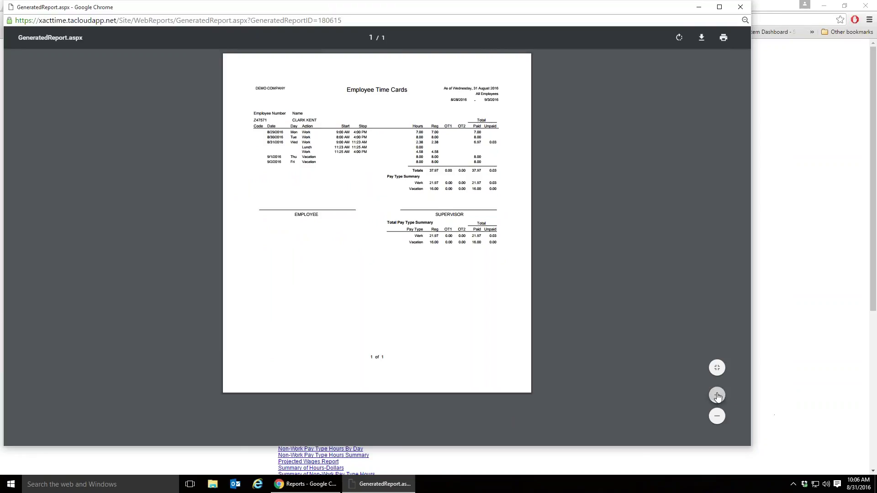
- Zoom and scroll through the PDF to check daily hours and pay type totals, then close it
left_click(717, 395)
left_click(717, 396)
left_click(717, 395)
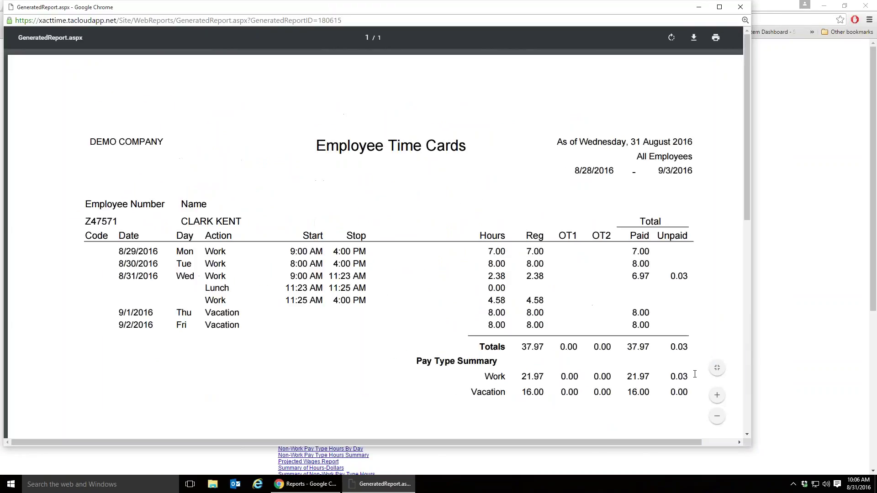
left_click(718, 416)
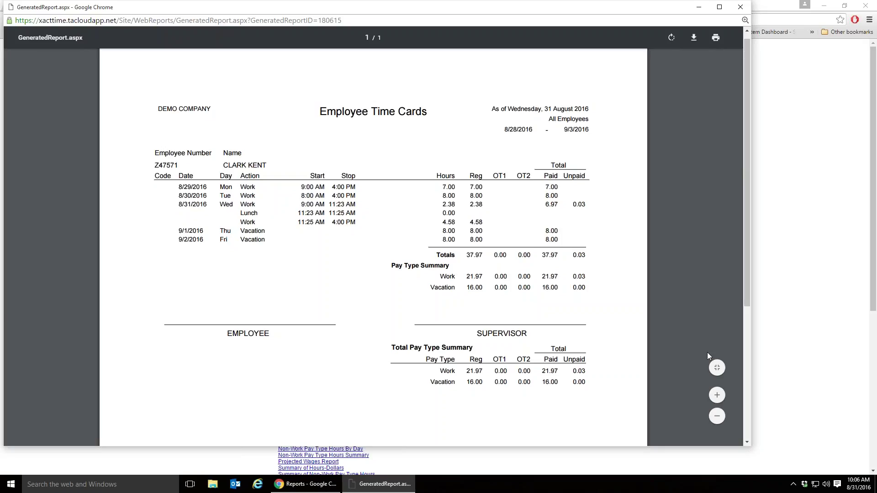
scroll(523, 268, "down", 5)
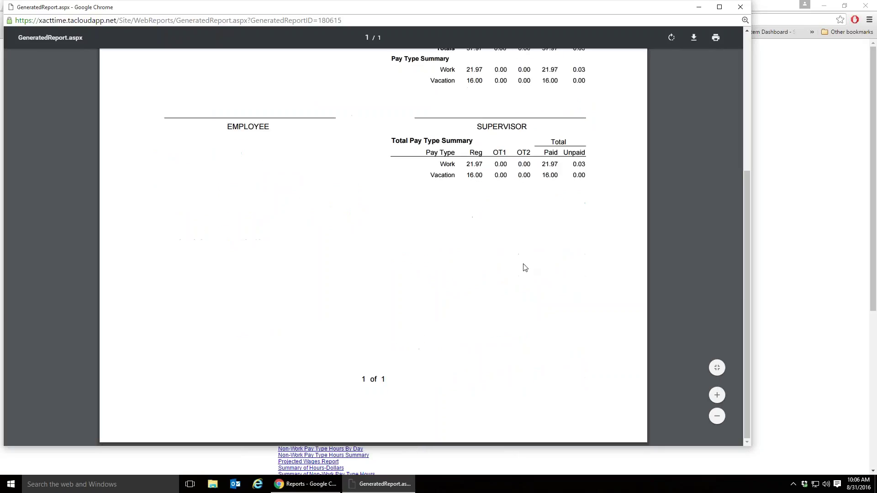
scroll(525, 268, "up", 5)
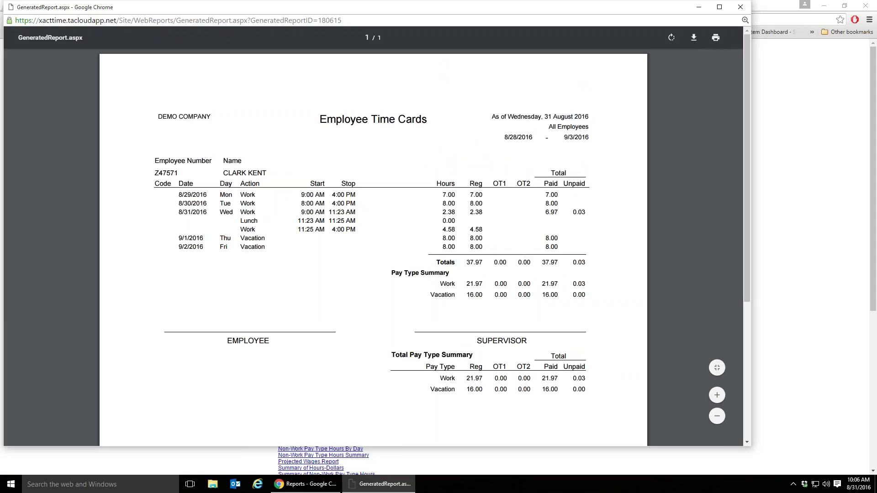
scroll(421, 220, "down", 2)
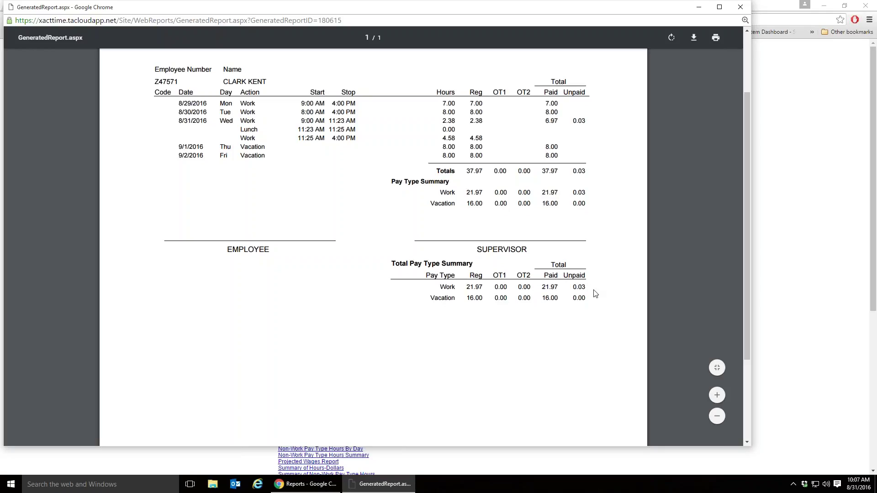
left_click_drag(574, 288, 590, 287)
left_click(499, 335)
scroll(270, 107, "up", 2)
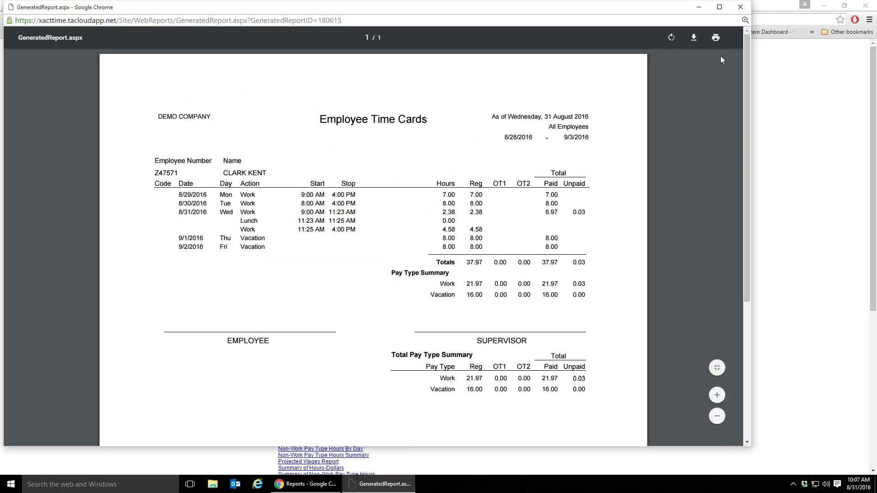
left_click(741, 6)
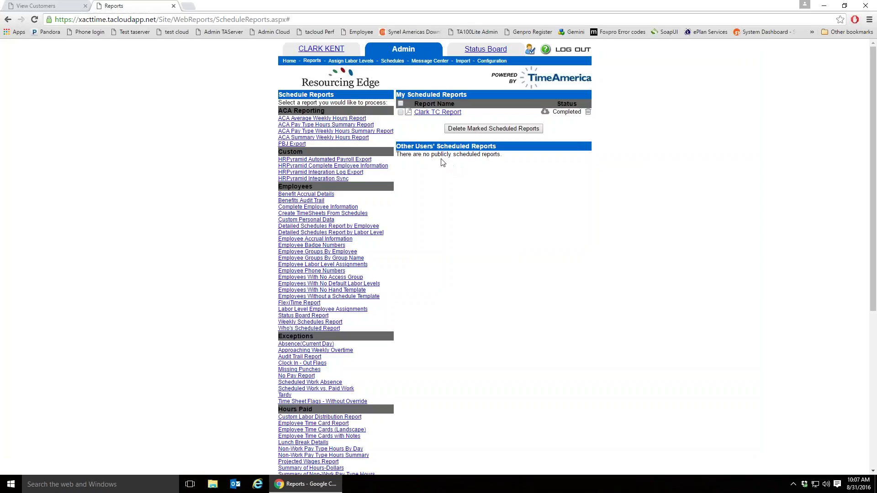
- Reopen the Clark TC Report criteria and review its settings
scroll(394, 267, "down", 3)
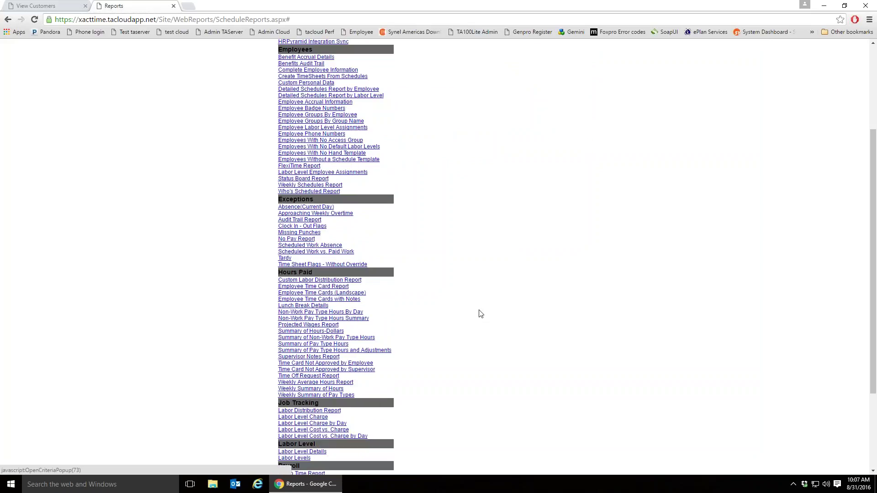
scroll(480, 314, "up", 3)
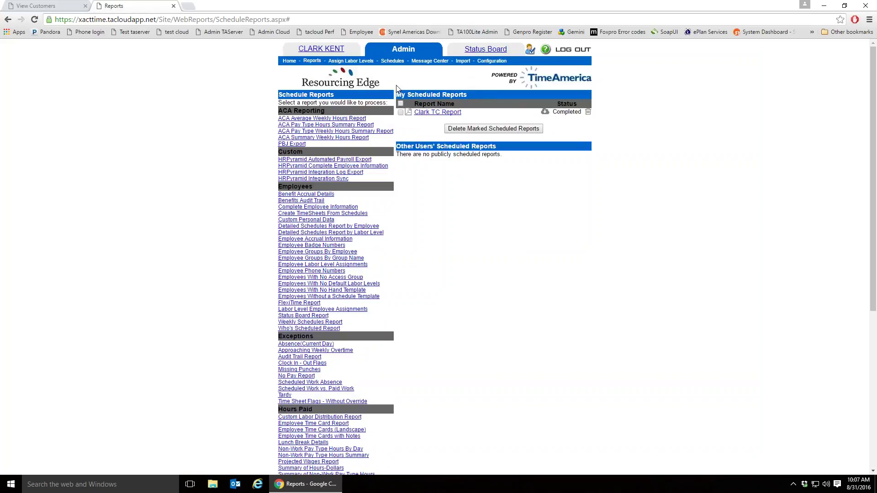
left_click(436, 112)
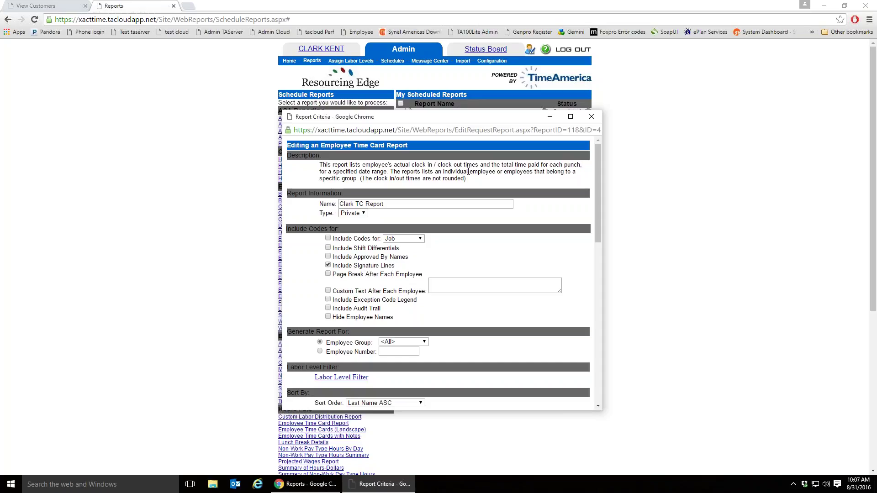
scroll(488, 190, "down", 10)
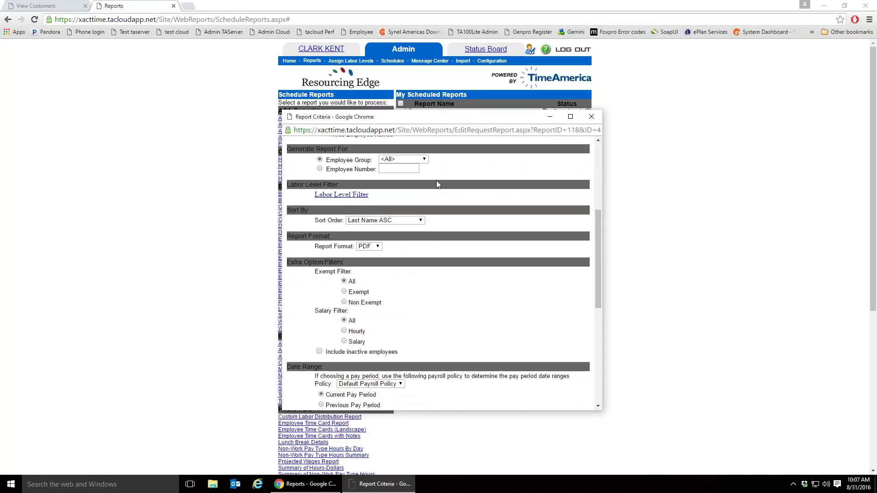
scroll(407, 239, "down", 5)
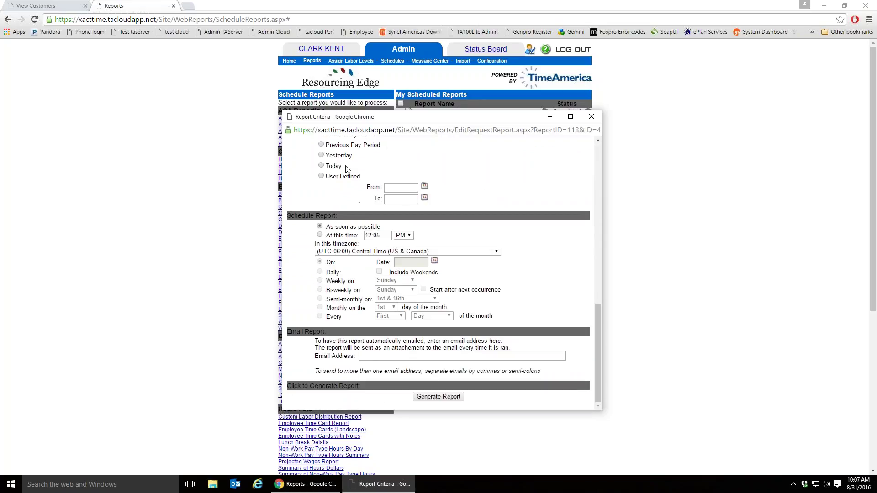
scroll(447, 268, "up", 5)
scroll(447, 265, "up", 4)
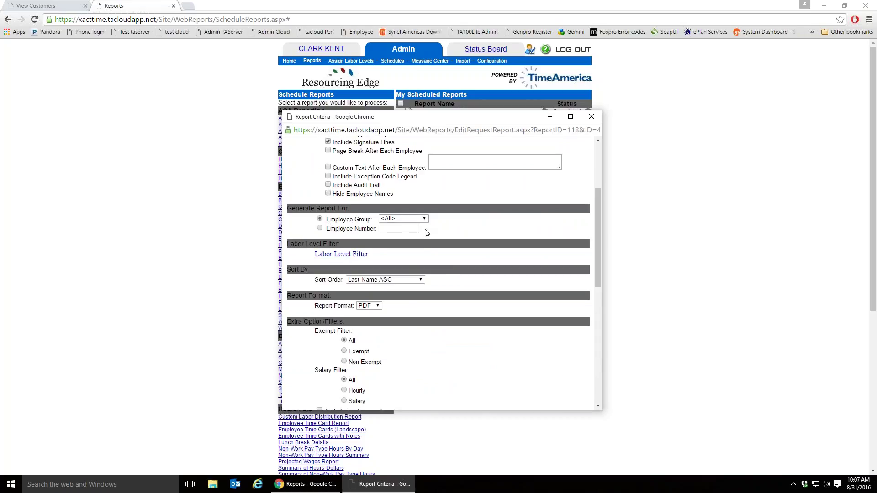
scroll(398, 224, "up", 1)
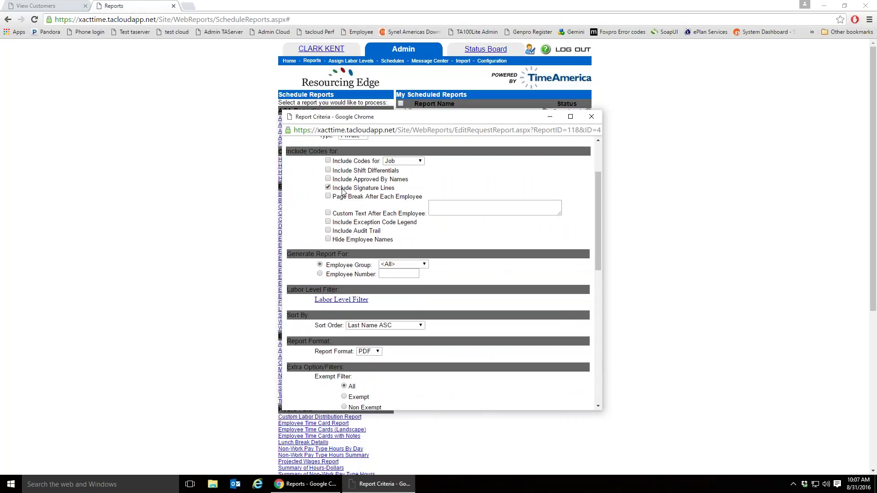
scroll(396, 222, "up", 2)
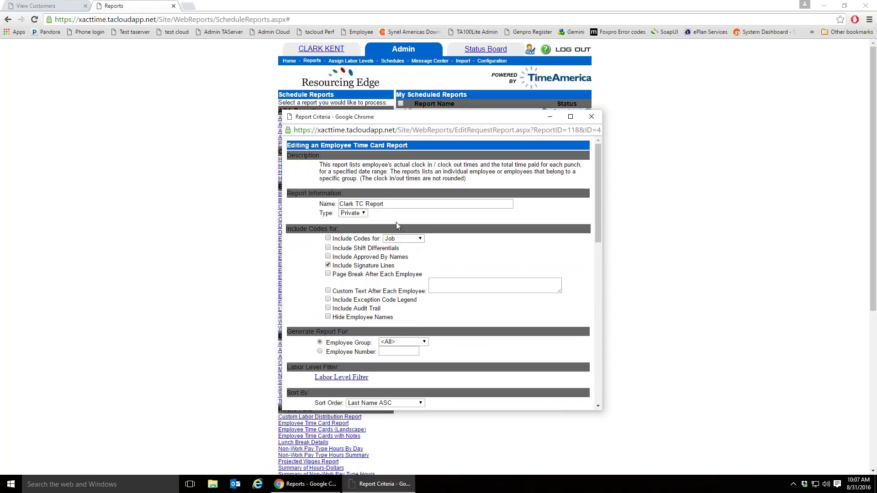
- Regenerate the Employee Time Card Report with the current settings
left_click_drag(403, 203, 373, 204)
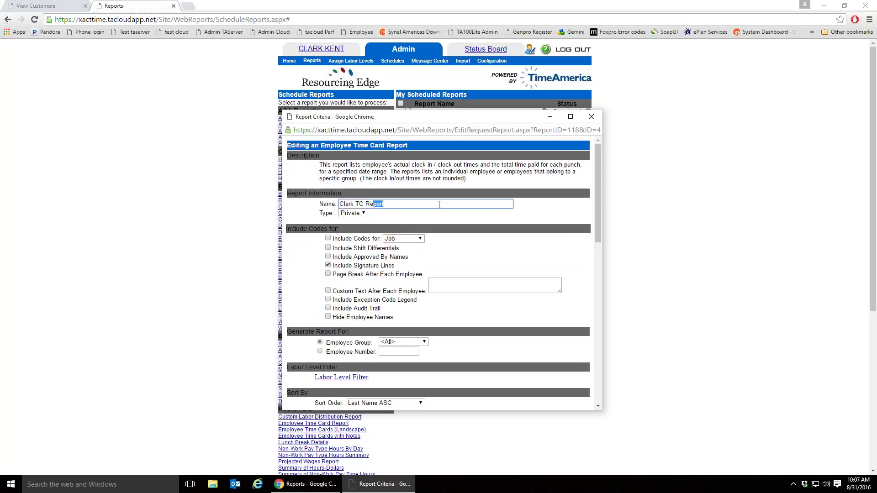
scroll(420, 222, "down", 3)
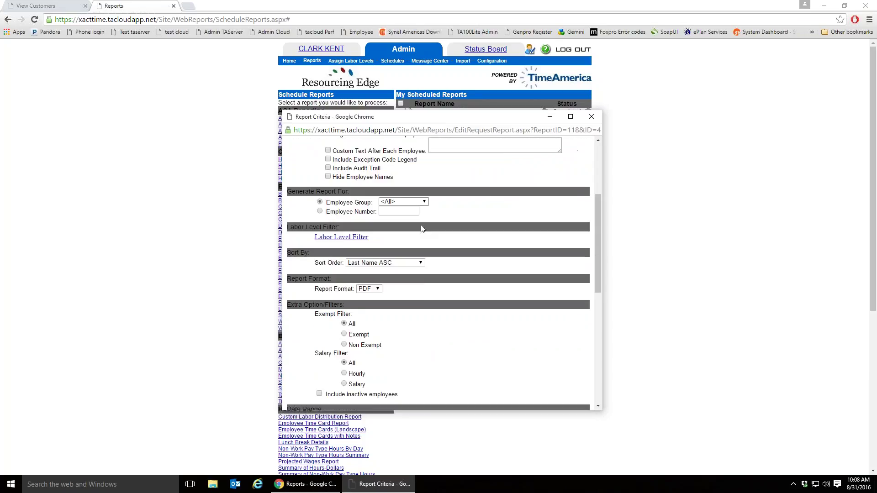
scroll(421, 228, "down", 6)
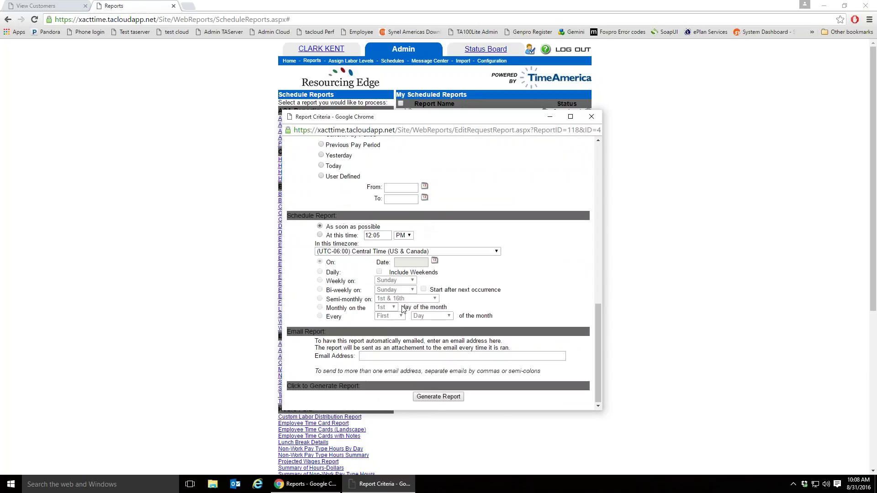
left_click(426, 397)
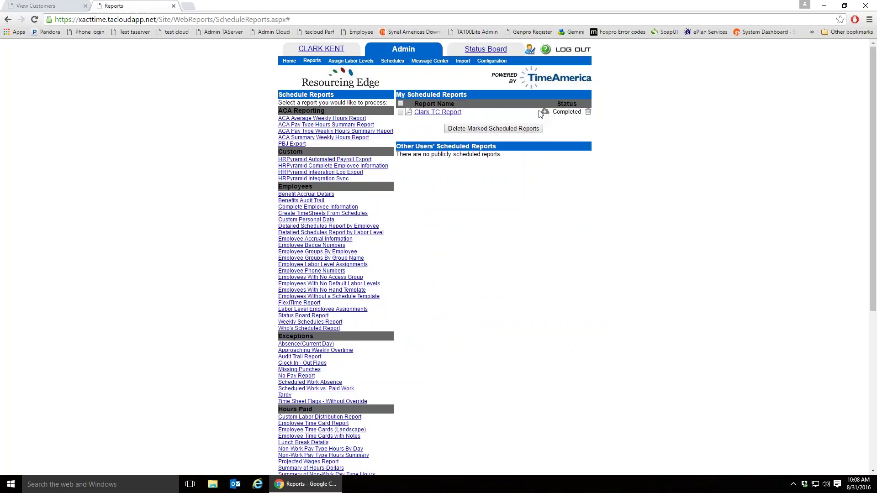
- Review Admin Home's generated reports, checking and unchecking the second Clark TC Report, then move to Reports
left_click(290, 61)
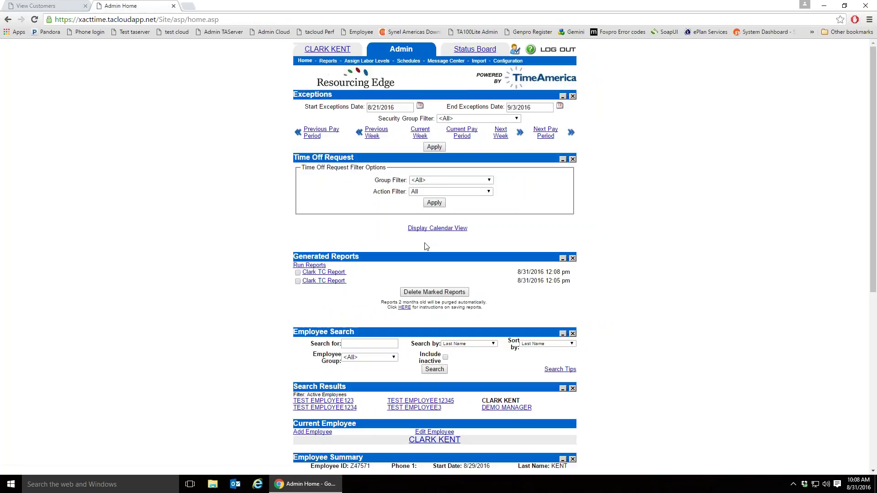
scroll(366, 226, "down", 1)
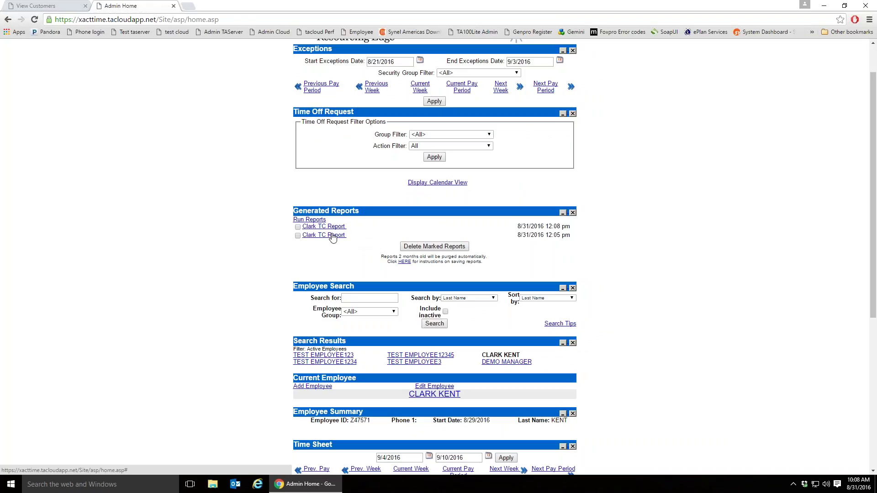
scroll(337, 247, "up", 1)
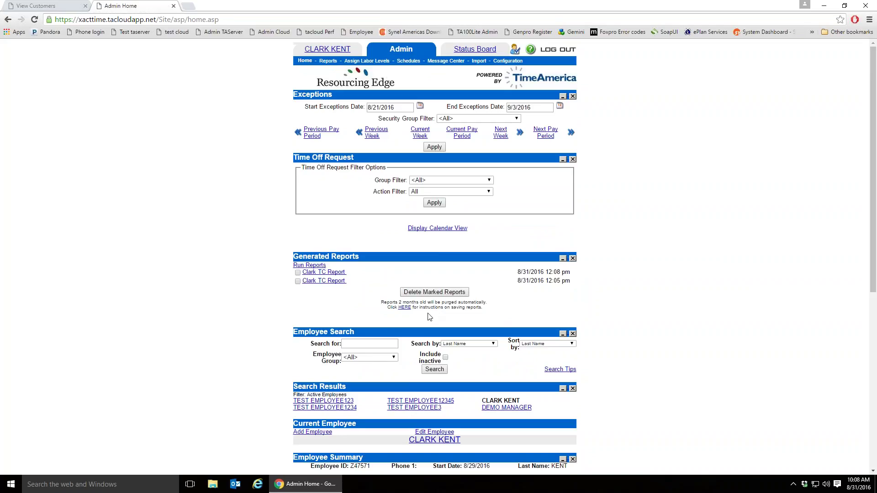
left_click_drag(381, 304, 463, 302)
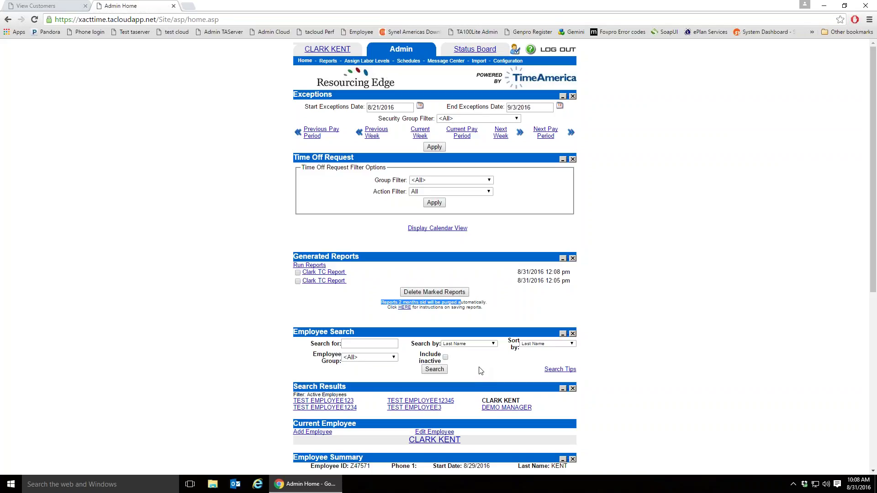
left_click(298, 281)
left_click(297, 282)
left_click(328, 61)
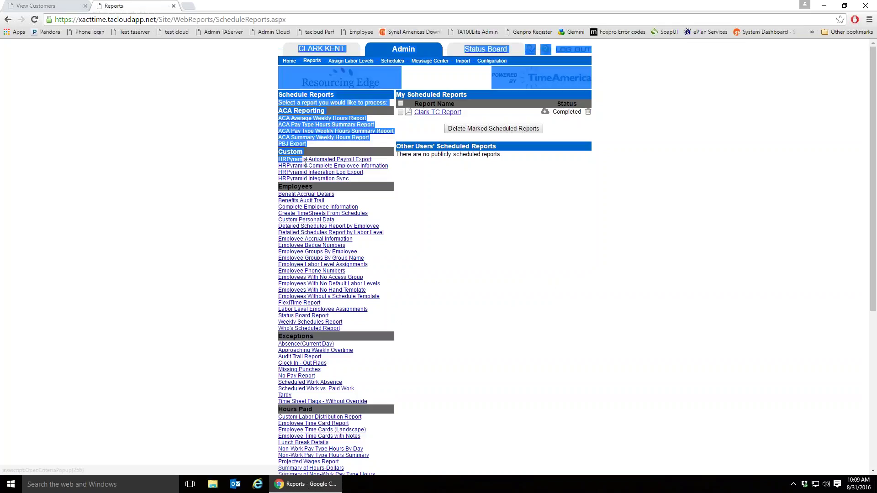
left_click(333, 166)
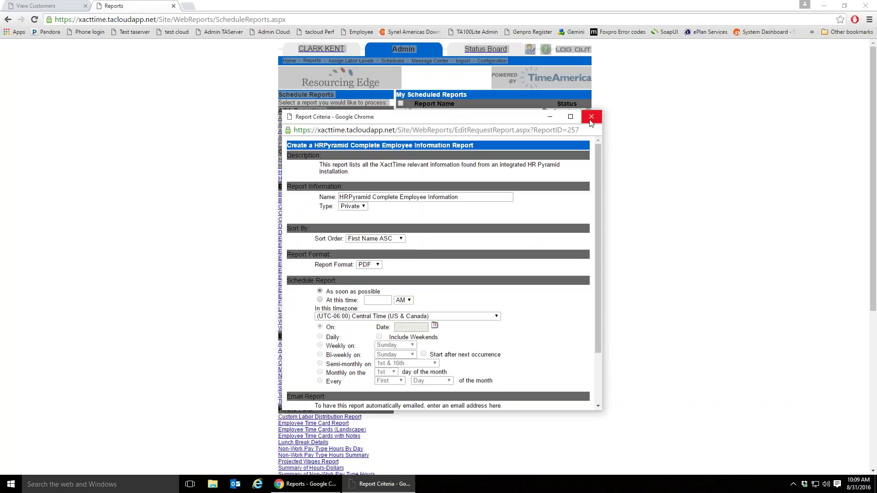
left_click(592, 116)
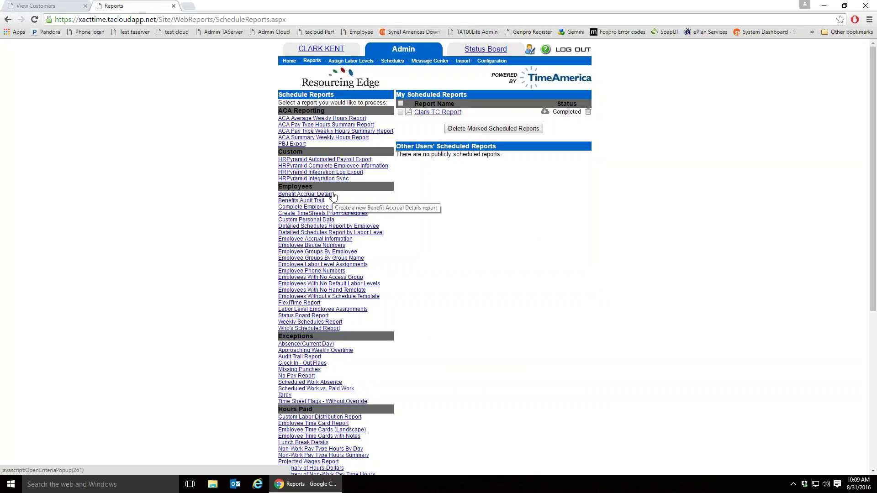
left_click(333, 196)
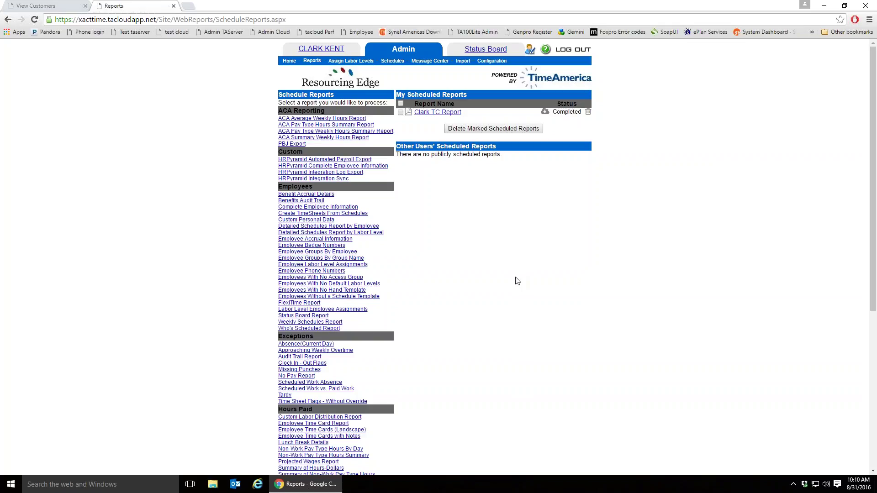
- Open the HRPyramid Integration Sync criteria and switch its schedule to At this time
left_click(307, 179)
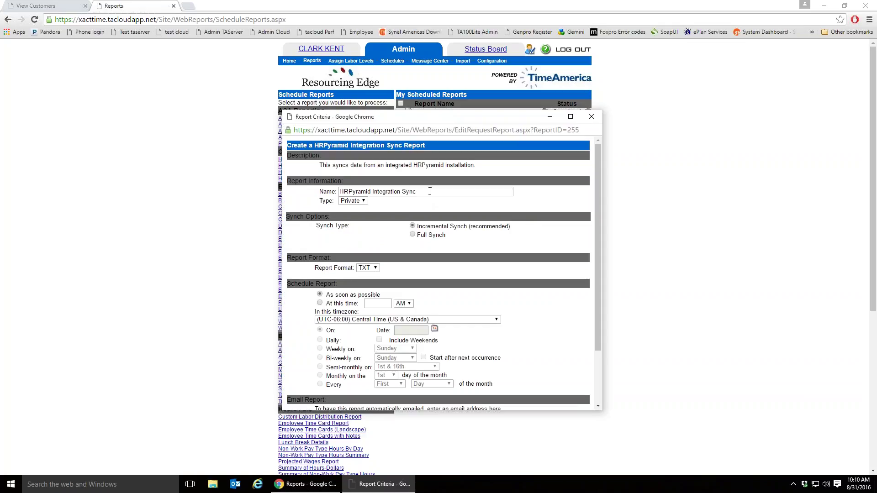
scroll(429, 242, "down", 3)
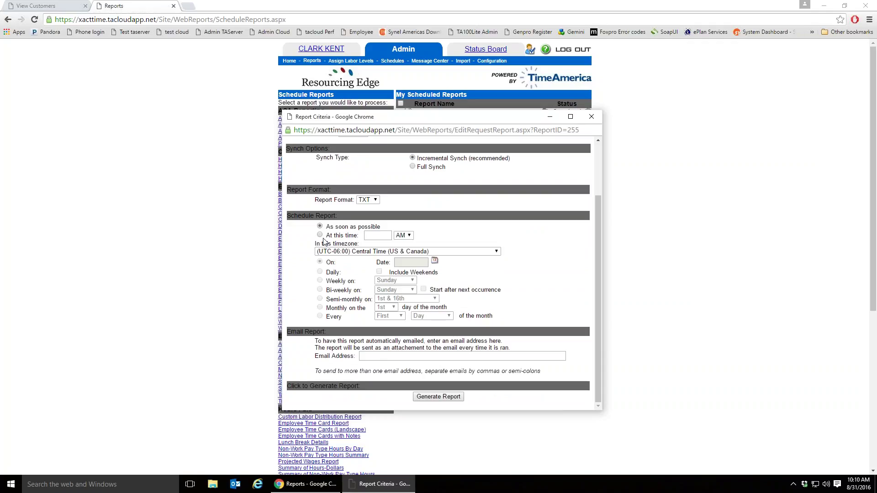
left_click(351, 238)
left_click(364, 236)
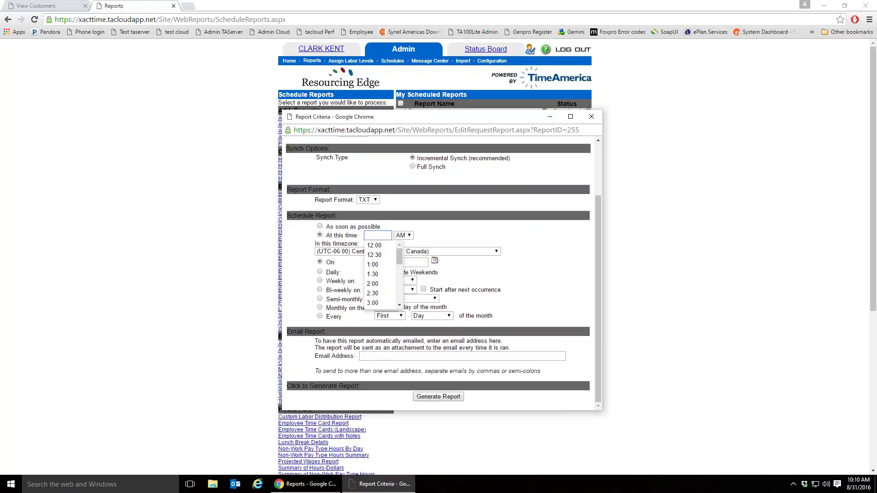
left_click(518, 281)
scroll(518, 281, "up", 3)
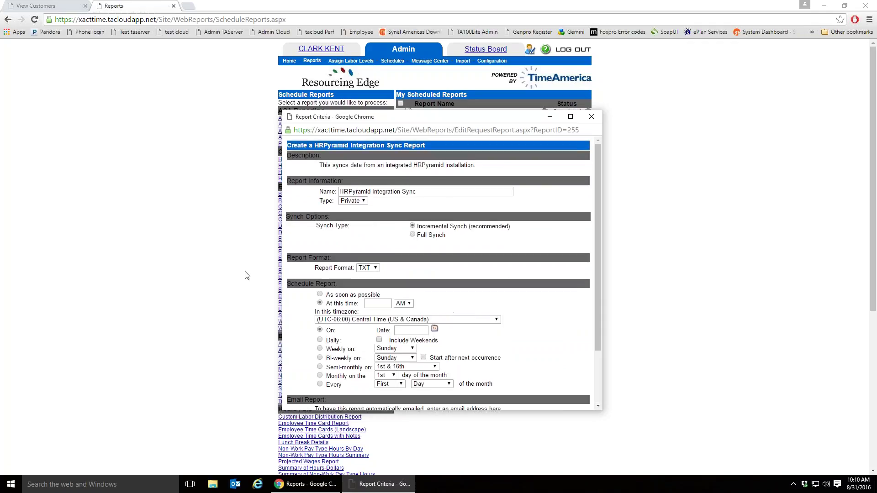
triple_click(397, 191)
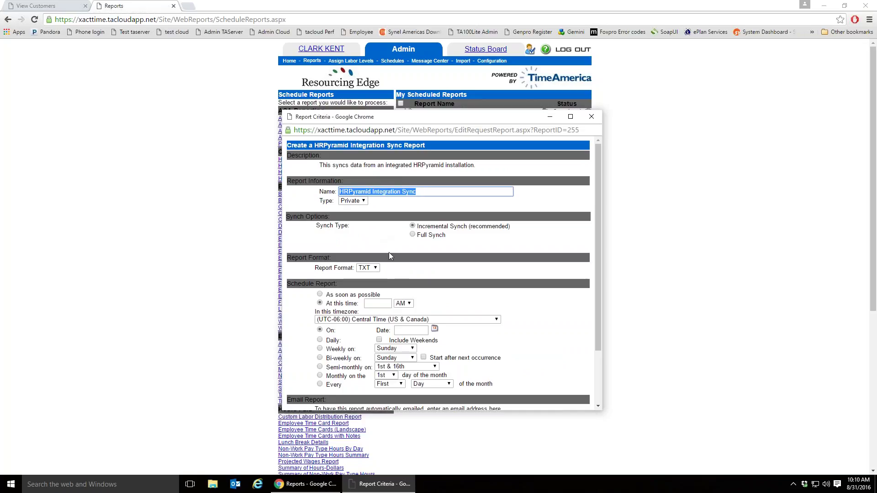
left_click(360, 244)
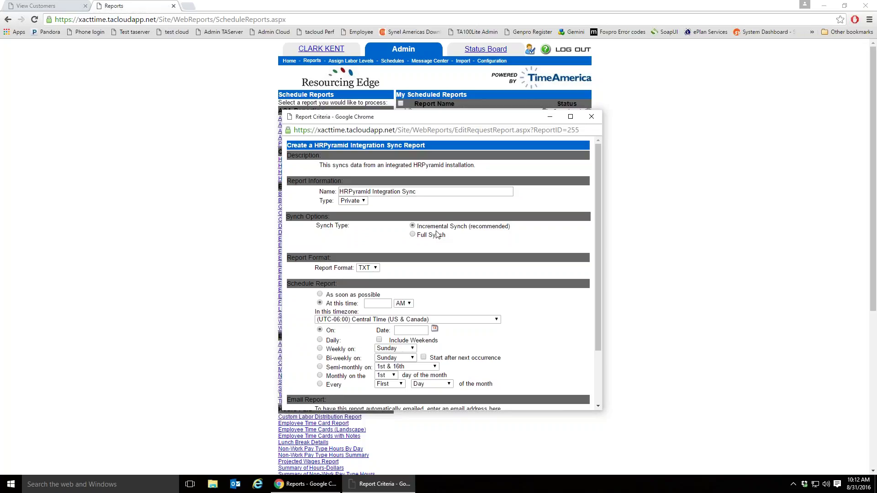
- Switch Synch Options from Incremental to Full Synch
left_click(412, 234)
left_click(594, 121)
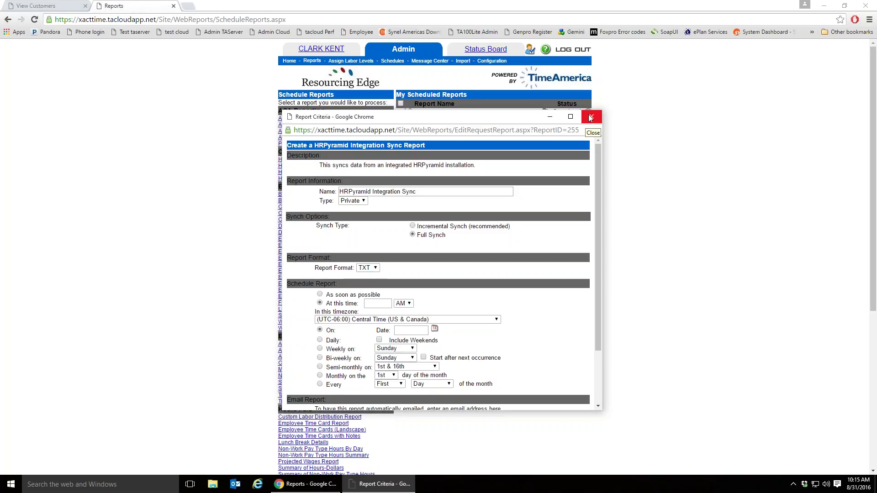
- Close the HRPyramid Integration Sync Report Criteria window without generating it
left_click(590, 118)
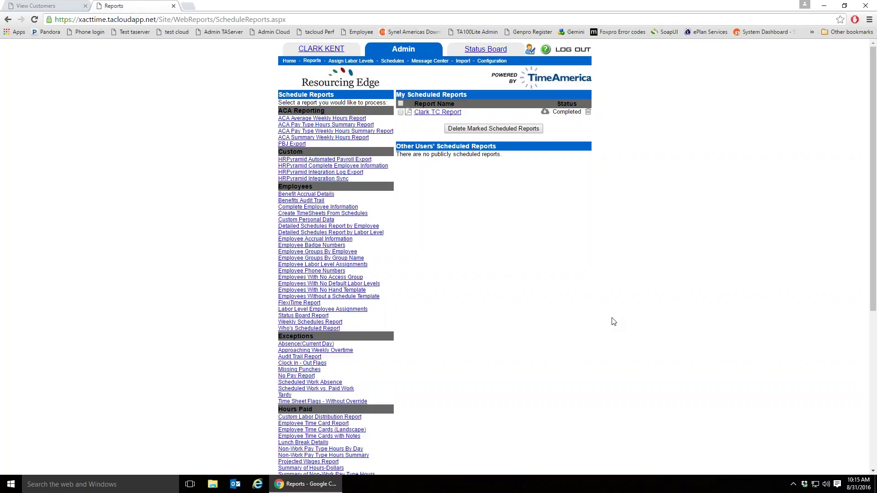
- Run the HRPyramid Integration Log Export now, keeping the log, and download Report (74).txt
left_click(289, 166)
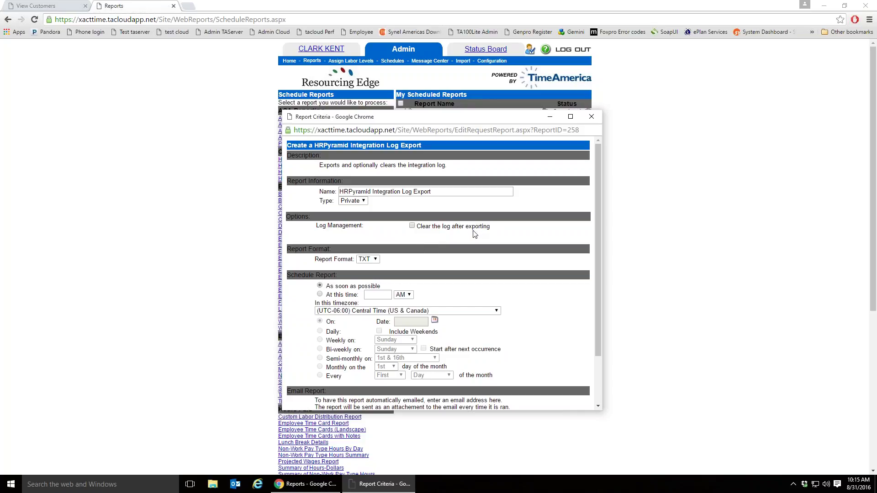
scroll(446, 235, "down", 1)
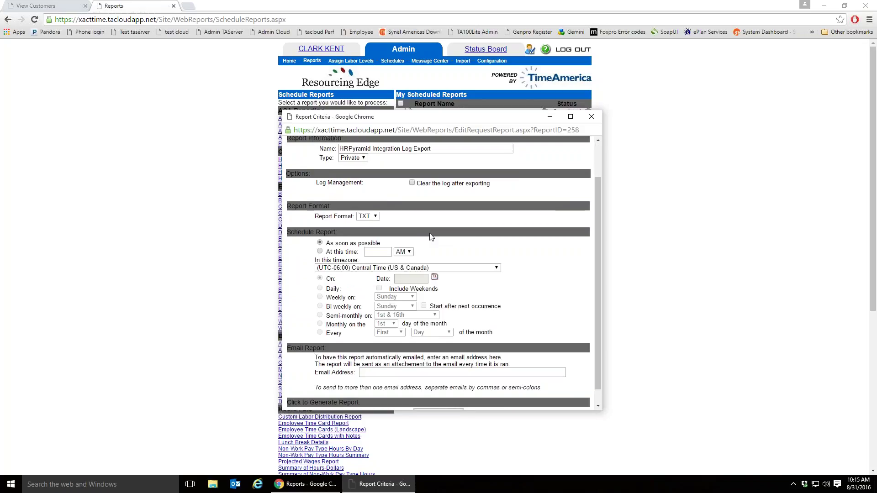
scroll(366, 192, "down", 1)
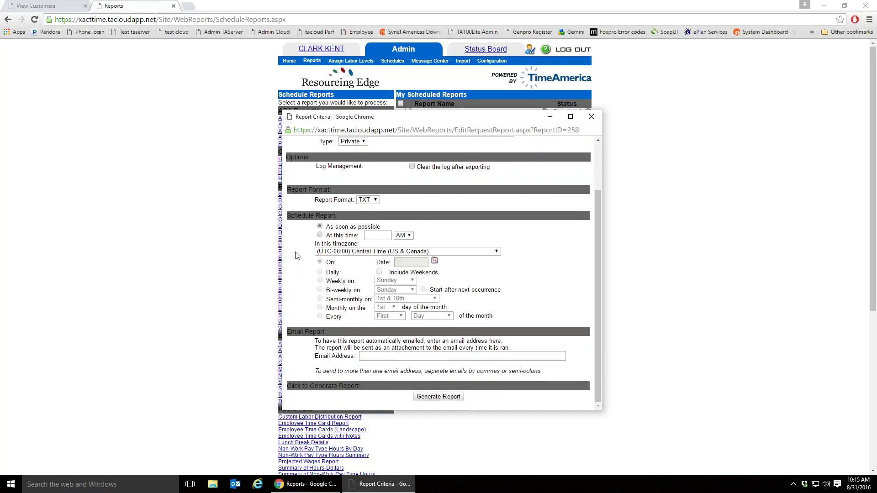
left_click(435, 397)
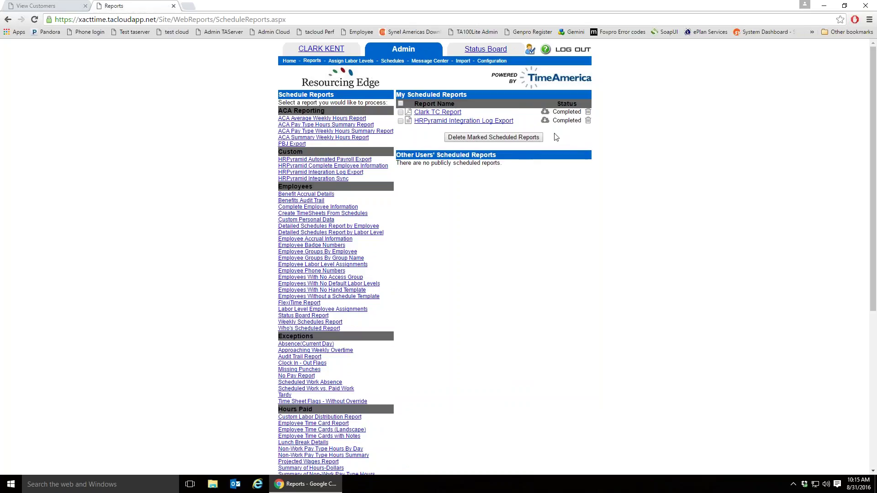
left_click(544, 121)
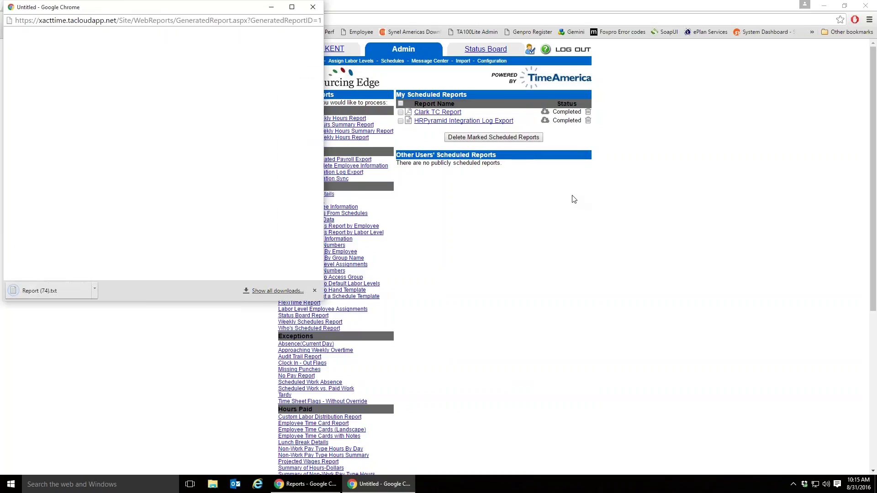
- Read Report (74).txt maximized in Notepad, reviewing sync sessions and new accounts, then minimize it
left_click(62, 295)
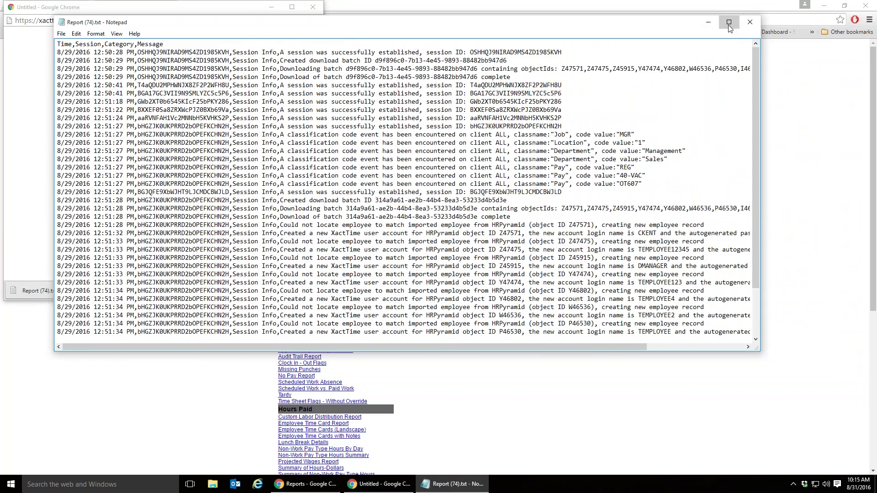
left_click(796, 35)
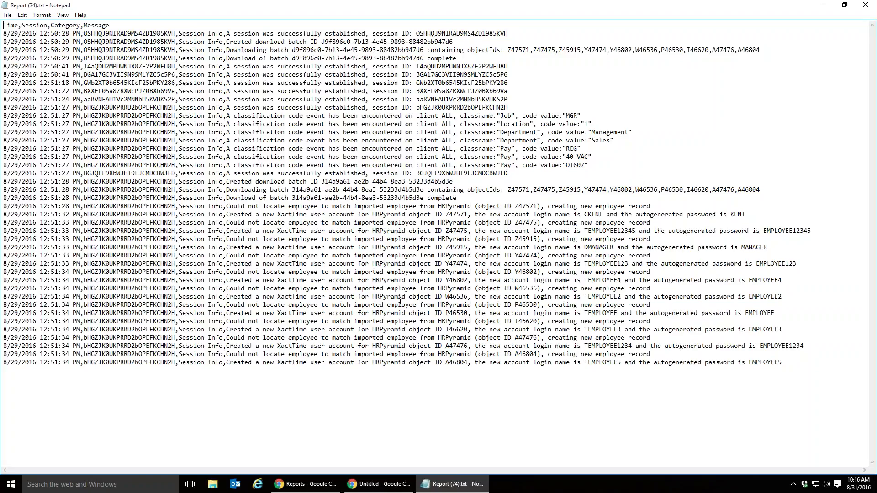
left_click(824, 5)
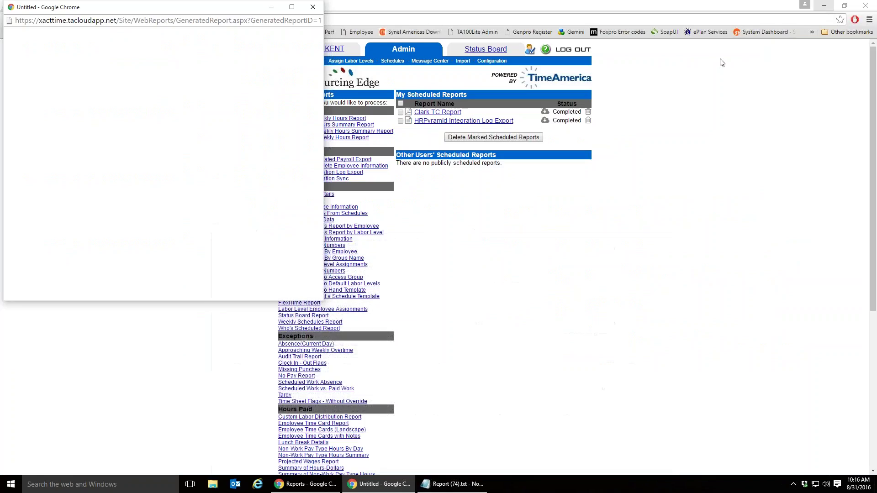
- Generate the HRPyramid Integration Sync report with the Full Synch option
left_click(598, 231)
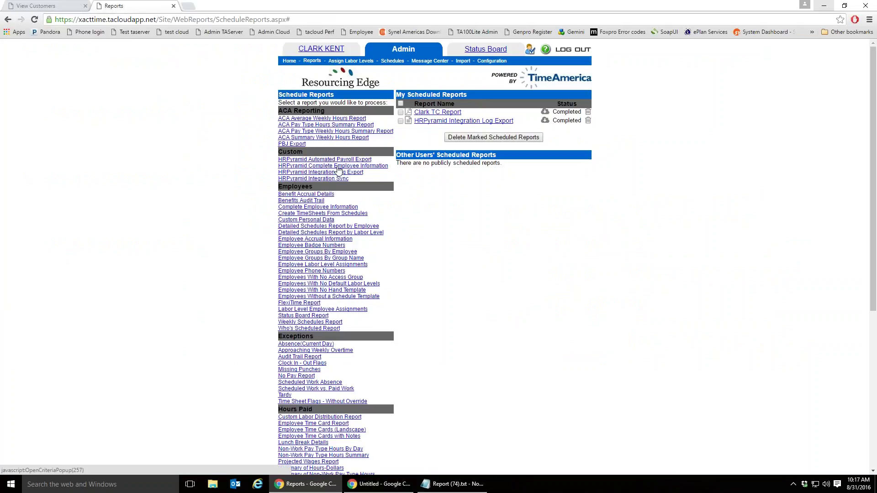
left_click(326, 179)
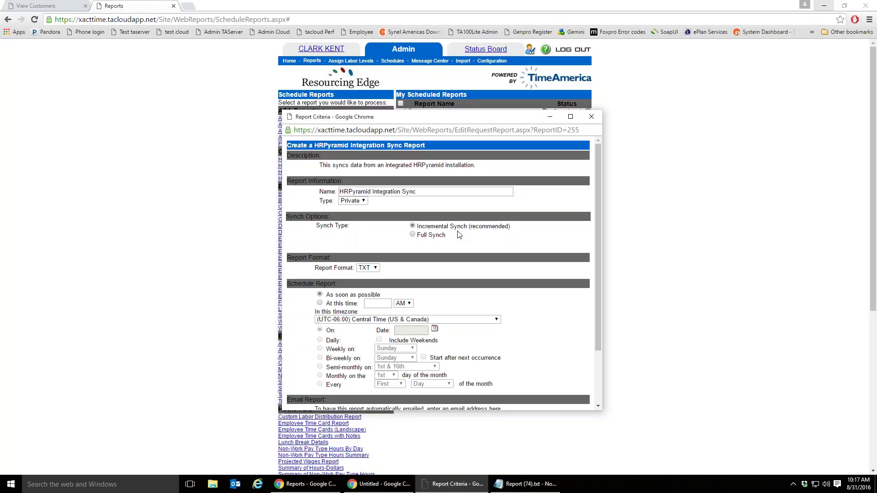
left_click(424, 238)
scroll(525, 233, "down", 1)
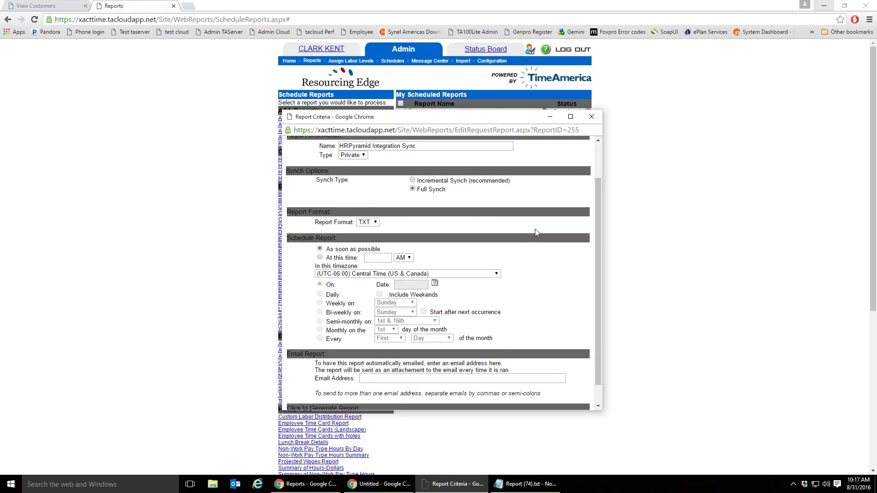
scroll(451, 249, "down", 1)
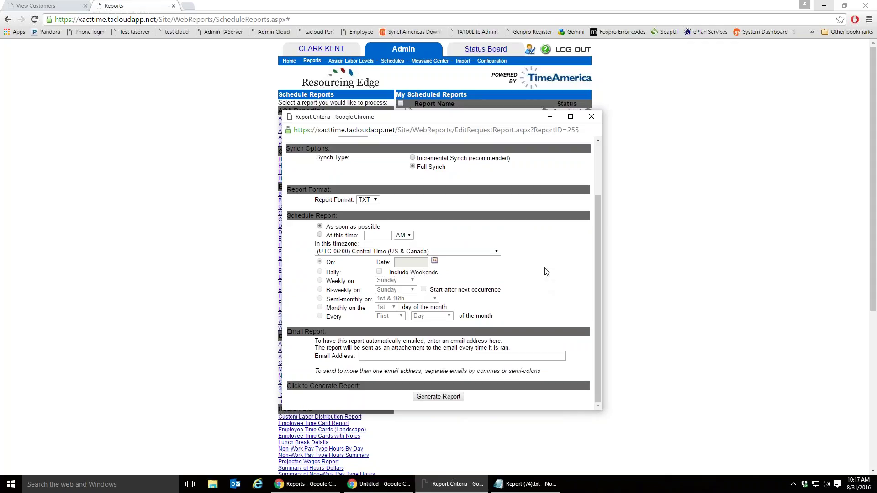
left_click(440, 396)
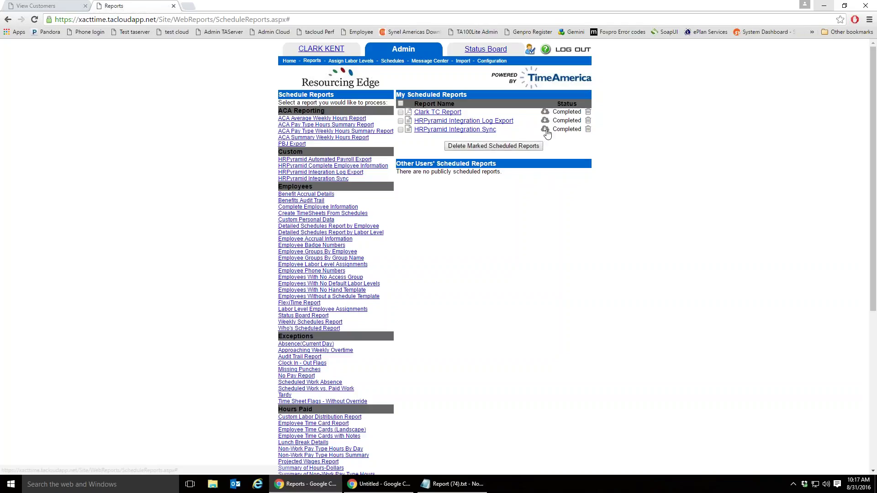
- Download the completed Integration Sync output and close the blank report popup
left_click(545, 130)
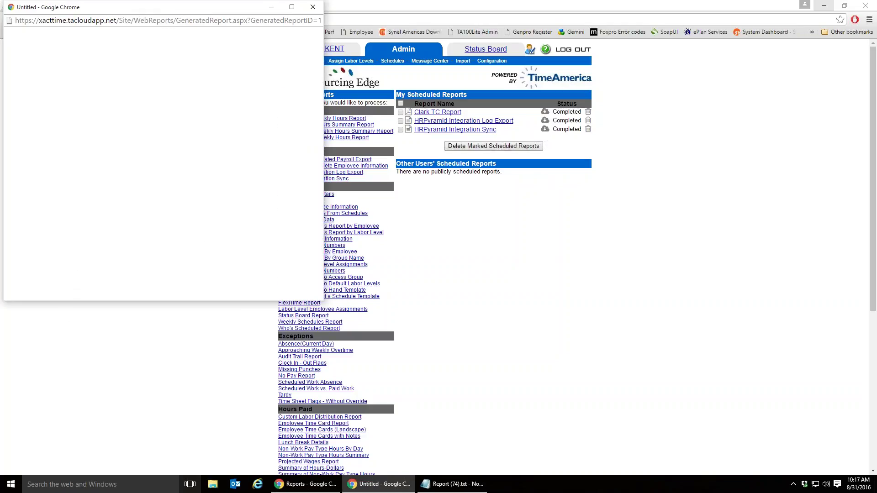
mouse_move(455, 490)
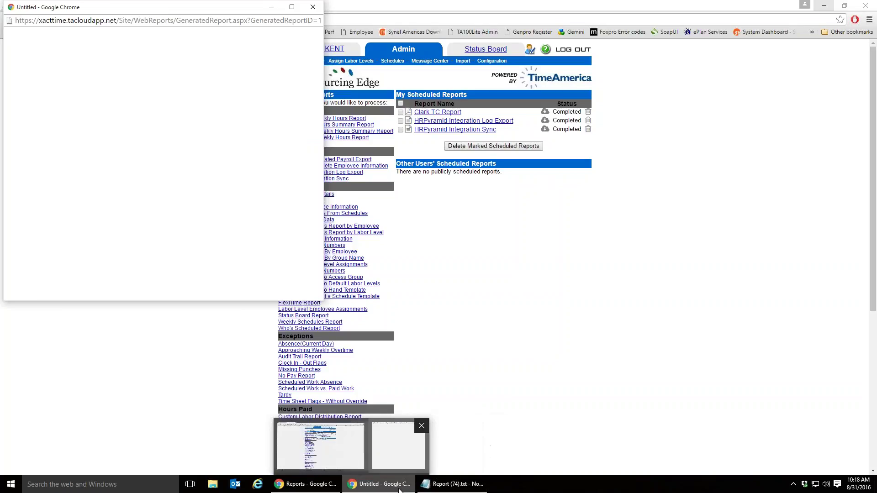
left_click(314, 8)
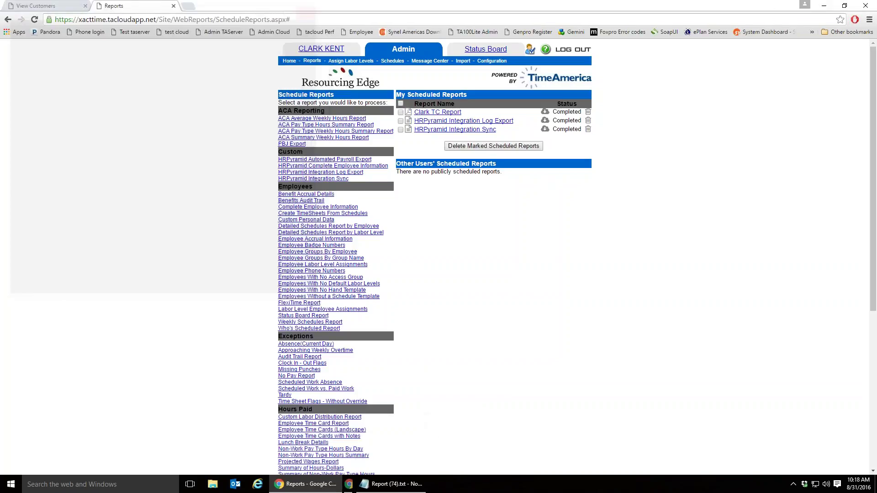
- Check that Report (75).txt reads 'Sync Completed.', then close Notepad and the popup
left_click(545, 129)
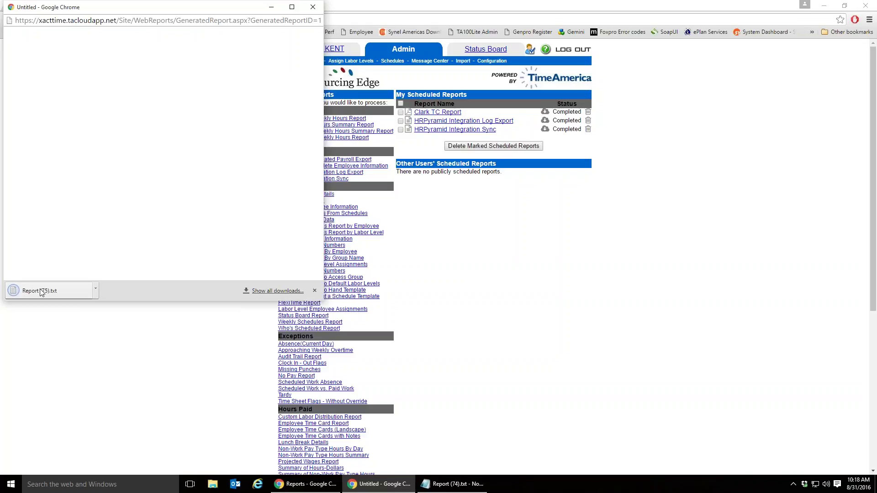
left_click(41, 291)
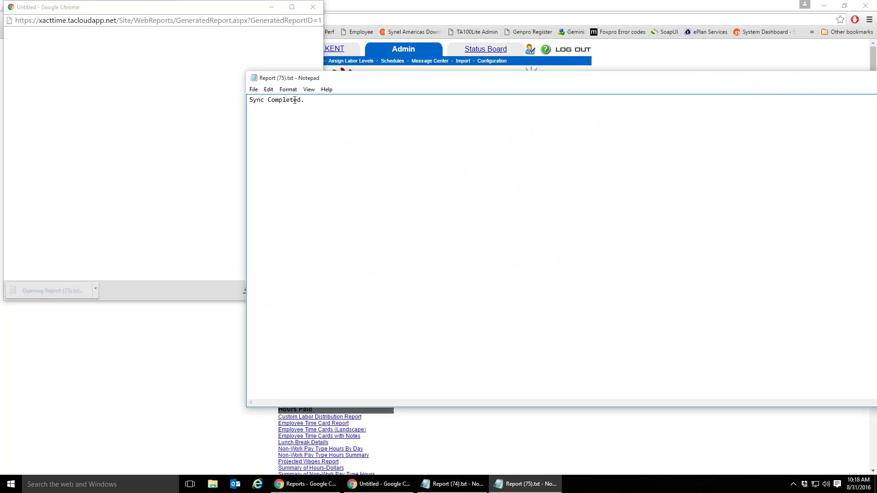
left_click_drag(598, 71, 360, 71)
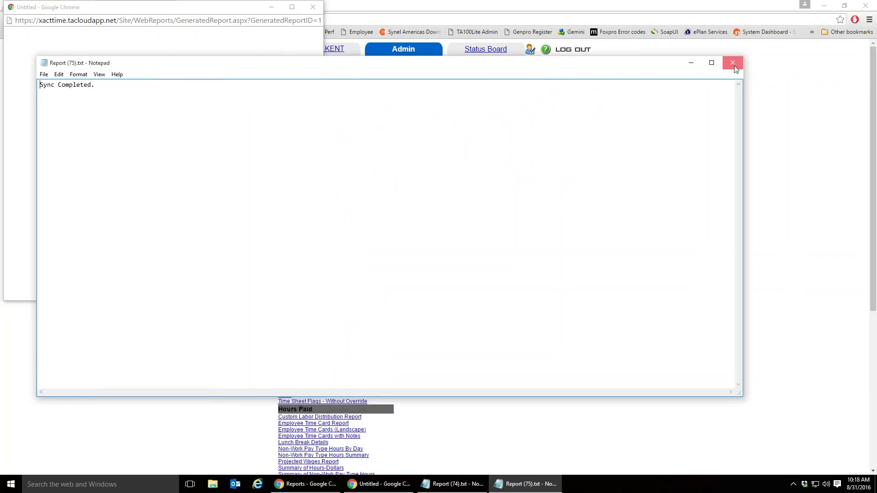
left_click(733, 63)
left_click(314, 8)
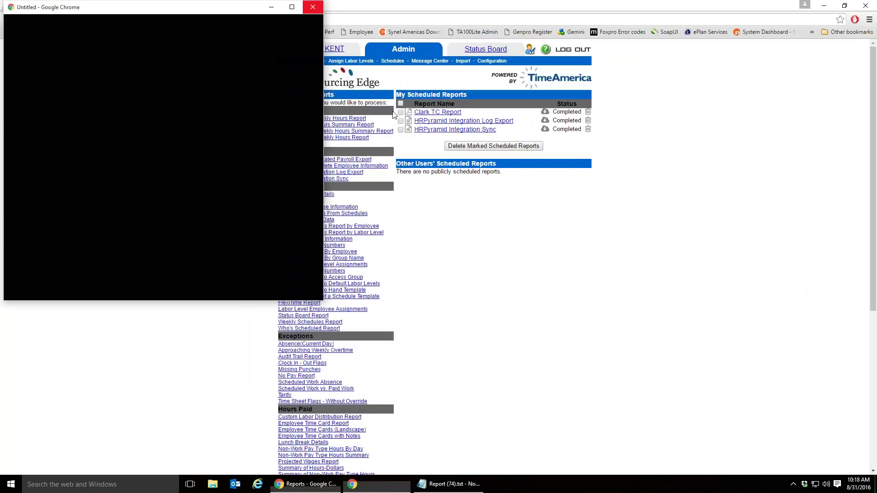
- Regenerate the HRPyramid Integration Log Export, dismissing an incoming call notification
left_click(457, 122)
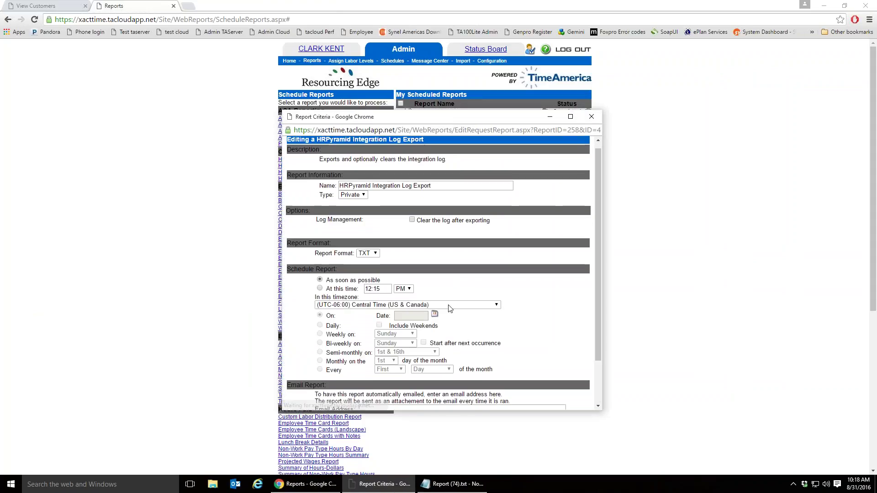
scroll(446, 309, "down", 2)
left_click(434, 397)
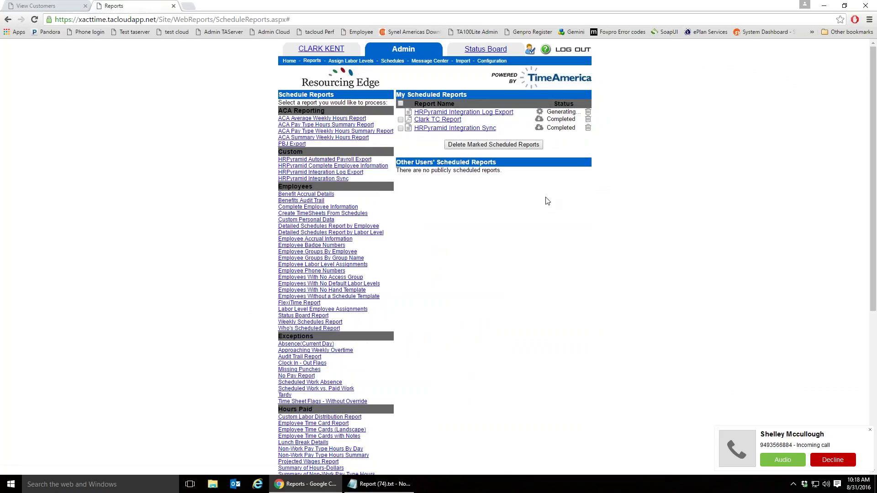
left_click(845, 461)
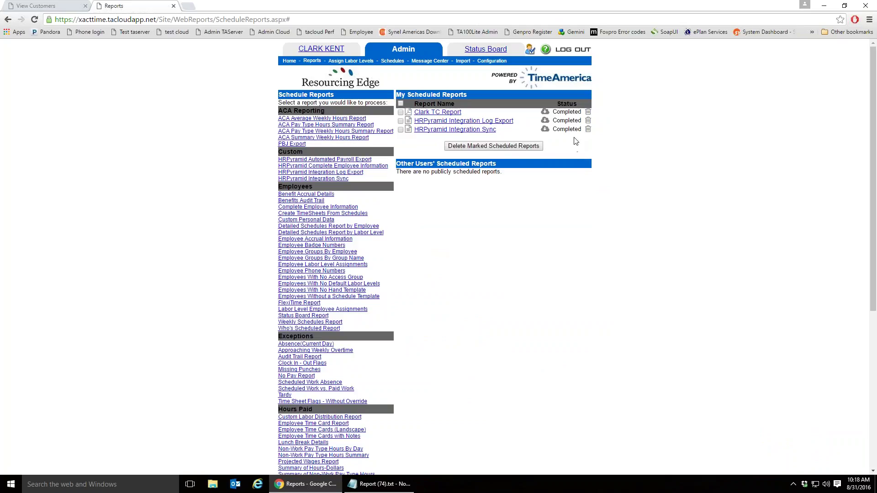
- Review Report (76).txt down to the 8/31/2016 sync entries, then close Notepad
left_click(545, 123)
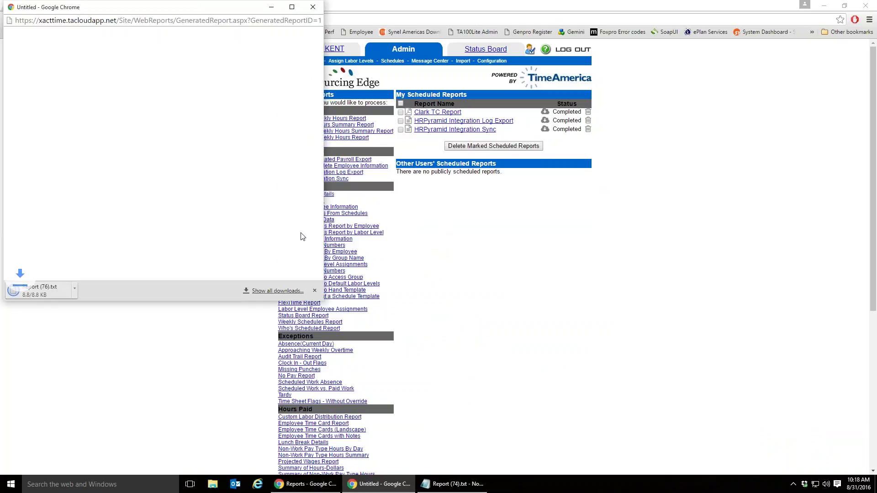
left_click(41, 291)
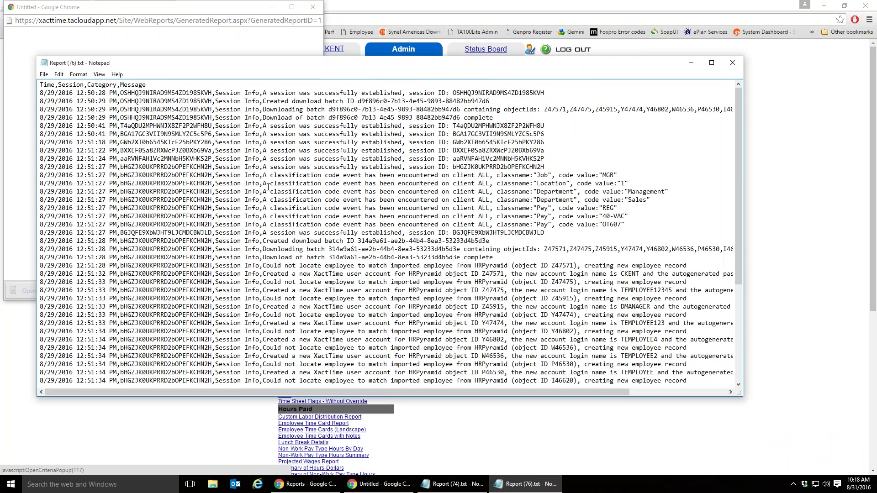
scroll(268, 186, "down", 6)
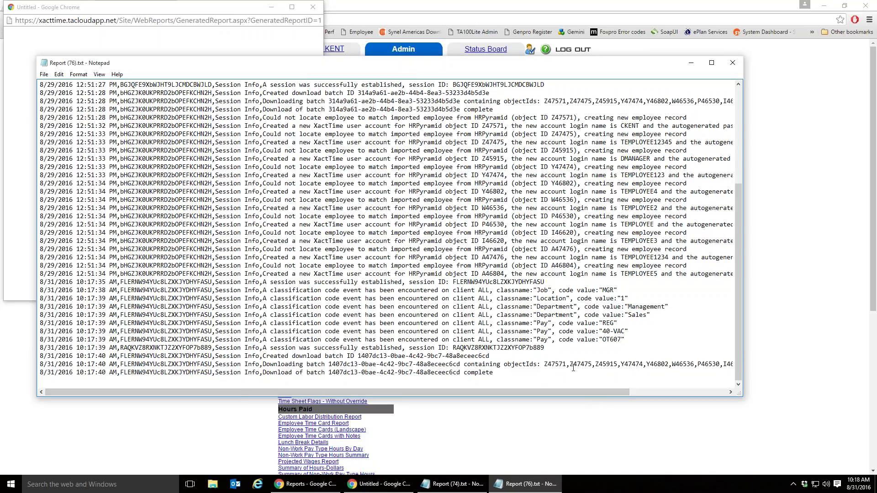
left_click(732, 64)
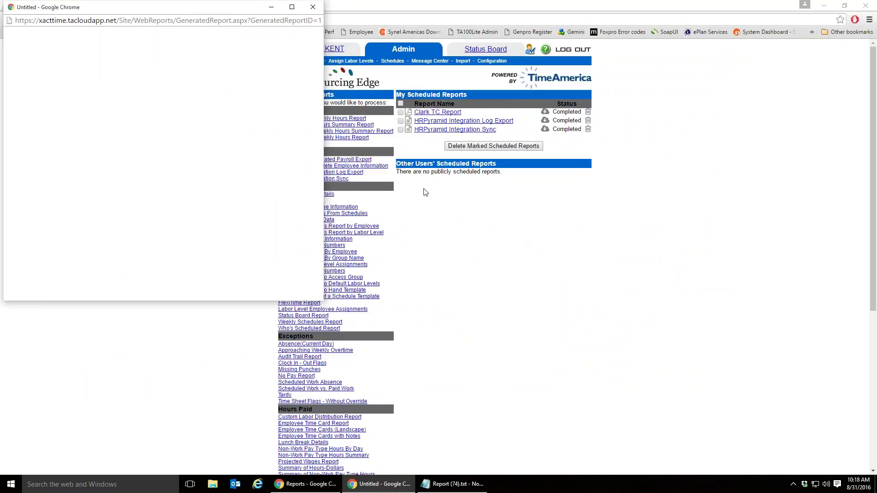
- Close the Untitled popup and reopen the HRPyramid Integration Sync report criteria
left_click(312, 7)
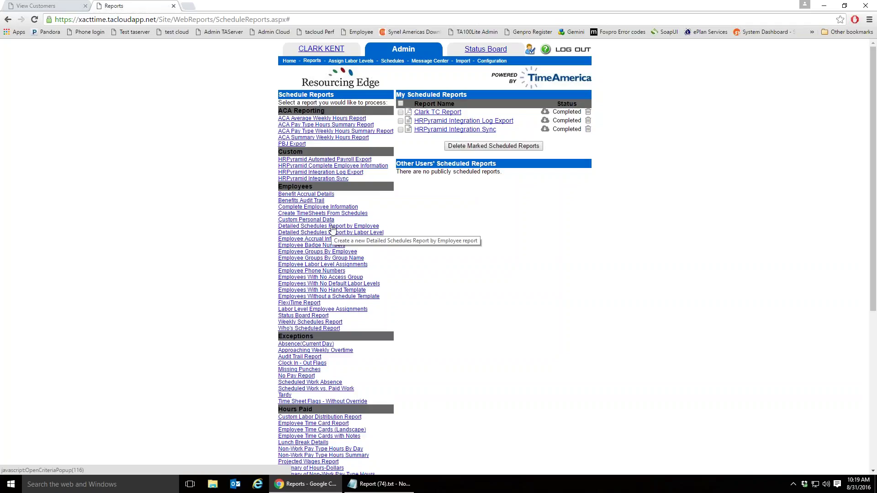
left_click(332, 233)
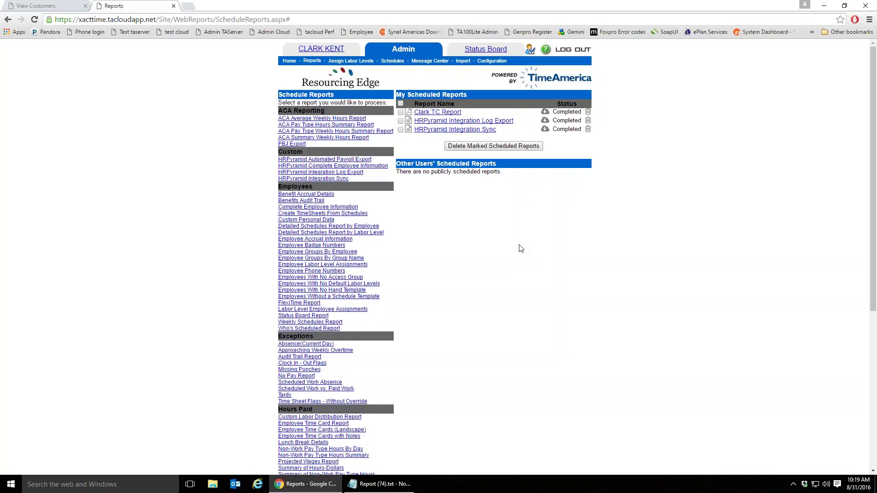
left_click(437, 131)
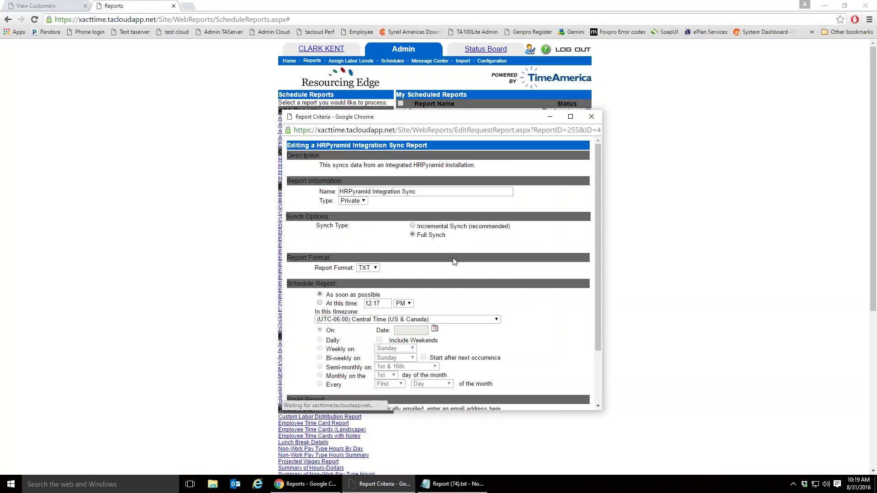
- Scroll through the Full Synch, TXT sync criteria and close the window without generating
left_click(435, 192)
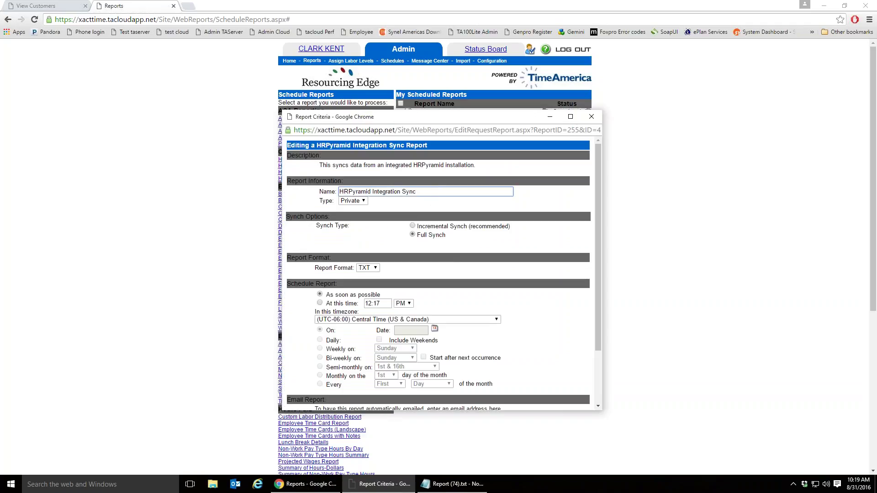
scroll(435, 366, "down", 3)
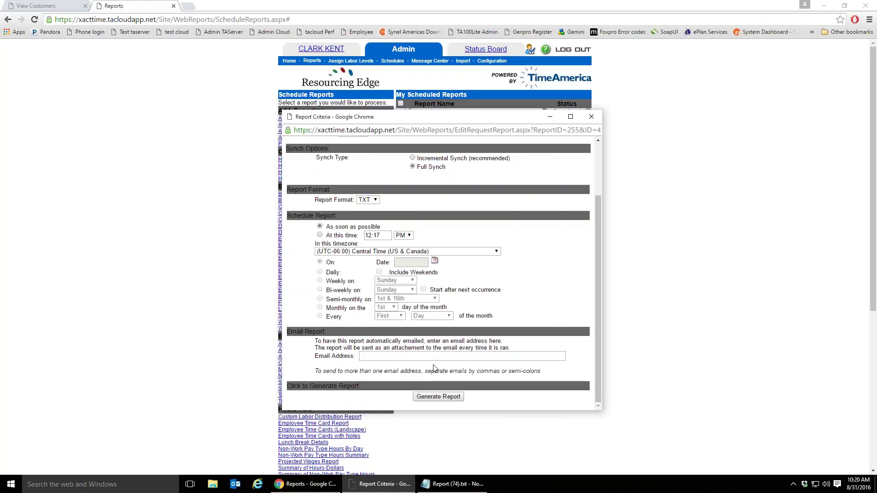
scroll(428, 370, "up", 3)
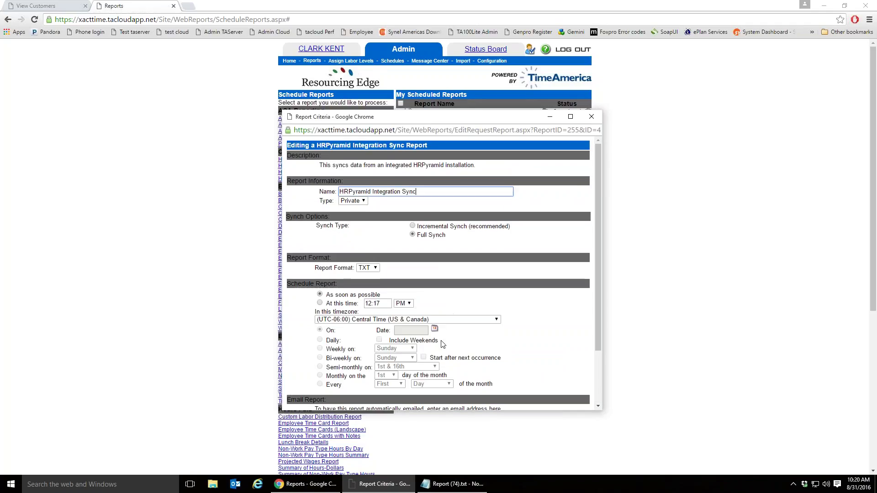
scroll(443, 342, "down", 3)
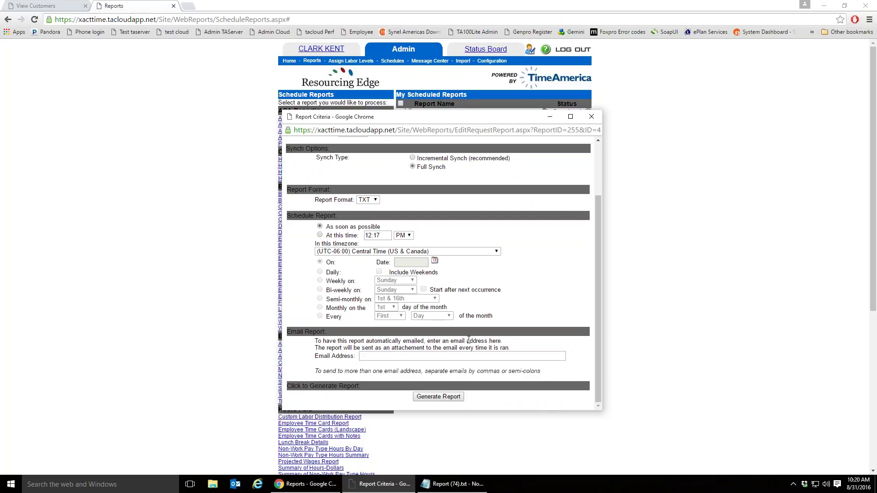
scroll(394, 344, "up", 3)
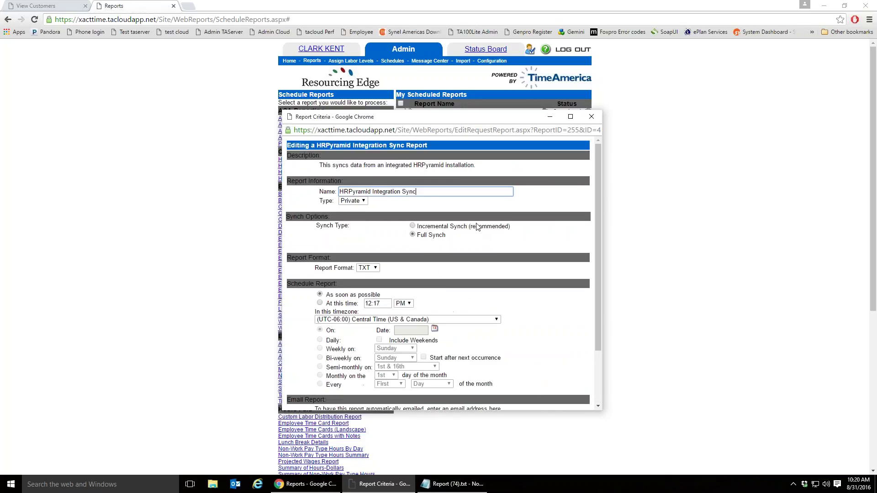
left_click(591, 118)
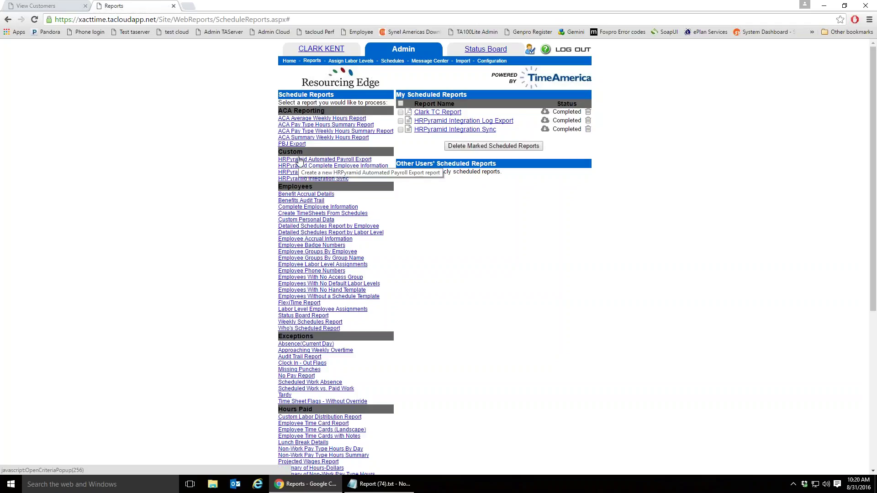
- Start a new HRPyramid Automated Payroll Export with Template 1 (PAYROLL)
left_click(299, 160)
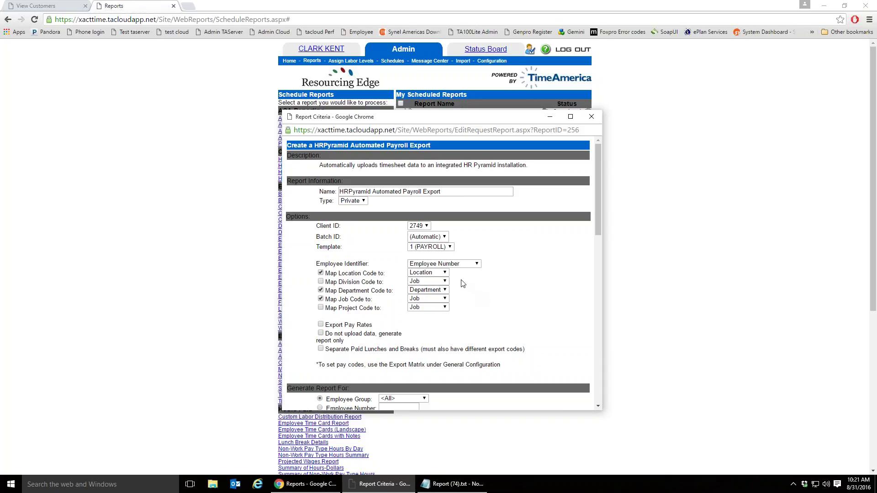
scroll(449, 277, "down", 1)
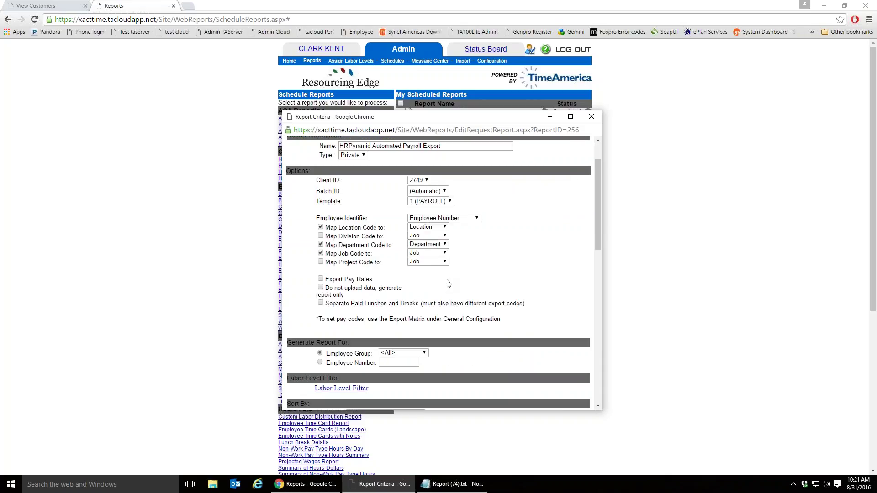
scroll(448, 281, "up", 1)
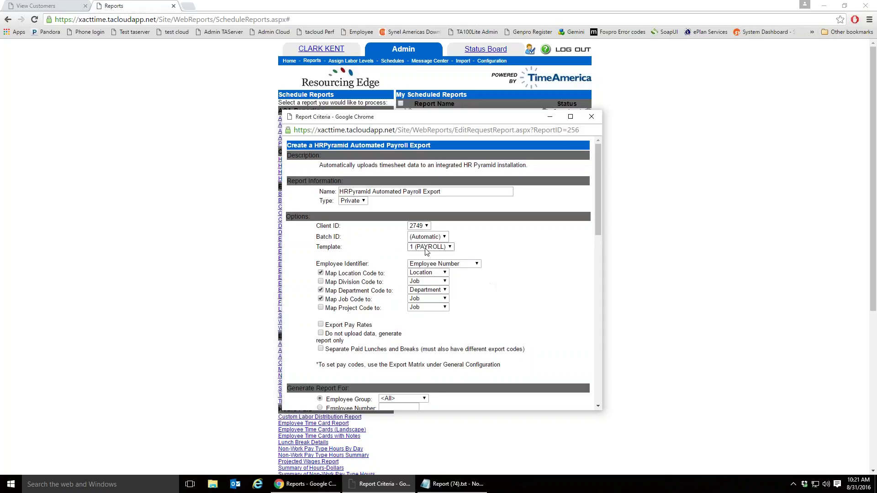
left_click(425, 249)
- Keep the Batch ID set to (Automatic)
left_click(437, 240)
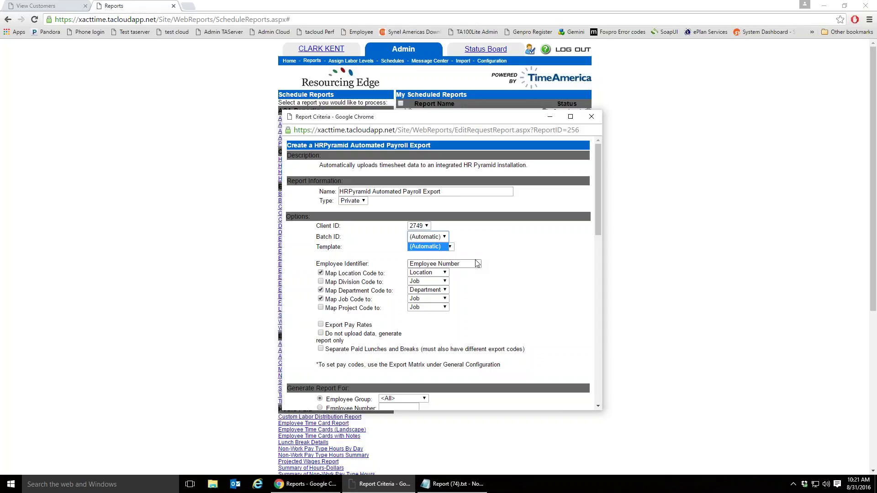
left_click(437, 240)
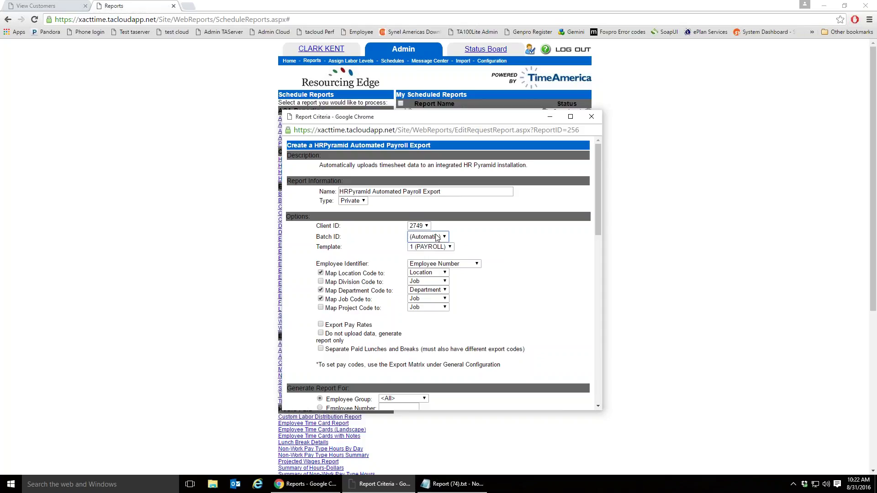
left_click(437, 237)
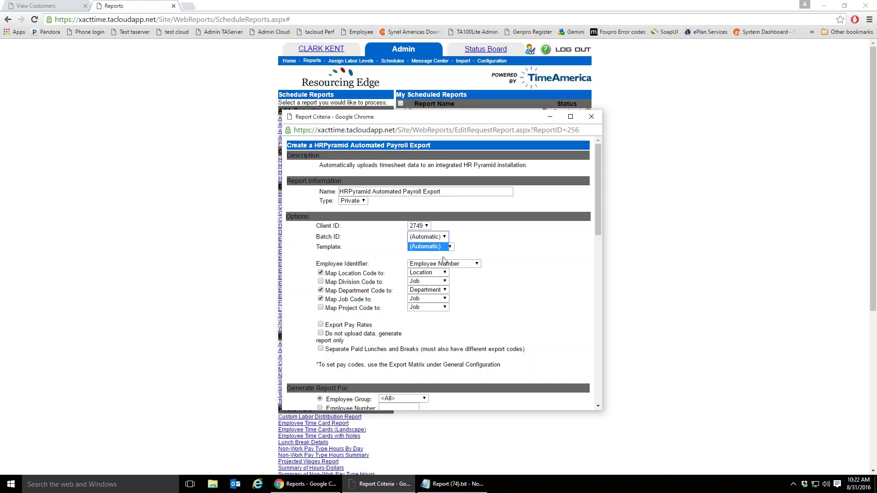
left_click(499, 259)
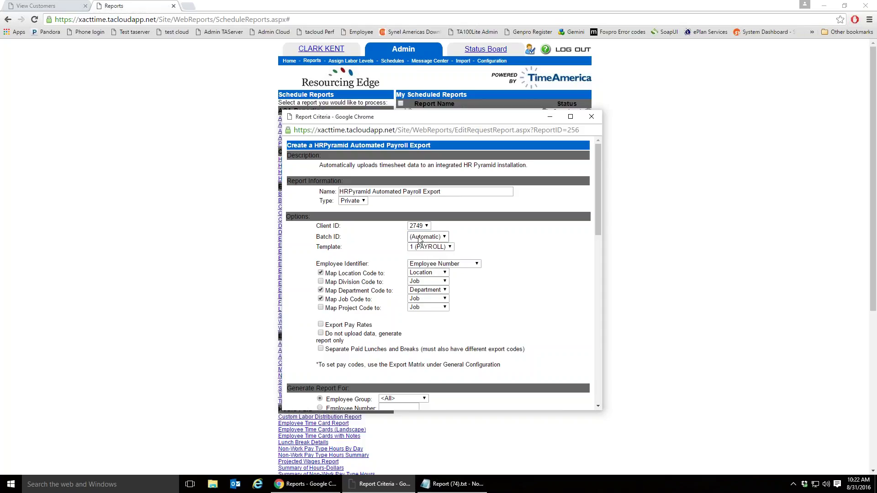
left_click(416, 239)
left_click(416, 254)
- Keep Employee Number as the employee identifier
left_click(436, 265)
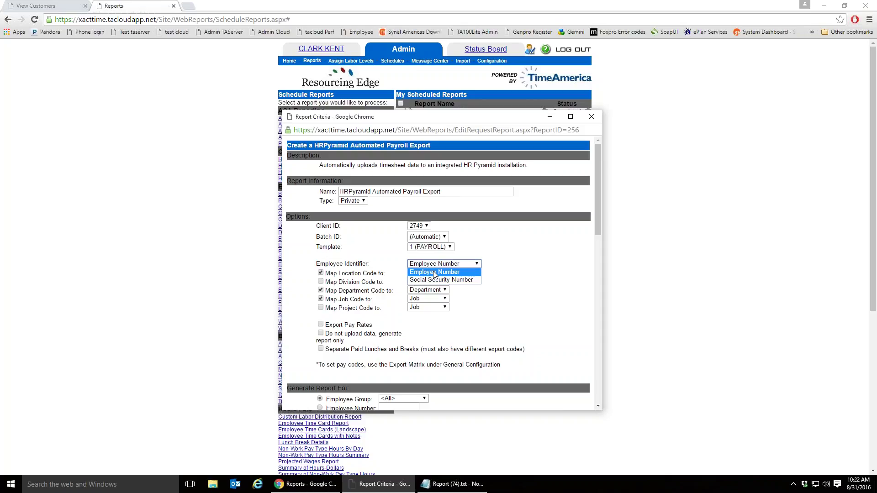
left_click(434, 273)
left_click(444, 264)
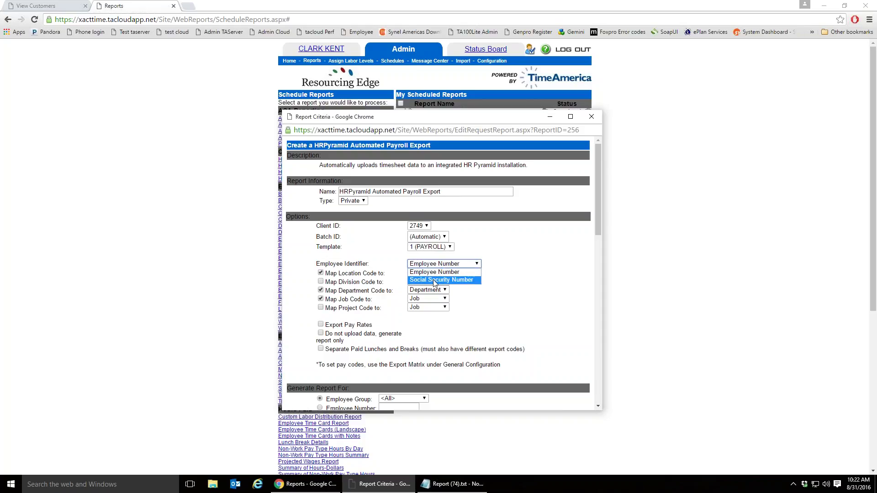
left_click(434, 273)
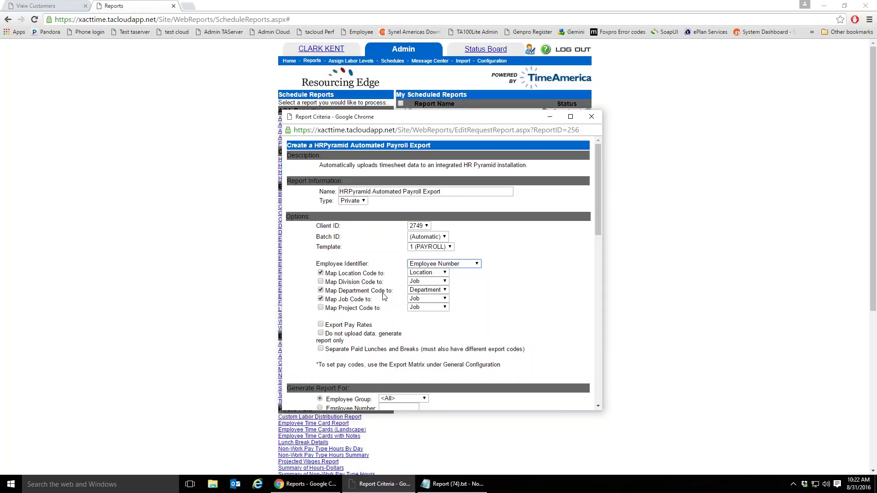
- Unmap Job Code and Department Code and choose 'Do not upload data, generate report only'
left_click(321, 298)
left_click(321, 290)
scroll(493, 311, "down", 3)
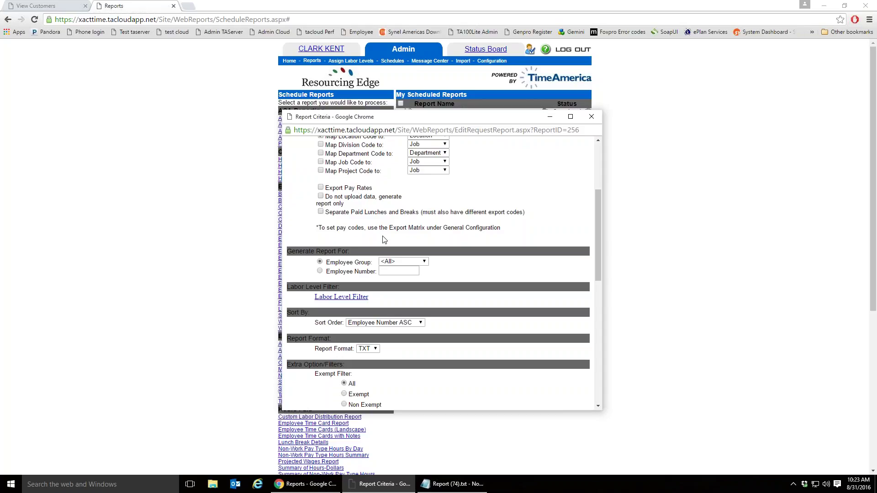
scroll(465, 279, "up", 2)
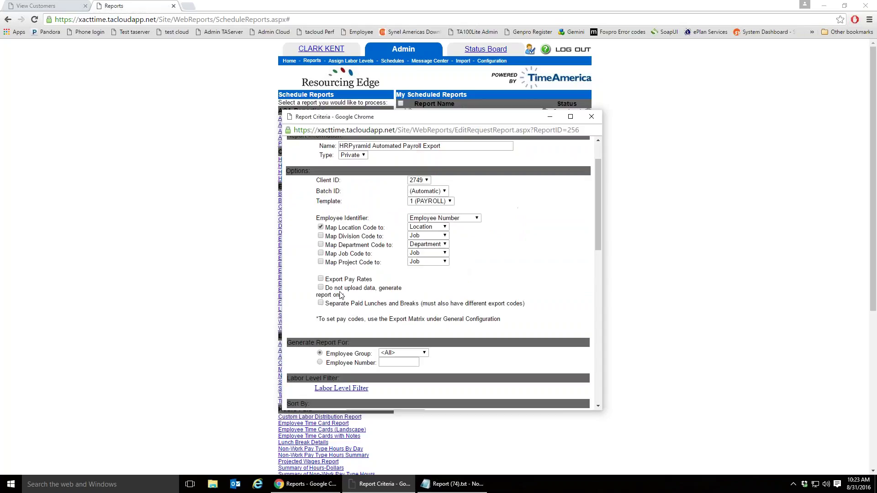
left_click(344, 294)
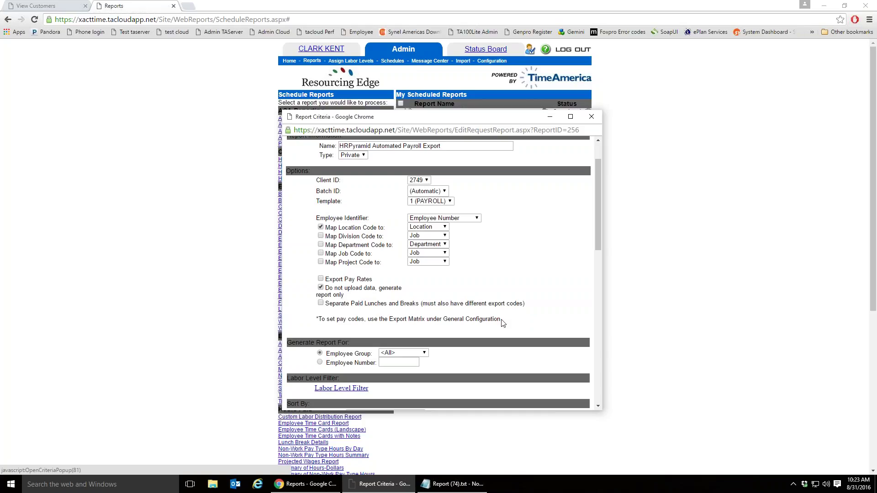
- Turn data upload back on and leave 'Separate Paid Lunches and Breaks' unchecked
left_click(321, 288)
left_click(321, 304)
left_click(321, 304)
- Keep Employee Group set to <All>
scroll(413, 299, "down", 2)
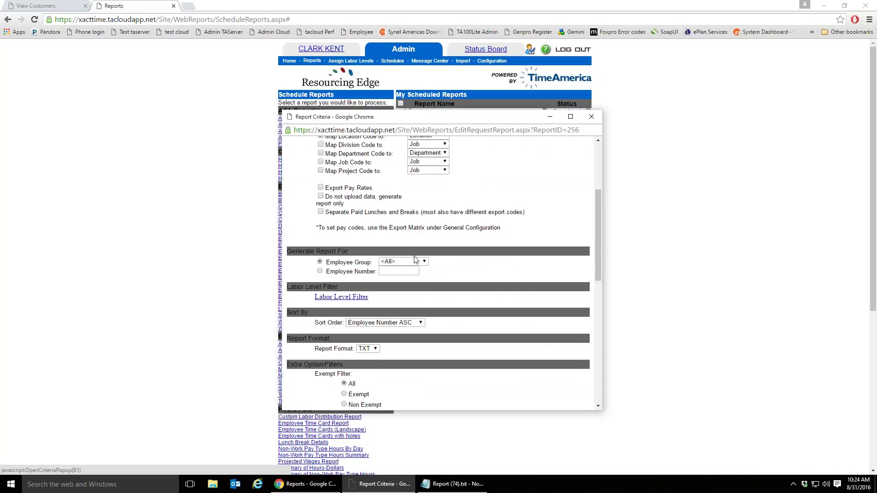
left_click(416, 260)
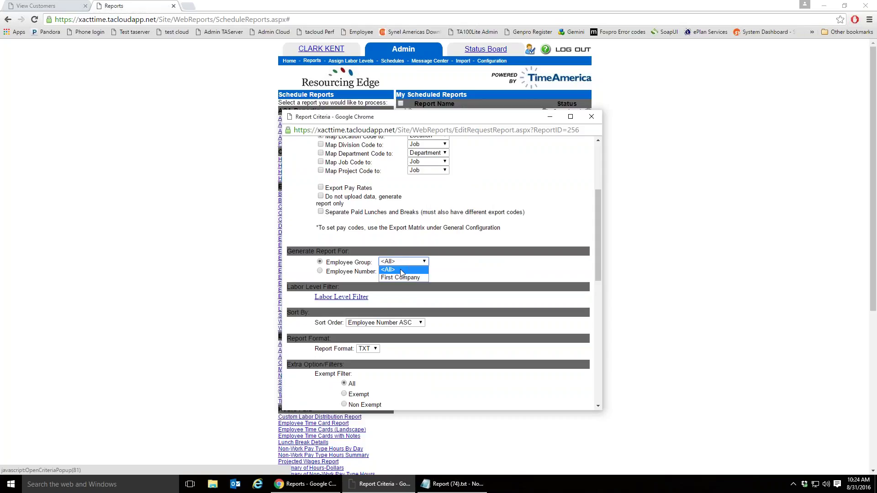
left_click(409, 269)
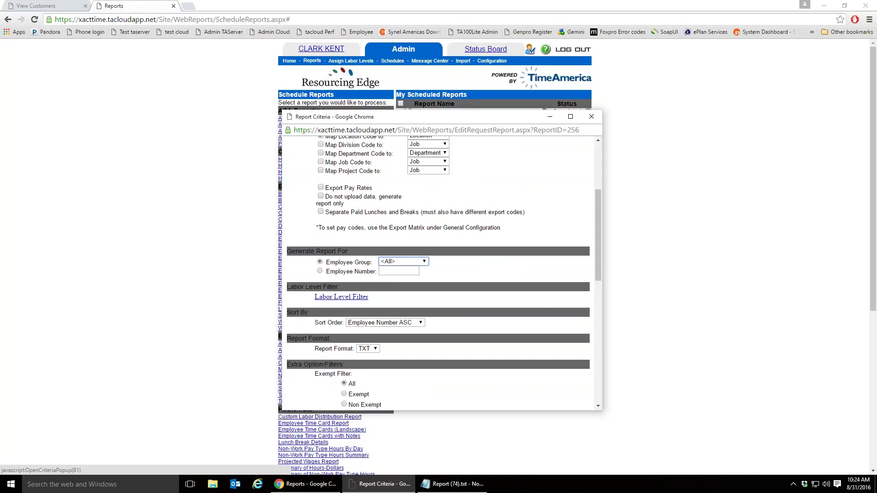
left_click(401, 262)
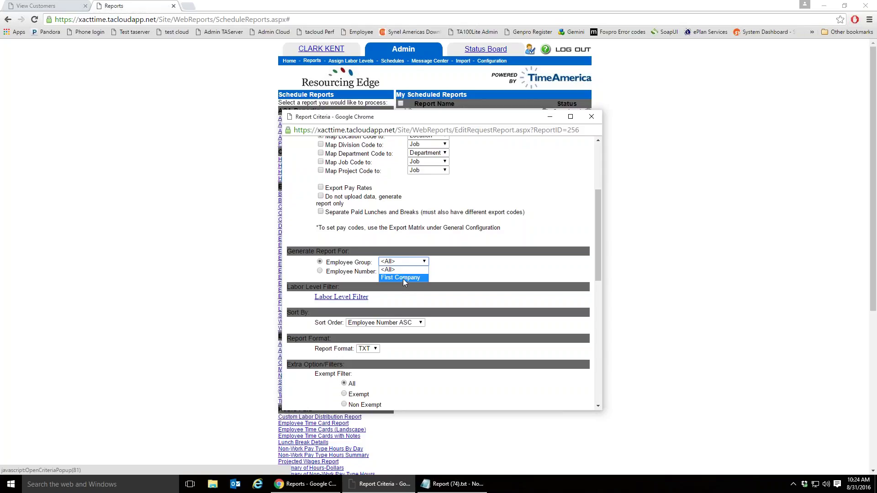
left_click(486, 276)
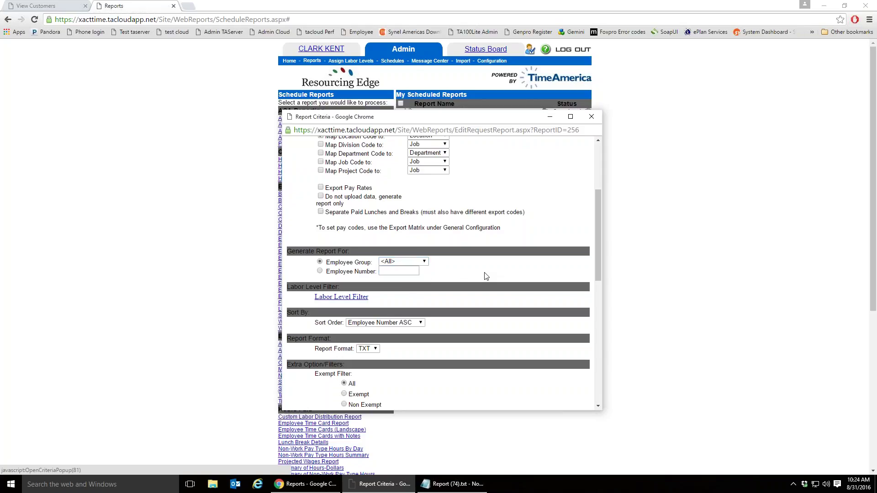
scroll(366, 266, "down", 1)
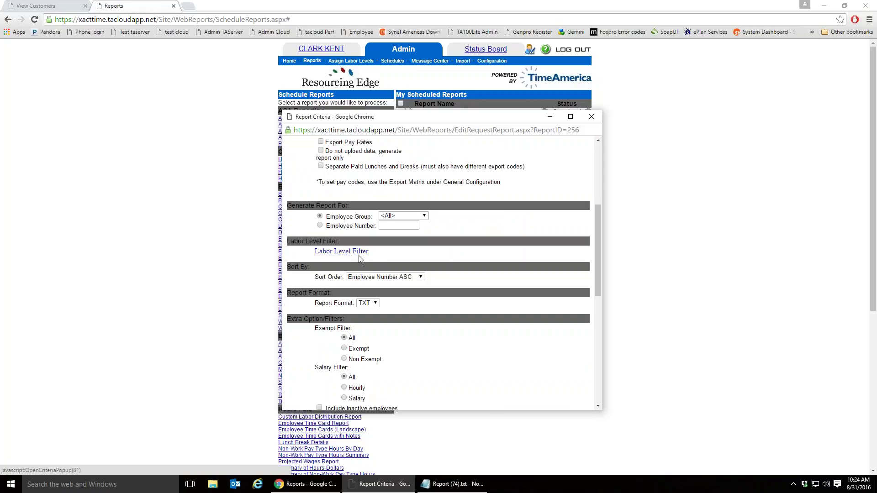
scroll(503, 271, "down", 1)
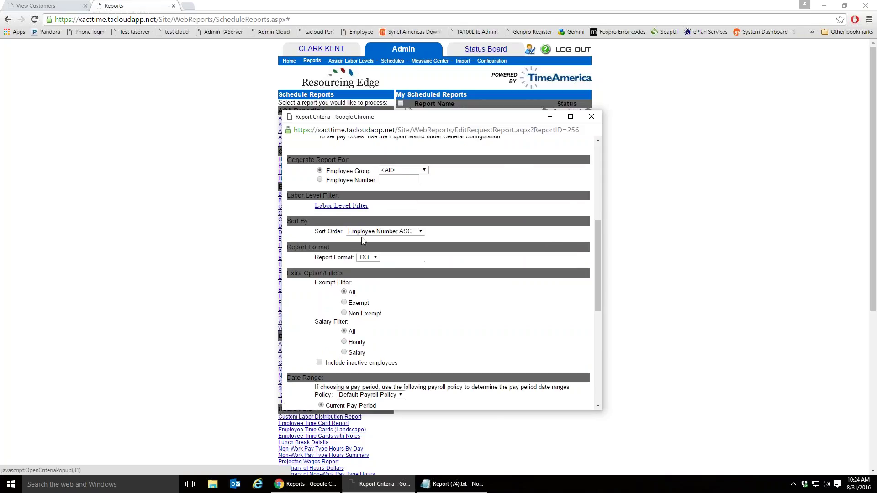
left_click(373, 231)
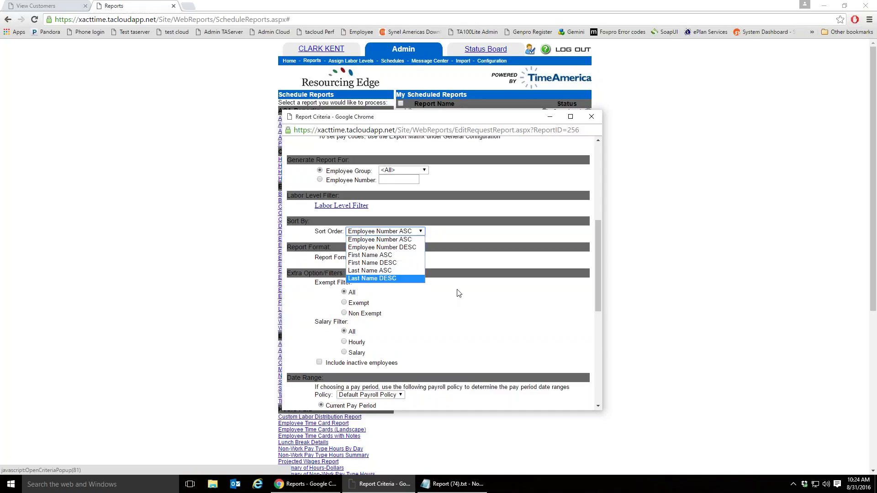
left_click(461, 273)
scroll(460, 267, "down", 1)
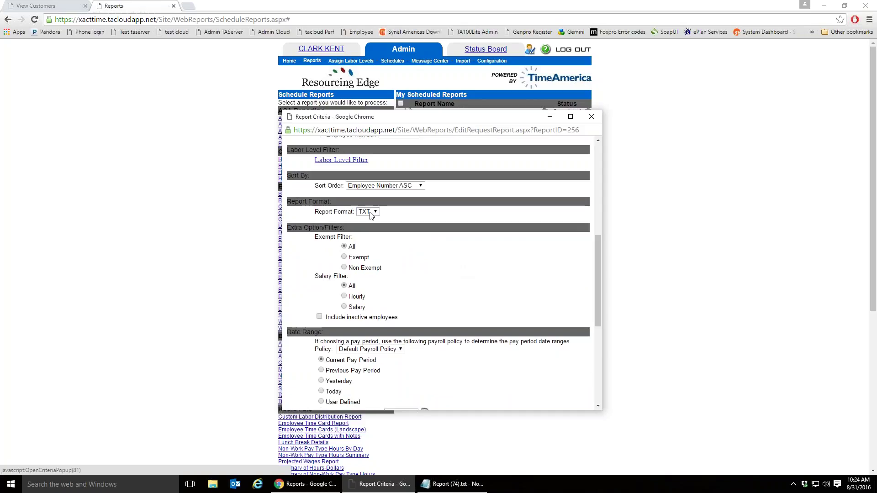
left_click(383, 186)
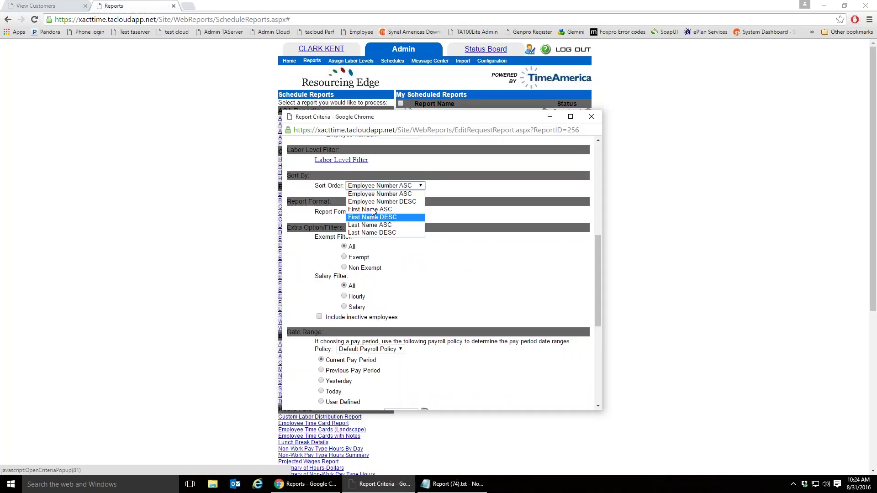
left_click(484, 254)
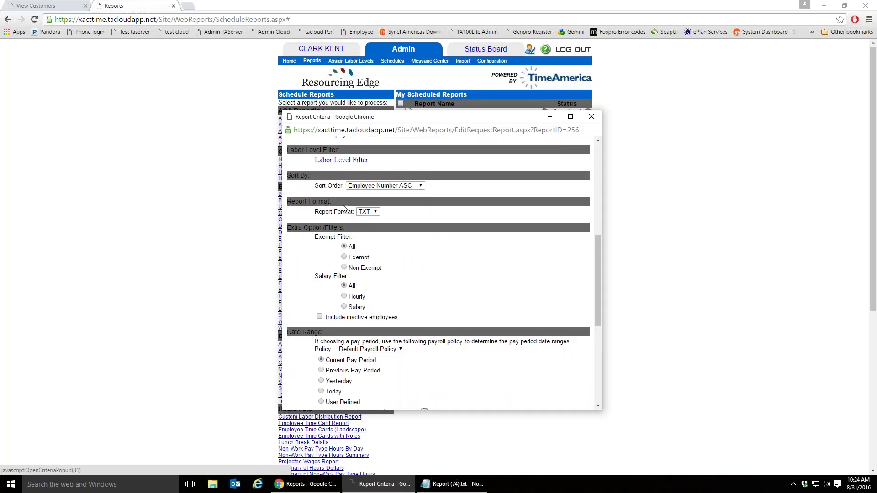
double_click(369, 222)
left_click(366, 213)
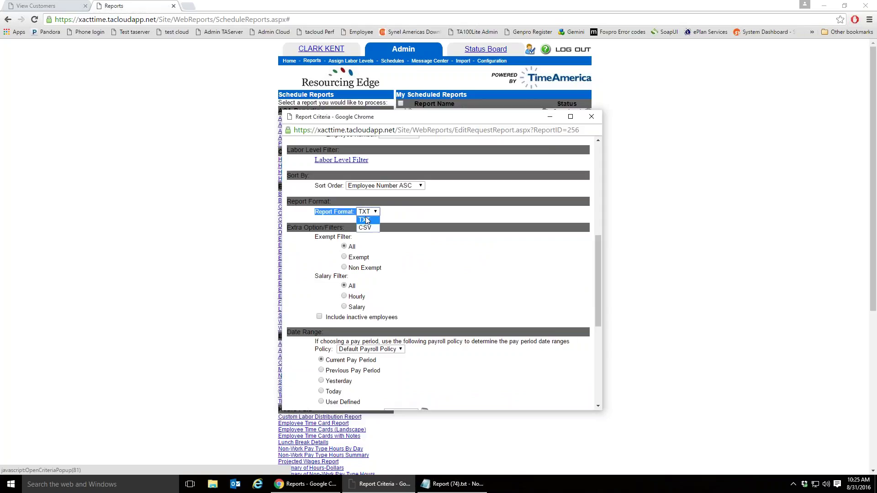
left_click(366, 221)
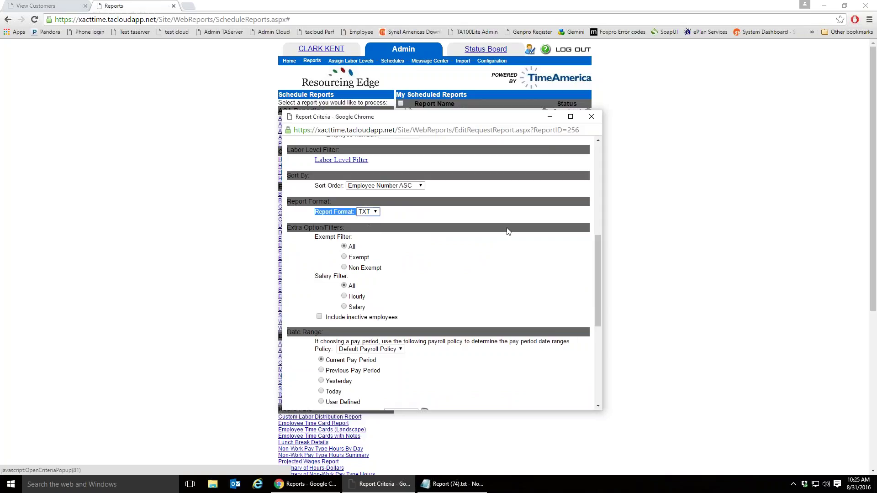
left_click(476, 220)
left_click(370, 211)
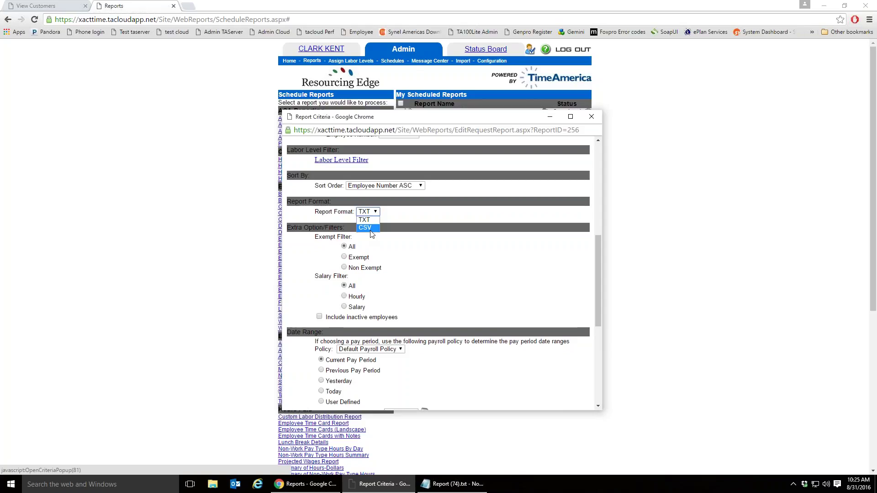
left_click(464, 220)
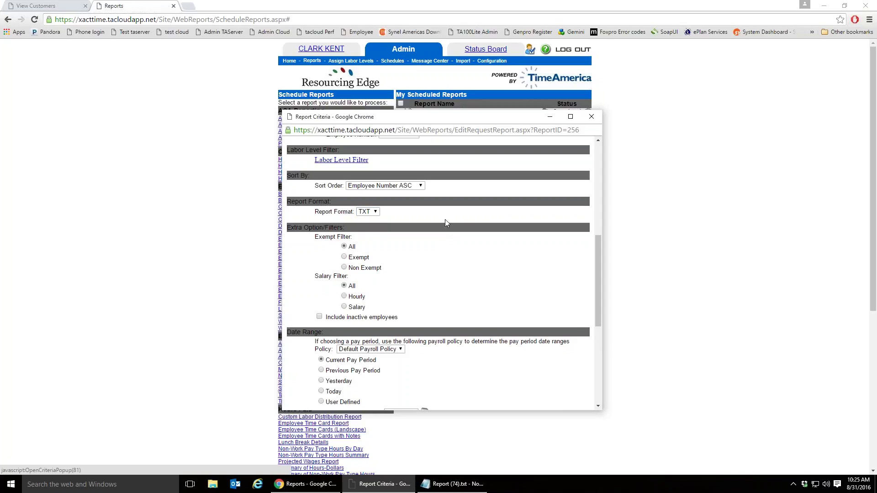
scroll(437, 228, "down", 1)
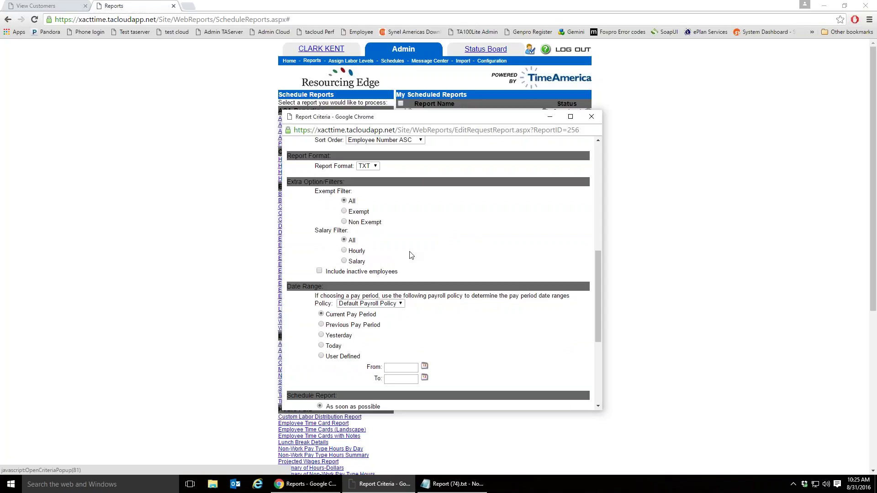
- Pick Previous Pay Period as the export date range, passing over Current and User-Defined options
scroll(410, 254, "down", 3)
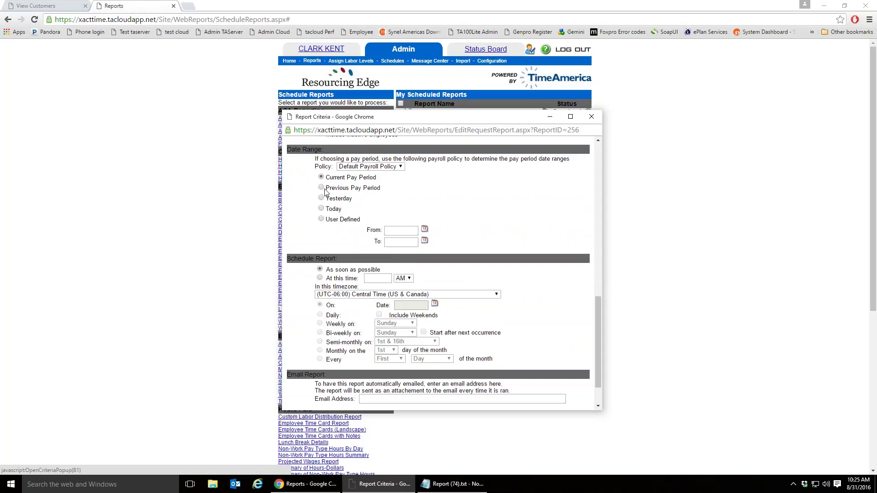
left_click(321, 187)
left_click(321, 178)
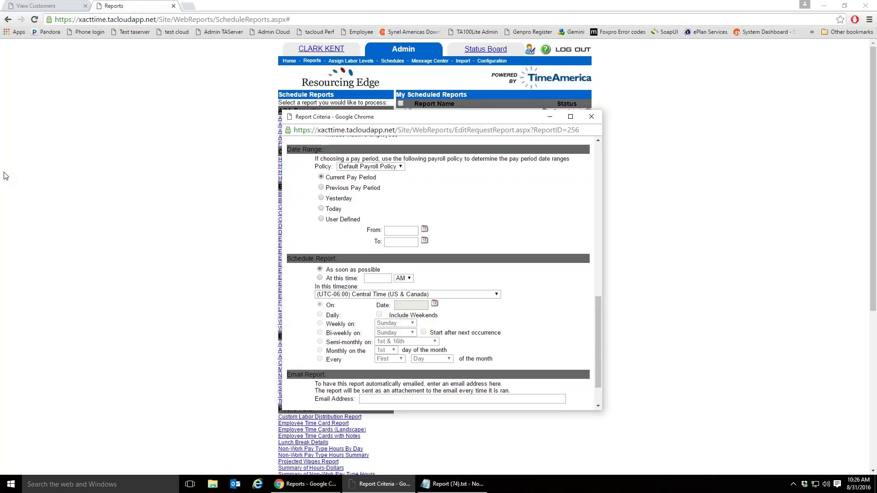
left_click(321, 187)
left_click(321, 219)
left_click(322, 188)
scroll(483, 298, "down", 2)
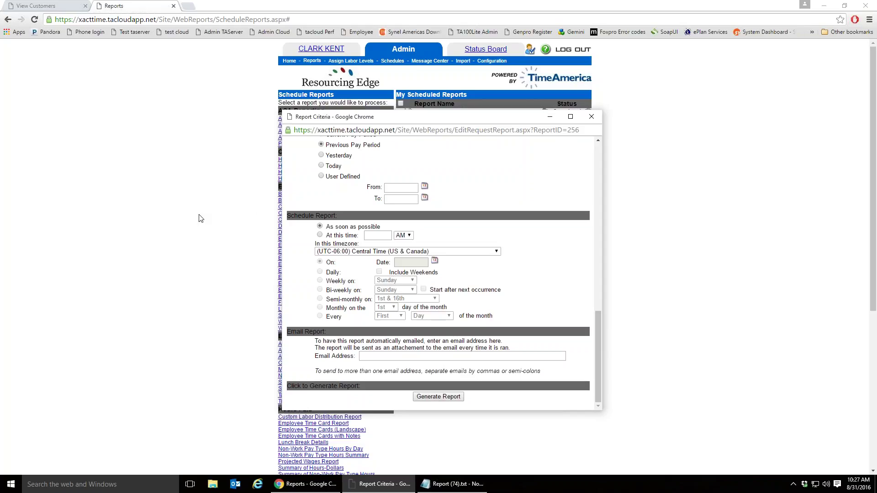
- Look over the HRPyramid Automated Payroll Export criteria, then close the window without saving changes
scroll(407, 288, "up", 4)
scroll(406, 289, "up", 5)
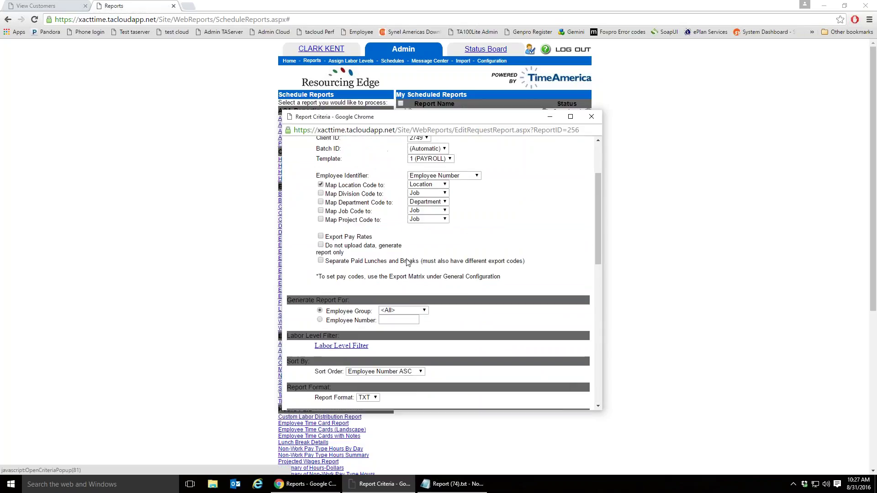
triple_click(411, 192)
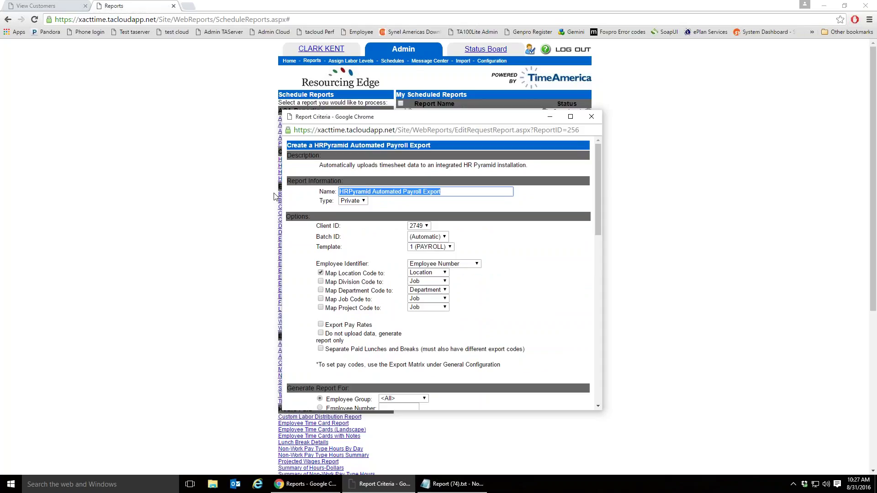
scroll(372, 281, "down", 12)
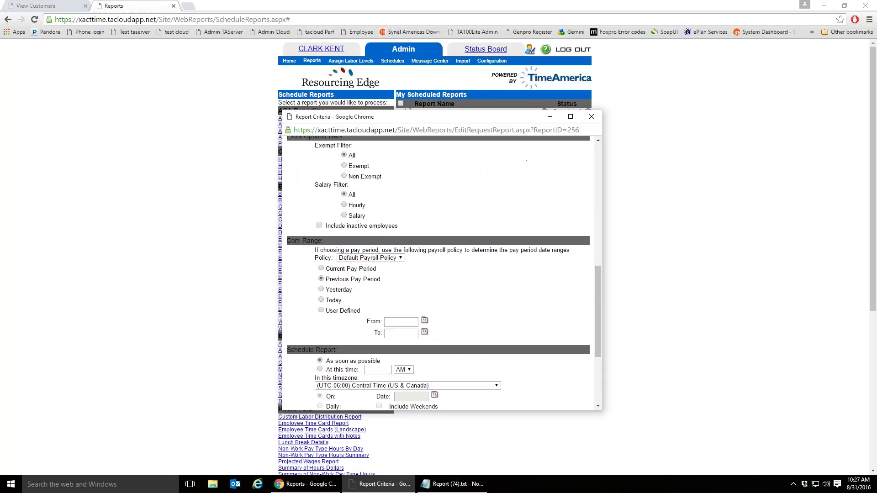
scroll(557, 428, "down", 1)
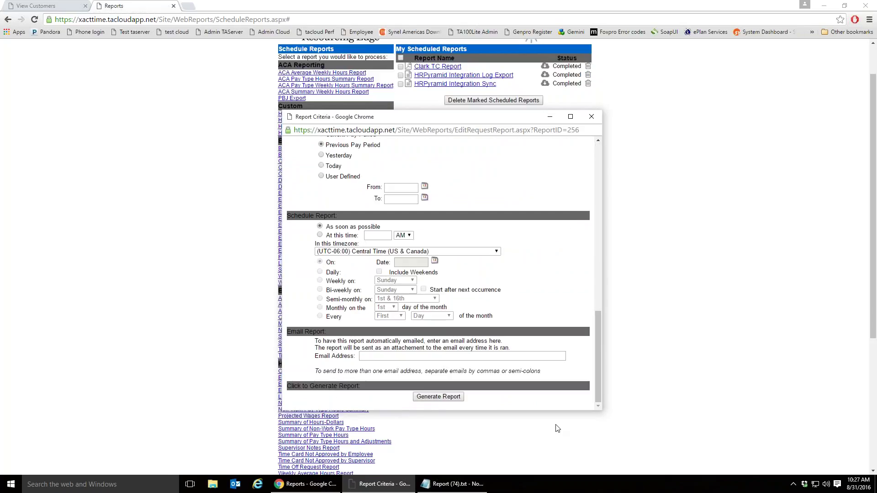
left_click(398, 357)
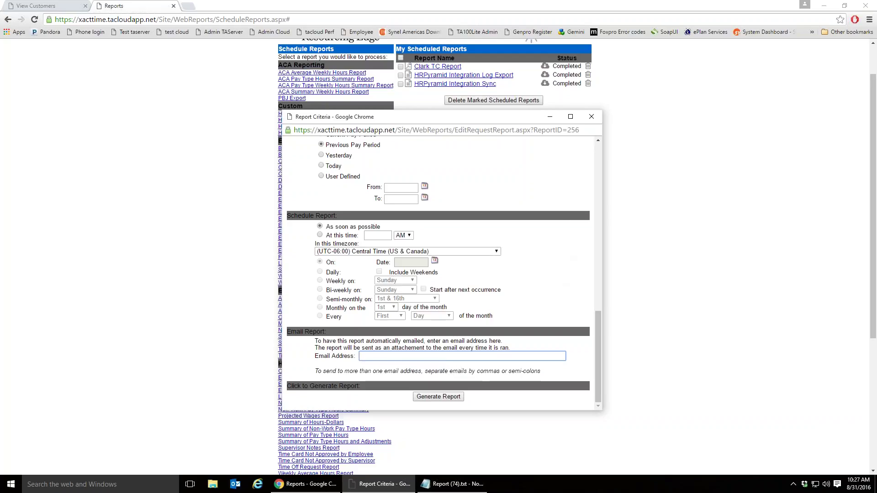
left_click(592, 117)
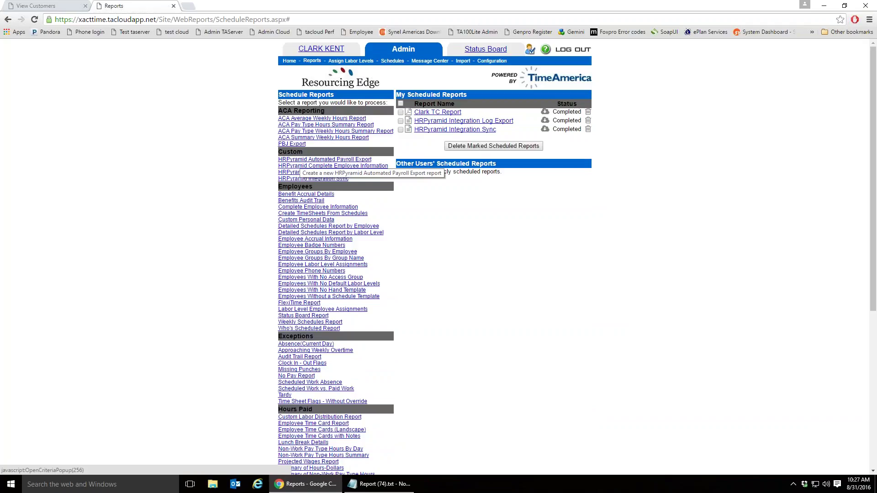
left_click(301, 160)
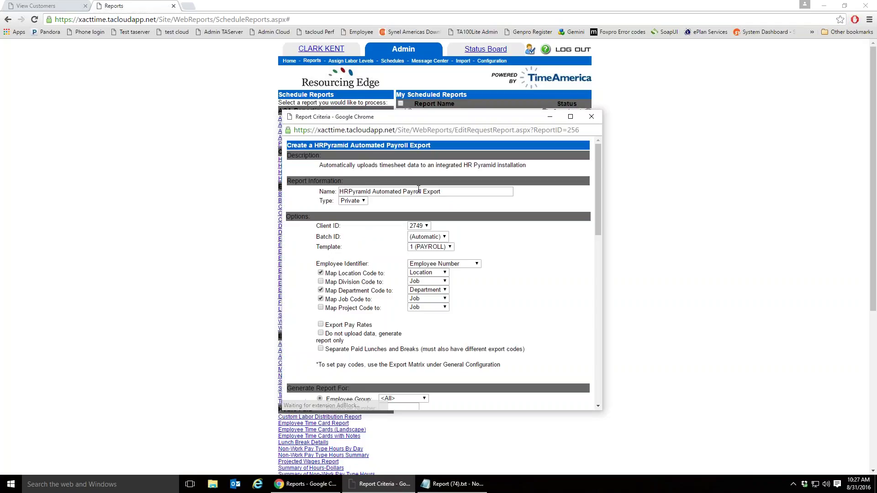
left_click(591, 116)
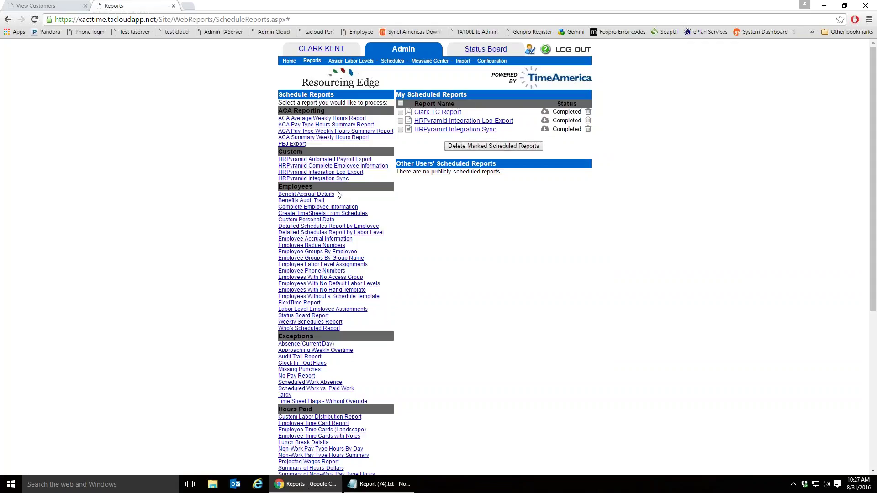
left_click(327, 160)
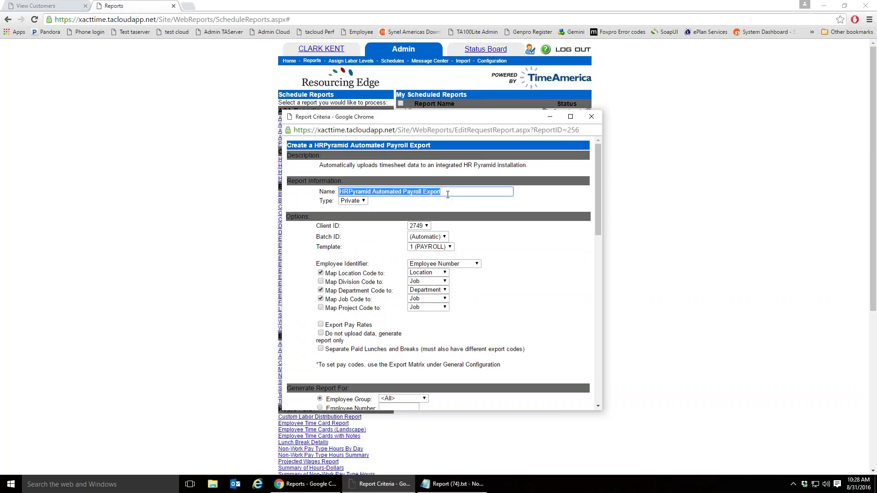
left_click(591, 117)
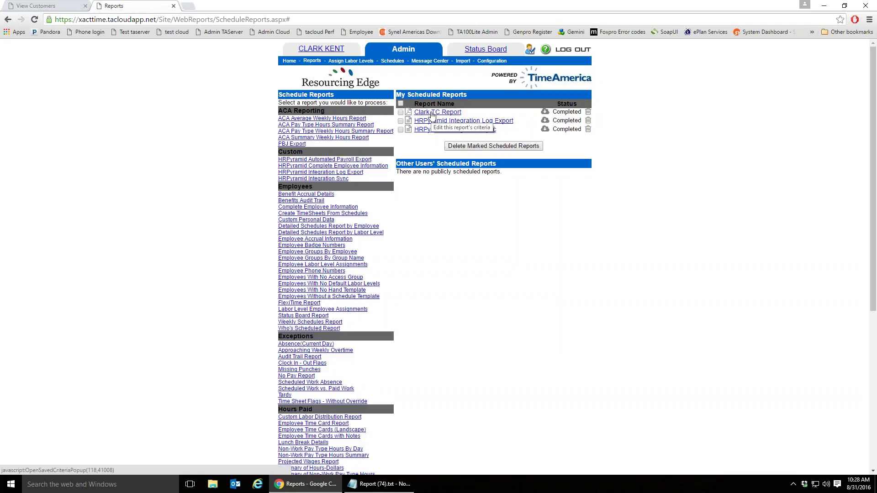
left_click(307, 160)
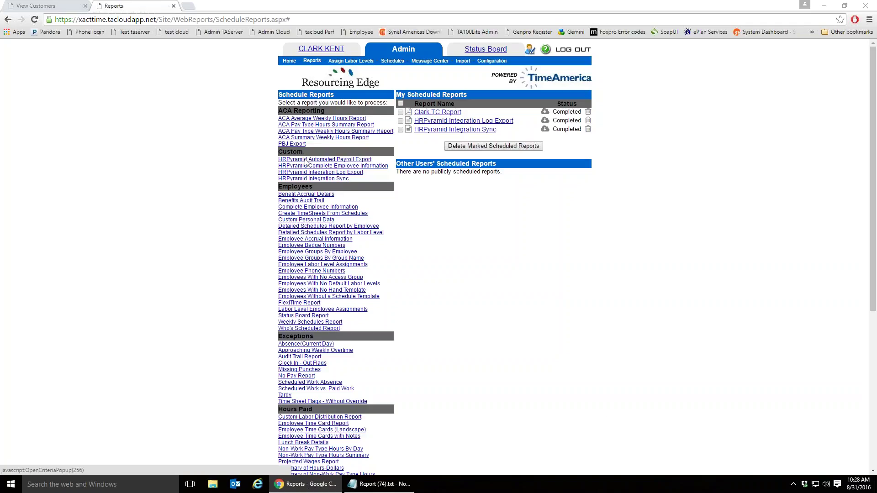
left_click(343, 192)
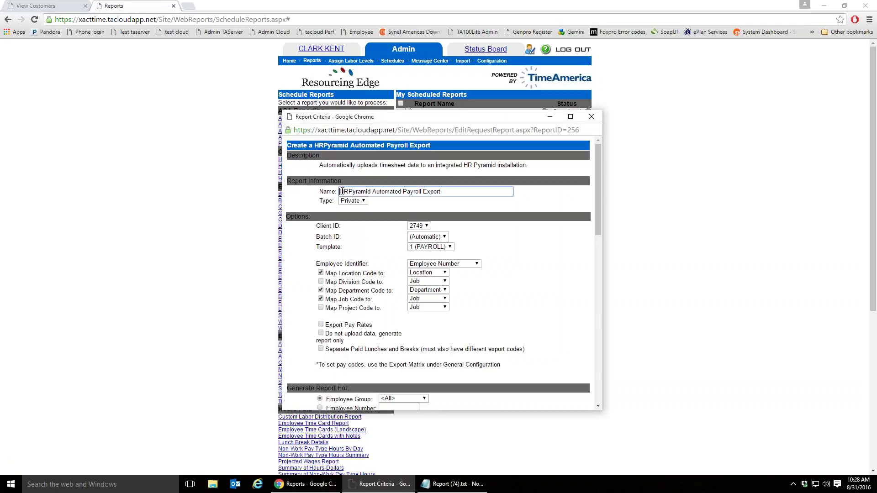
type("1")
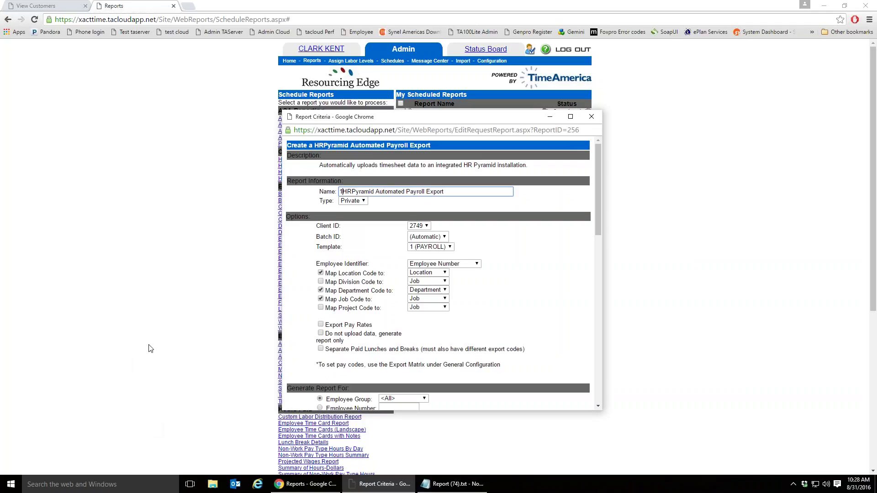
left_click(591, 117)
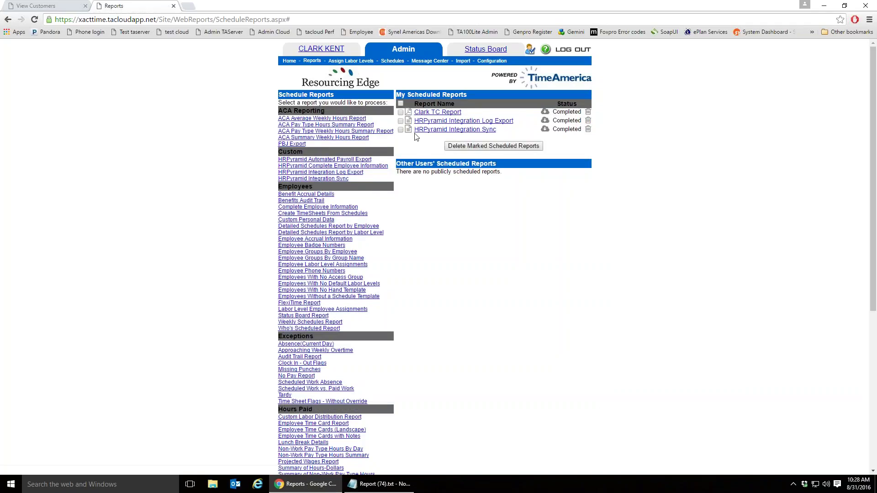
left_click(440, 112)
scroll(464, 257, "down", 9)
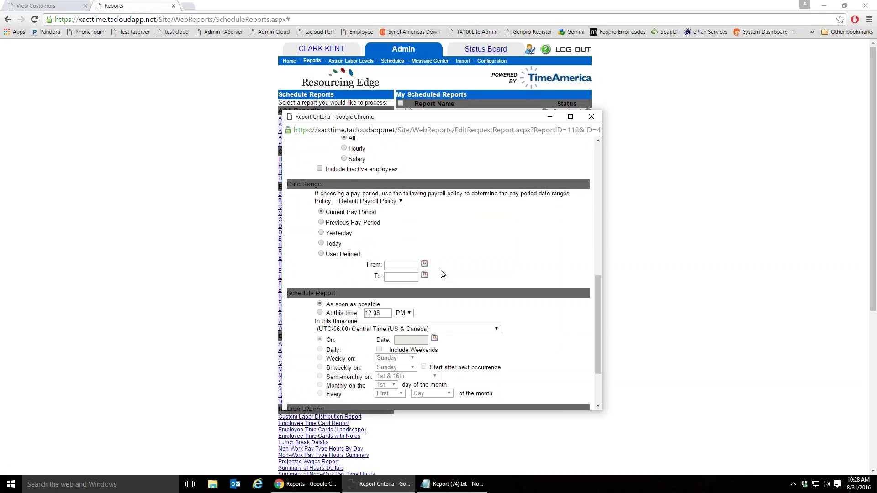
scroll(389, 194, "up", 3)
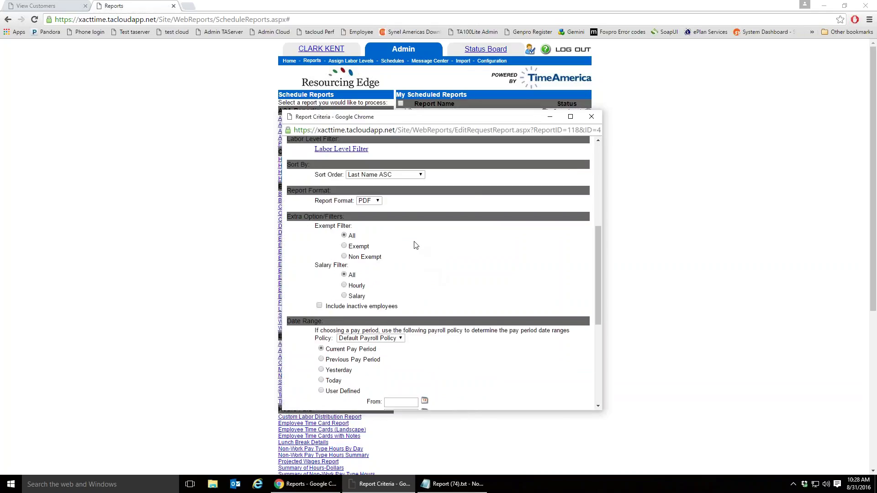
scroll(412, 300, "down", 5)
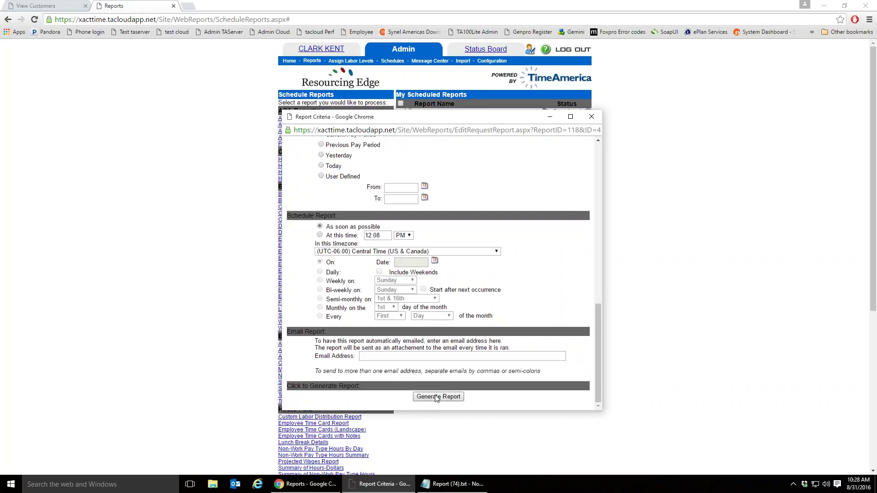
left_click(592, 117)
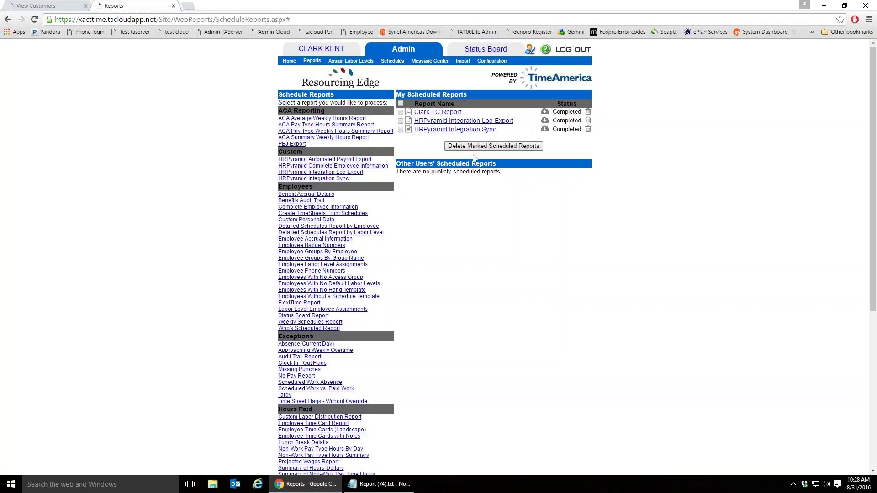
left_click(356, 174)
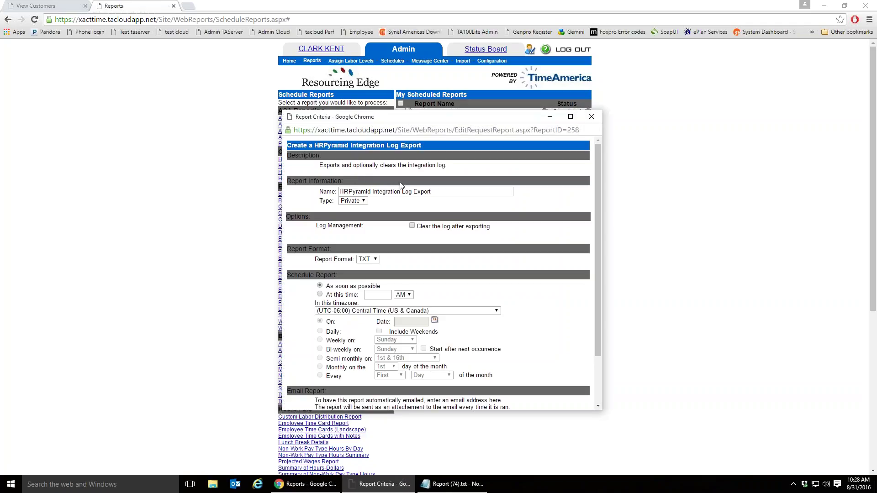
left_click(592, 118)
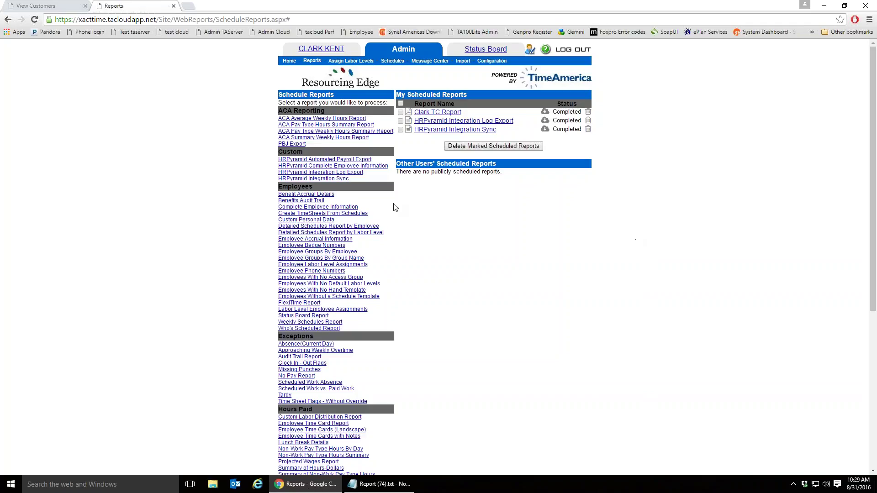
left_click(353, 160)
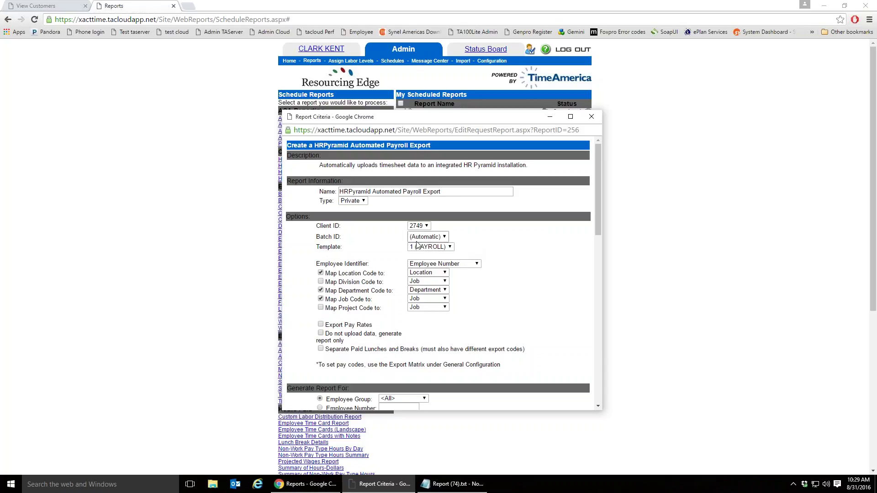
left_click(591, 118)
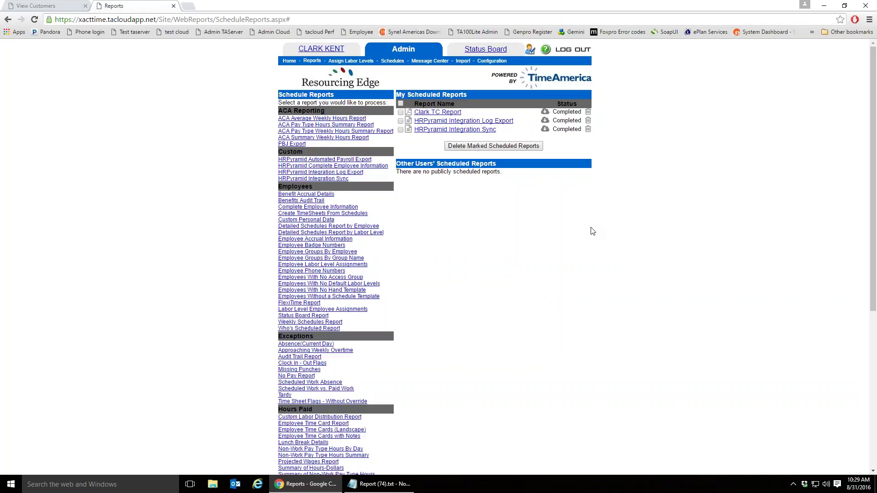
left_click(364, 160)
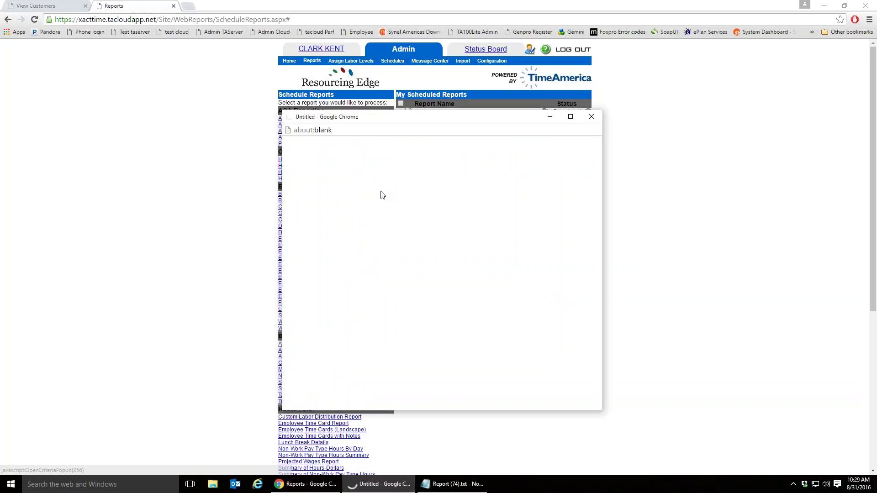
left_click(441, 237)
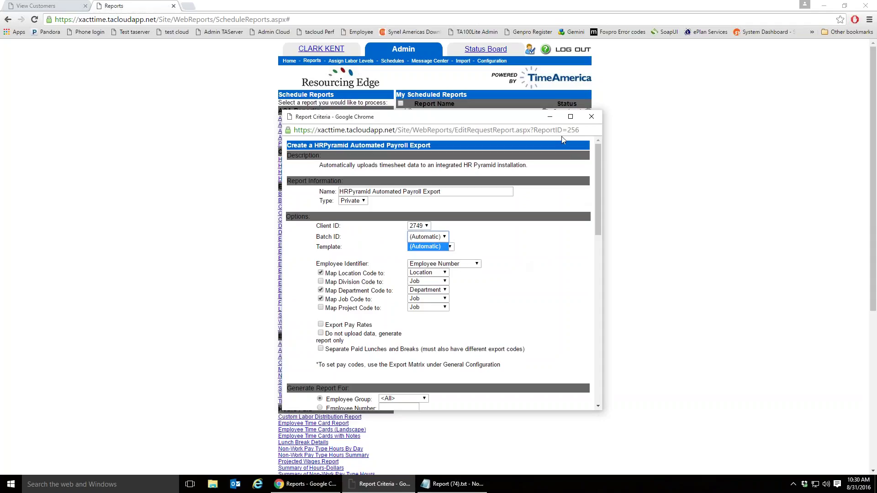
left_click(593, 123)
left_click(593, 122)
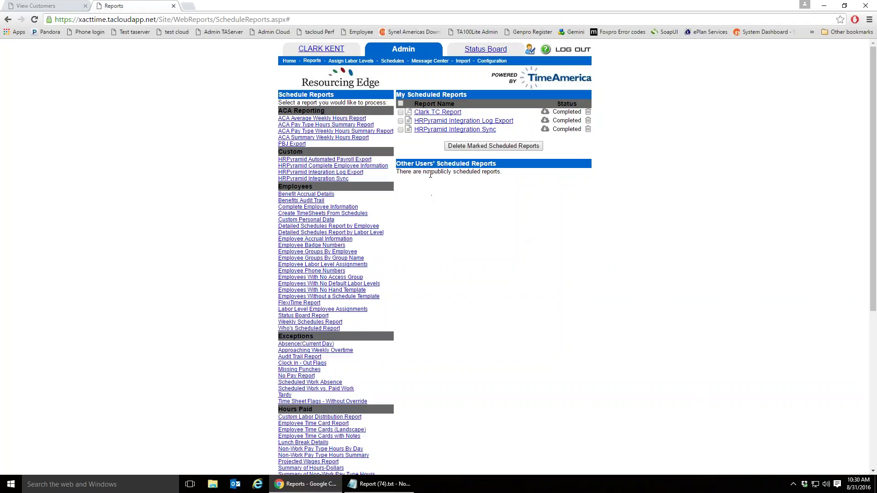
- Open HR Pyramid Integration from Configuration's Custom Features and close the stray Dynamics CRM window
left_click(492, 60)
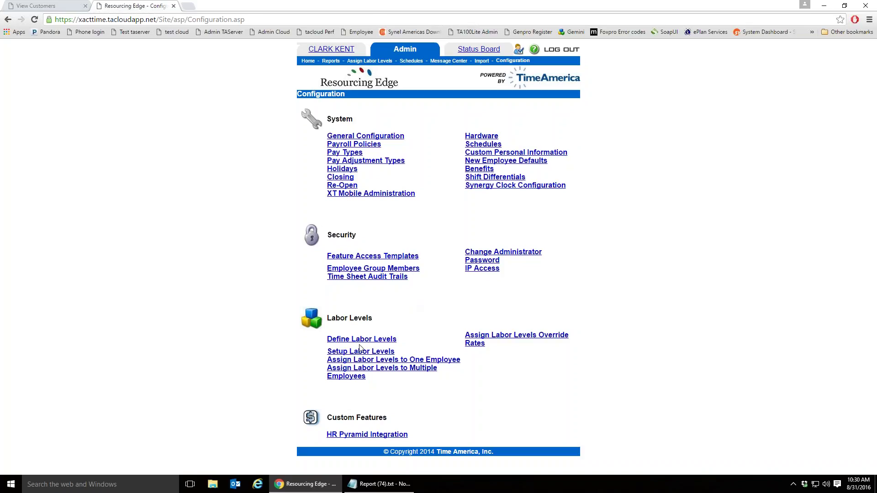
left_click(339, 436)
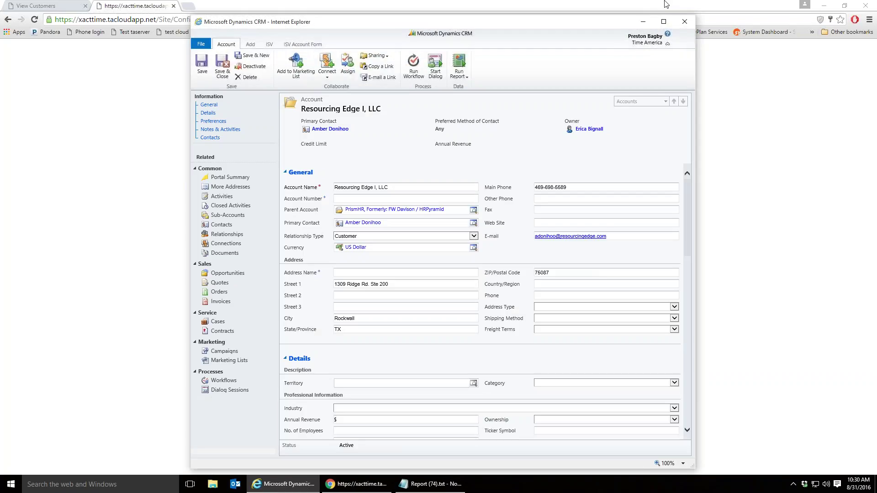
left_click(684, 21)
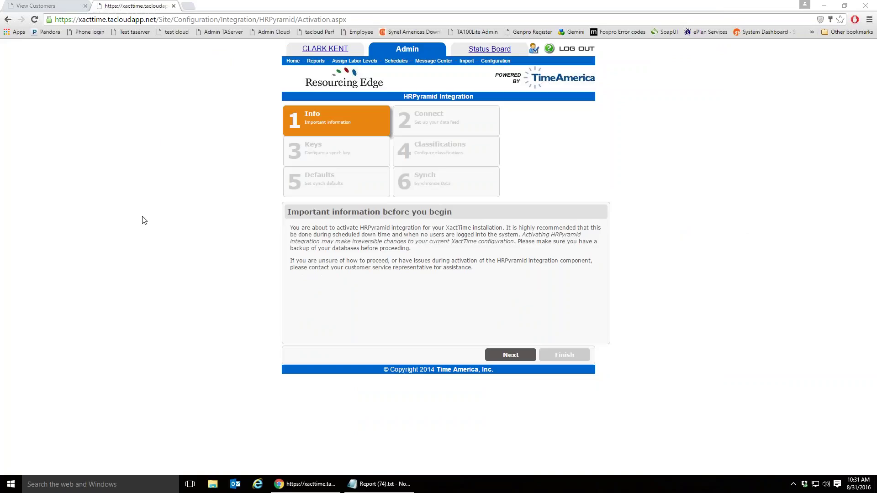
- Advance the wizard to the Connect step and check the existing Client ID and Username values
left_click(504, 356)
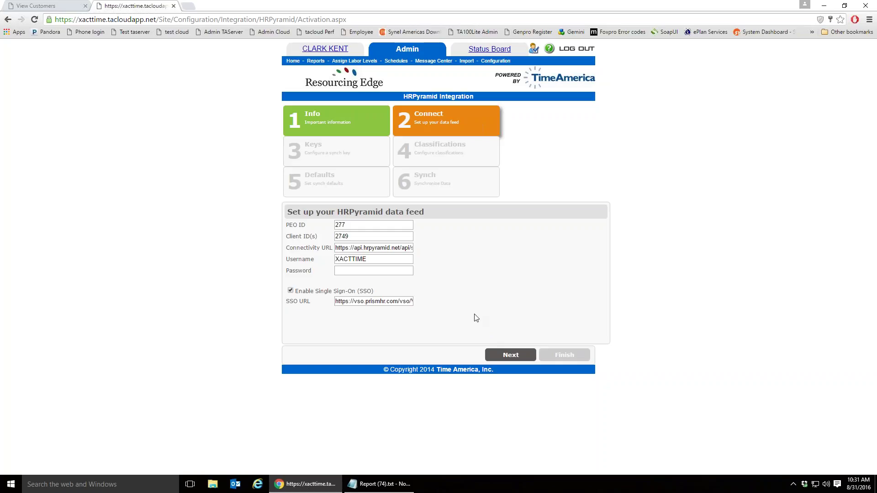
double_click(368, 236)
double_click(380, 259)
- Paste the copied data feed password into the Password field
left_click(346, 272)
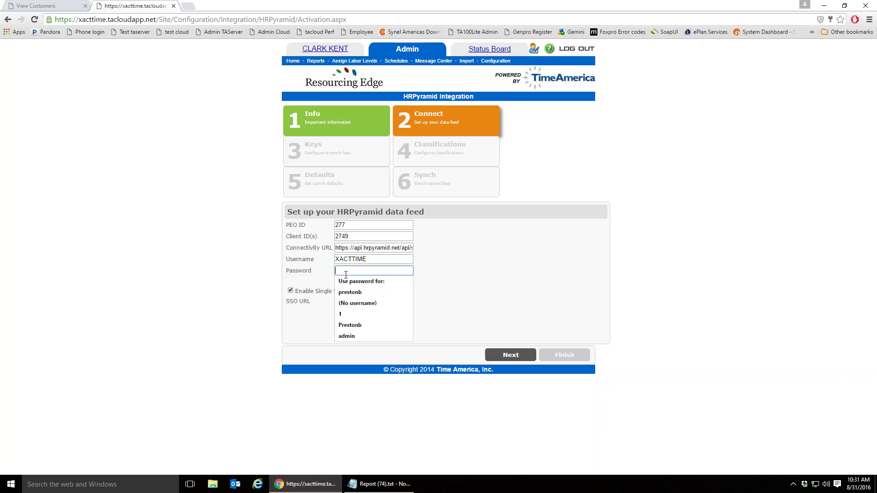
left_click(471, 288)
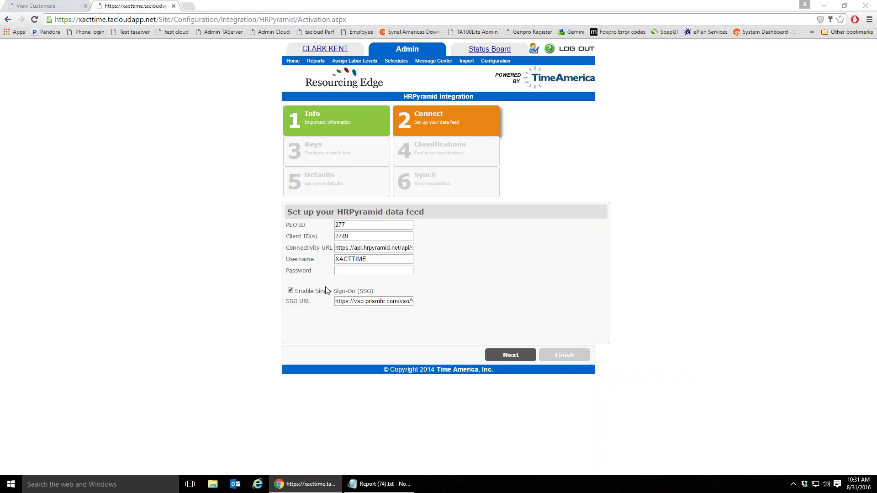
right_click(350, 273)
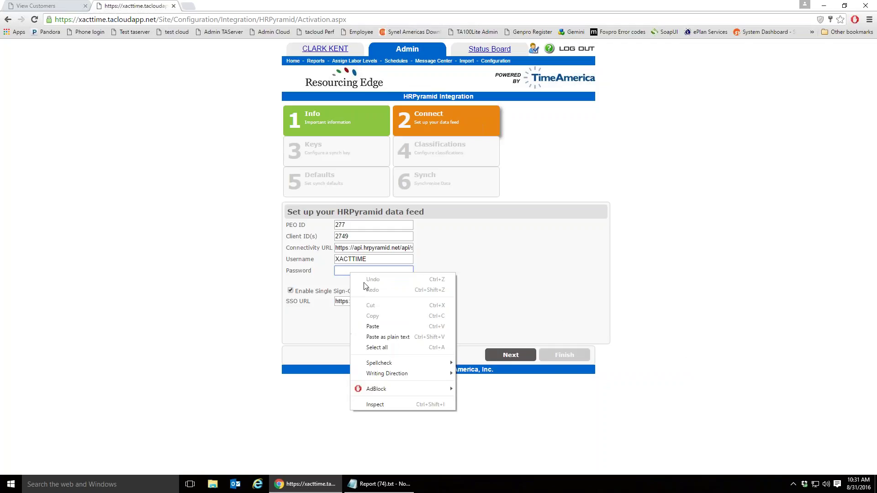
left_click(378, 328)
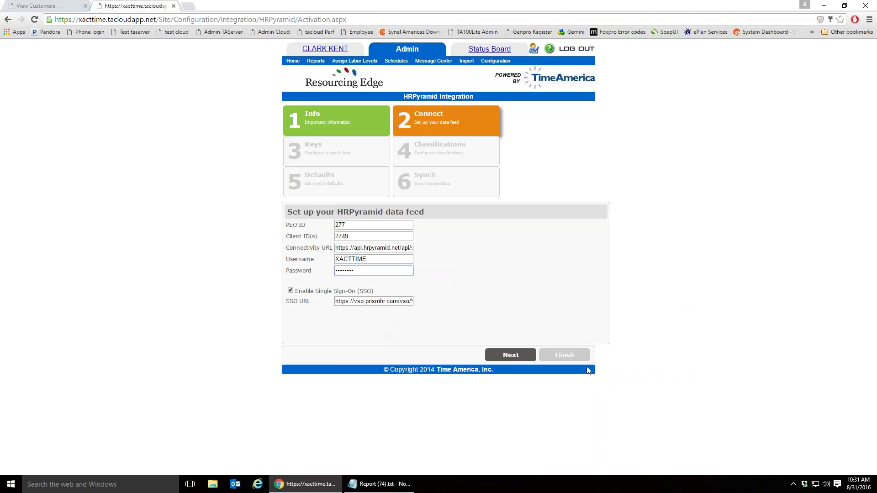
- Submit the connection, keep Employee ID→Employee ID and Badge Number→Clock Number keys, and continue
left_click(509, 356)
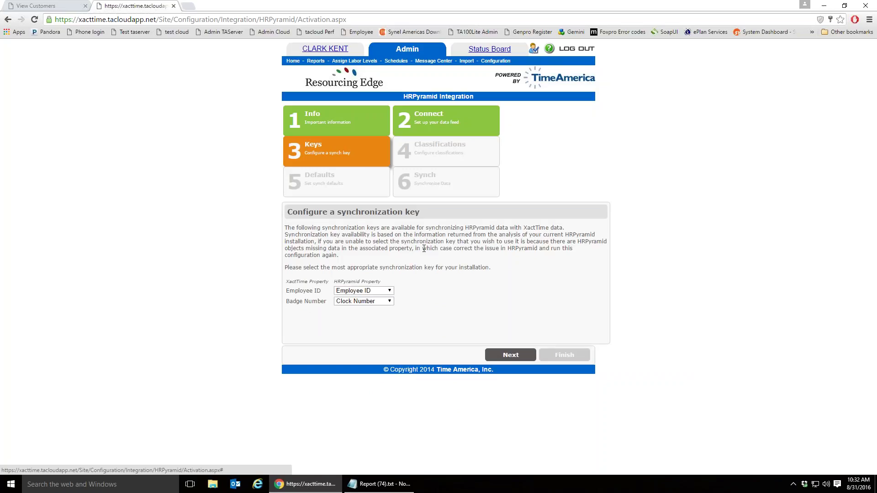
left_click(361, 291)
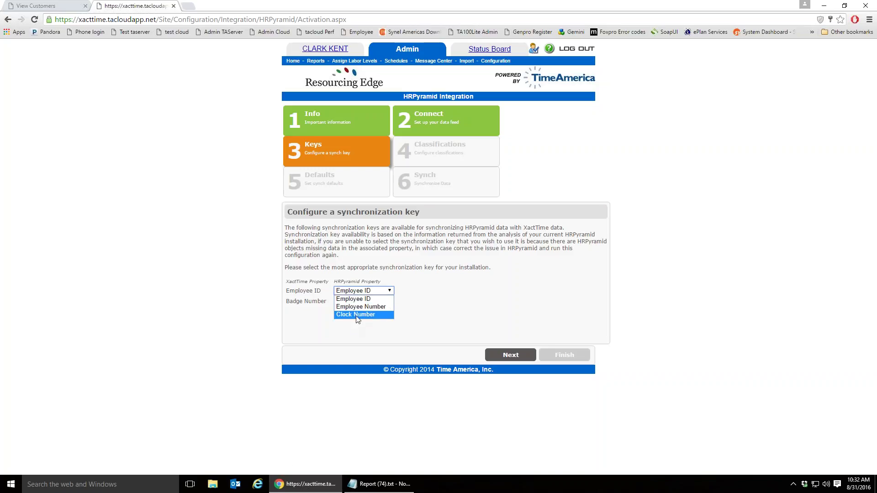
left_click(356, 300)
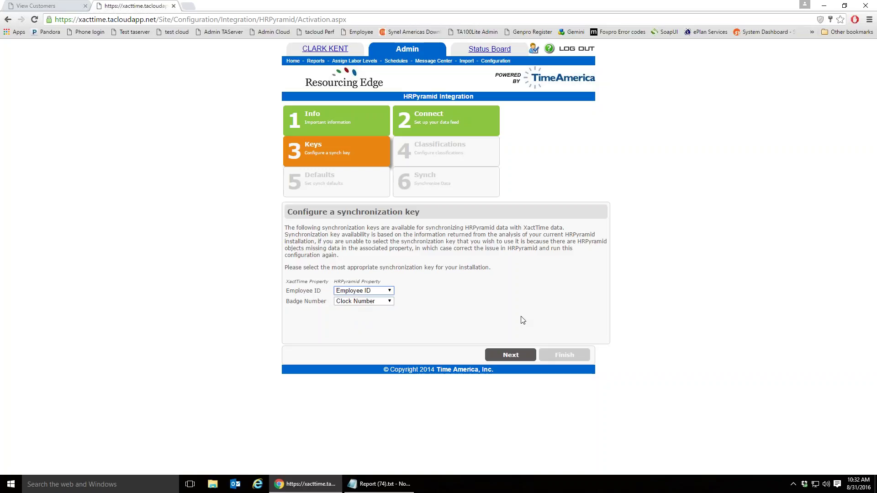
left_click(357, 302)
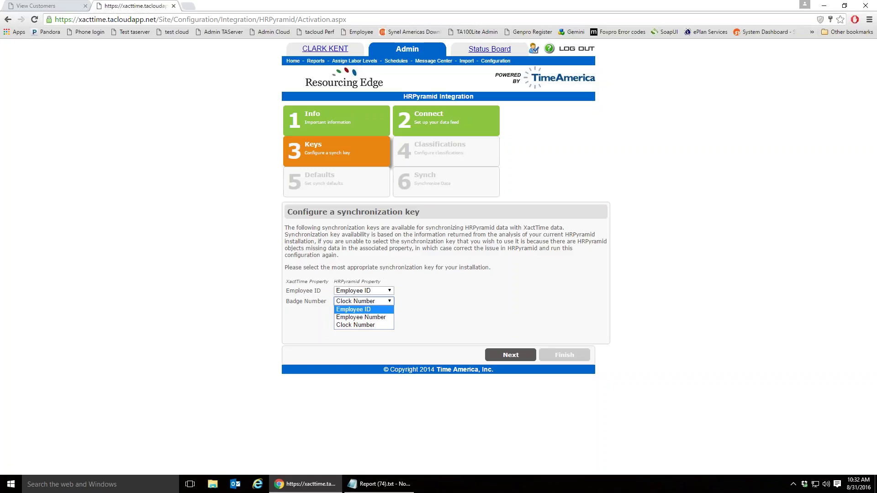
left_click(338, 327)
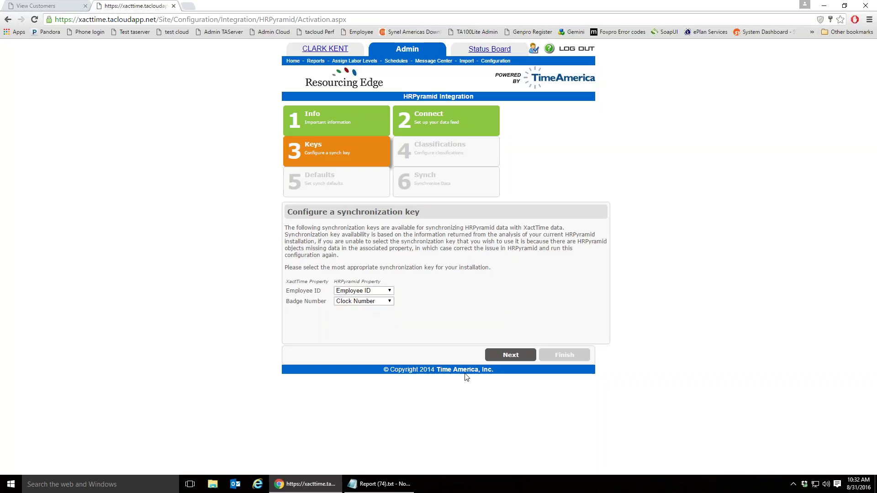
left_click(507, 355)
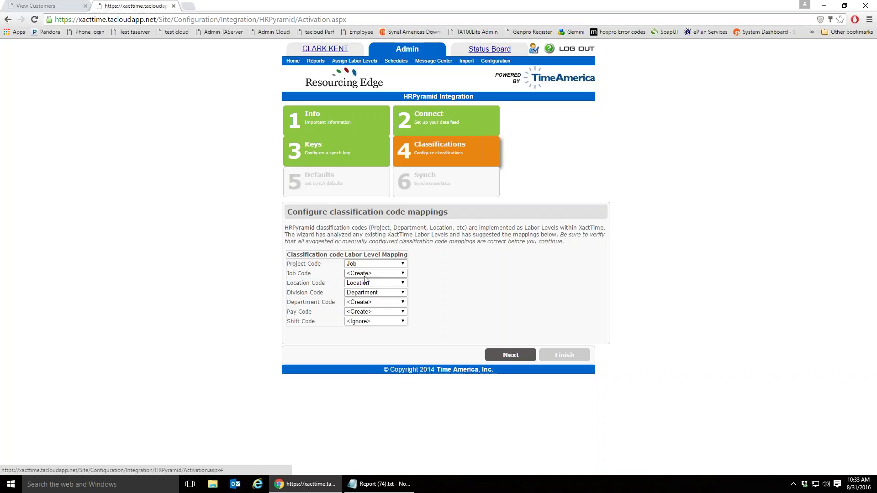
- Set Job Code, Department Code and Pay Code mappings to <Ignore> and proceed to Defaults
left_click(365, 275)
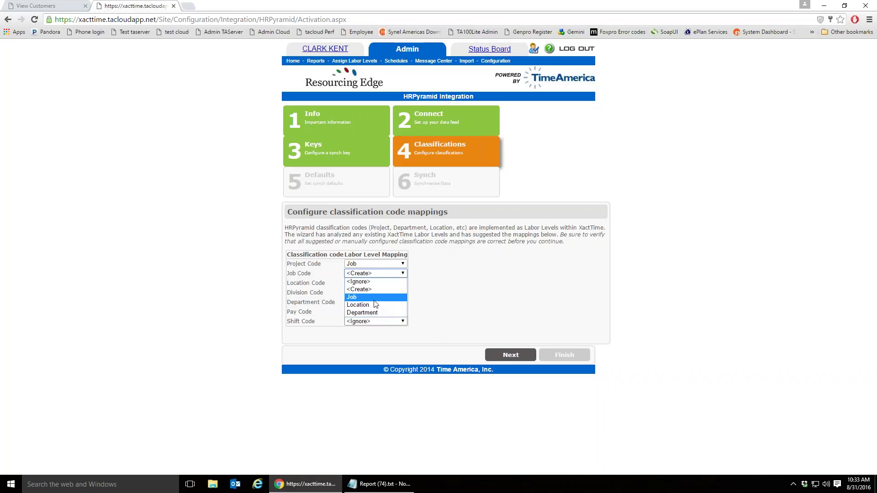
left_click(372, 281)
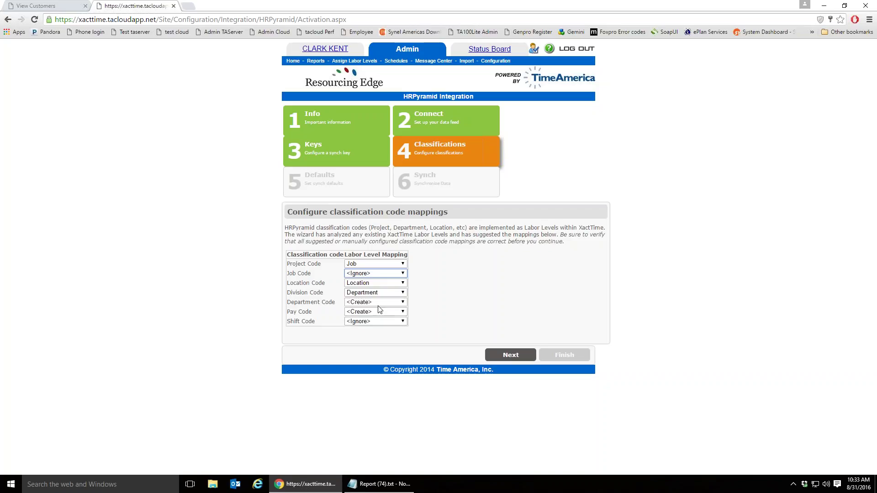
left_click(373, 302)
left_click(372, 315)
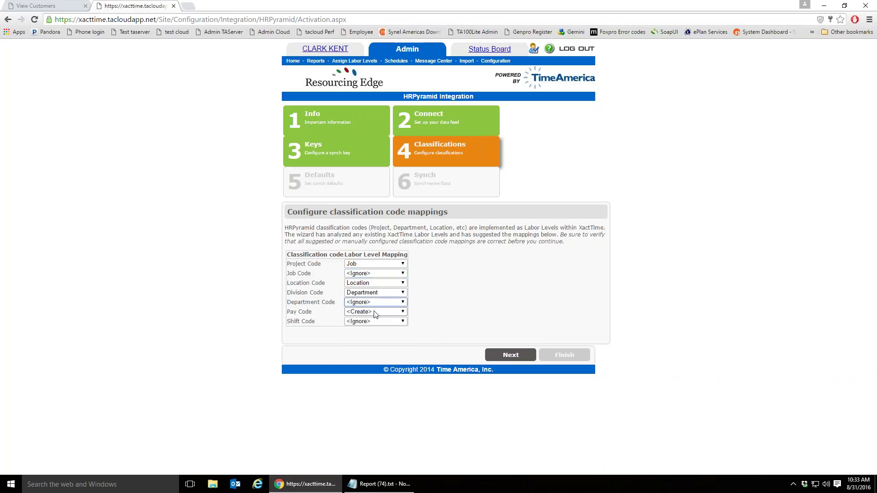
left_click(374, 311)
left_click(372, 320)
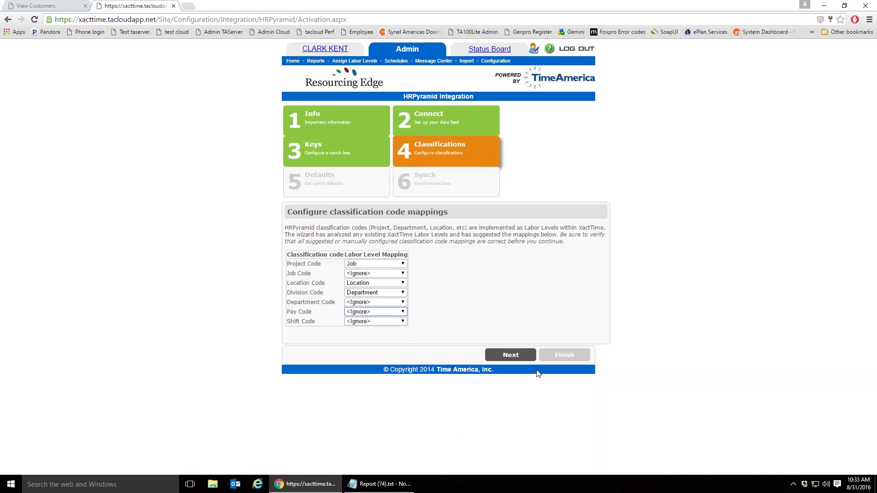
left_click(516, 359)
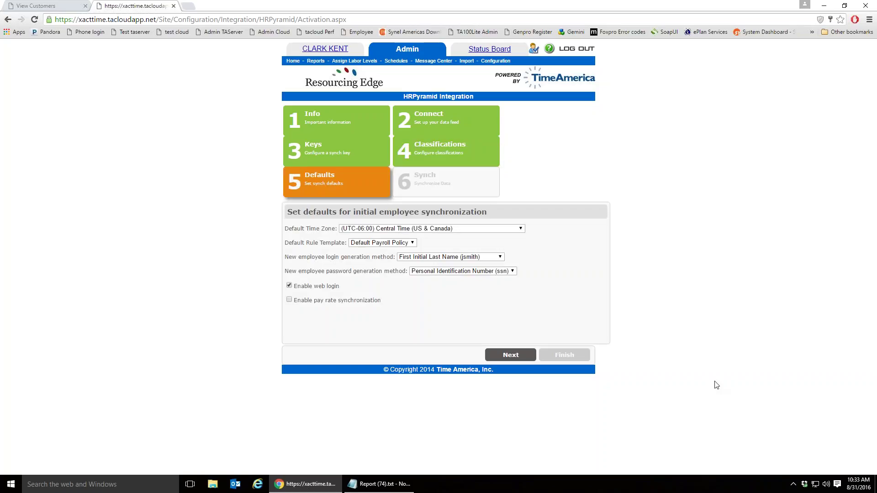
- Keep the default time zone, Default Payroll Policy template and First Initial Last Name logins
left_click(385, 231)
left_click(652, 251)
left_click(358, 245)
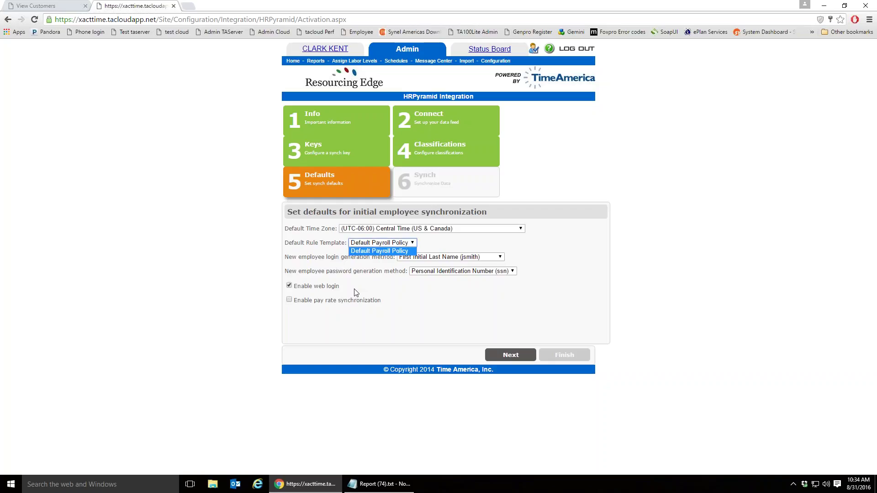
left_click(366, 256)
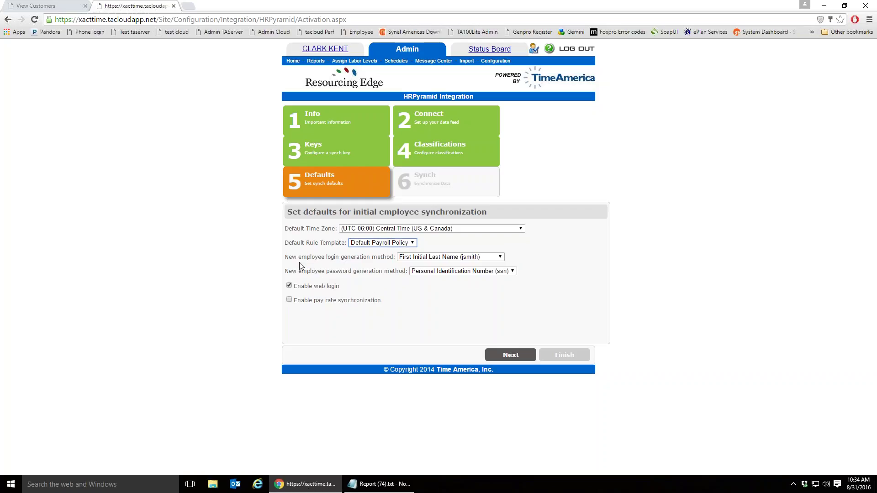
left_click(417, 259)
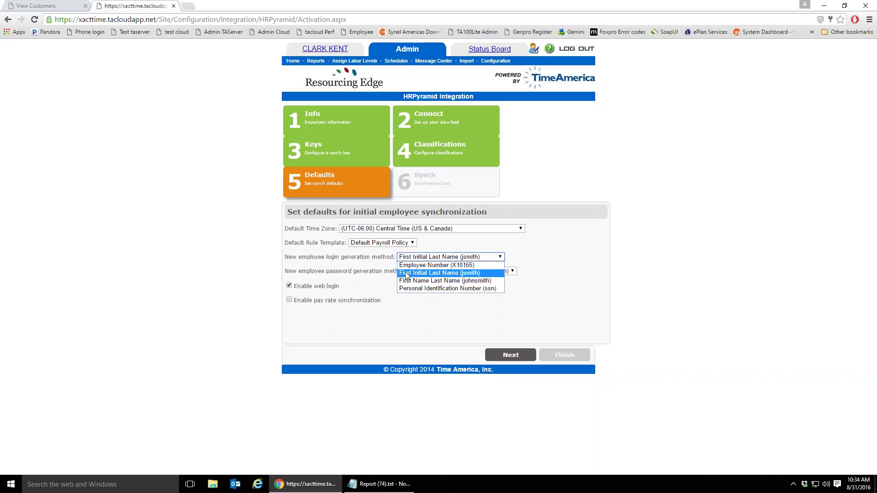
left_click(407, 273)
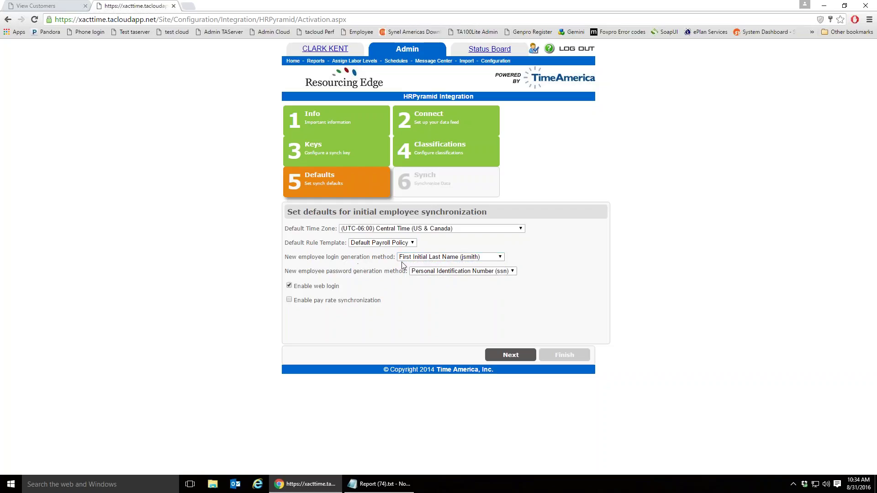
left_click(448, 258)
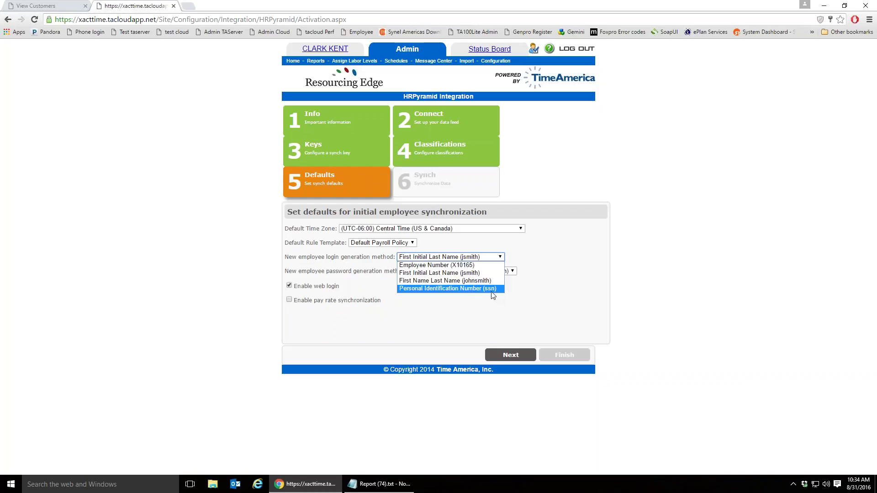
left_click(424, 275)
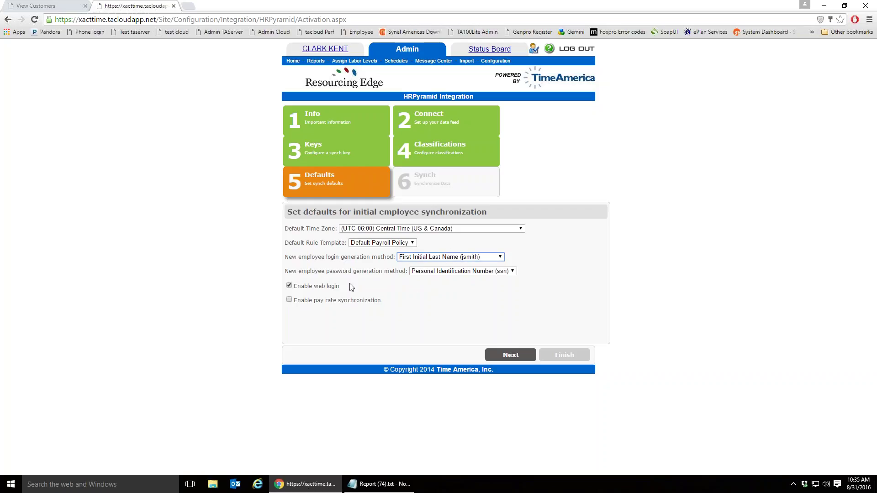
- Try Blank as the password method, then settle on Last Name (smith)
left_click(437, 272)
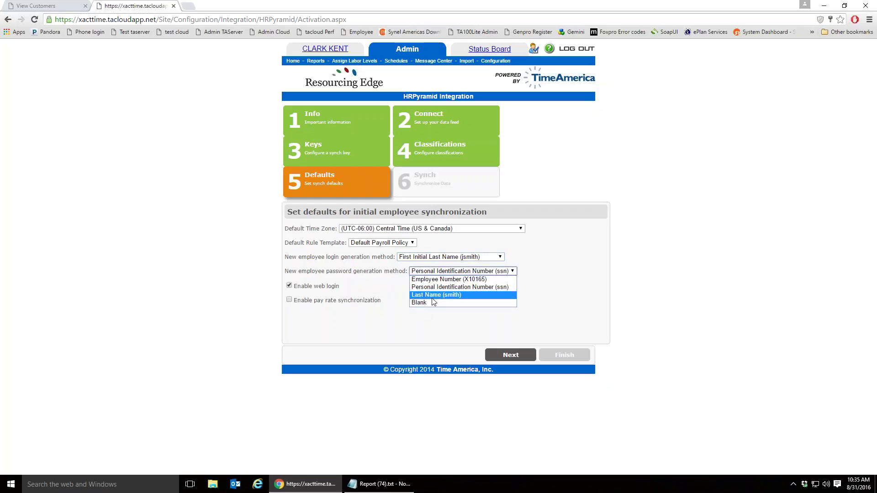
left_click(433, 296)
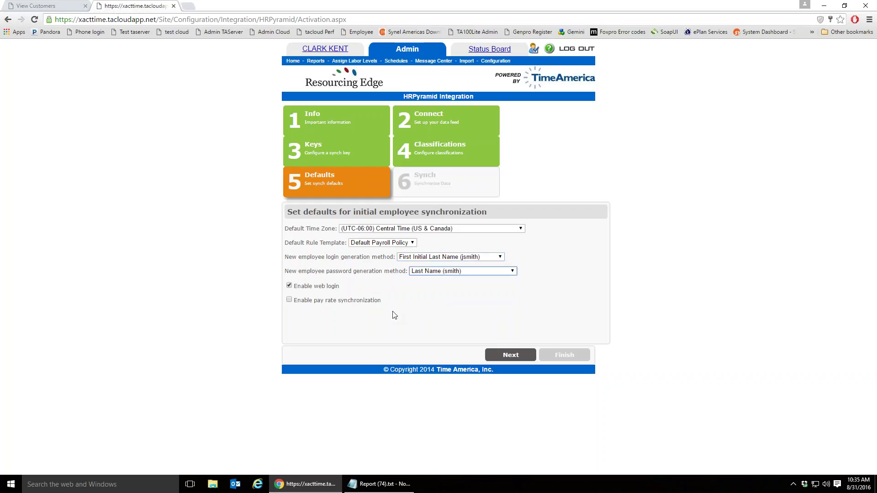
left_click(424, 272)
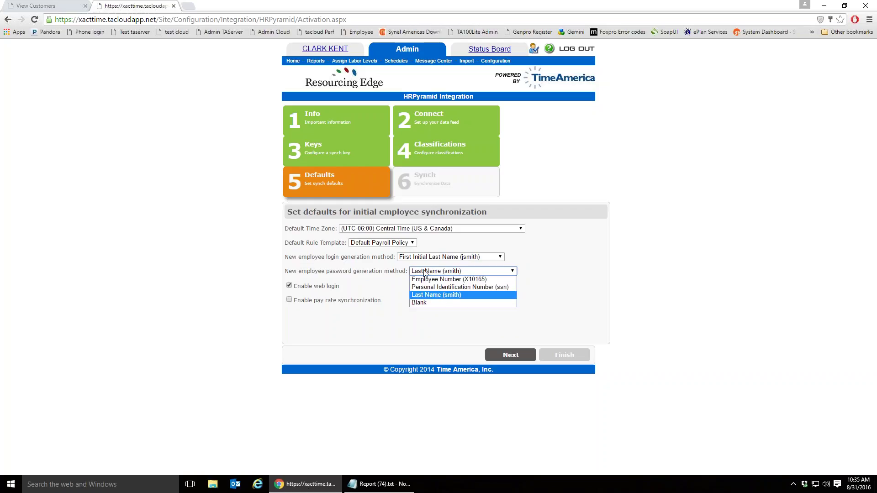
left_click(417, 297)
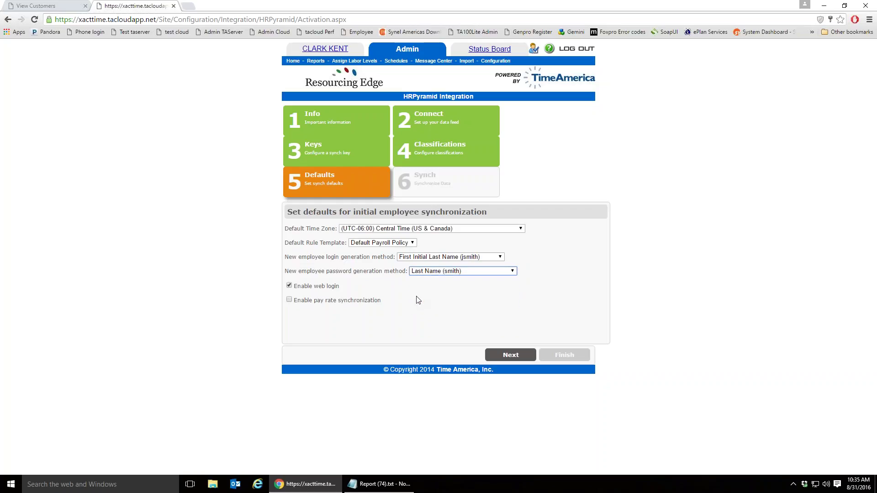
left_click(450, 269)
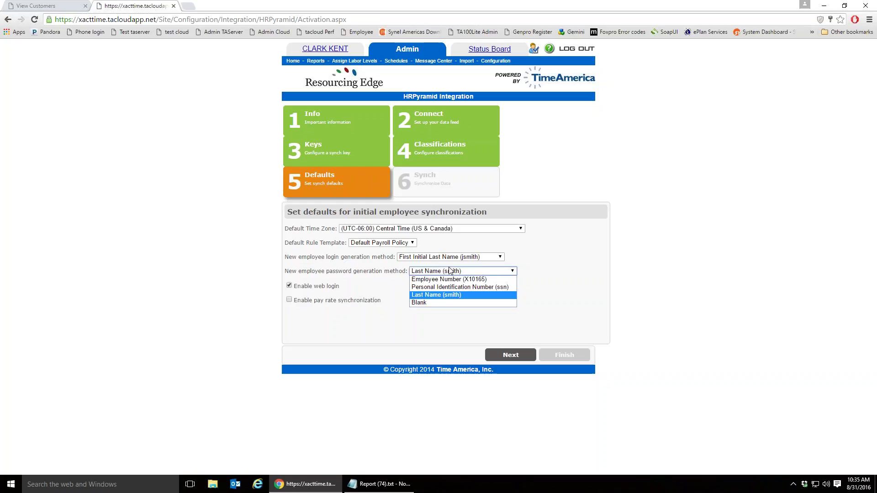
left_click(429, 303)
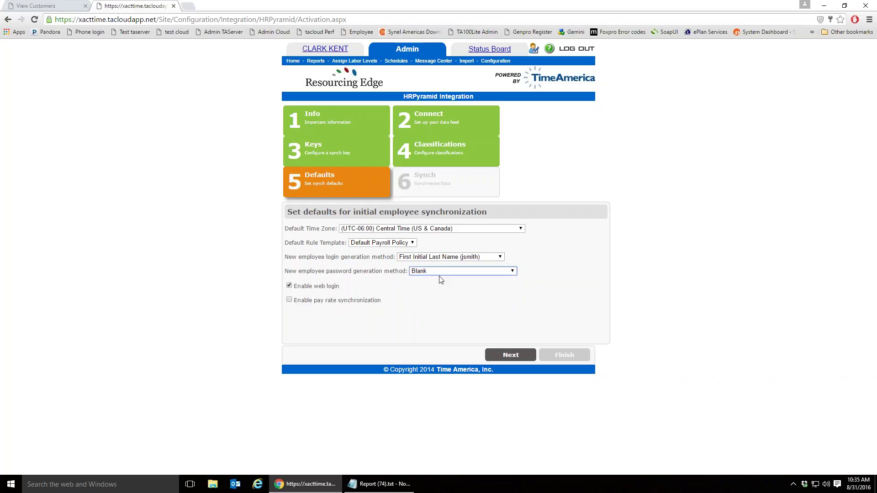
left_click(436, 273)
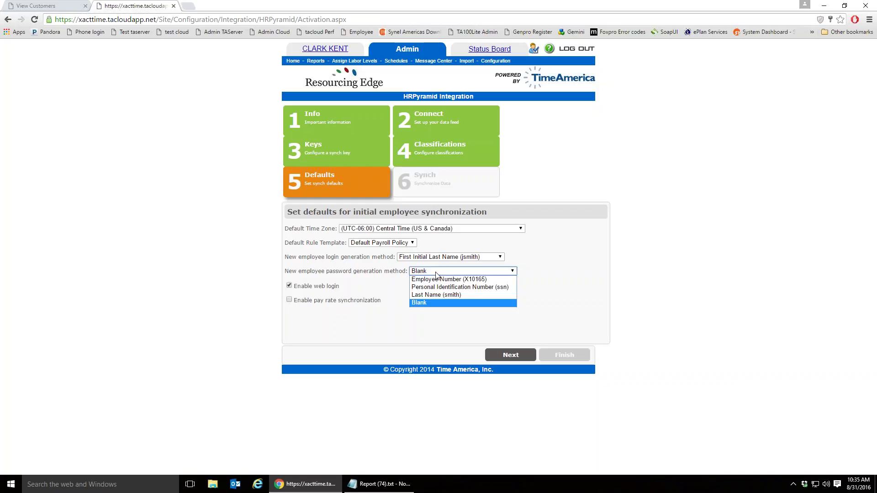
left_click(433, 296)
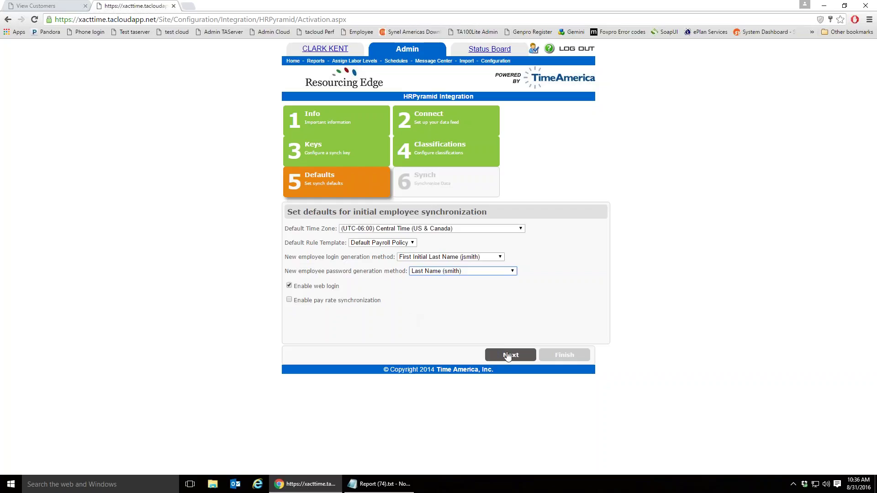
- Run the initial synchronization on the Synch step and finish the HRPyramid wizard
left_click(507, 355)
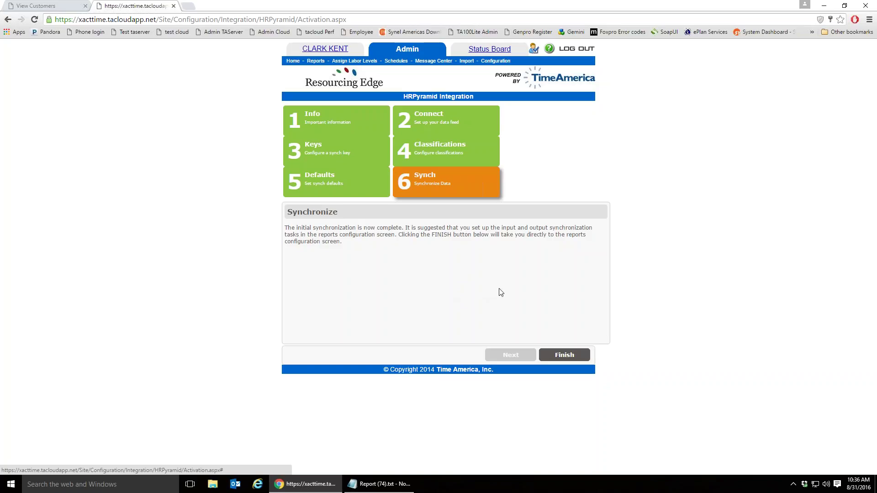
left_click(567, 356)
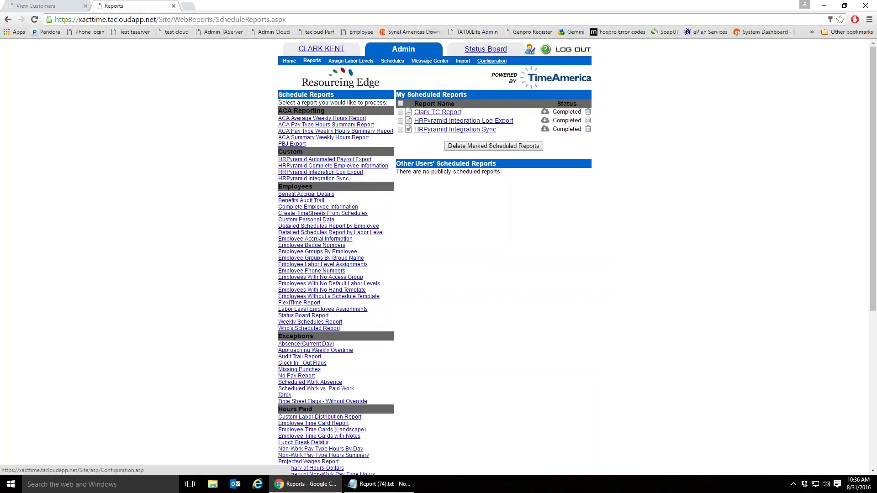
- Reopen HR Pyramid Integration from Configuration and move from Info to the Connect step
left_click(492, 60)
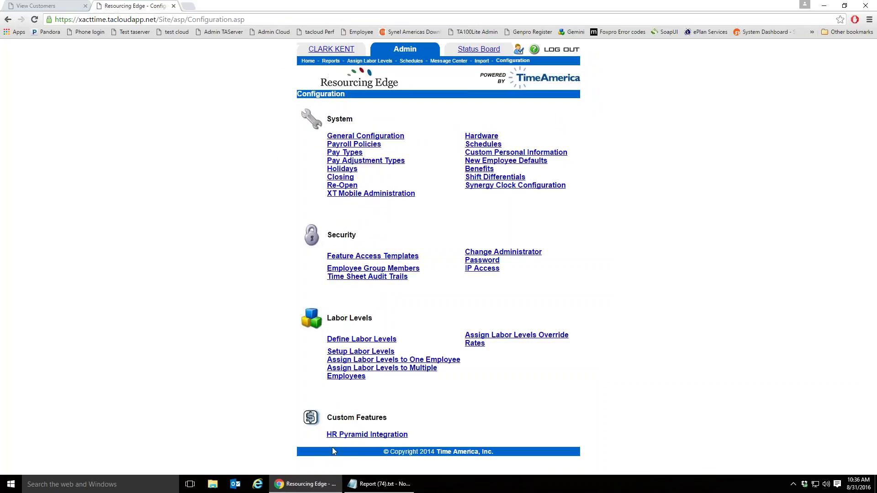
left_click(337, 438)
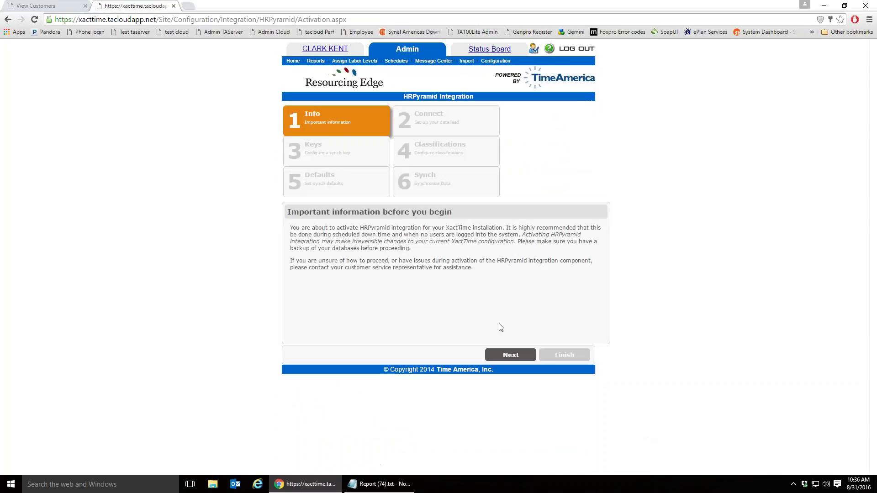
left_click(506, 354)
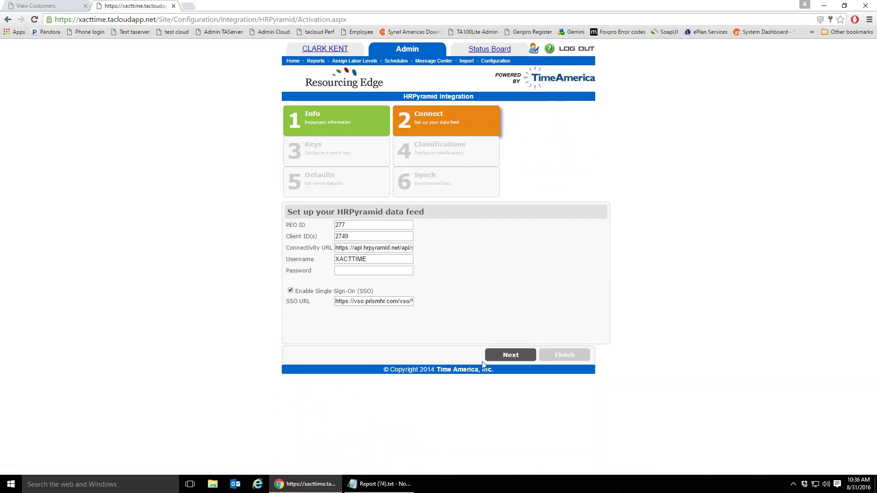
left_click(486, 355)
- Inspect the saved PEO ID 277, Client ID(s) and SSO URL fields
double_click(348, 229)
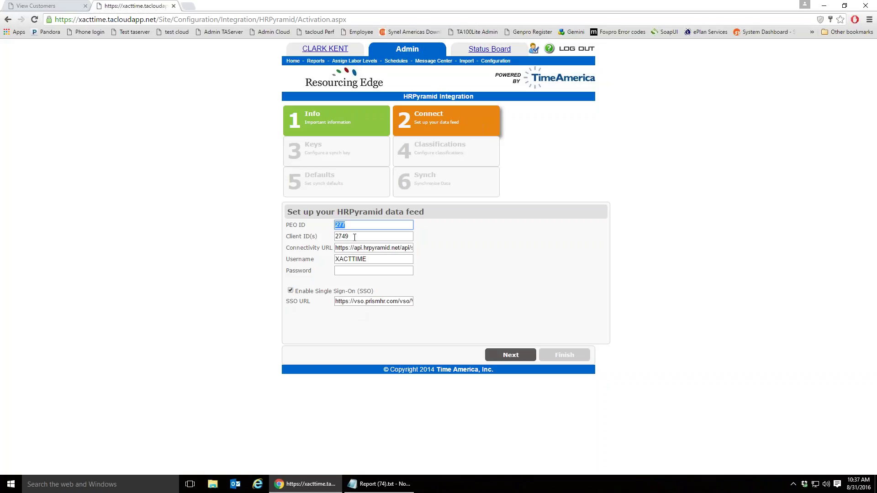
key("Tab")
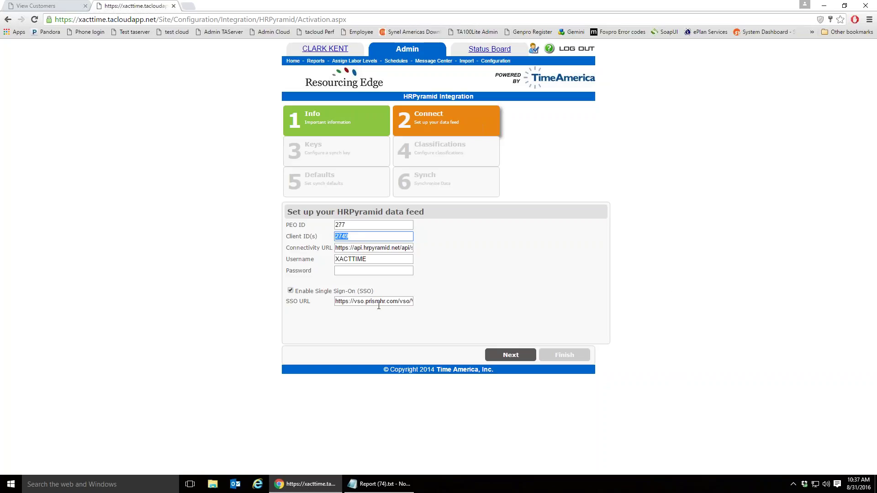
left_click_drag(360, 302, 413, 305)
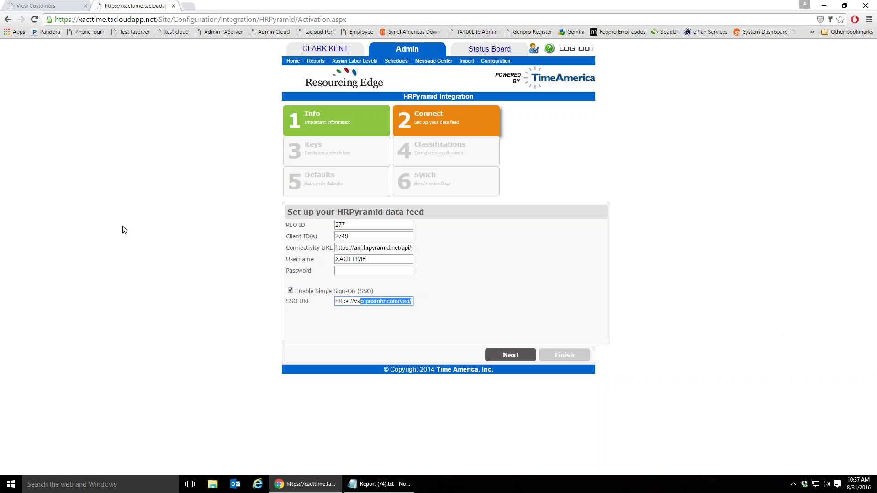
left_click_drag(42, 8, 0, 8)
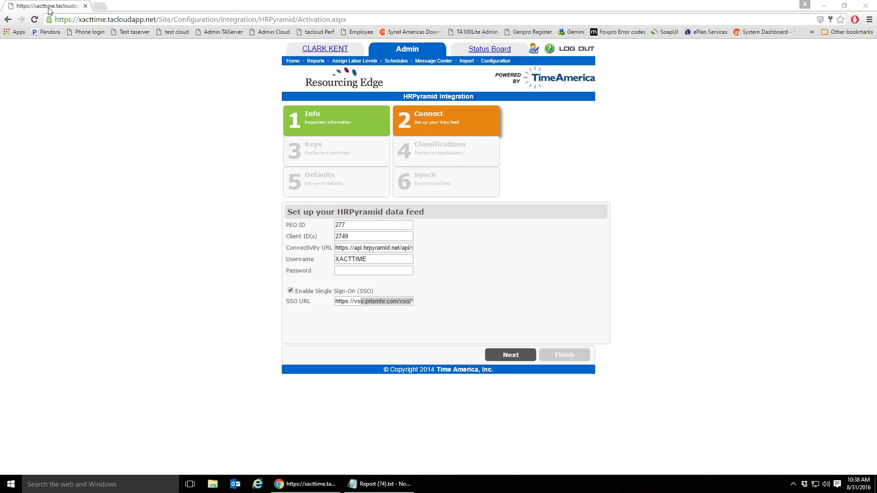
- In a new tab, go to reitime.tacloudapp.net and try the admin/ path
left_click(100, 6)
type("reitime.")
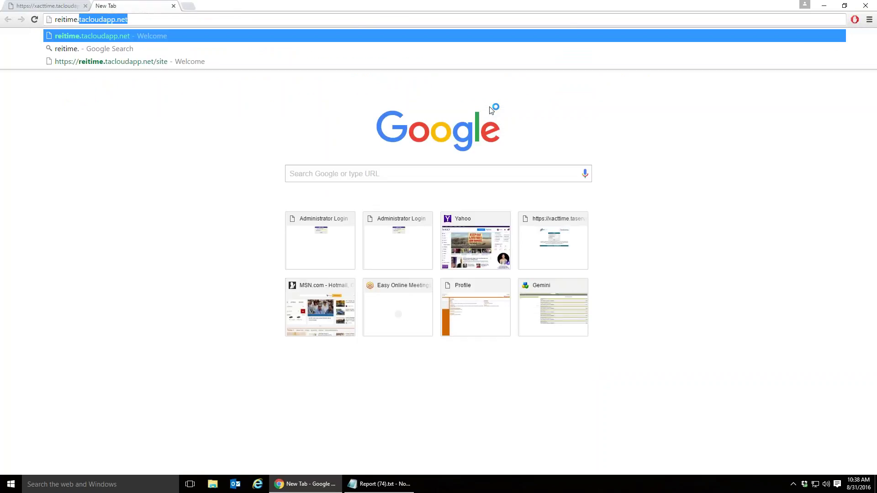
key("Return")
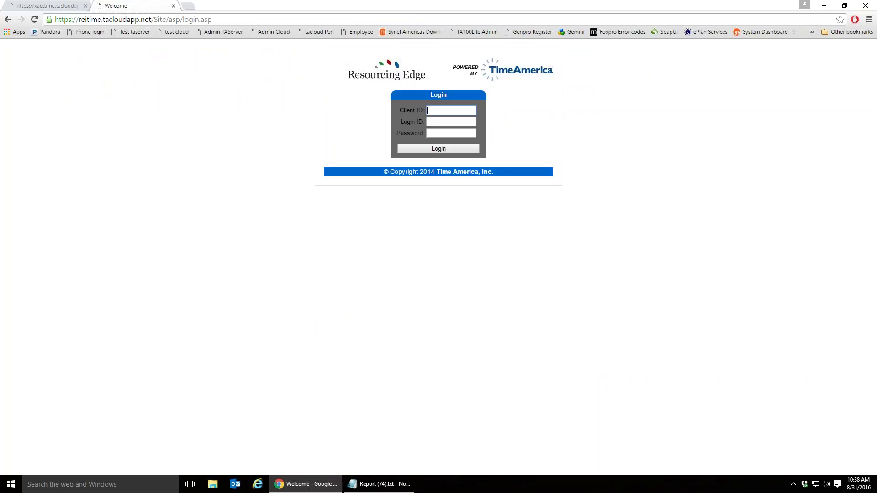
left_click_drag(153, 19, 834, 61)
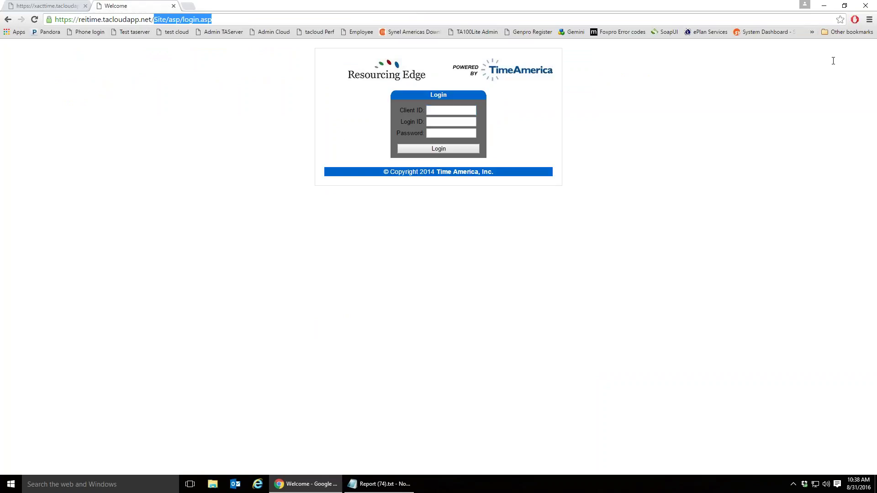
key("End")
key("BackSpace")
key("BackSpace")
key("BackSpace")
key("BackSpace")
key("BackSpace")
key("BackSpace")
key("BackSpace")
key("BackSpace")
key("BackSpace")
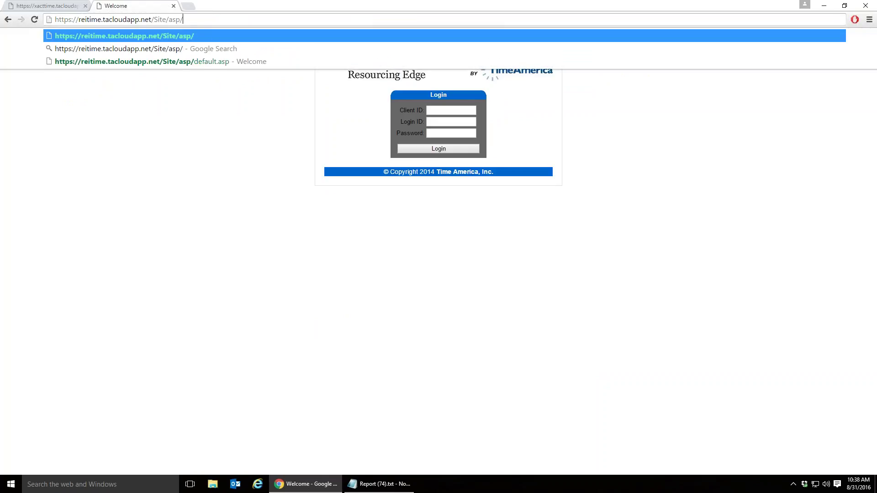
type("admin/")
key("Return")
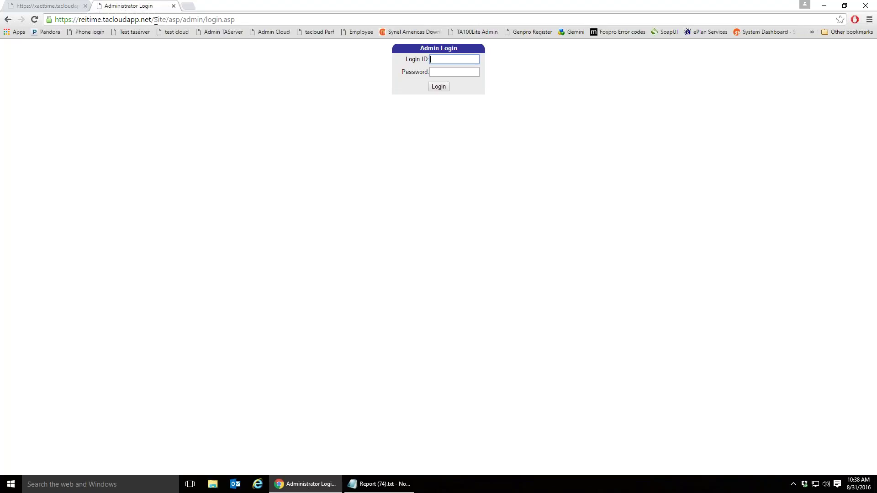
- Correct the address to the admin/login.asp page to reach the Administrator Login
left_click_drag(154, 19, 235, 19)
key("BackSpace")
key("Return")
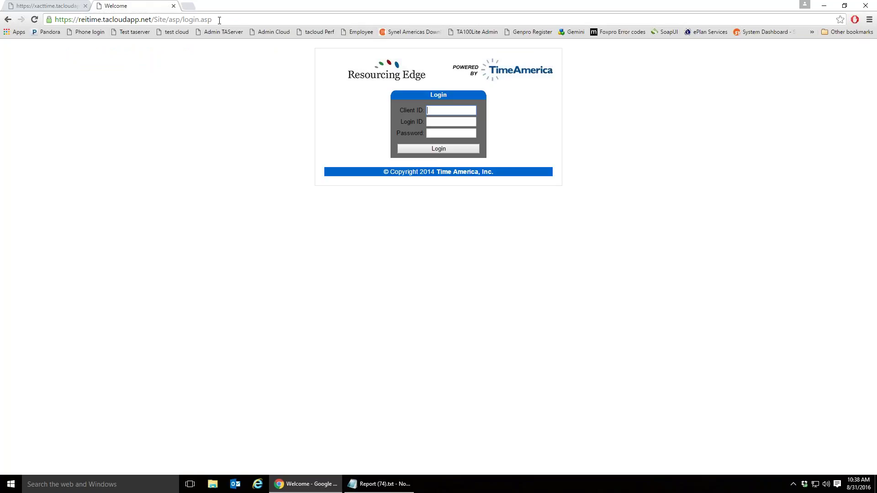
left_click_drag(212, 19, 185, 22)
type("a")
key("Return")
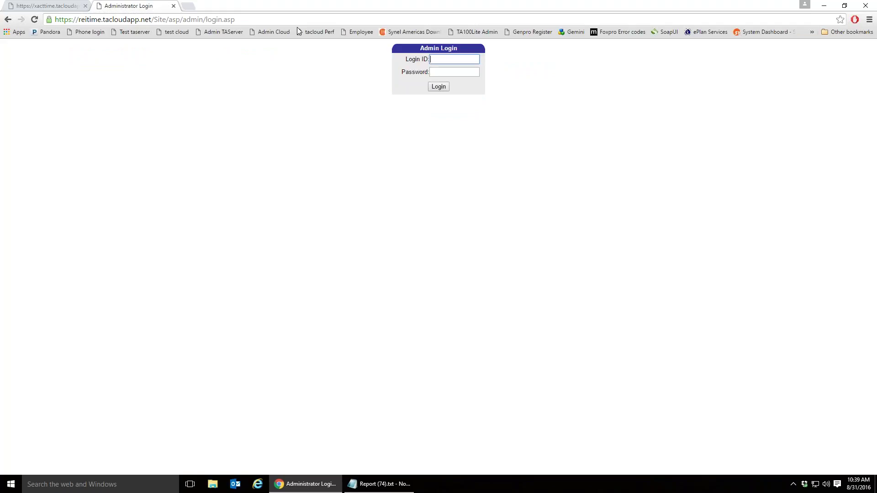
- Log in with the administrator Login ID and password, decline saving it, and open View Customers
left_click(448, 60)
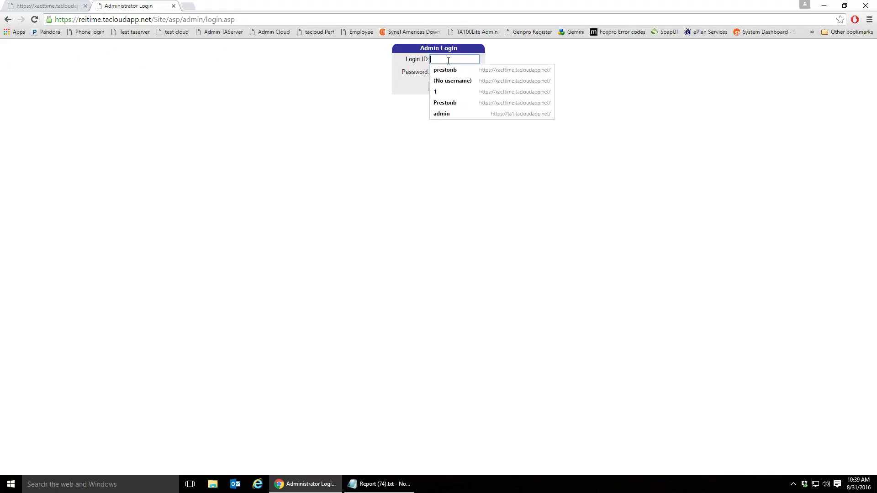
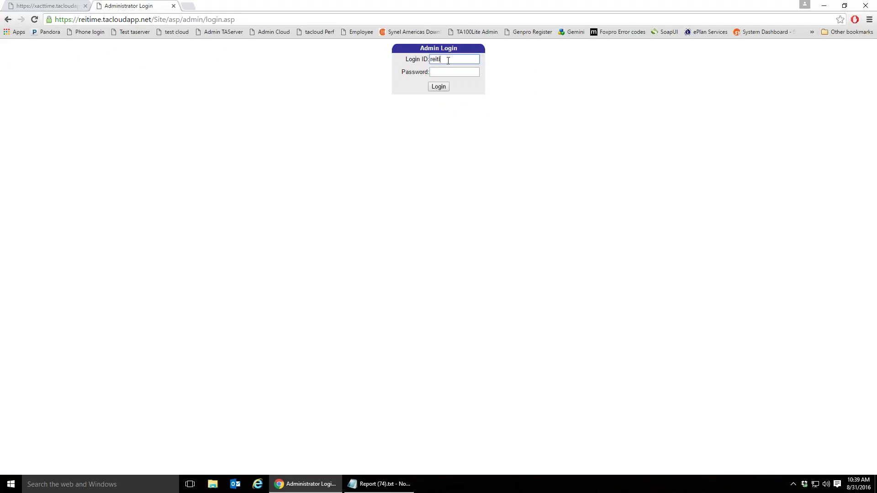
key("Tab")
key("Return")
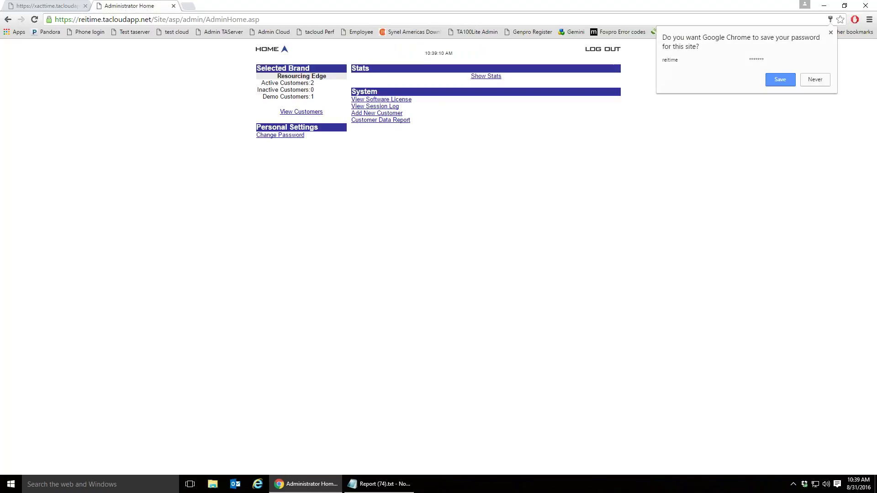
left_click(815, 80)
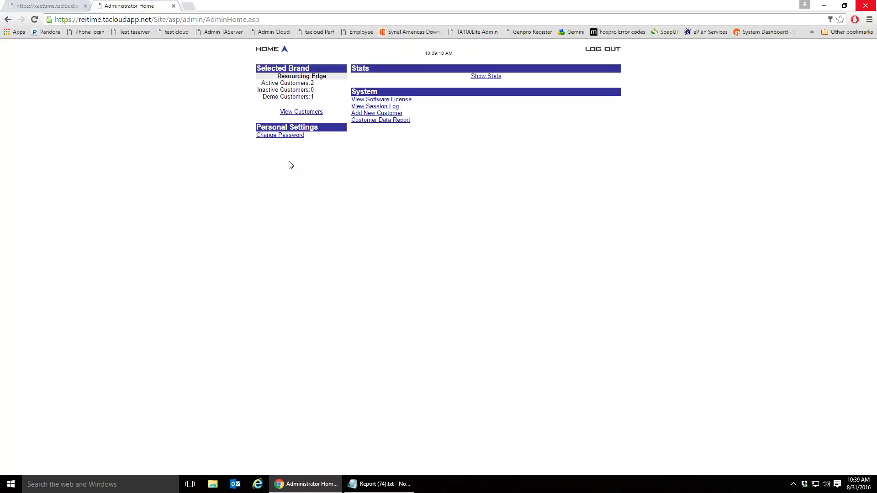
left_click(294, 114)
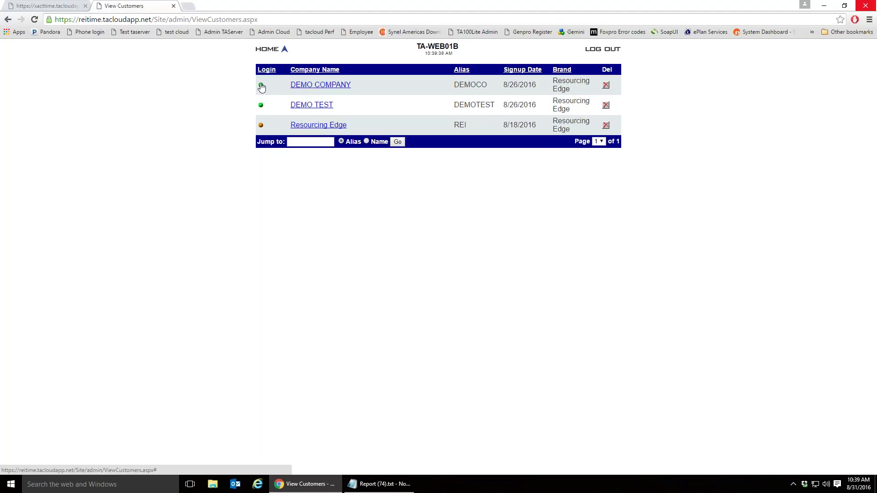
- Briefly open DEMO COMPANY's configuration, close it, then start logging into DEMO TEST's site
left_click(262, 87)
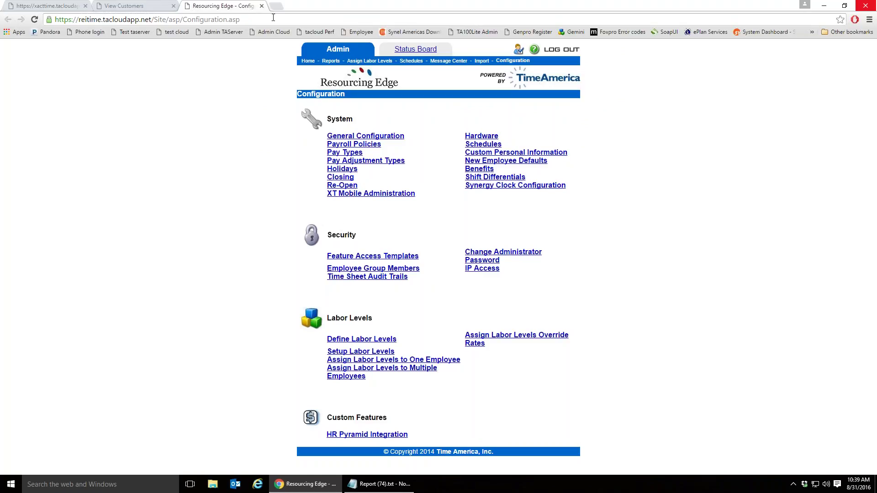
left_click(262, 7)
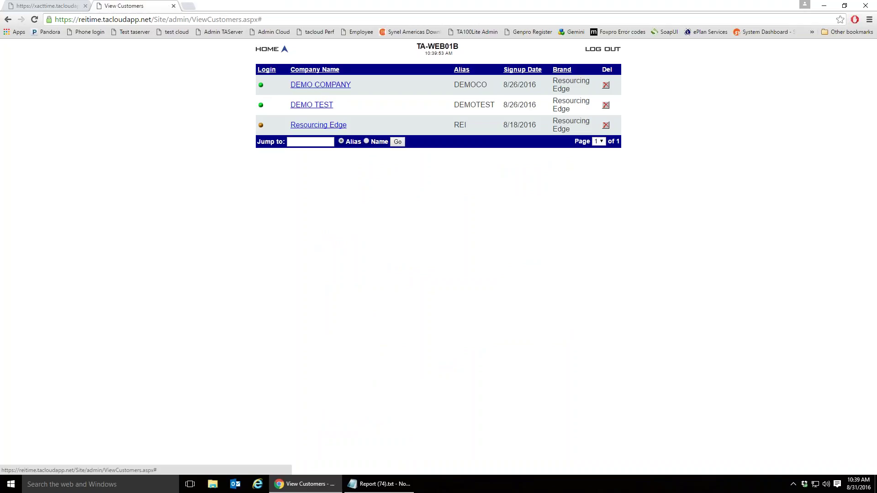
left_click(260, 105)
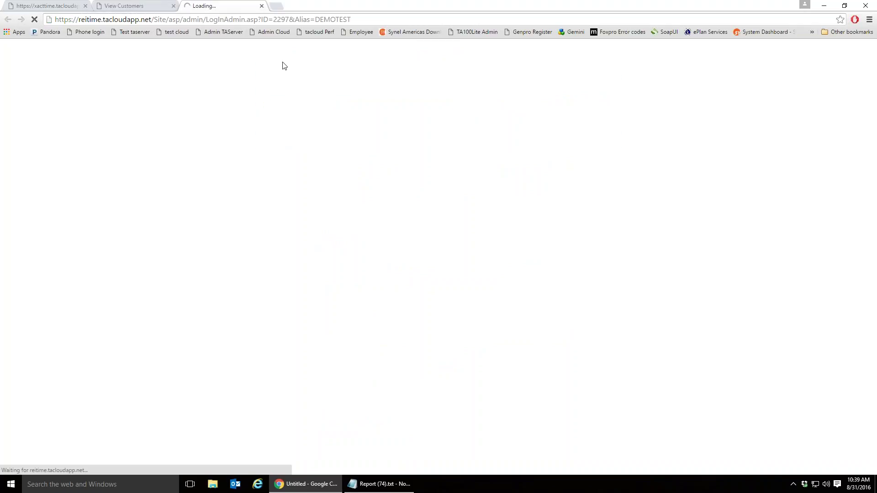
- Close the extra DEMO TEST Admin Home tab and go to the Administrator Home page
left_click(262, 7)
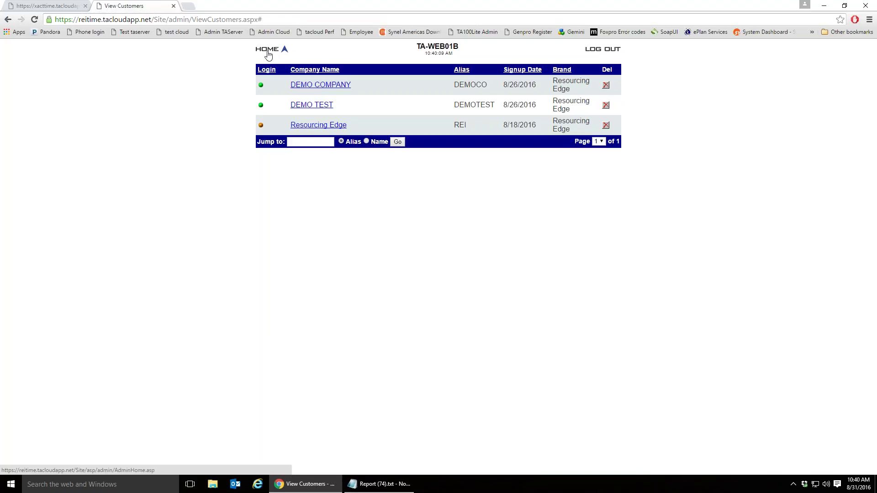
left_click(269, 51)
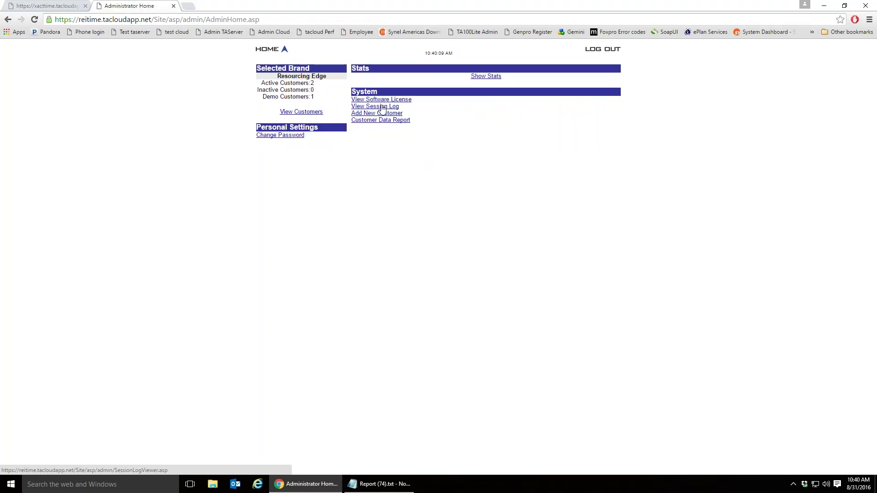
- Open the session log and select the User ID and IP address values of the DEMO COMPANY logins
left_click(381, 112)
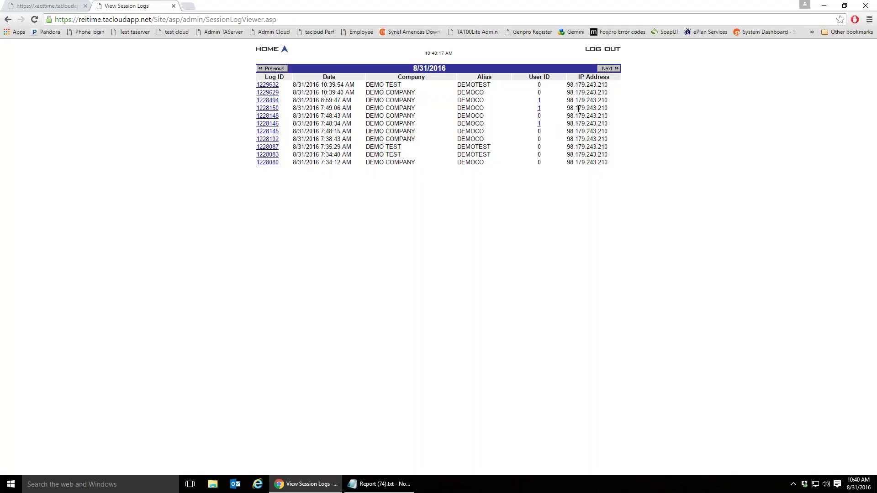
double_click(539, 85)
double_click(545, 102)
left_click_drag(567, 101, 614, 102)
- Go back, reopen the session log and select the IP address of log 1228150
key("alt+Left")
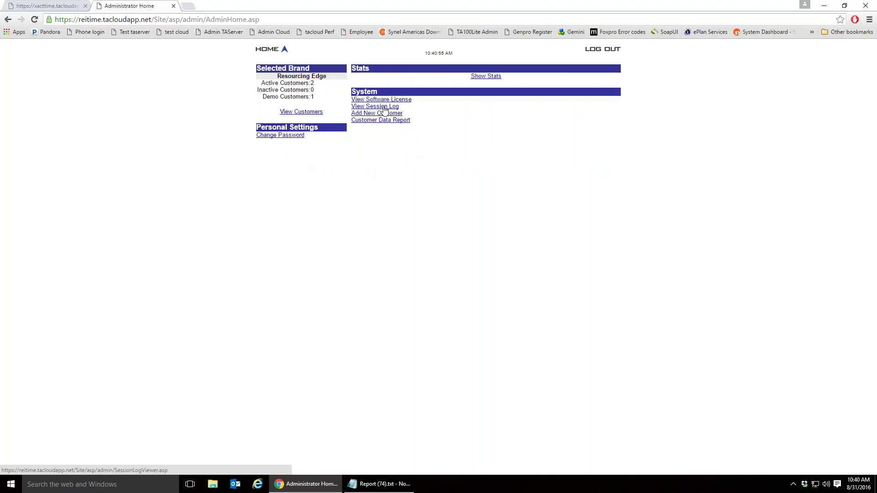
left_click(384, 106)
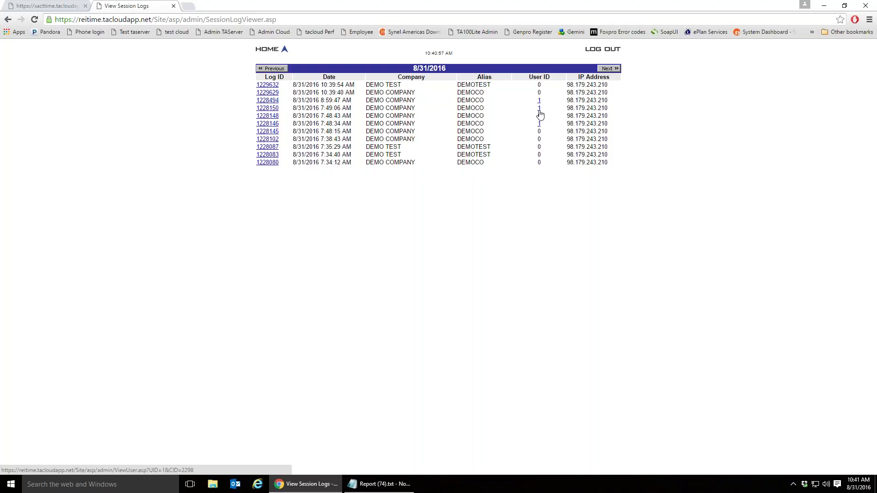
left_click_drag(566, 107, 613, 107)
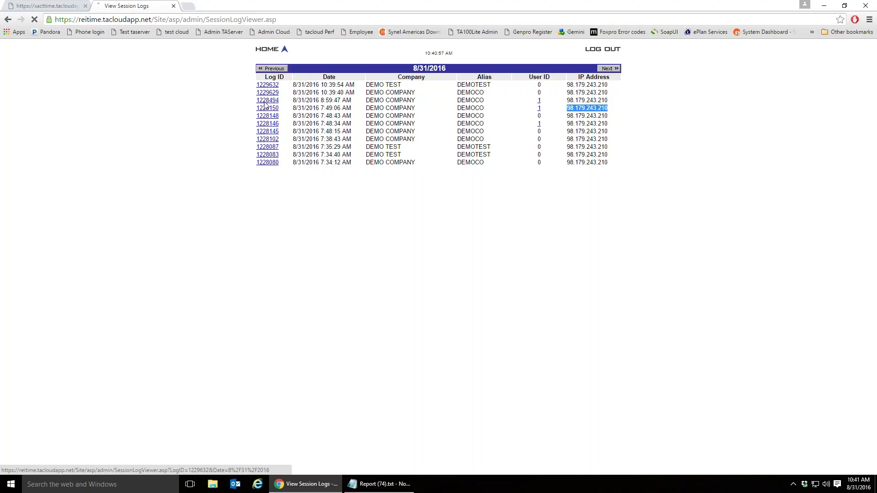
- Page back through the session logs to 8/29/2016, forward again, and close the other portal tab
left_click(272, 69)
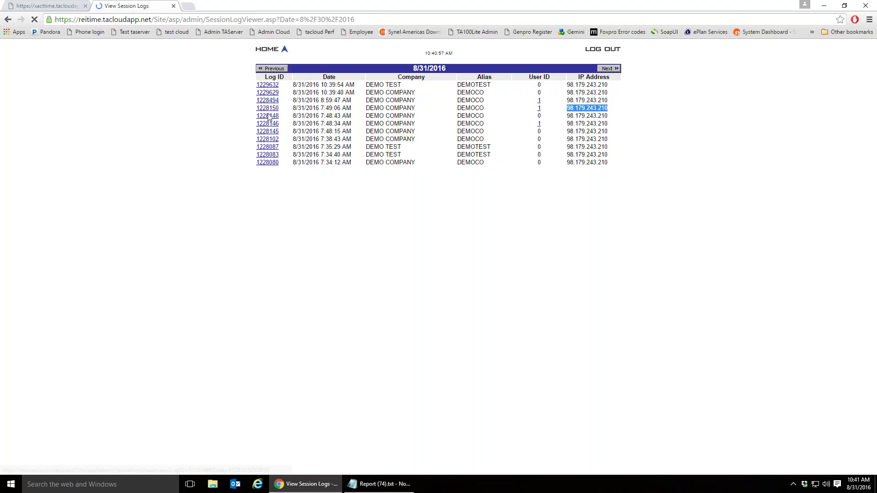
left_click(272, 68)
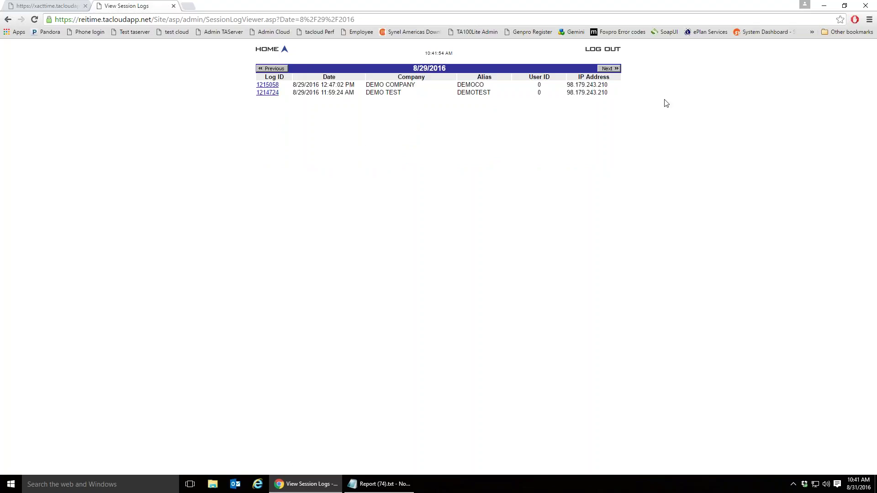
left_click(609, 69)
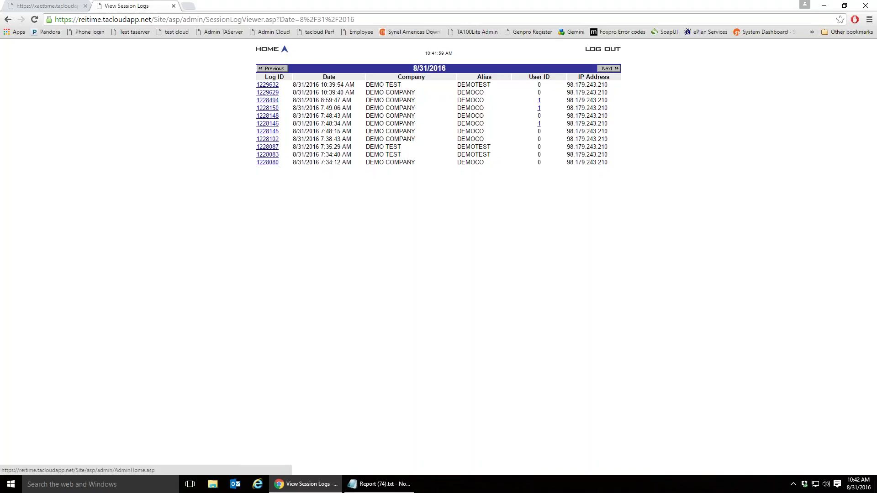
left_click(85, 6)
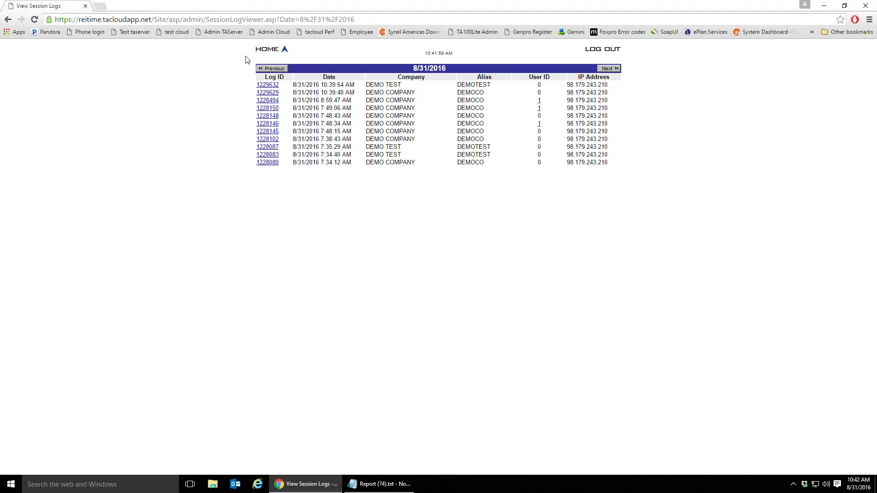
- Log in to DEMO COMPANY from the admin View Customers list
left_click(269, 49)
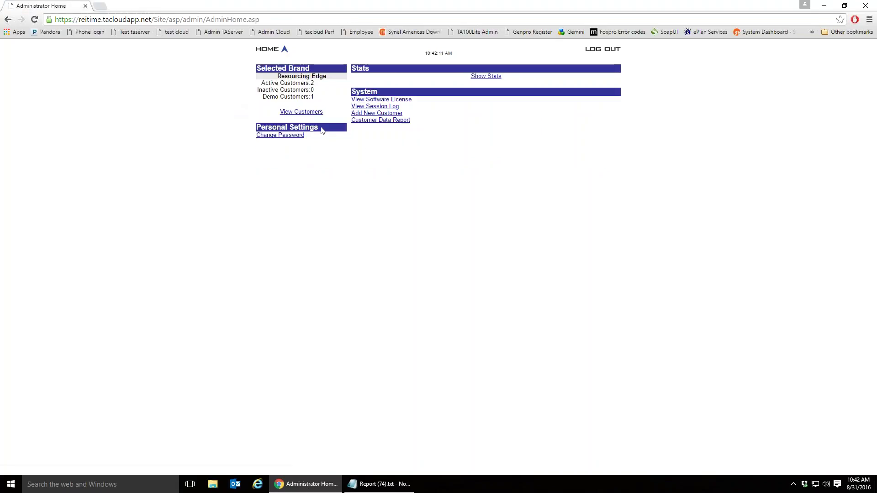
left_click(302, 111)
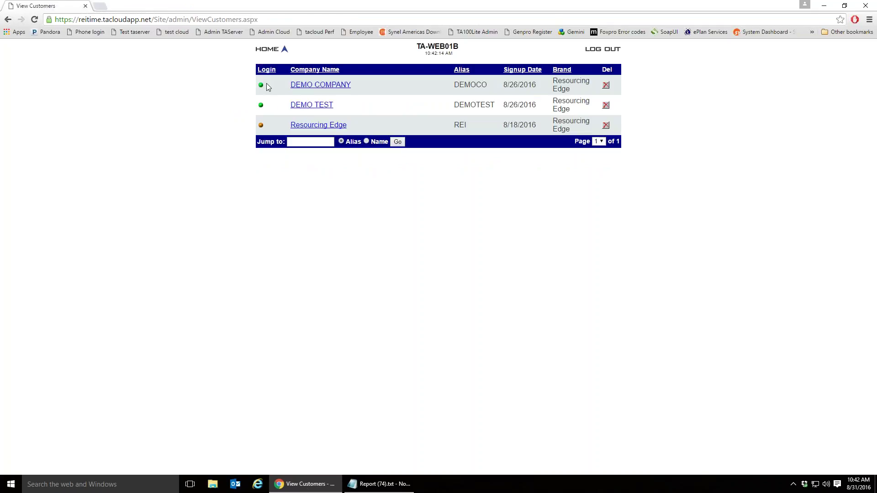
left_click(262, 85)
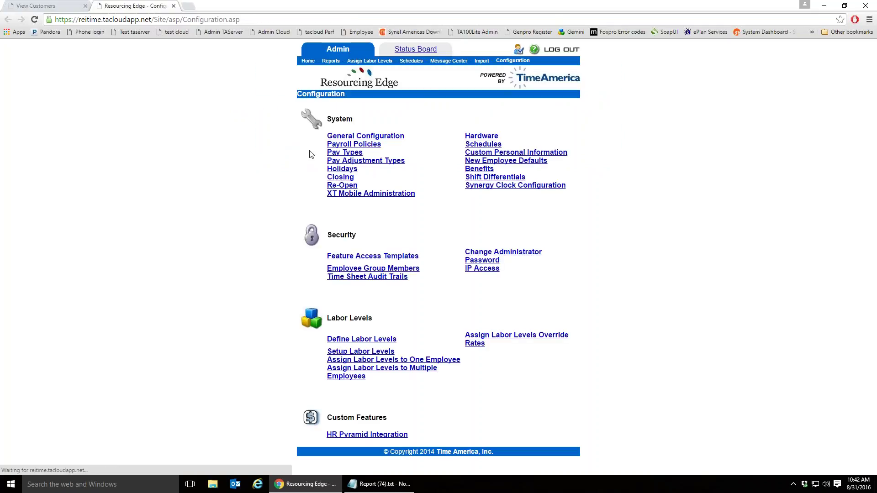
- Make TEST EMPLOYEE3 the current employee on the company home page, then return to View Customers
left_click(306, 62)
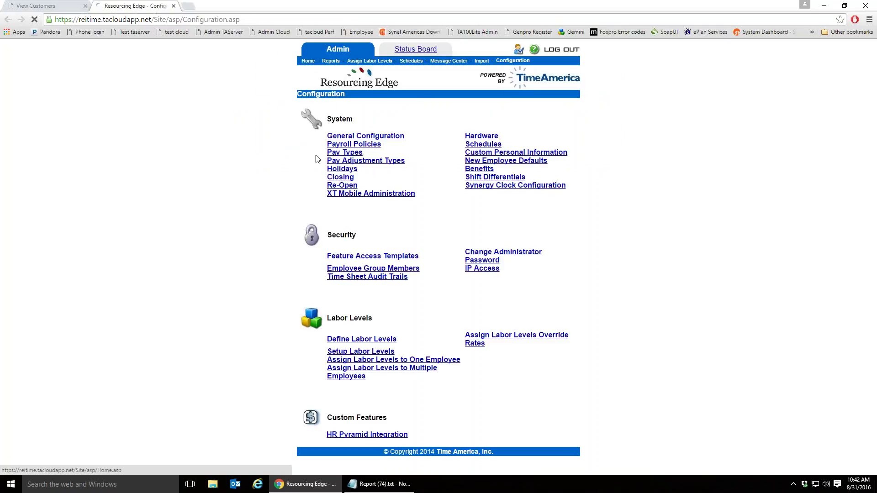
scroll(315, 159, "down", 4)
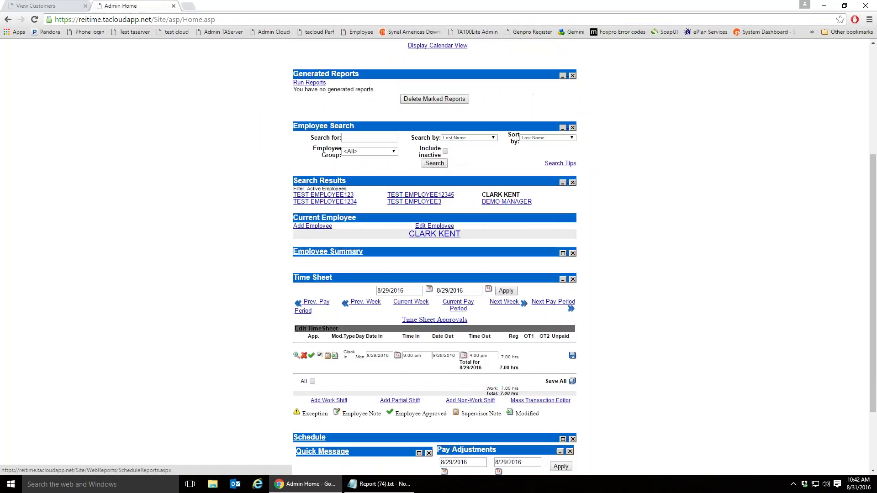
left_click(421, 204)
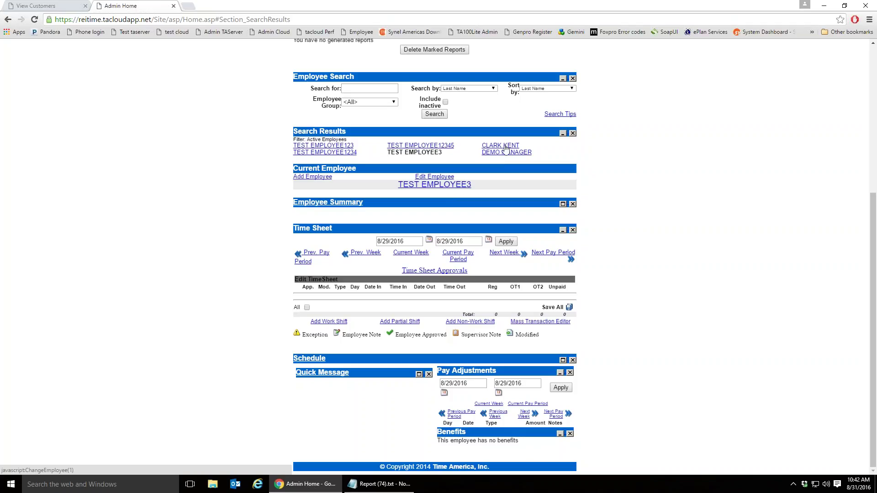
left_click(66, 6)
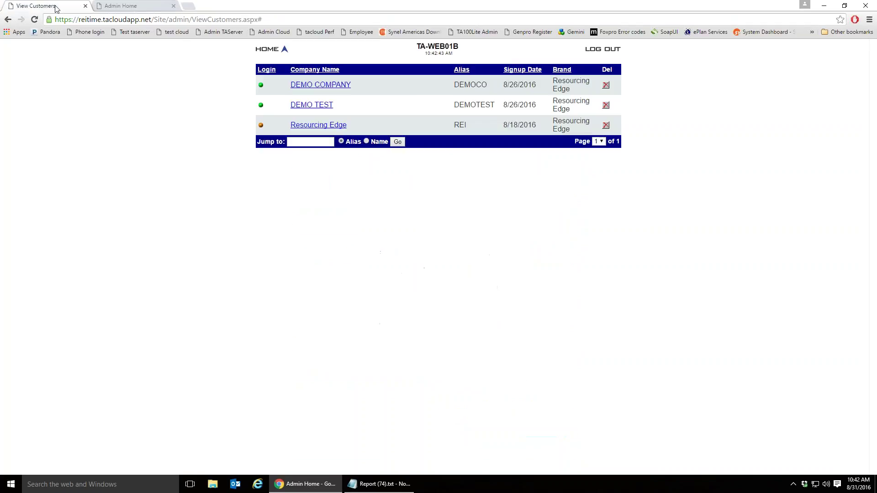
- Open the session log, glance at the DEMO COMPANY Admin Home tab, and return to the session log
left_click(276, 54)
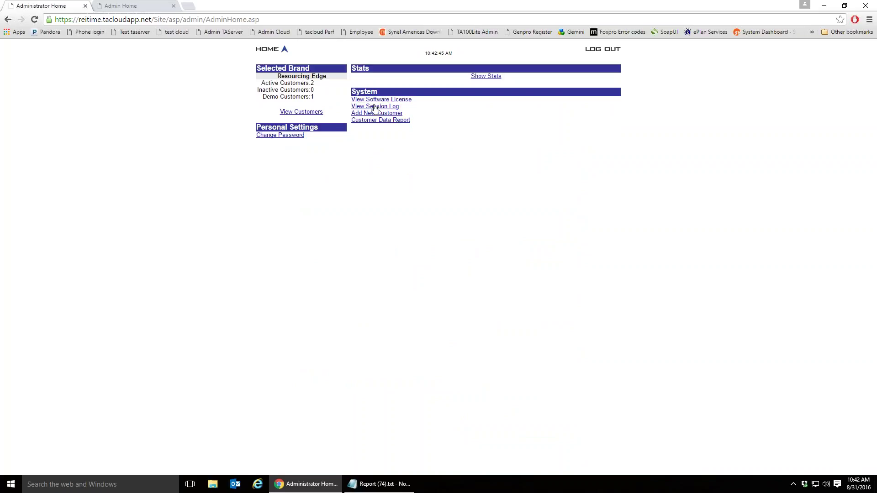
left_click(374, 107)
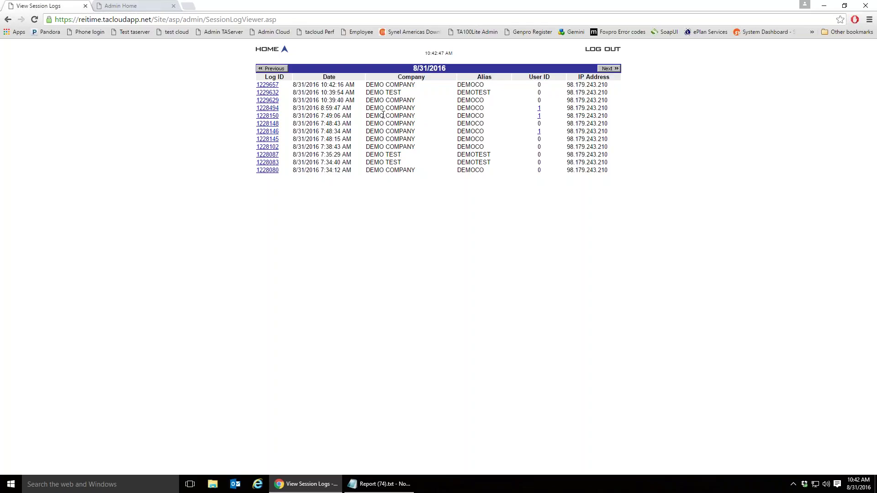
left_click(142, 7)
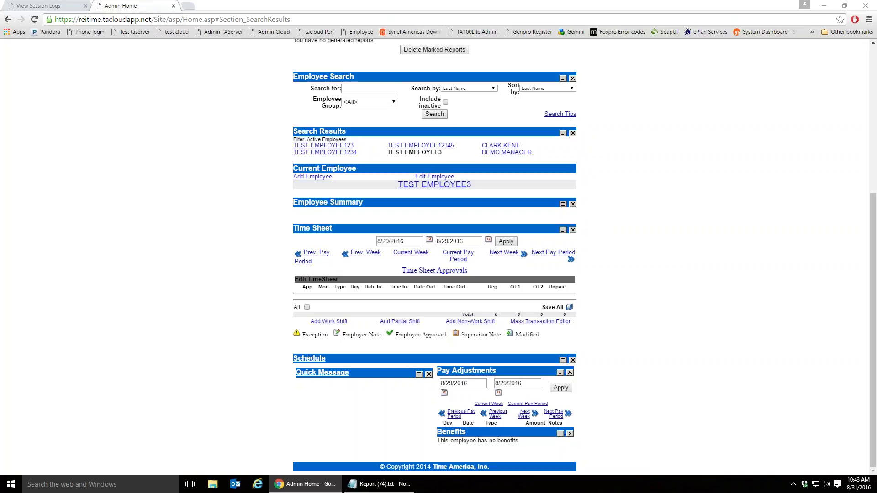
left_click(57, 6)
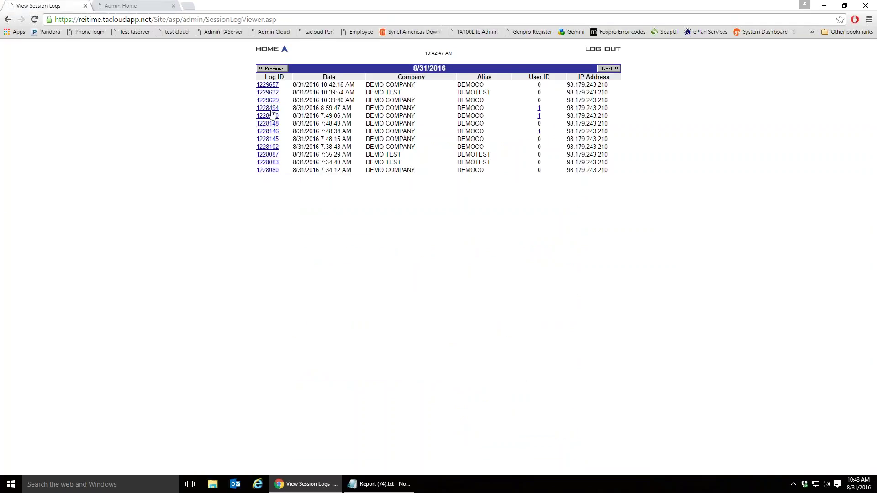
- Return to the administrator home page and list the customers DEMO COMPANY, DEMO TEST and Resourcing Edge
left_click(265, 49)
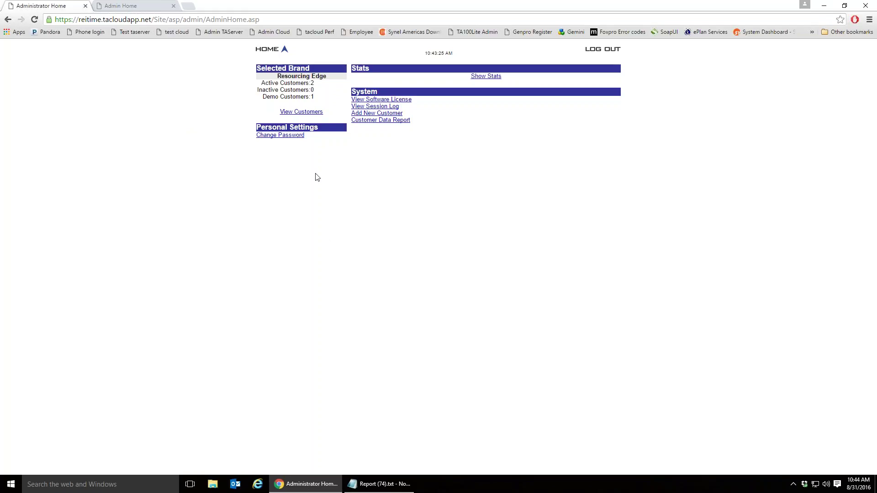
left_click(294, 116)
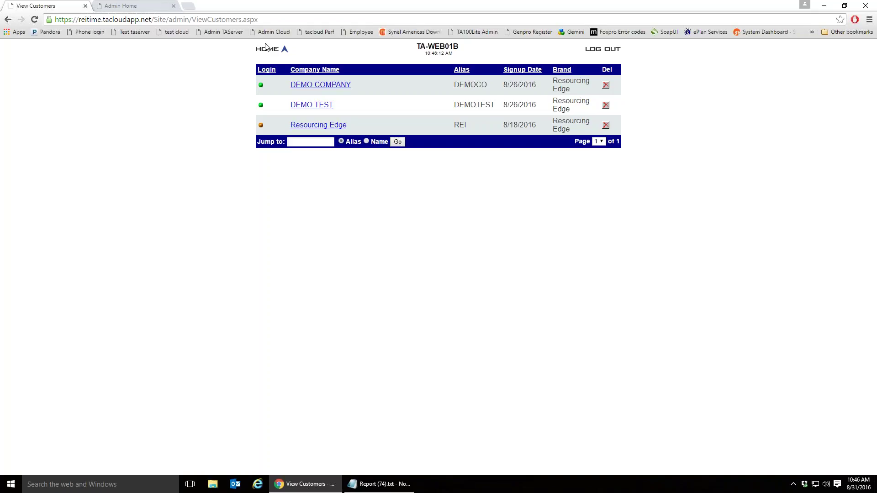
- Switch back to the Admin Home page with its employee search and time sheet
left_click(267, 48)
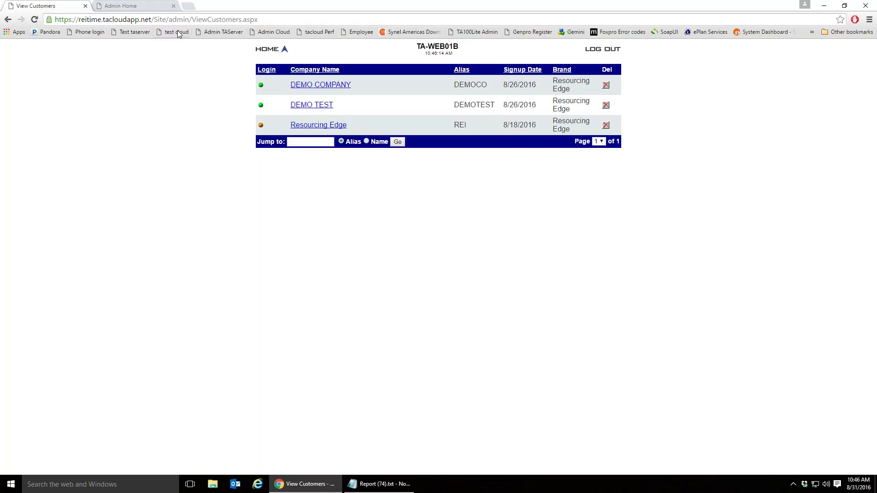